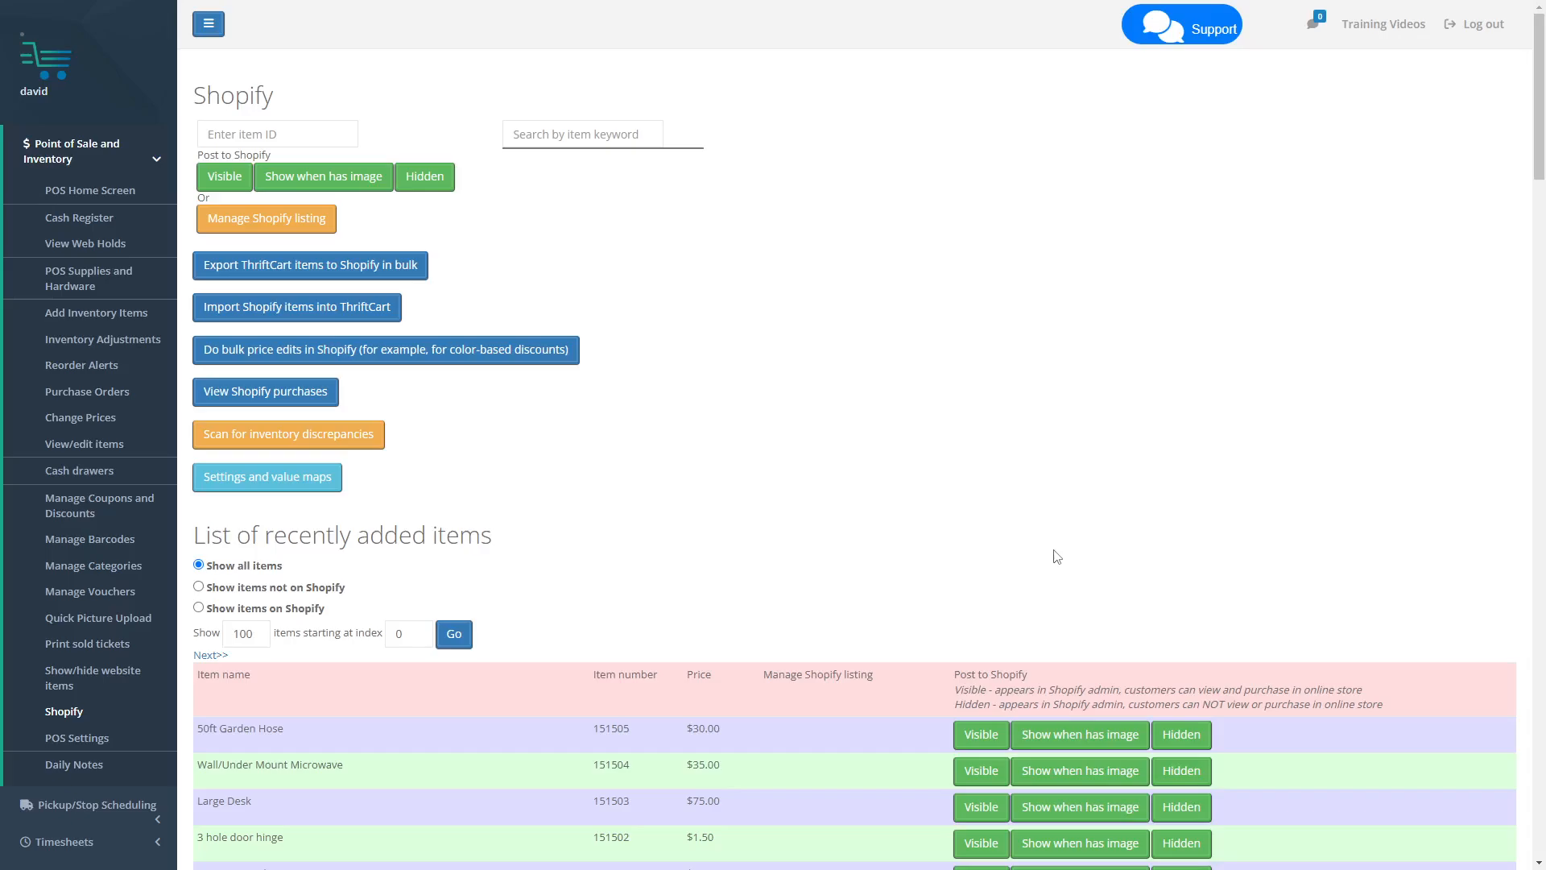
# - Post the Wall/Under Mount Microwave from the recently added items to Shopify as visible
pyautogui.scroll(-4, 1003, 509)
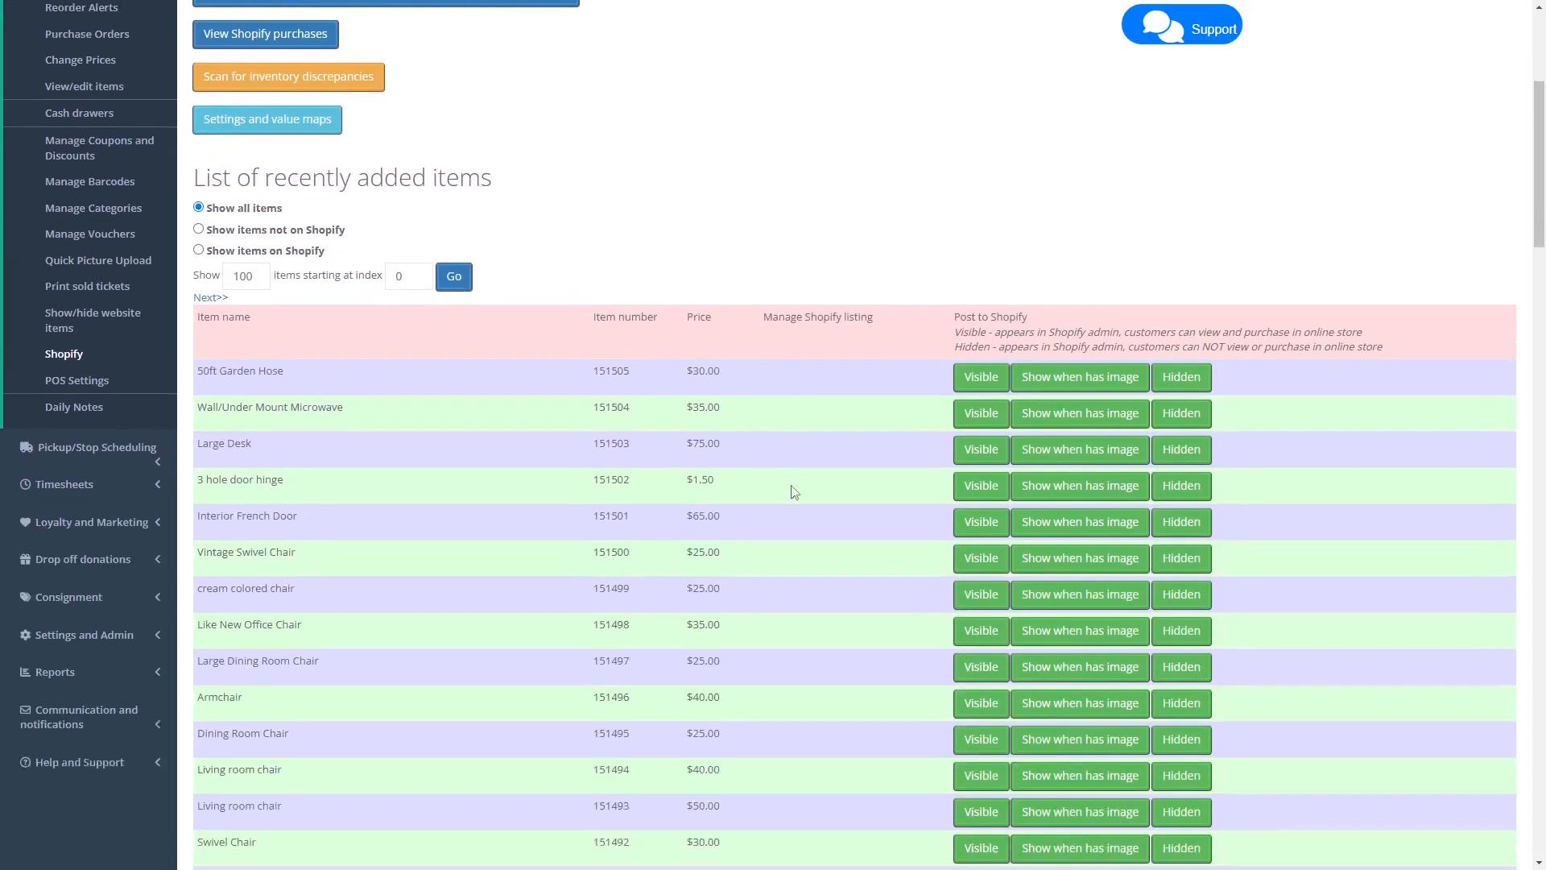
pyautogui.scroll(-3, 797, 483)
pyautogui.scroll(1, 805, 467)
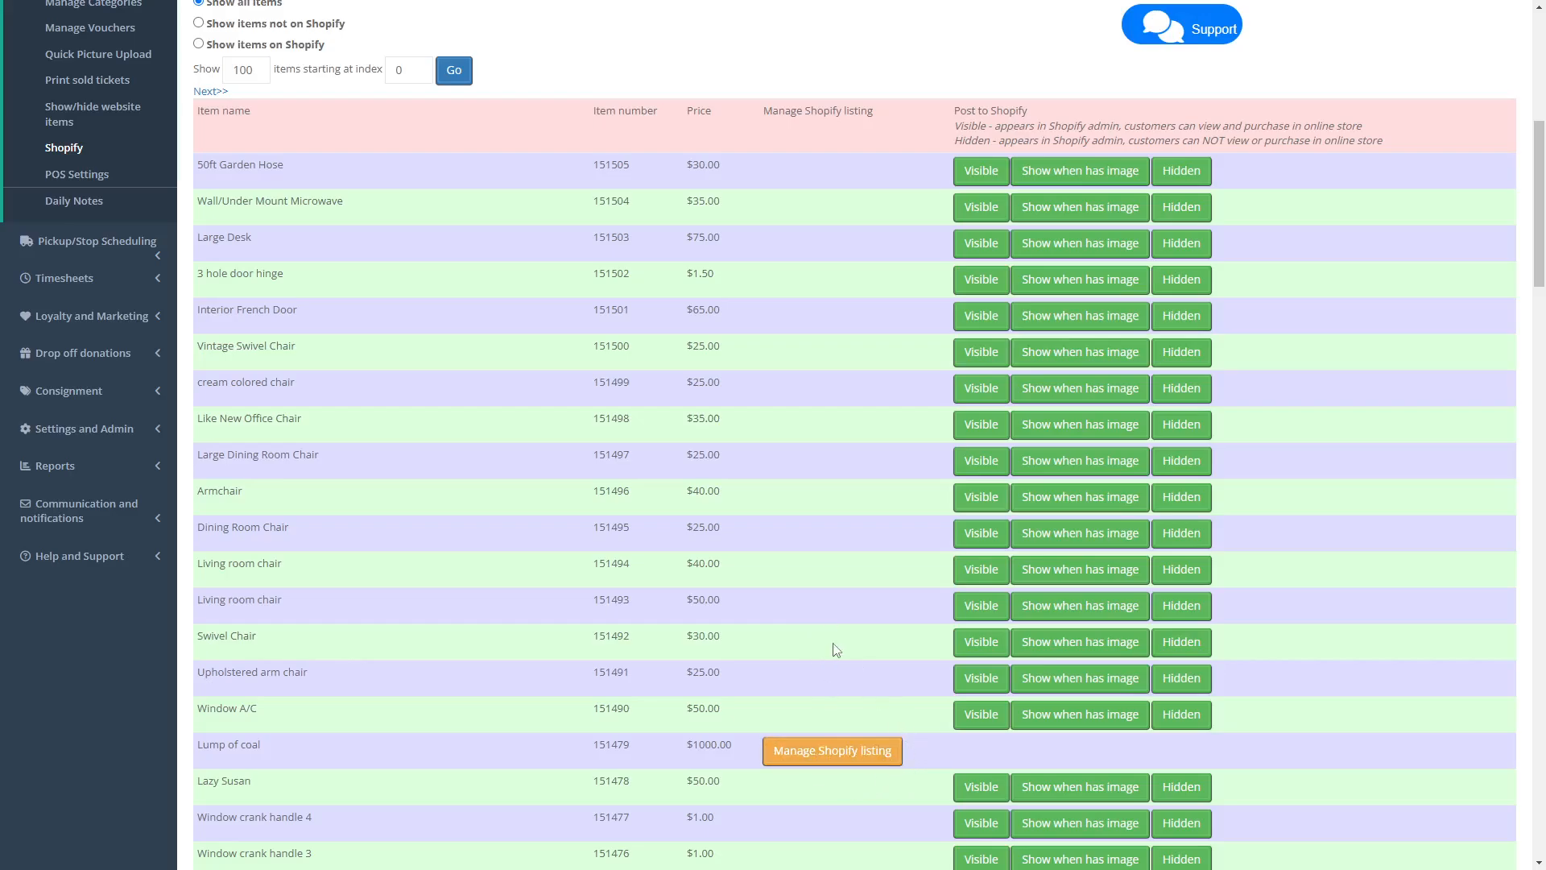
pyautogui.scroll(4, 821, 638)
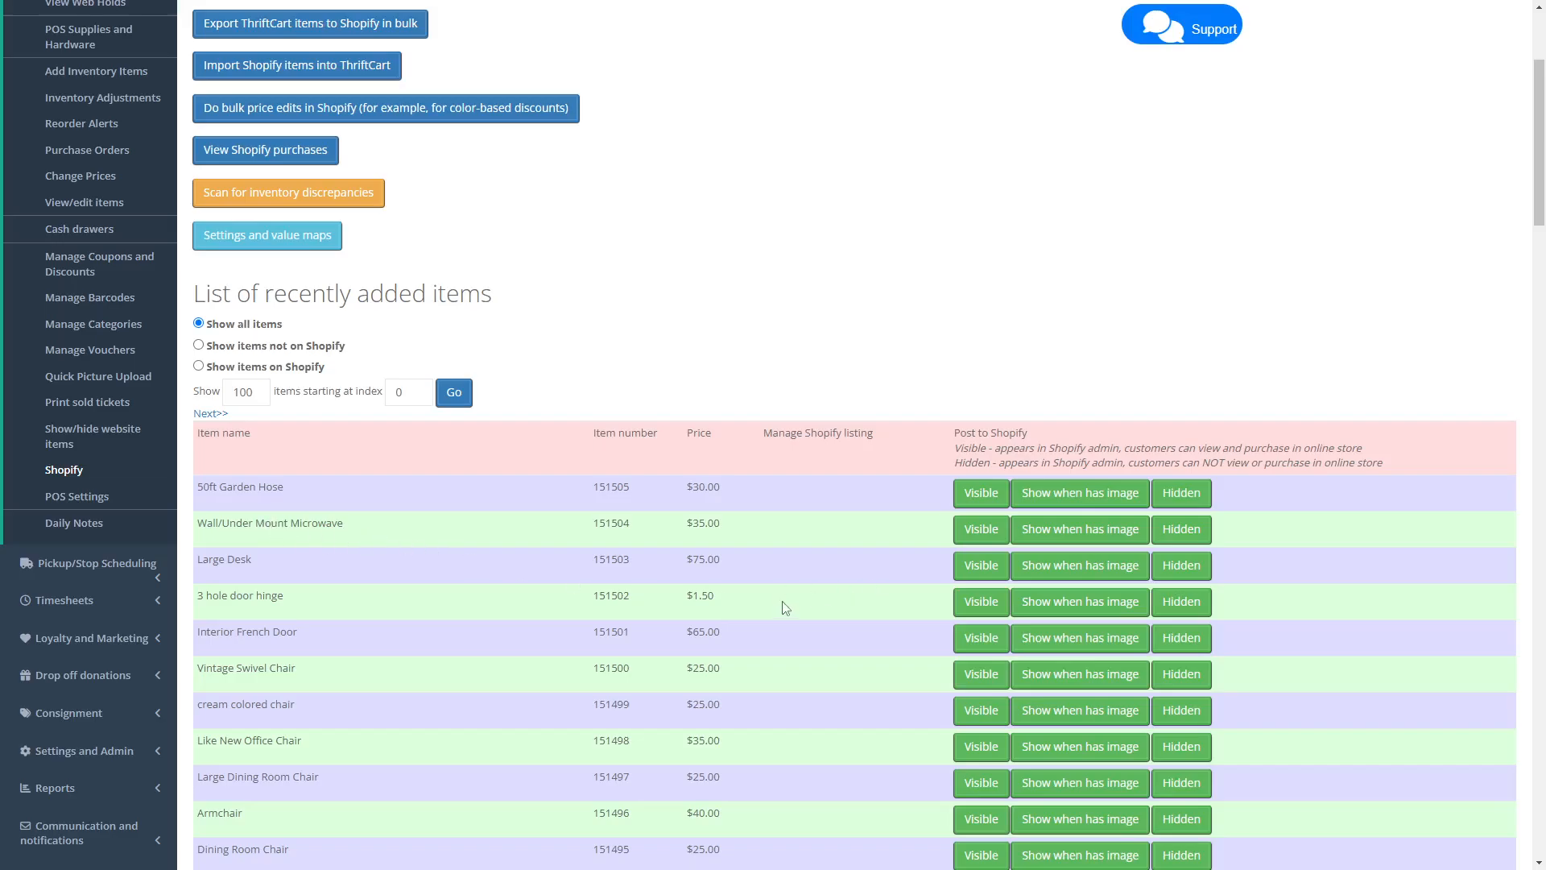
pyautogui.click(959, 539)
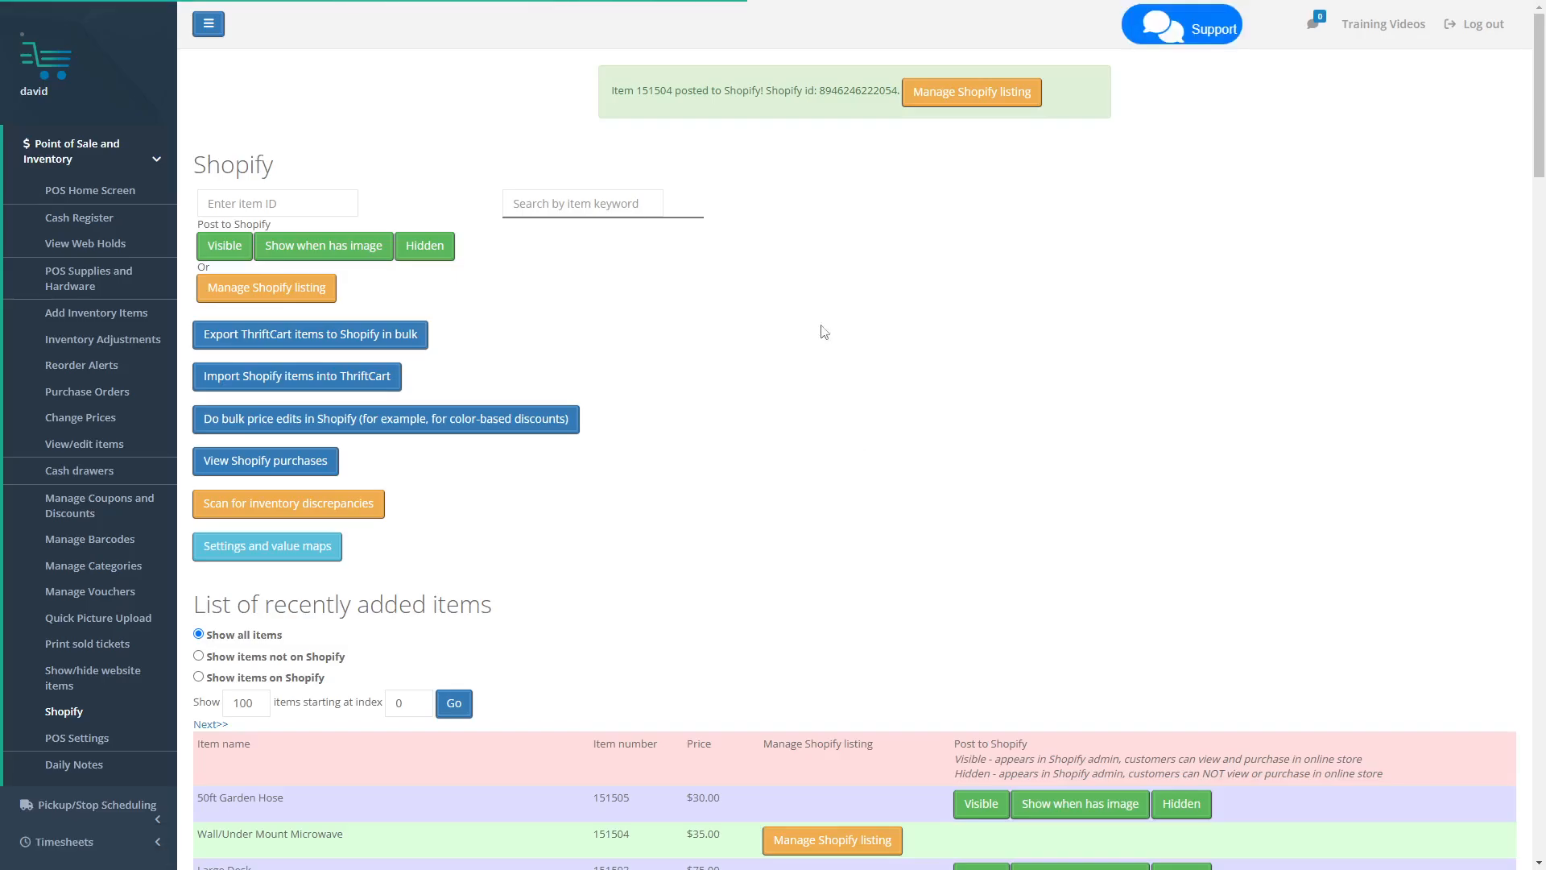
# - Switch to the Main St Thrift storefront, search for "microwave" and open the Wall/Under Mount Microwave product page
pyautogui.scroll(-2, 907, 499)
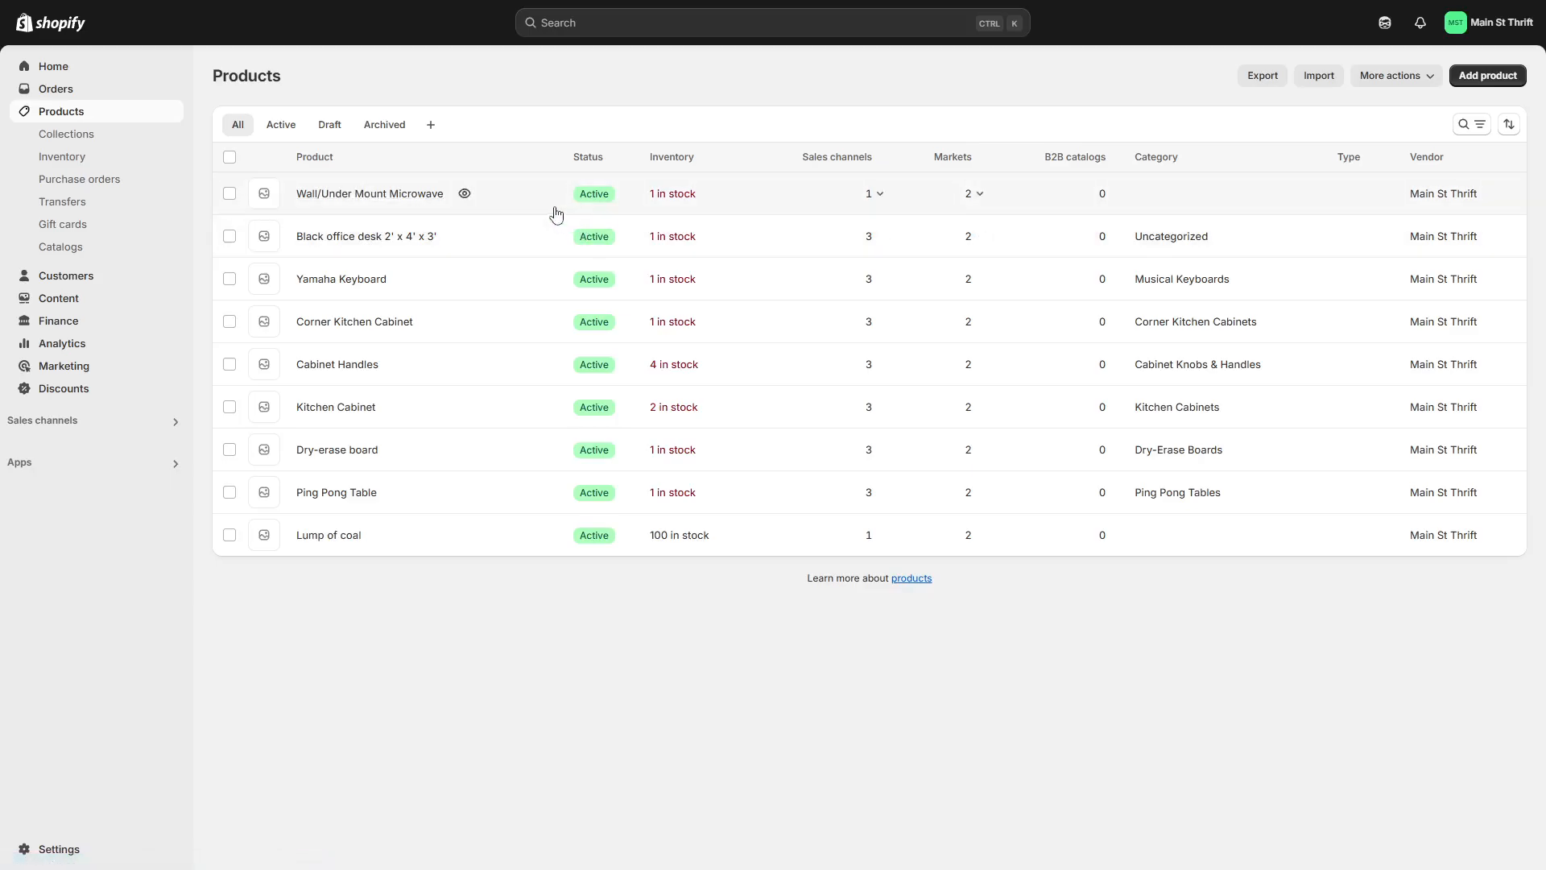
pyautogui.hotkey('ctrl', 'Tab')
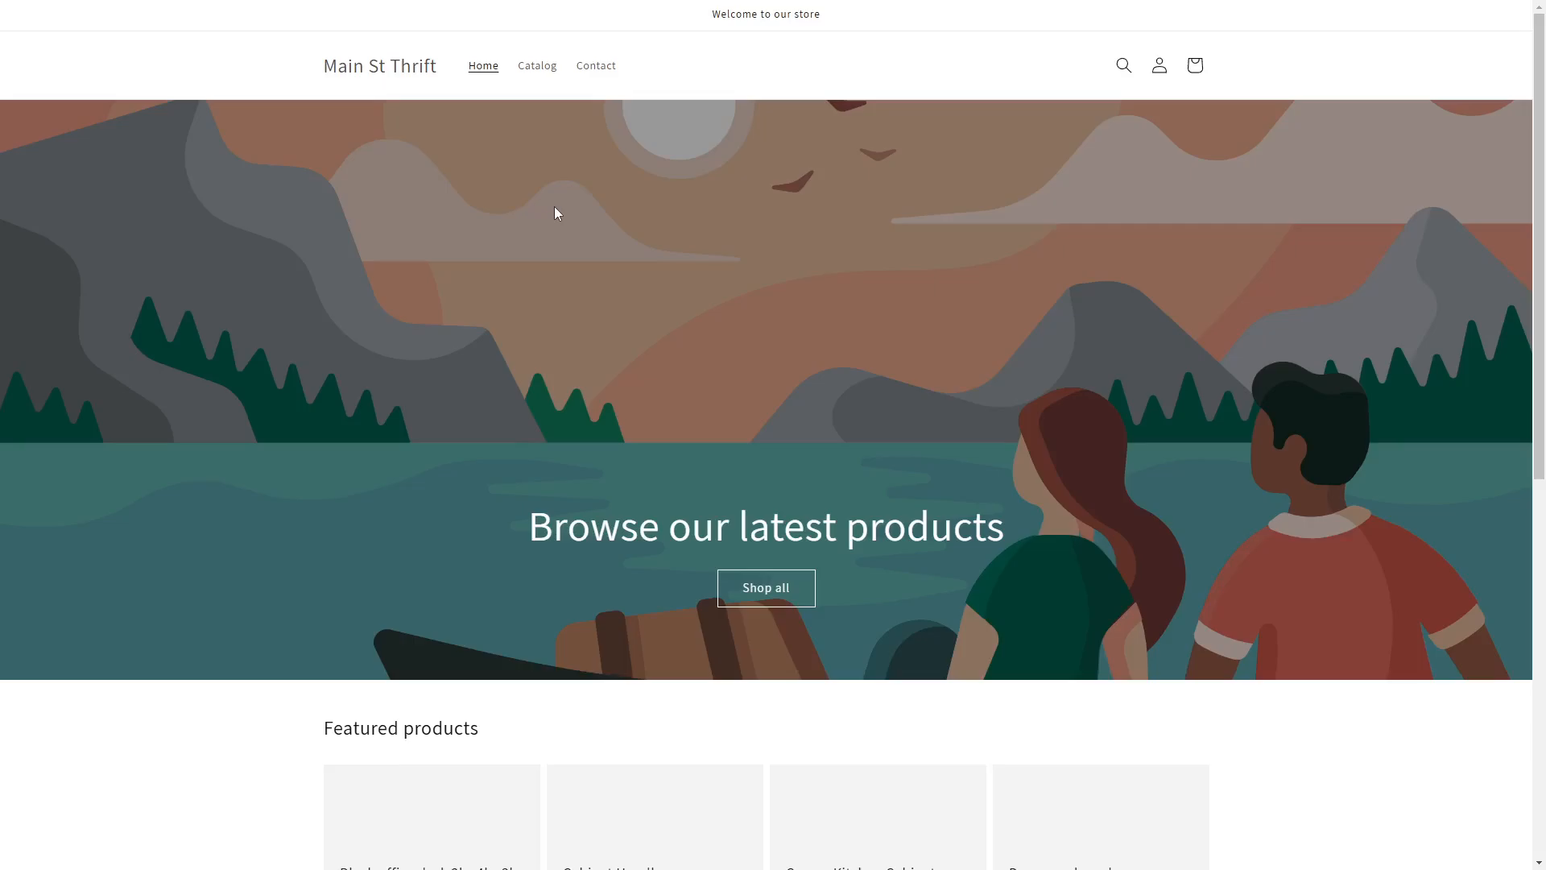
pyautogui.click(1123, 65)
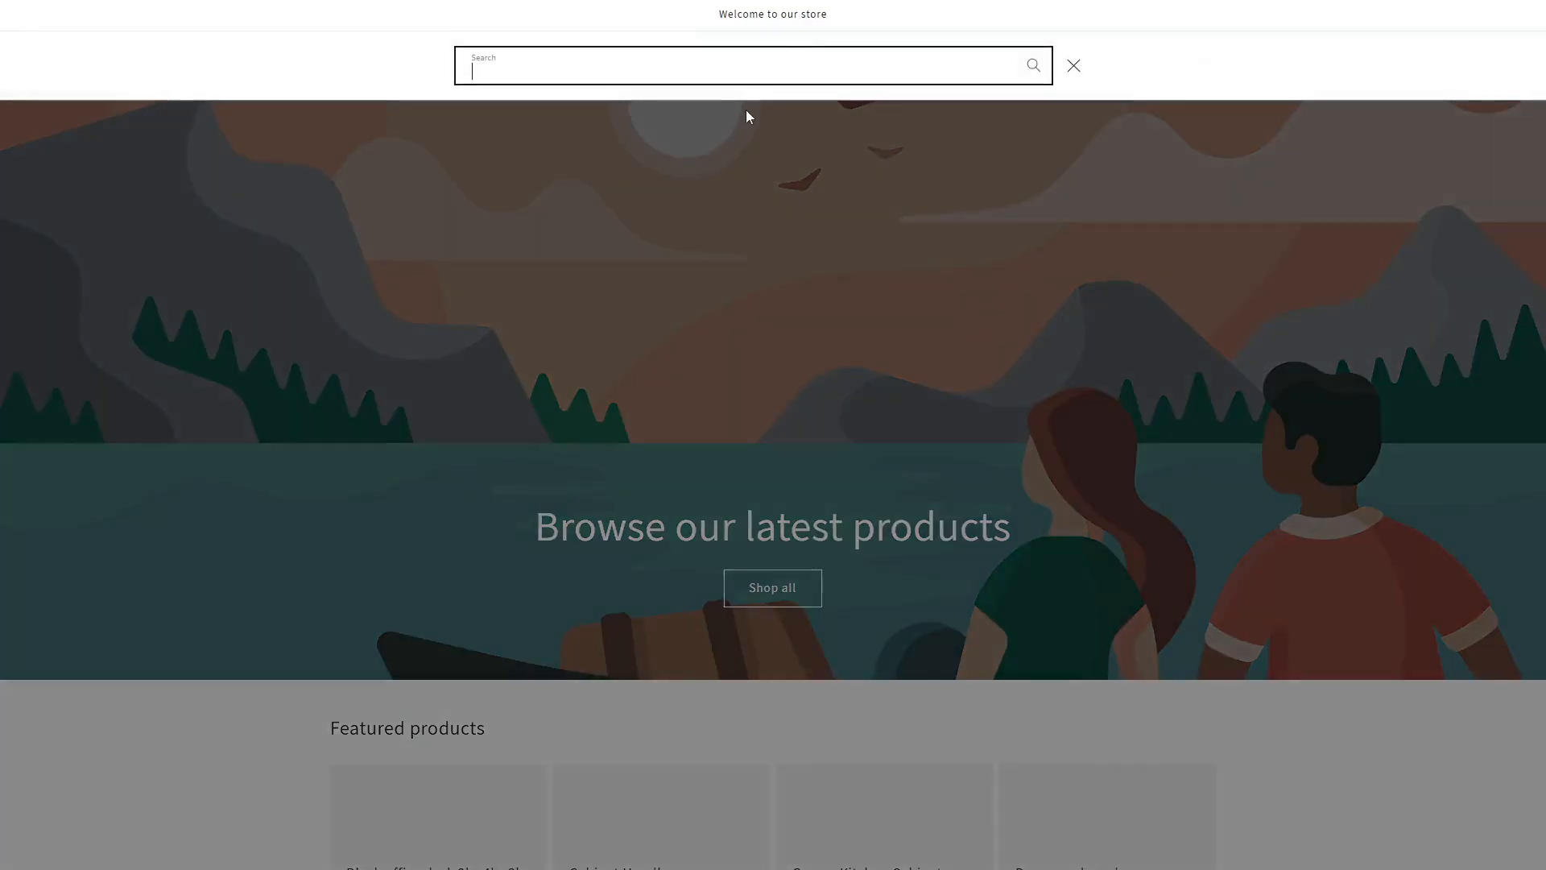
pyautogui.write('microwave')
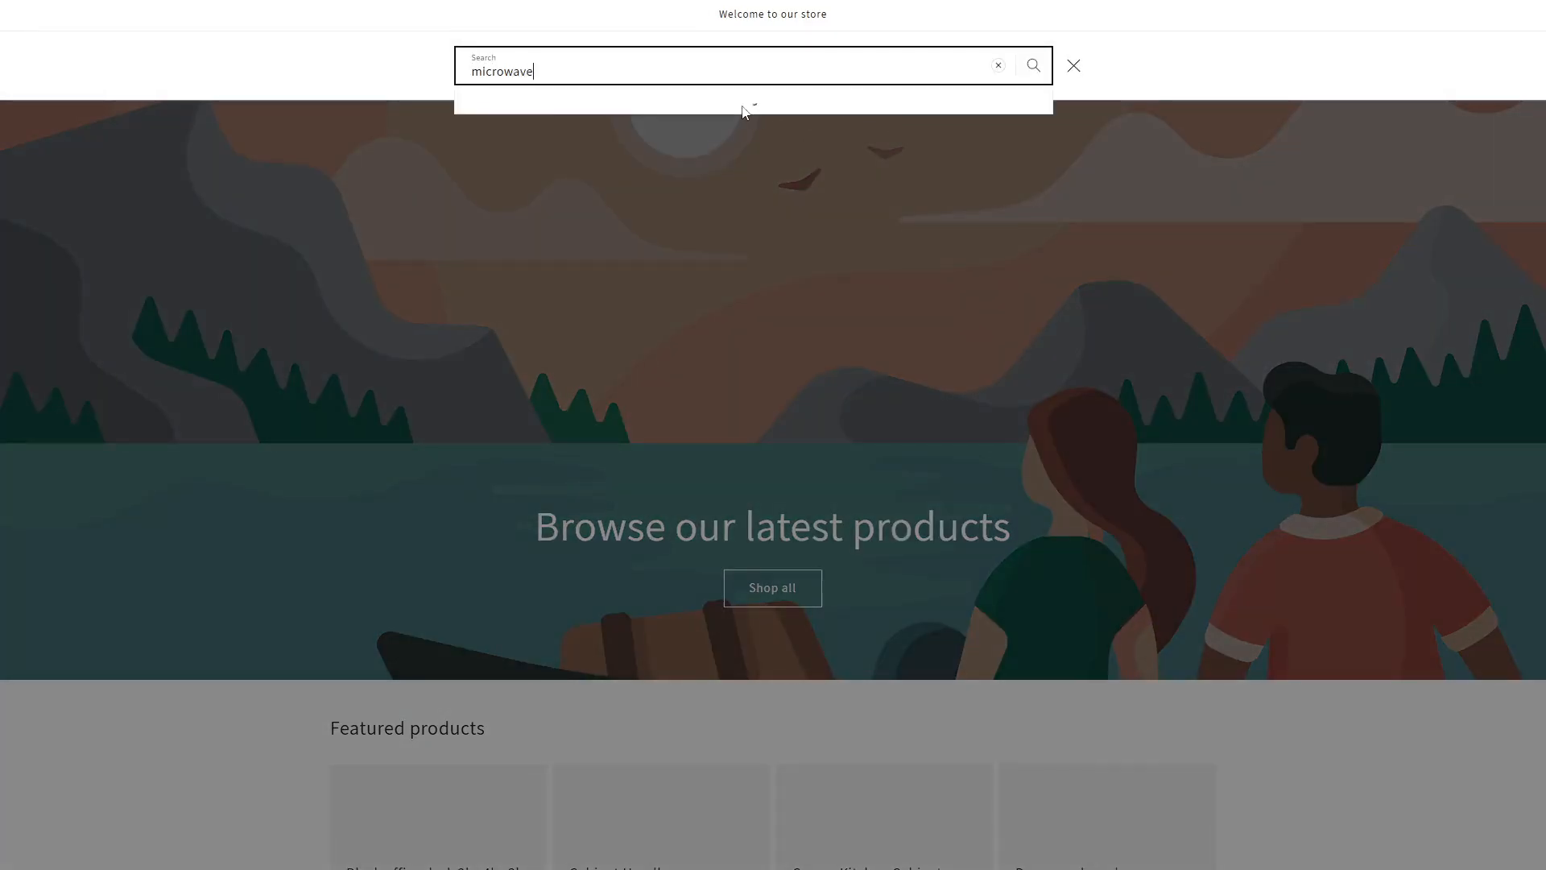
pyautogui.click(618, 130)
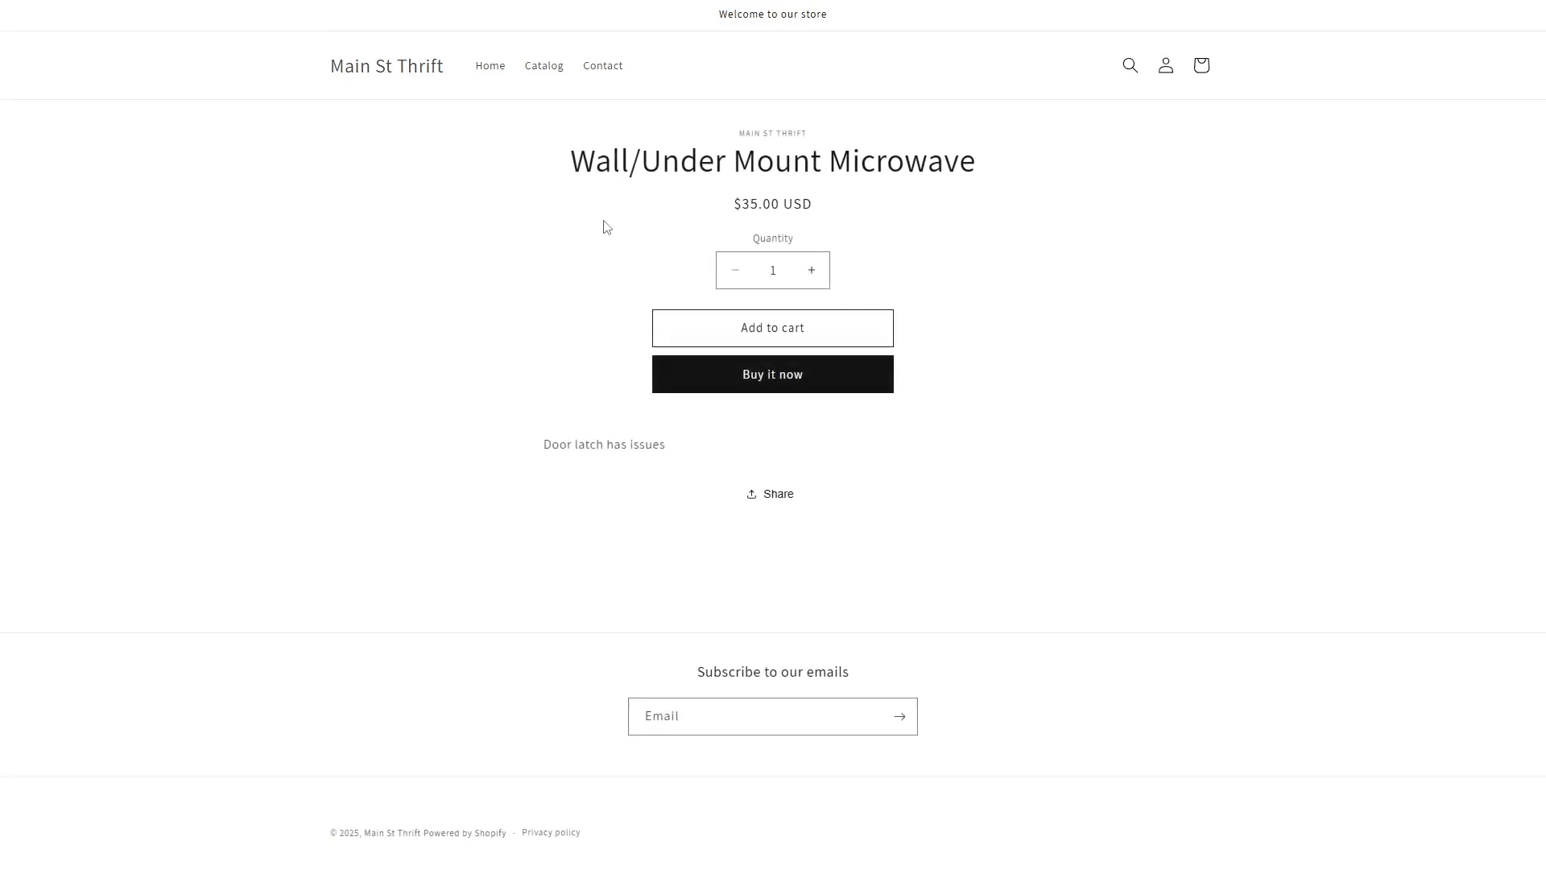
# - Return to ThriftCart and post the Interior French Door to Shopify as hidden
pyautogui.hotkey('ctrl', 'Tab')
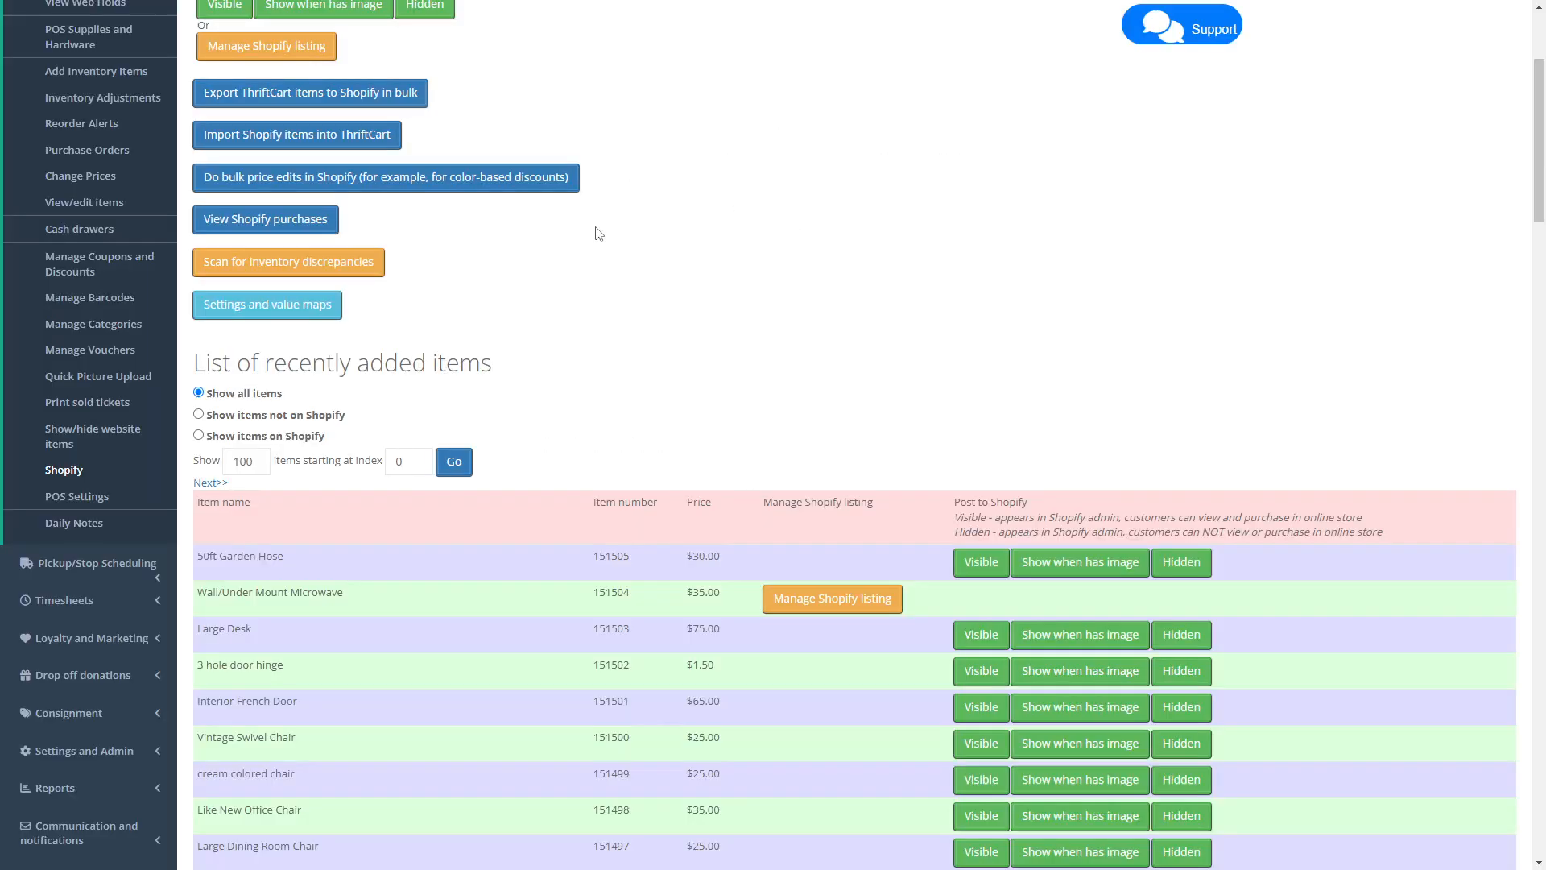
pyautogui.scroll(-2, 771, 326)
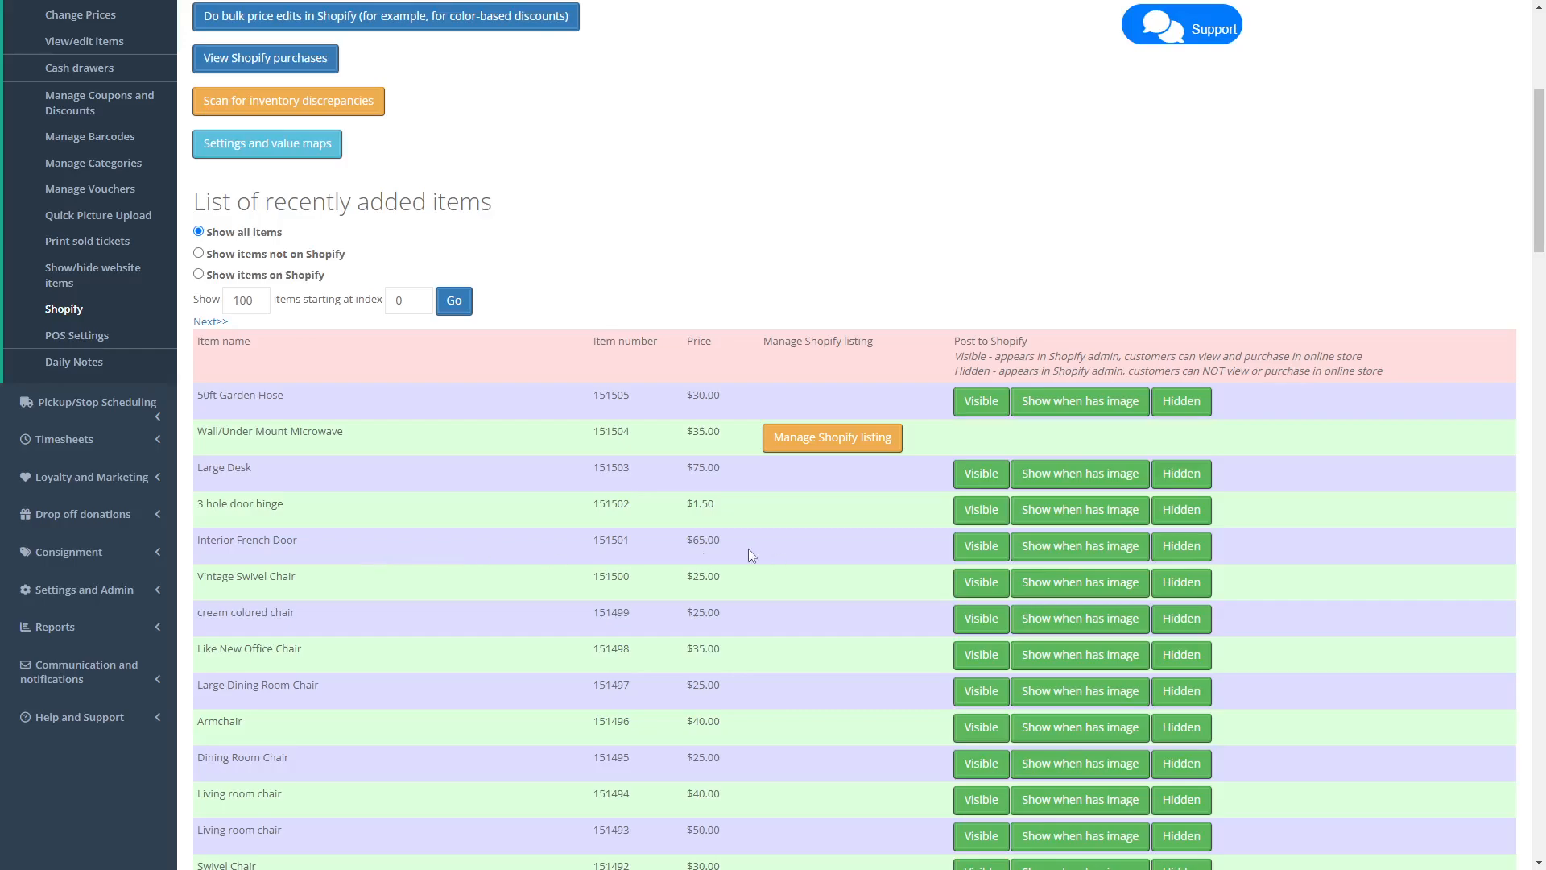
pyautogui.click(1191, 551)
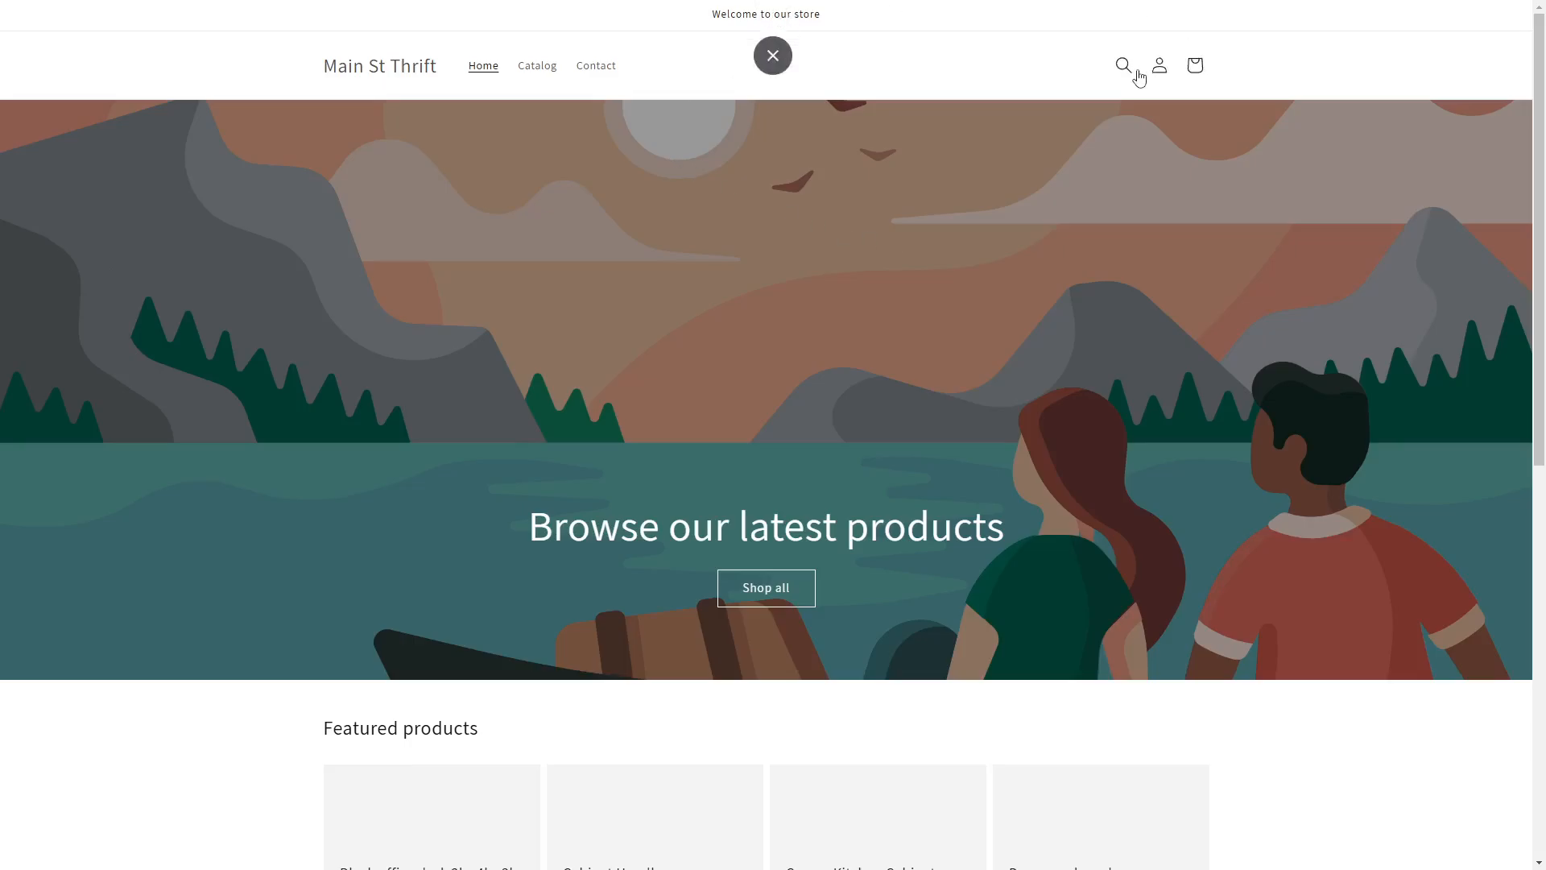
# - Search the Main St Thrift storefront for "french door" and open the full search results
pyautogui.click(1135, 71)
pyautogui.write('french door')
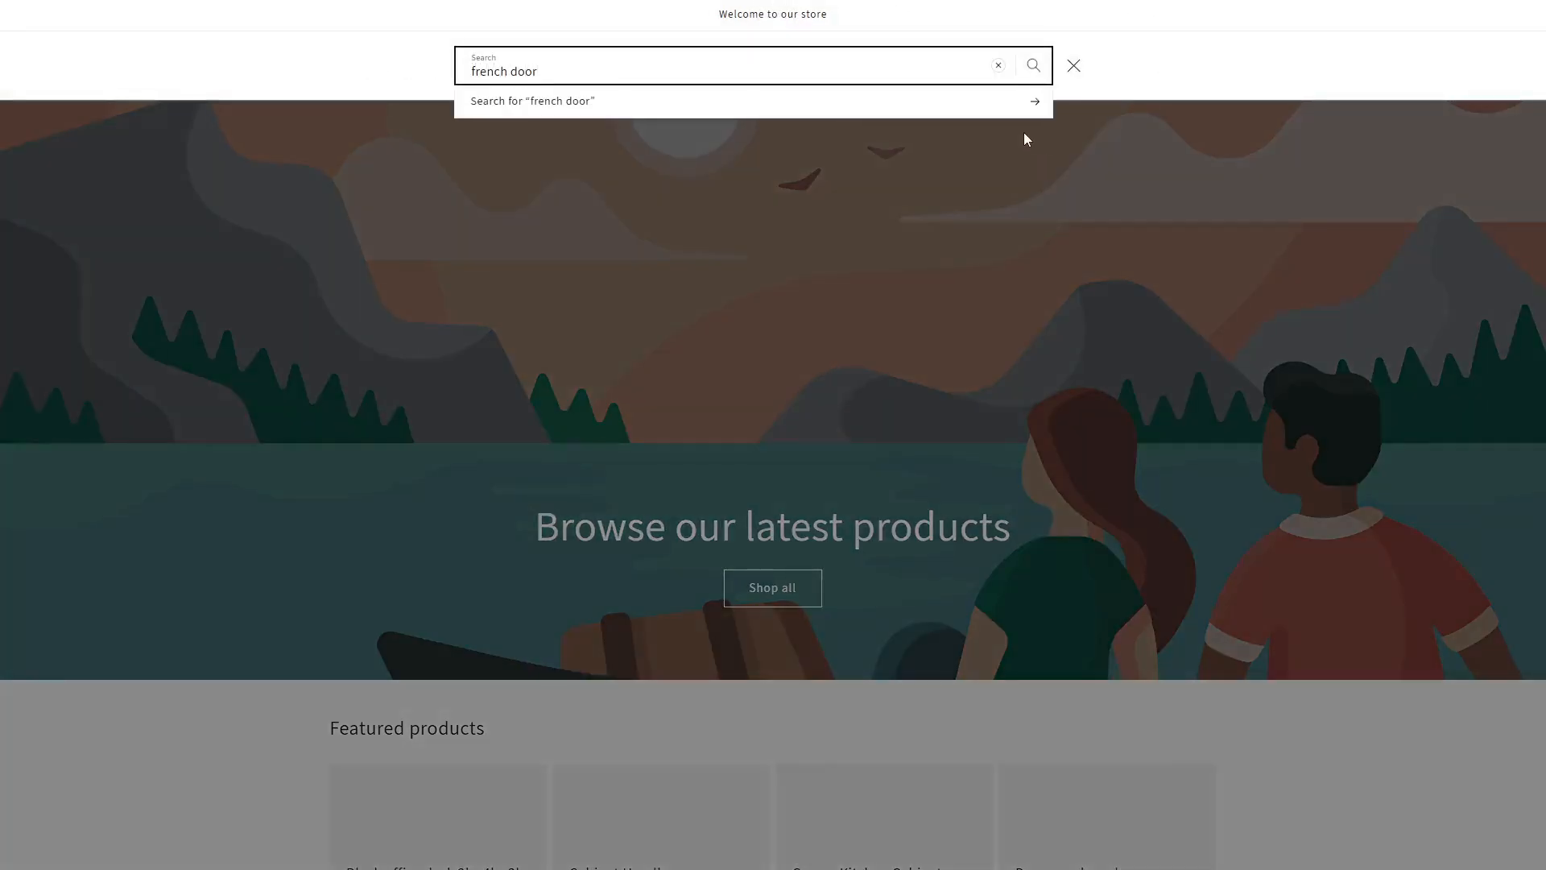
pyautogui.click(510, 105)
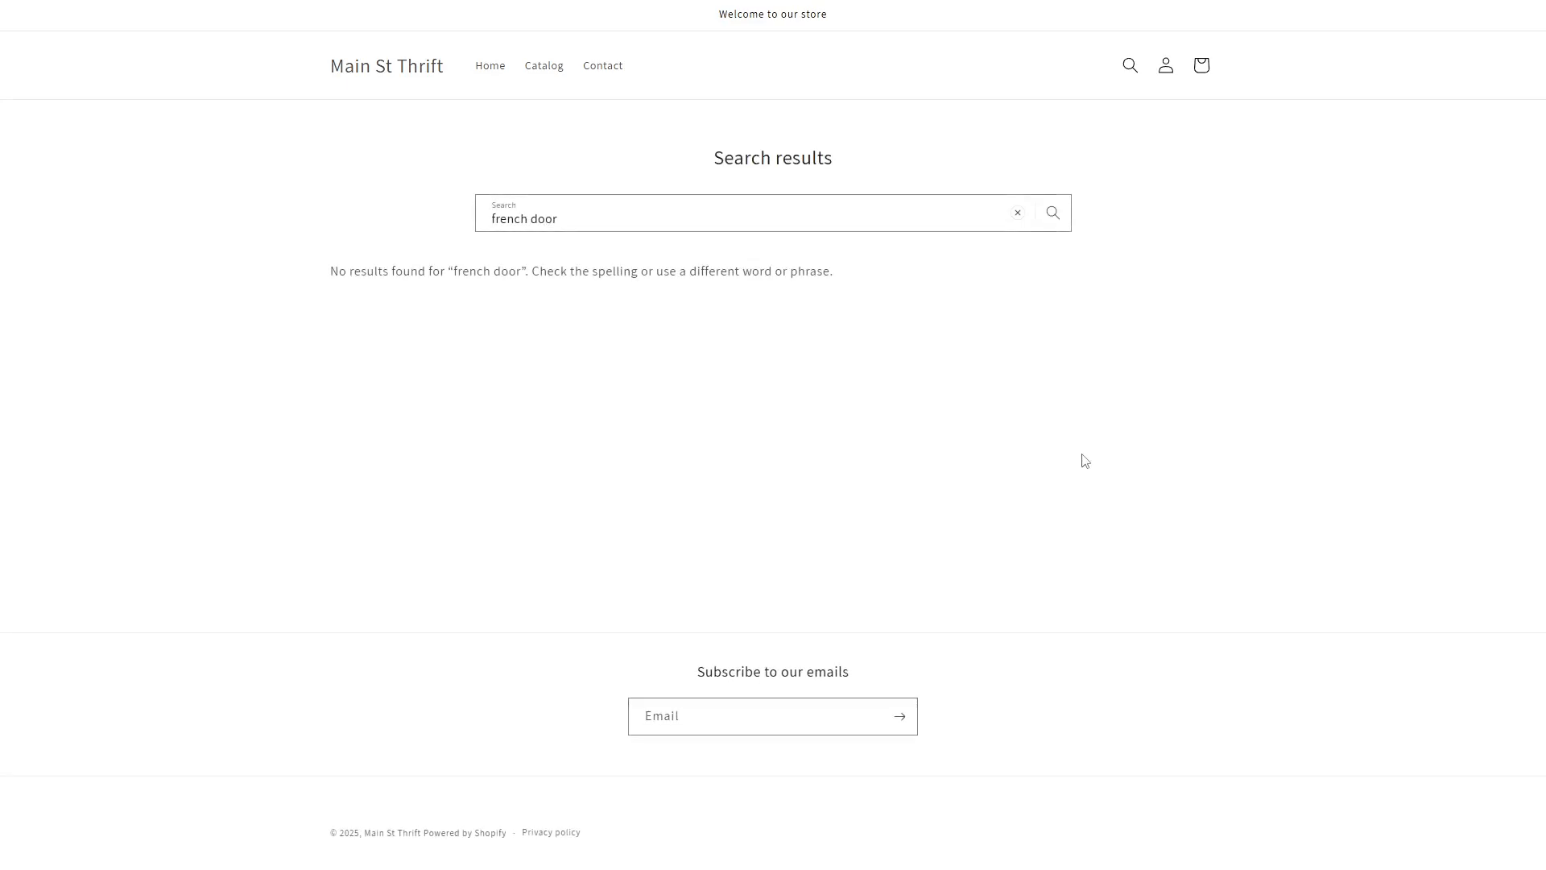
# - Return to ThriftCart and post the Large Desk to Shopify with the "Show when has image" option
pyautogui.hotkey('ctrl', 'Tab')
pyautogui.scroll(-3, 1083, 451)
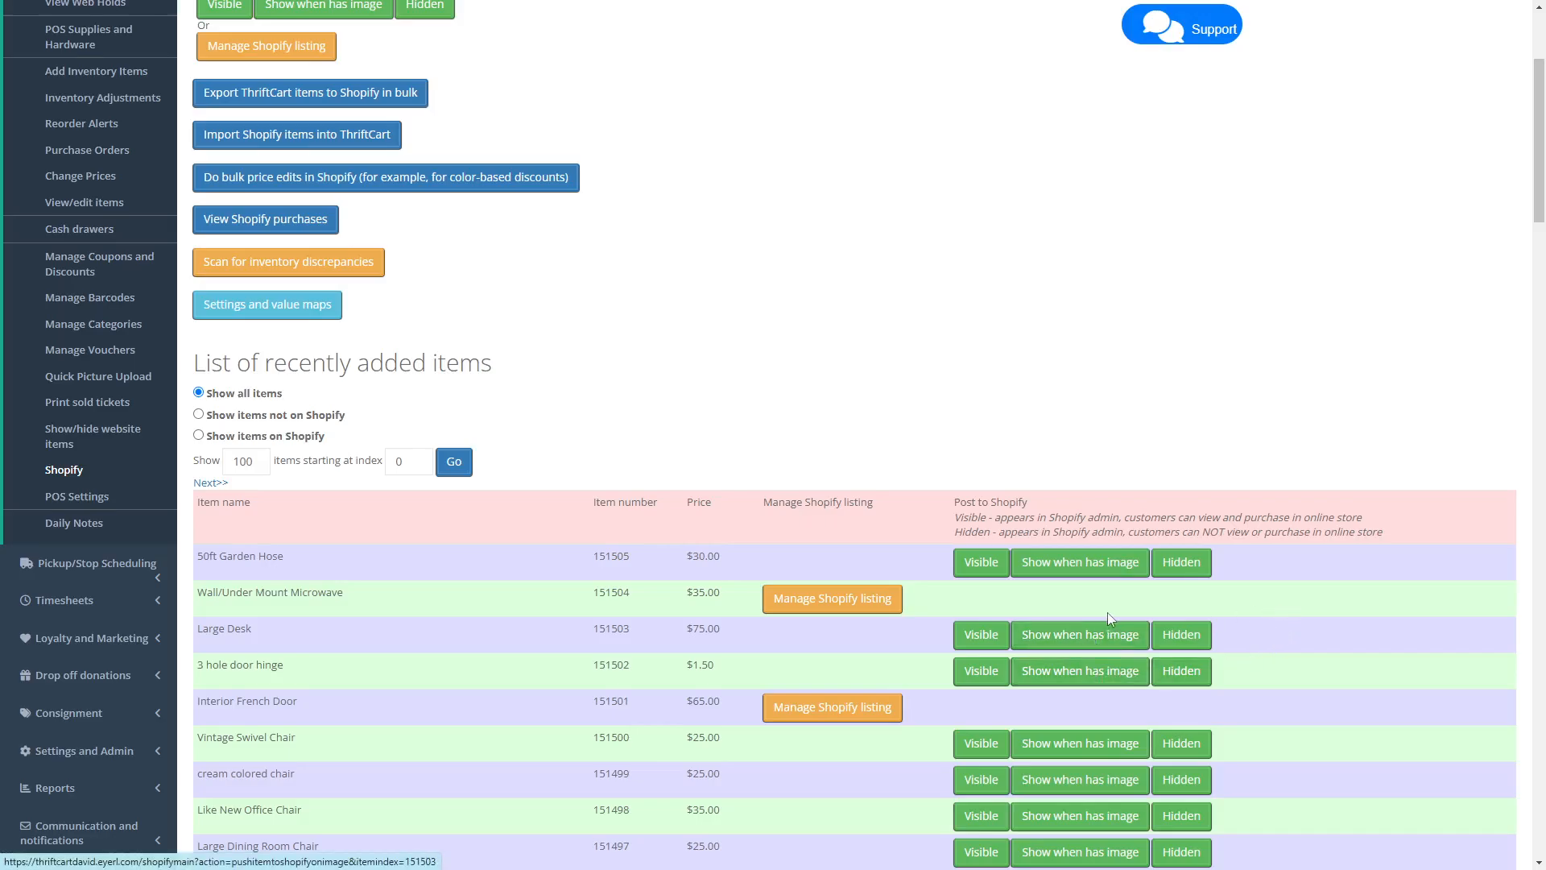
pyautogui.scroll(-2, 1103, 563)
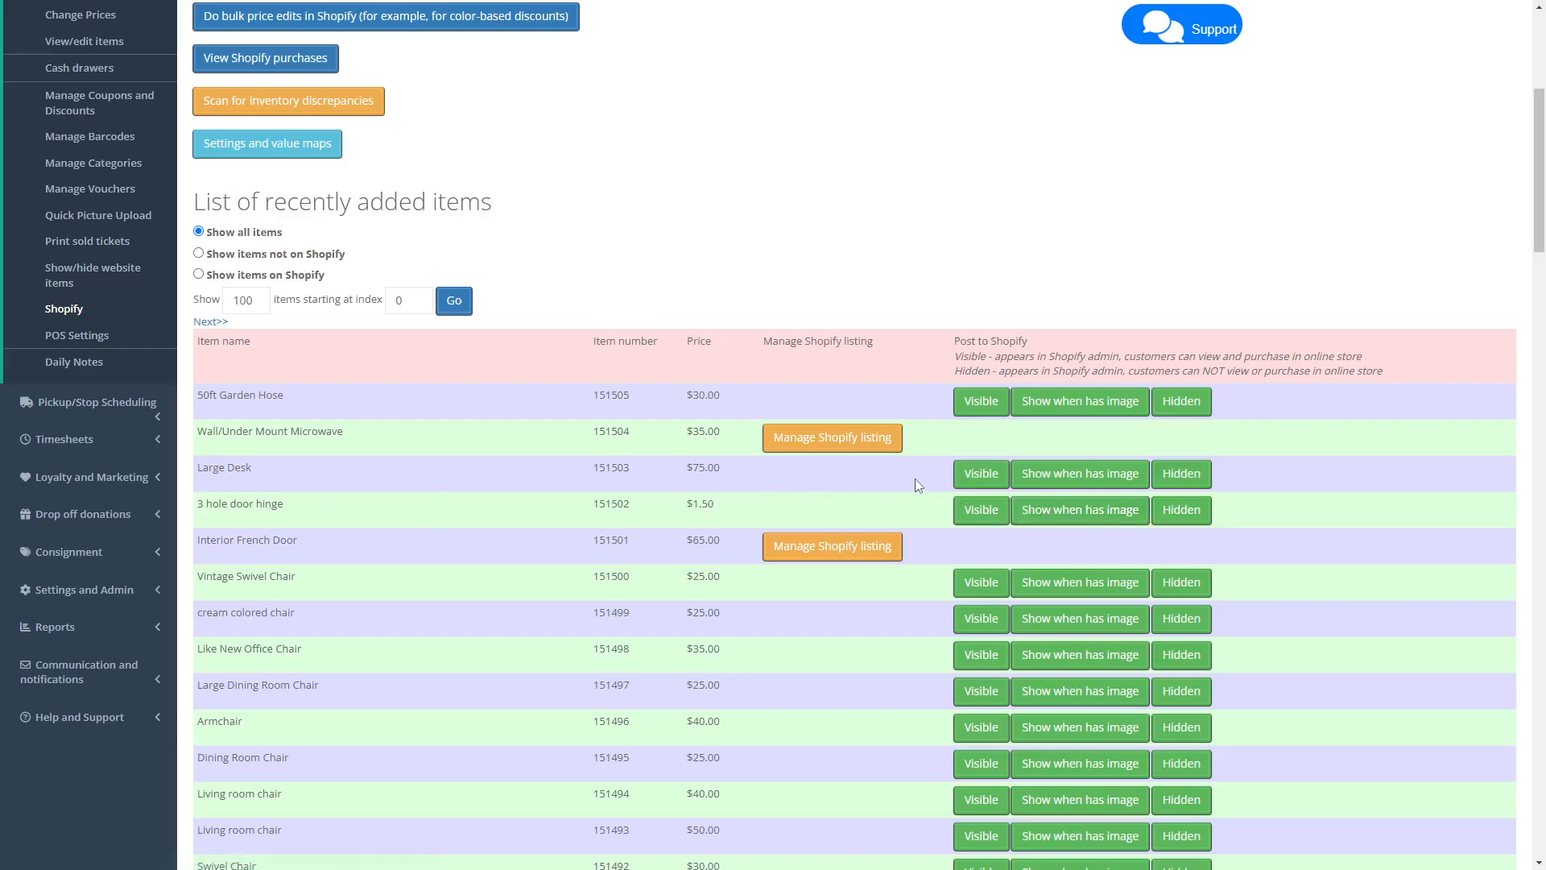
pyautogui.click(1074, 475)
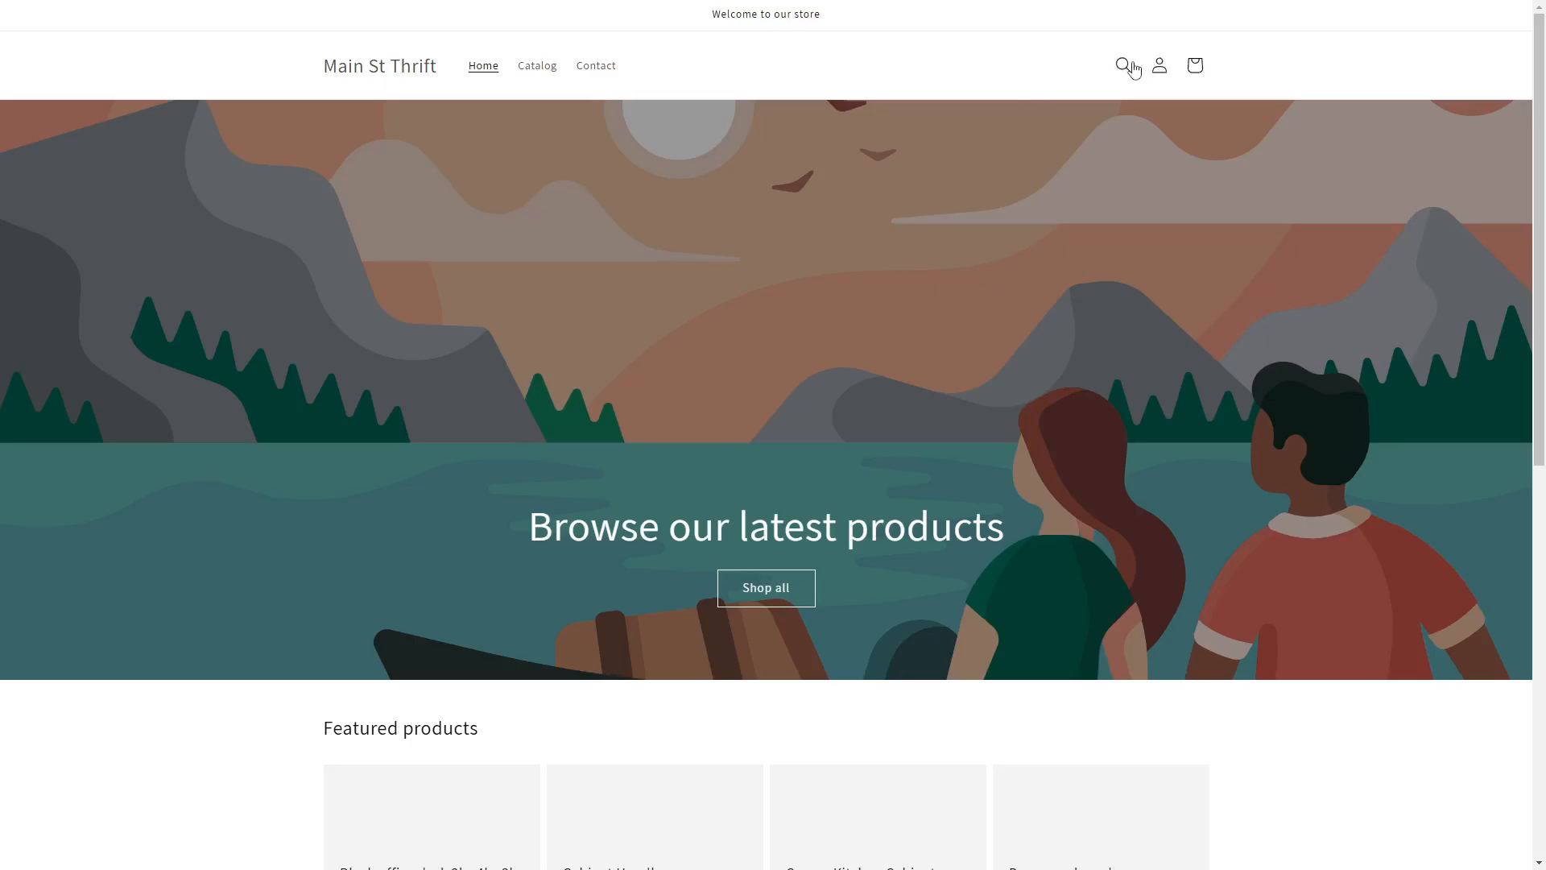
# - Search the Main St Thrift storefront for "large desk"
pyautogui.click(1123, 64)
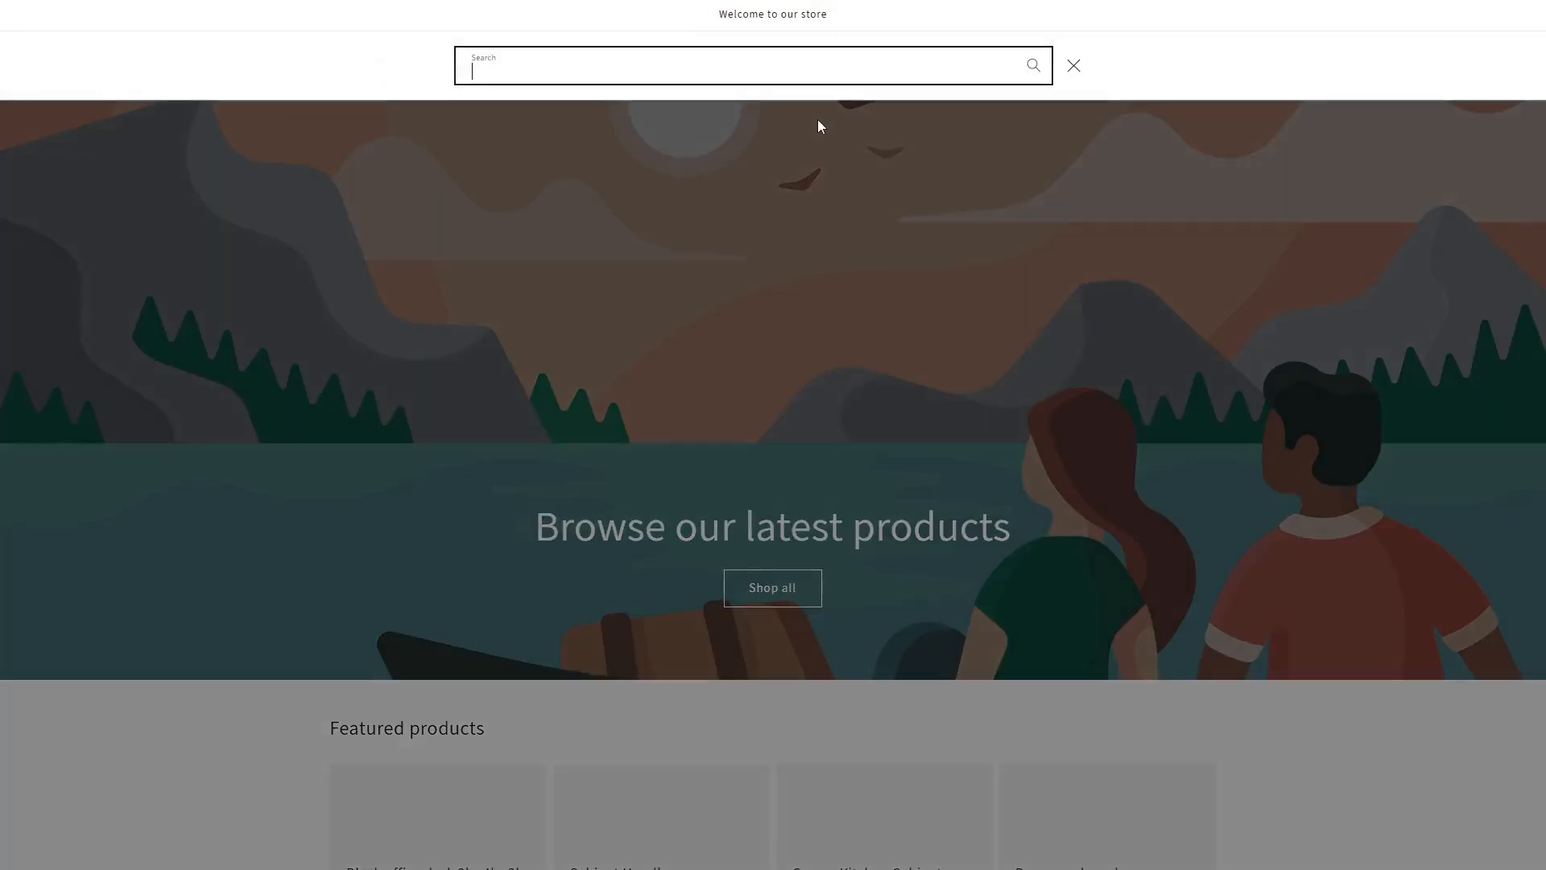
pyautogui.write('large desk')
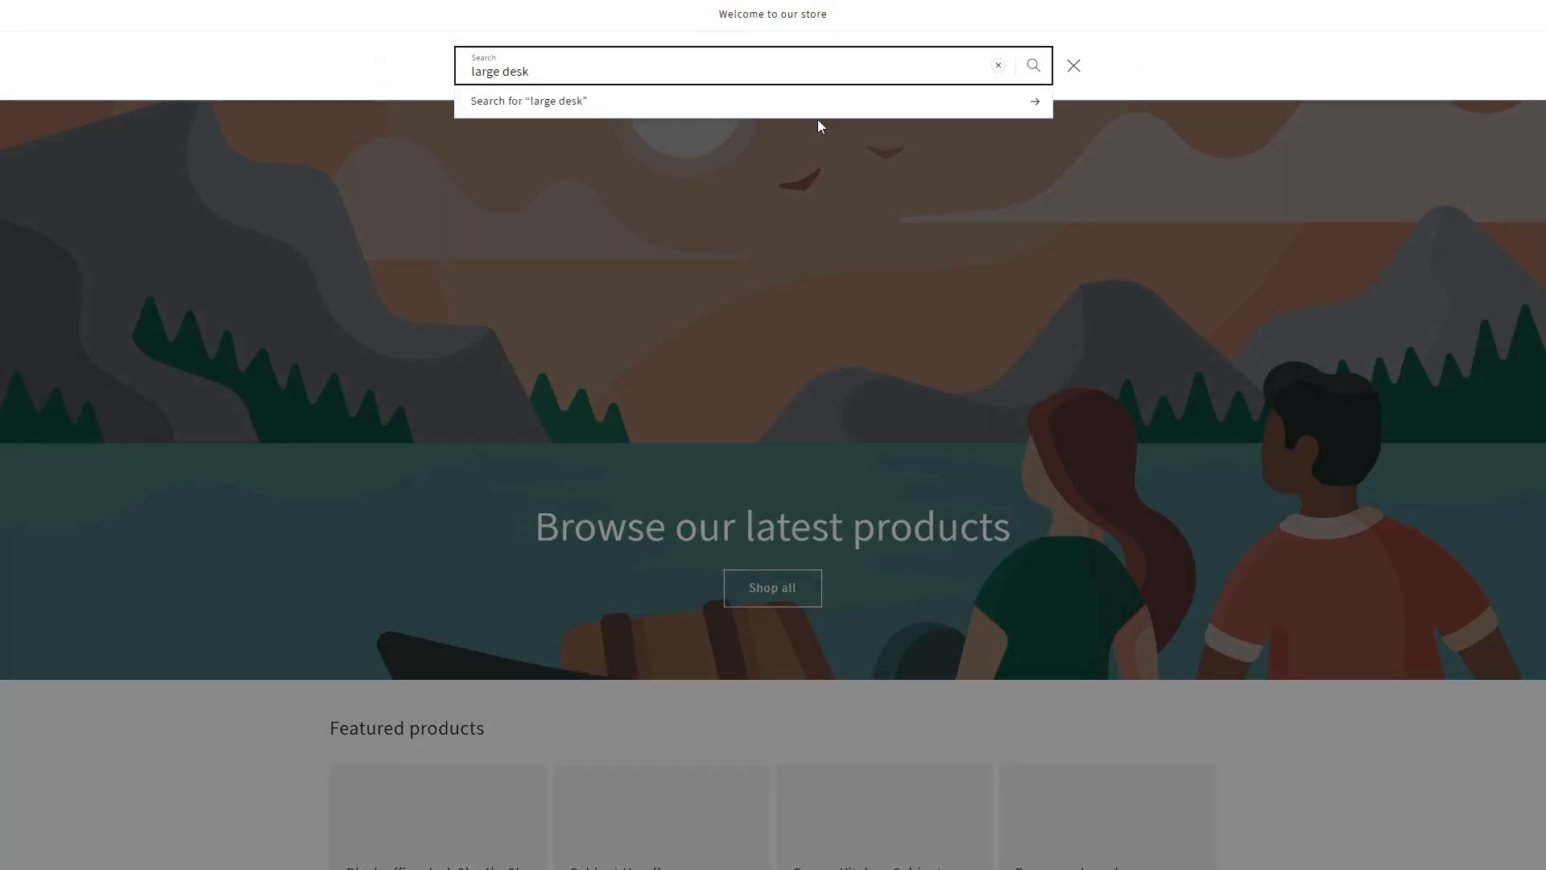
pyautogui.press('Return')
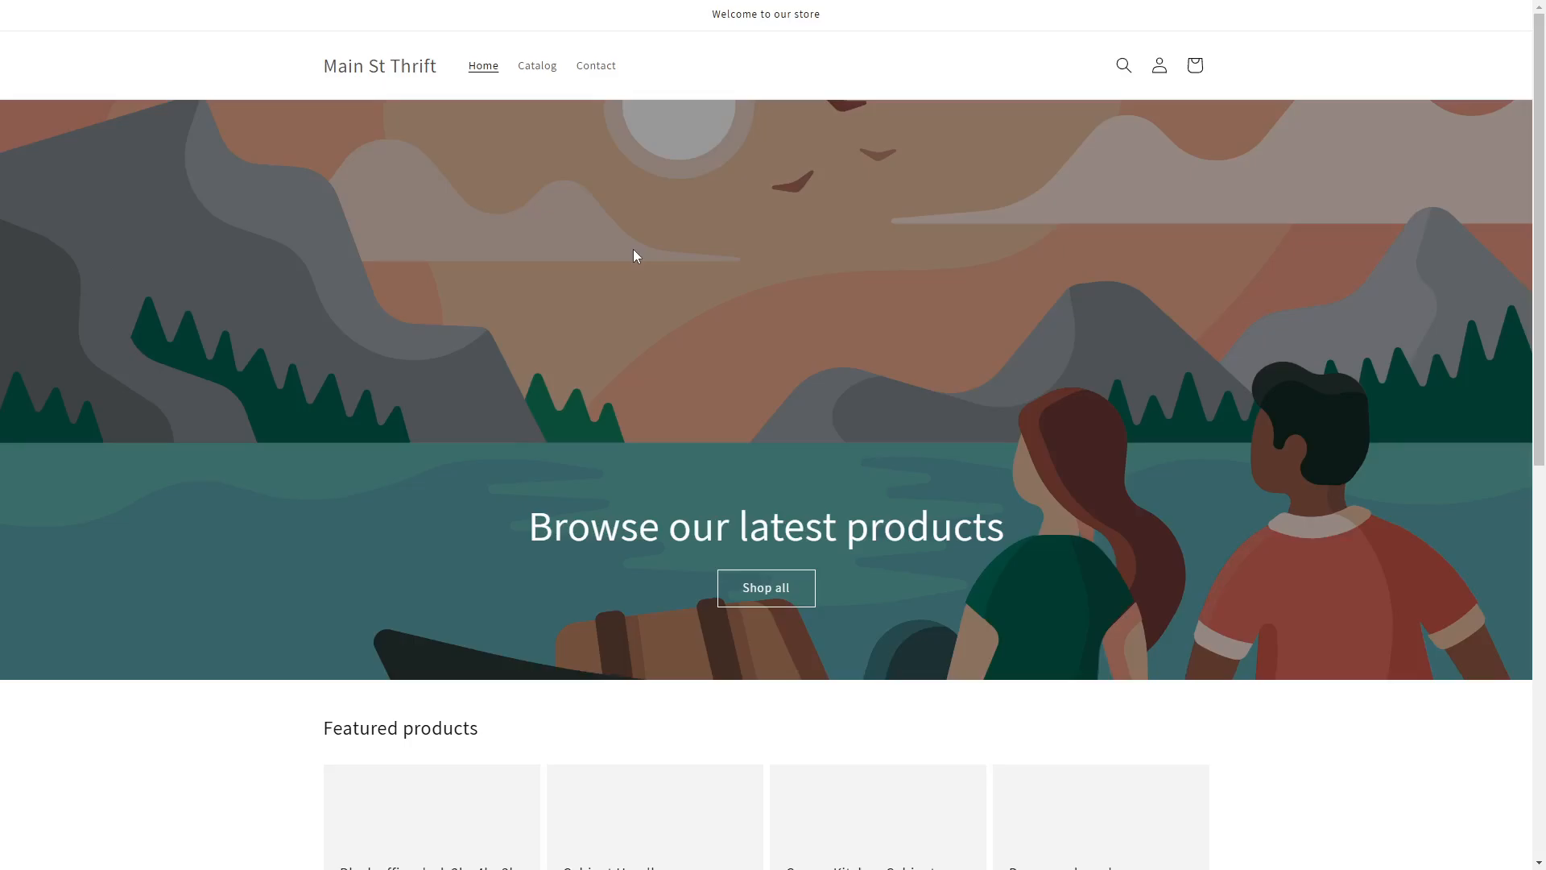
# - Search the storefront for "large desk" again and open the Large Desk product page
pyautogui.click(1123, 65)
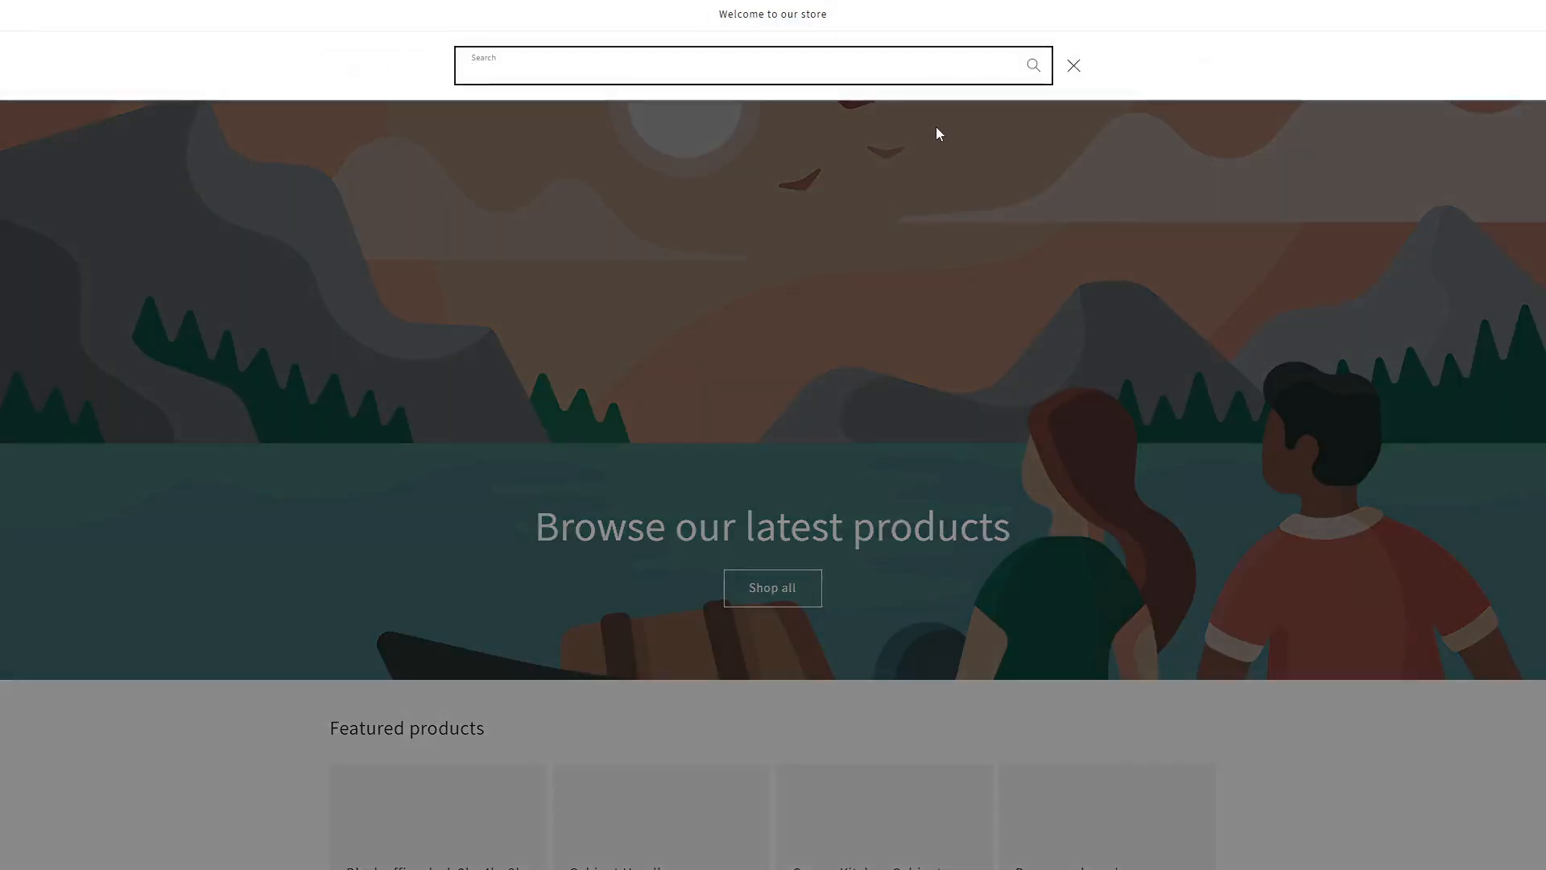
pyautogui.write('large desk')
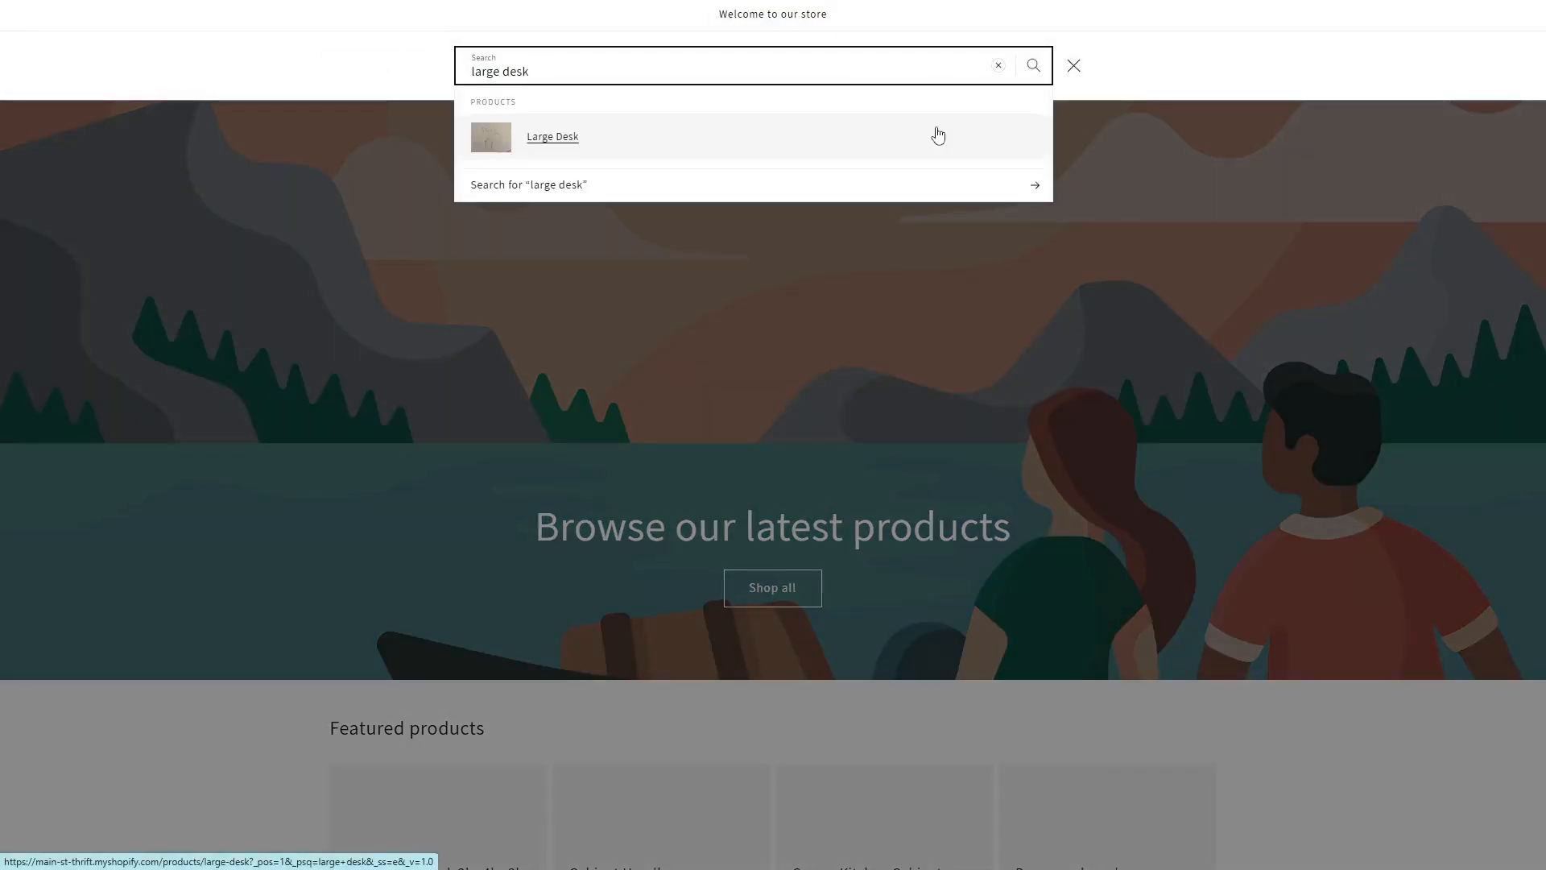
pyautogui.click(553, 139)
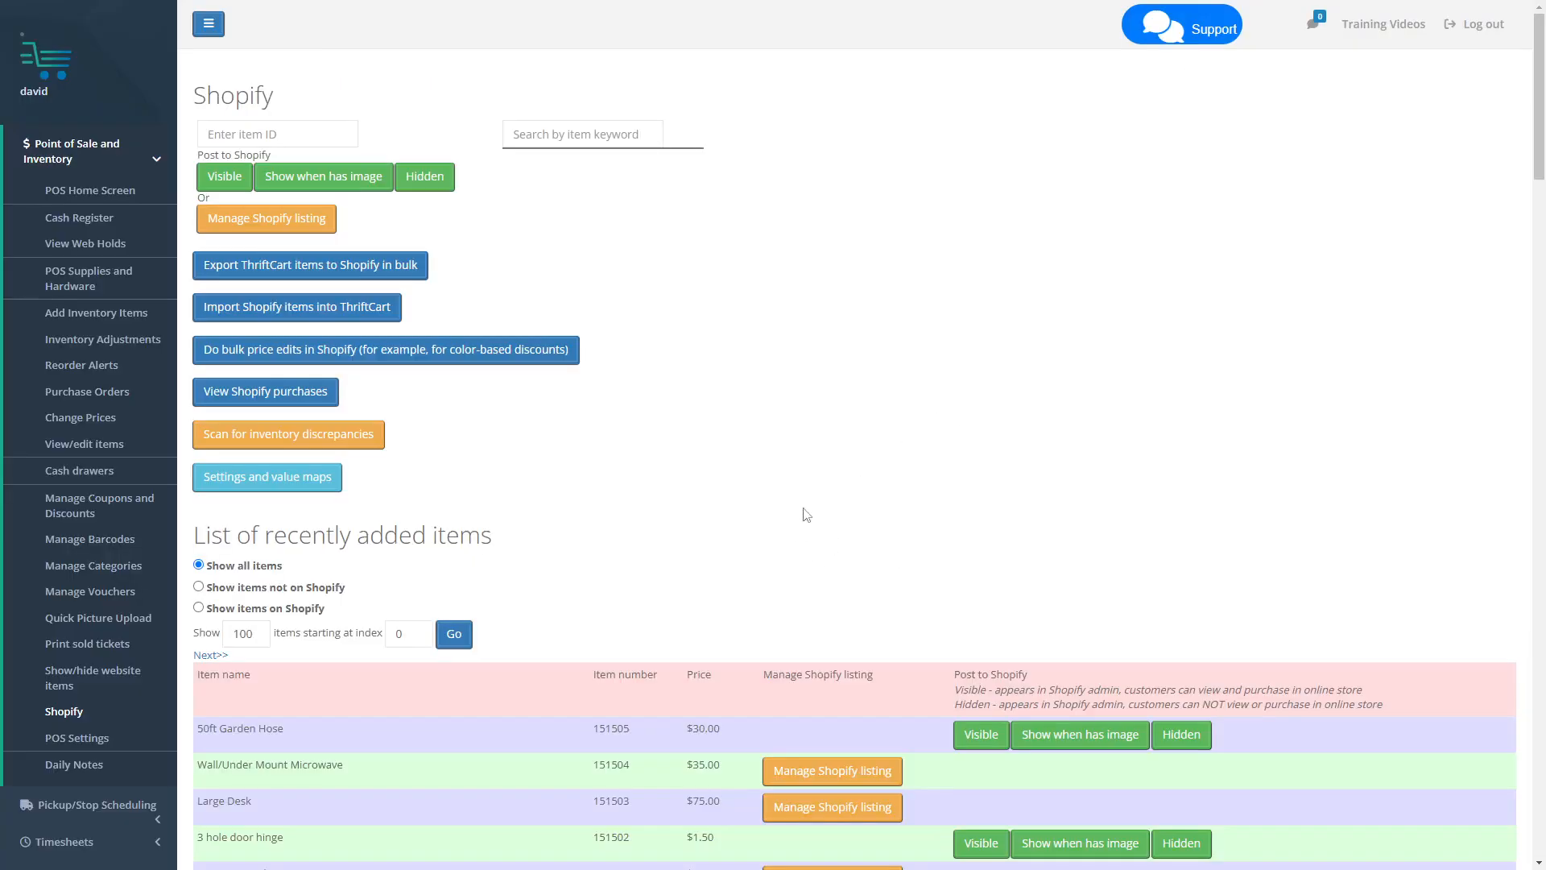
# - Search ThriftCart's Shopify page by the item keyword "50ft garden" and select the 50ft Garden Hose
pyautogui.click(570, 132)
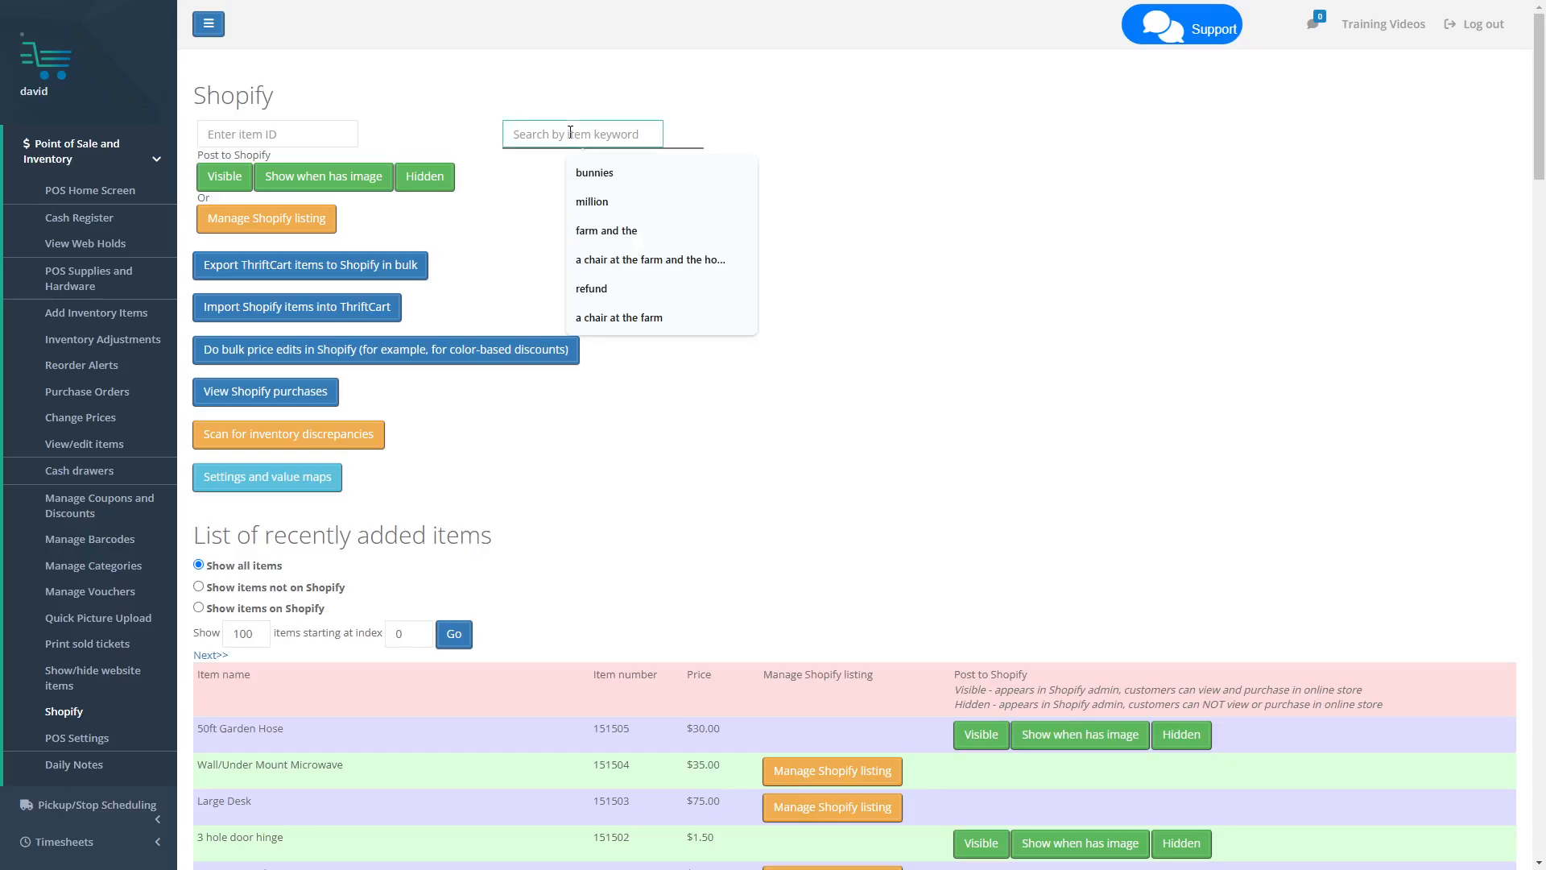
pyautogui.write('50ft ')
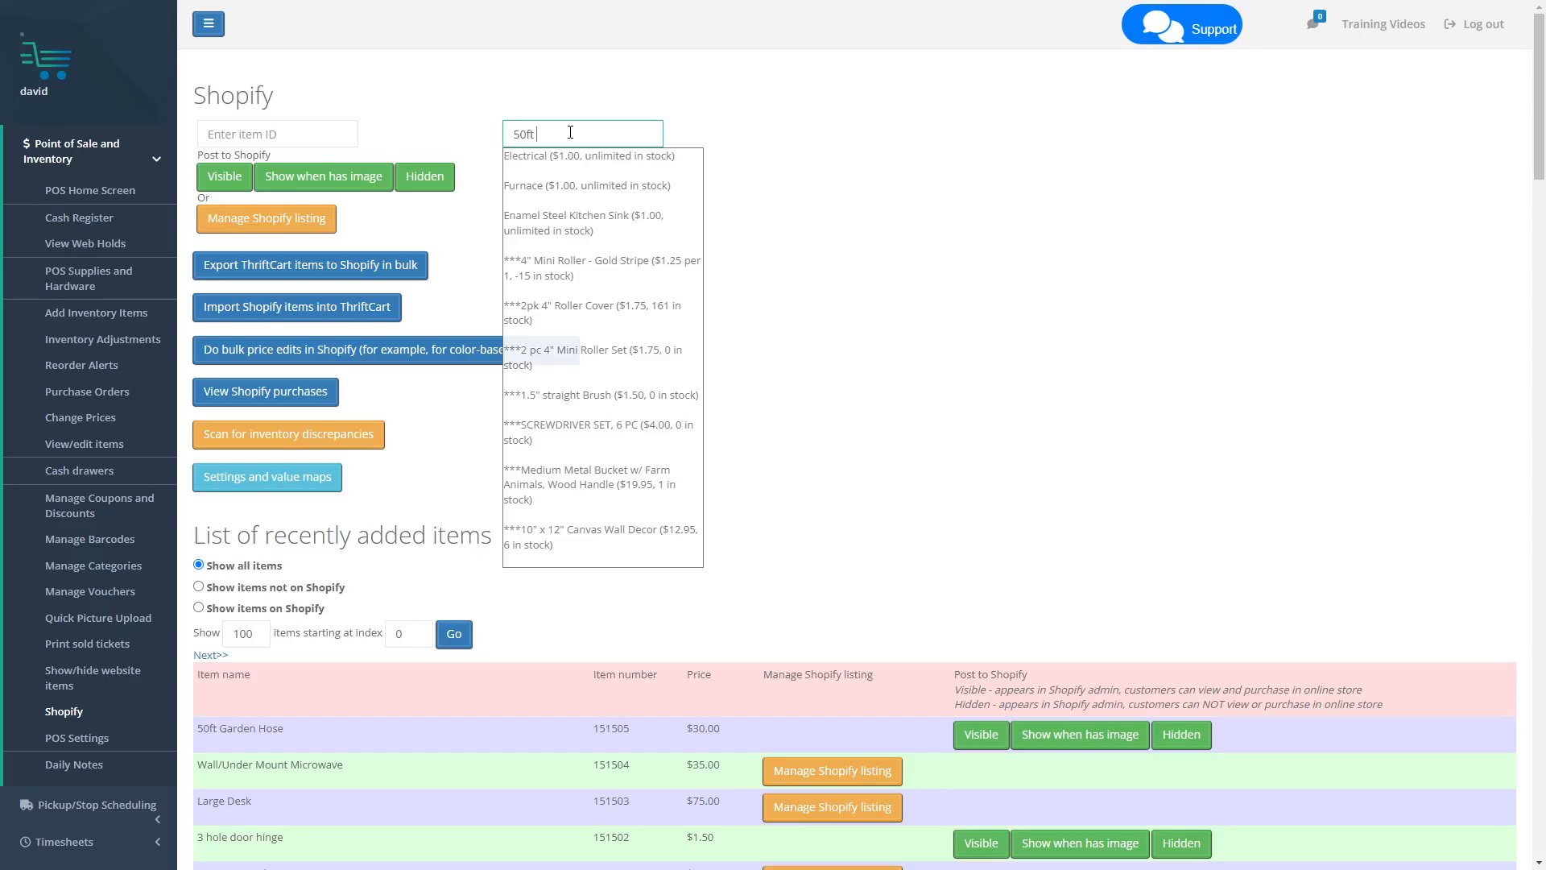
pyautogui.write('garden')
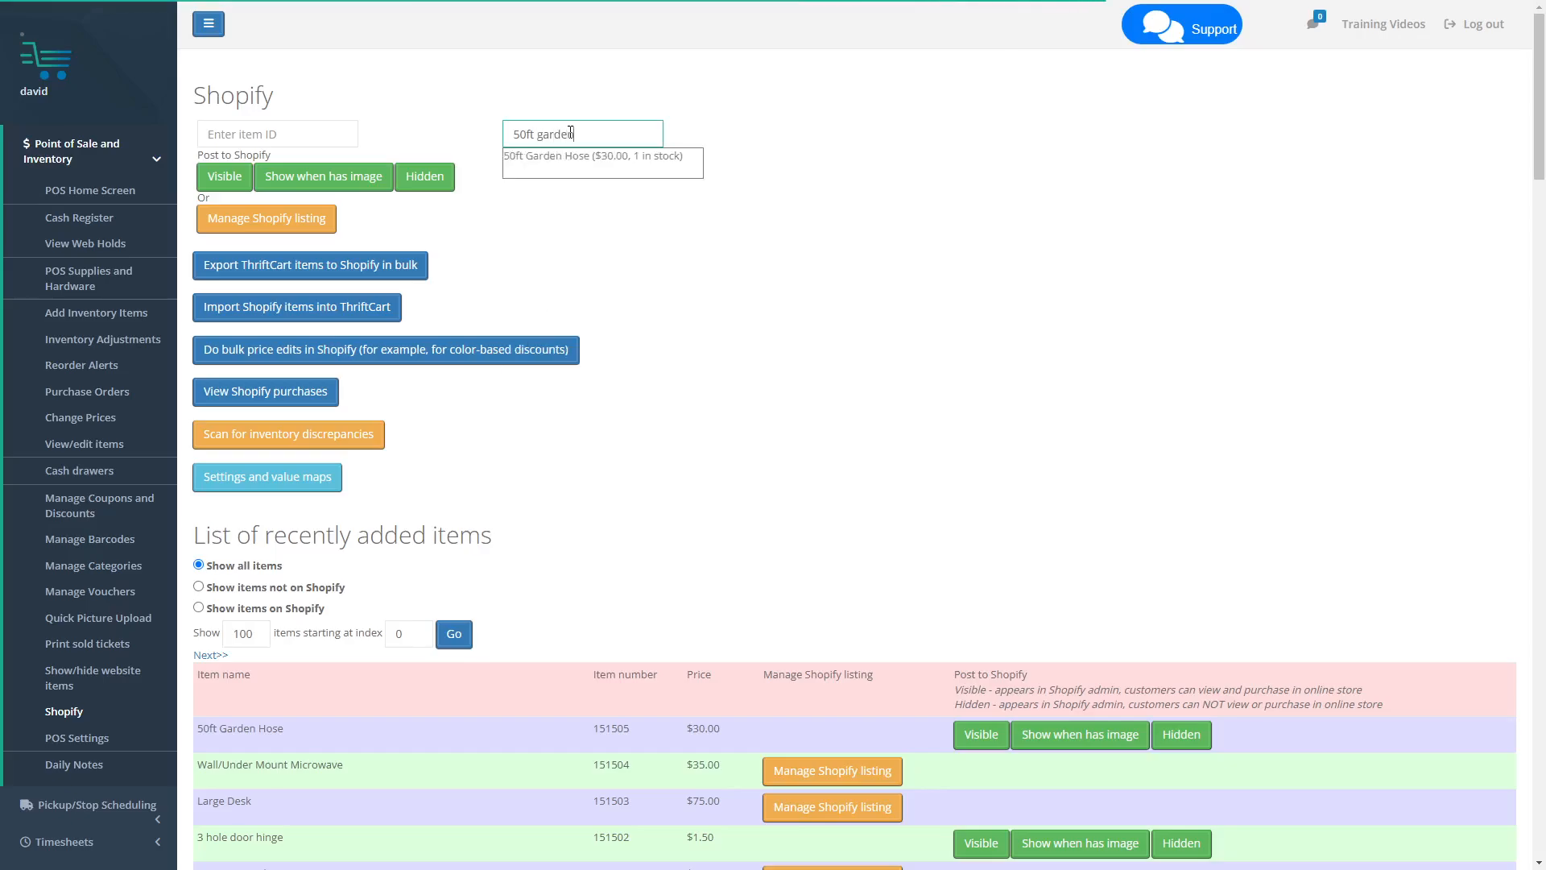
pyautogui.click(559, 158)
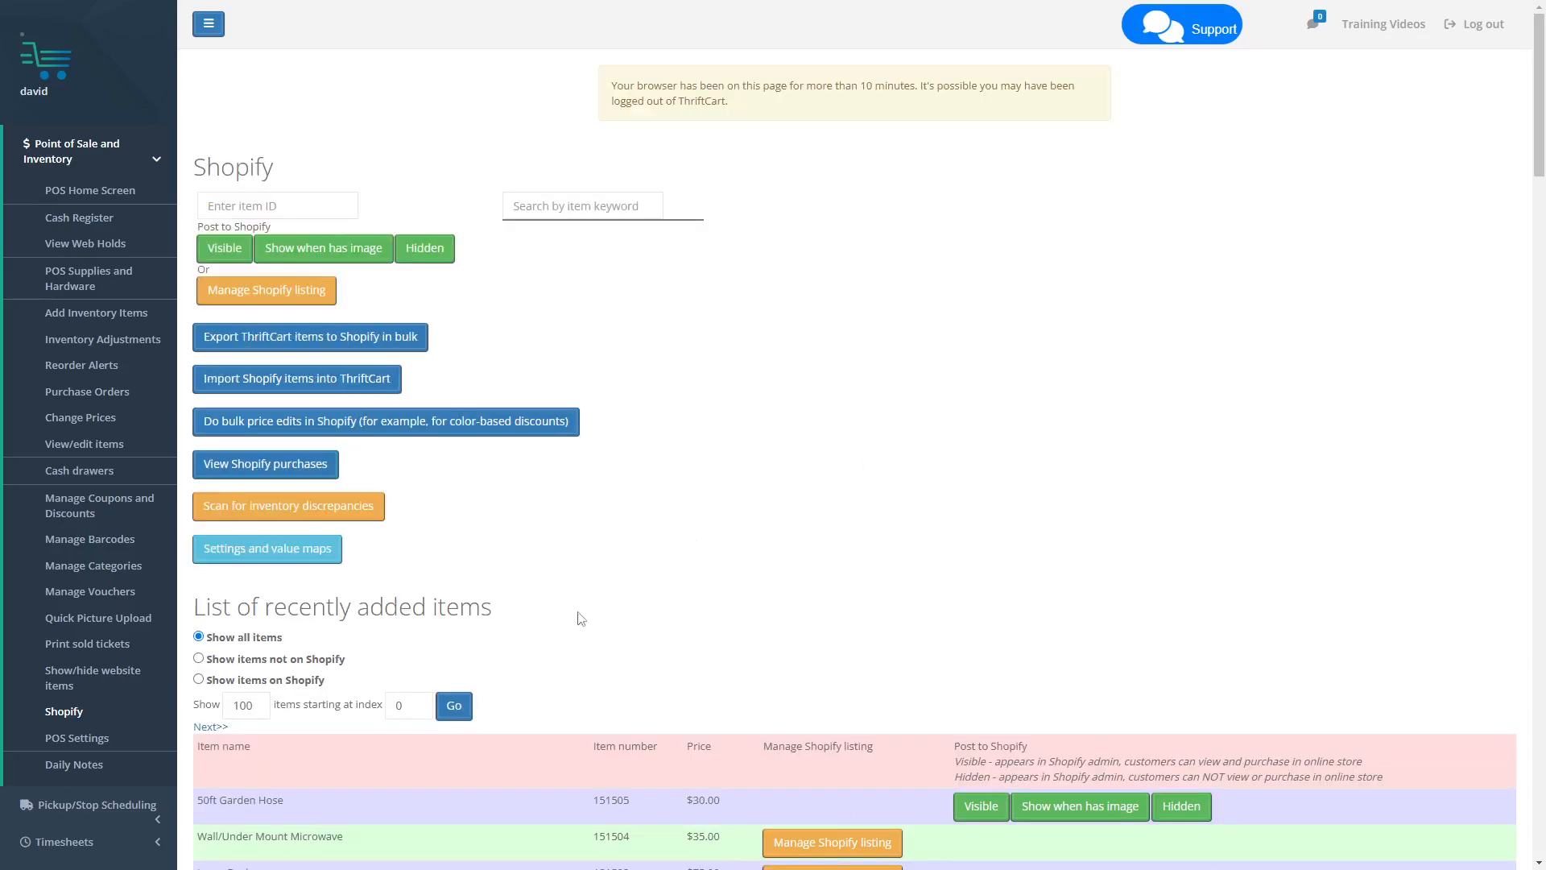
# - Open the category map from the Shopify settings and value maps, and open the Hardware category's link for editing
pyautogui.click(261, 556)
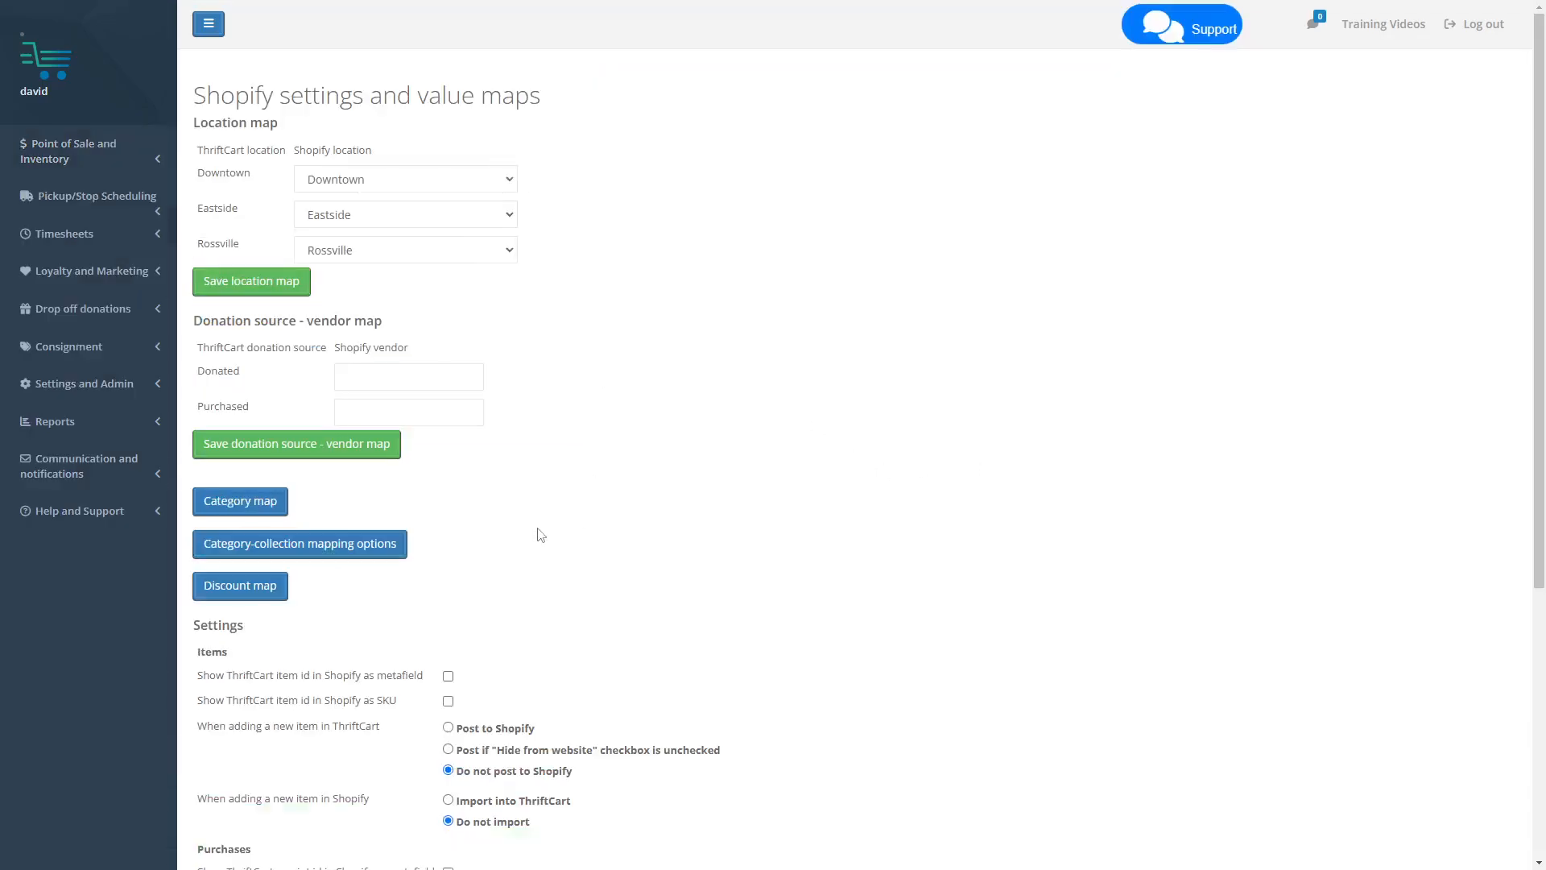
pyautogui.click(234, 505)
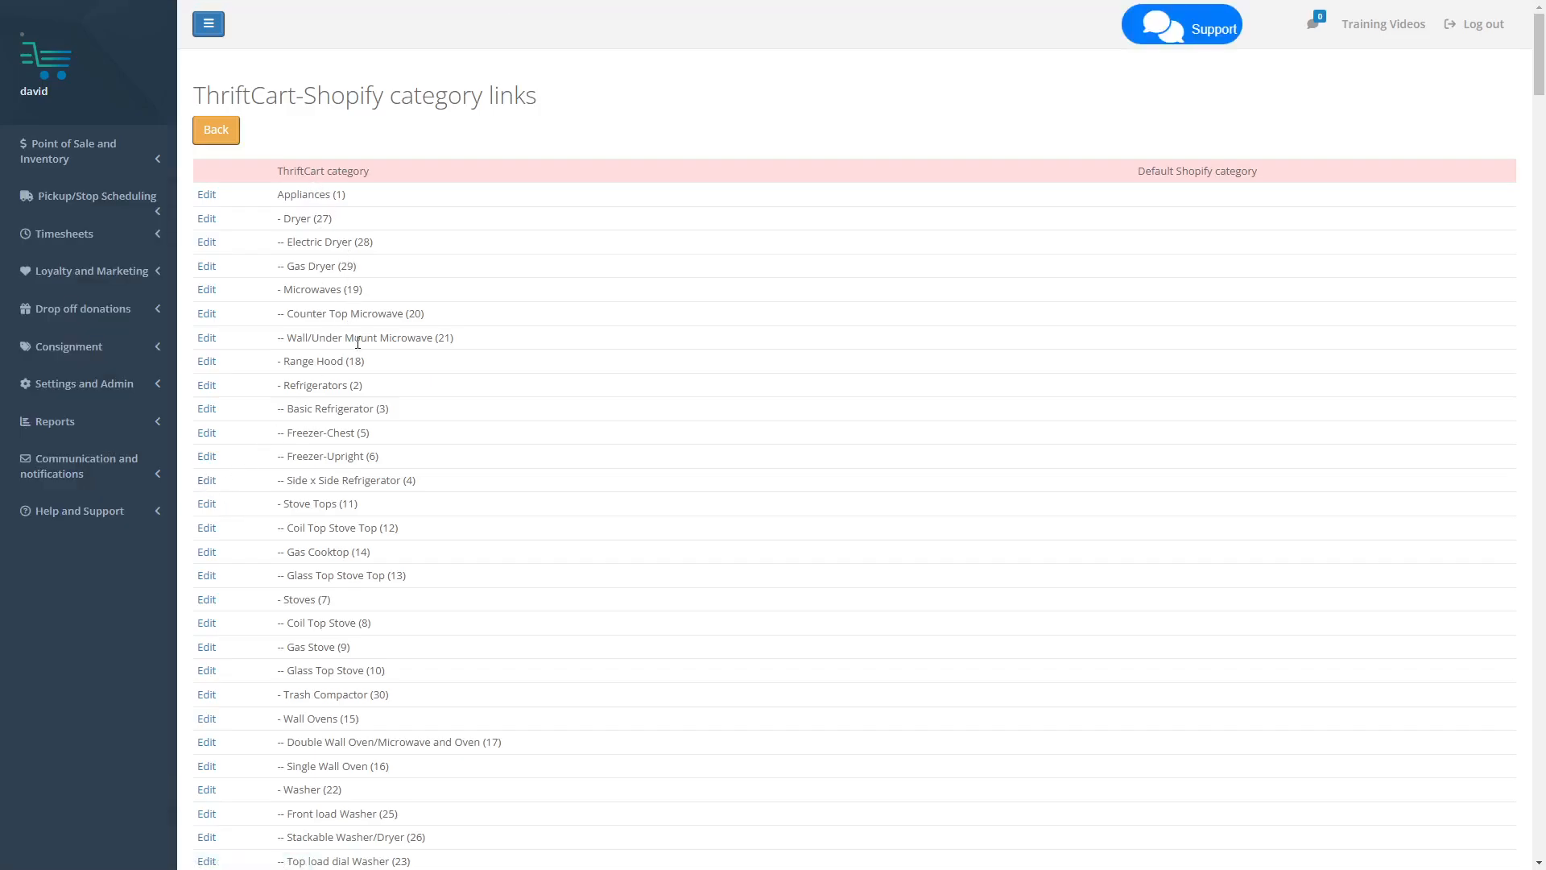
pyautogui.scroll(-2, 367, 446)
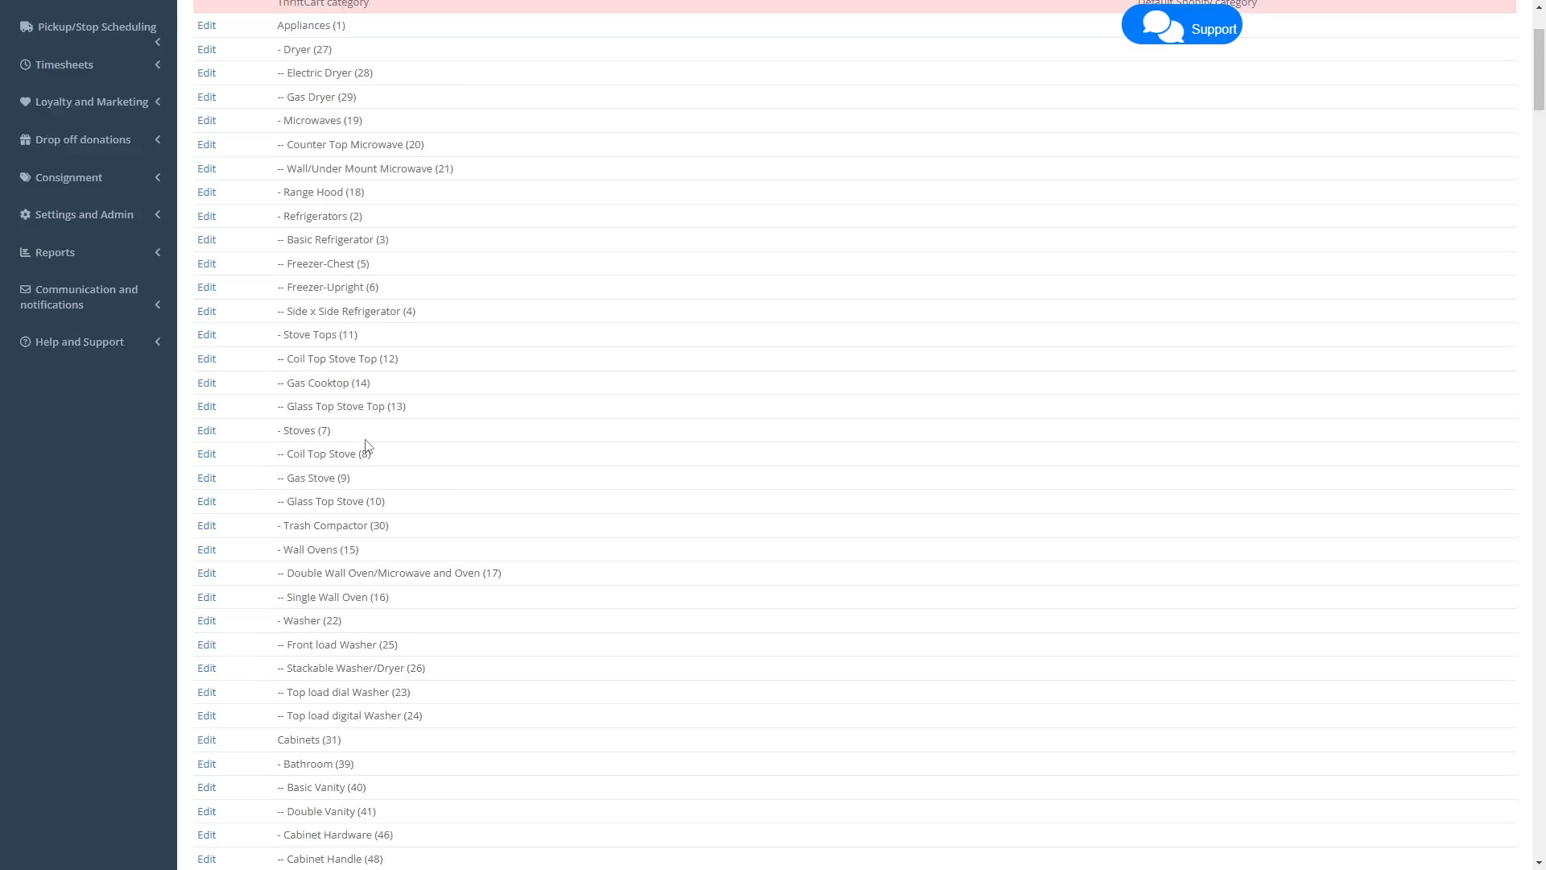
pyautogui.scroll(-12, 366, 445)
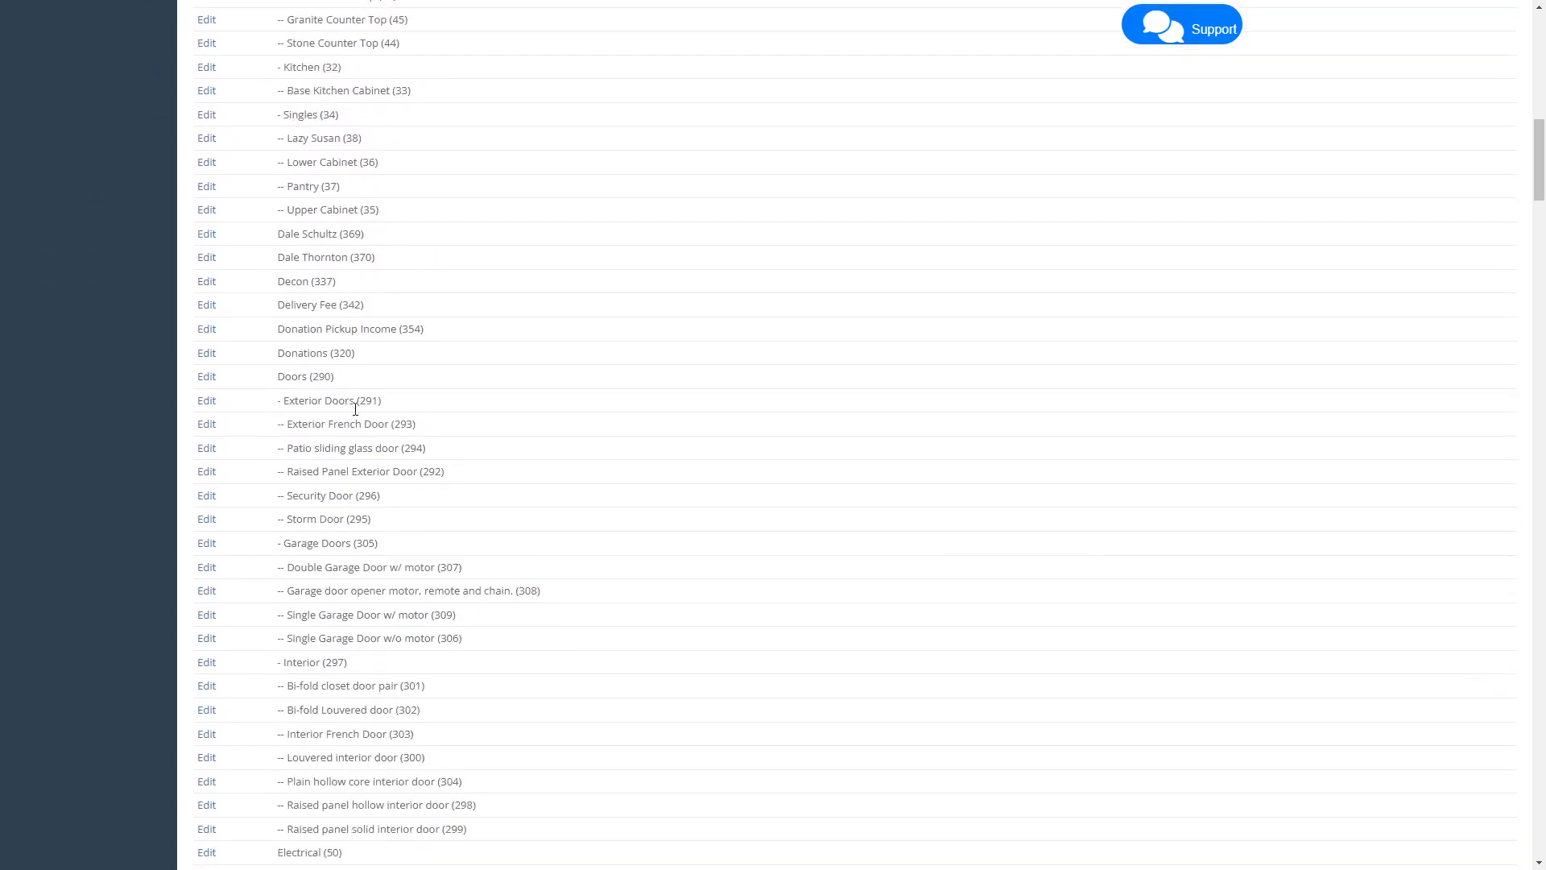
pyautogui.scroll(-10, 355, 409)
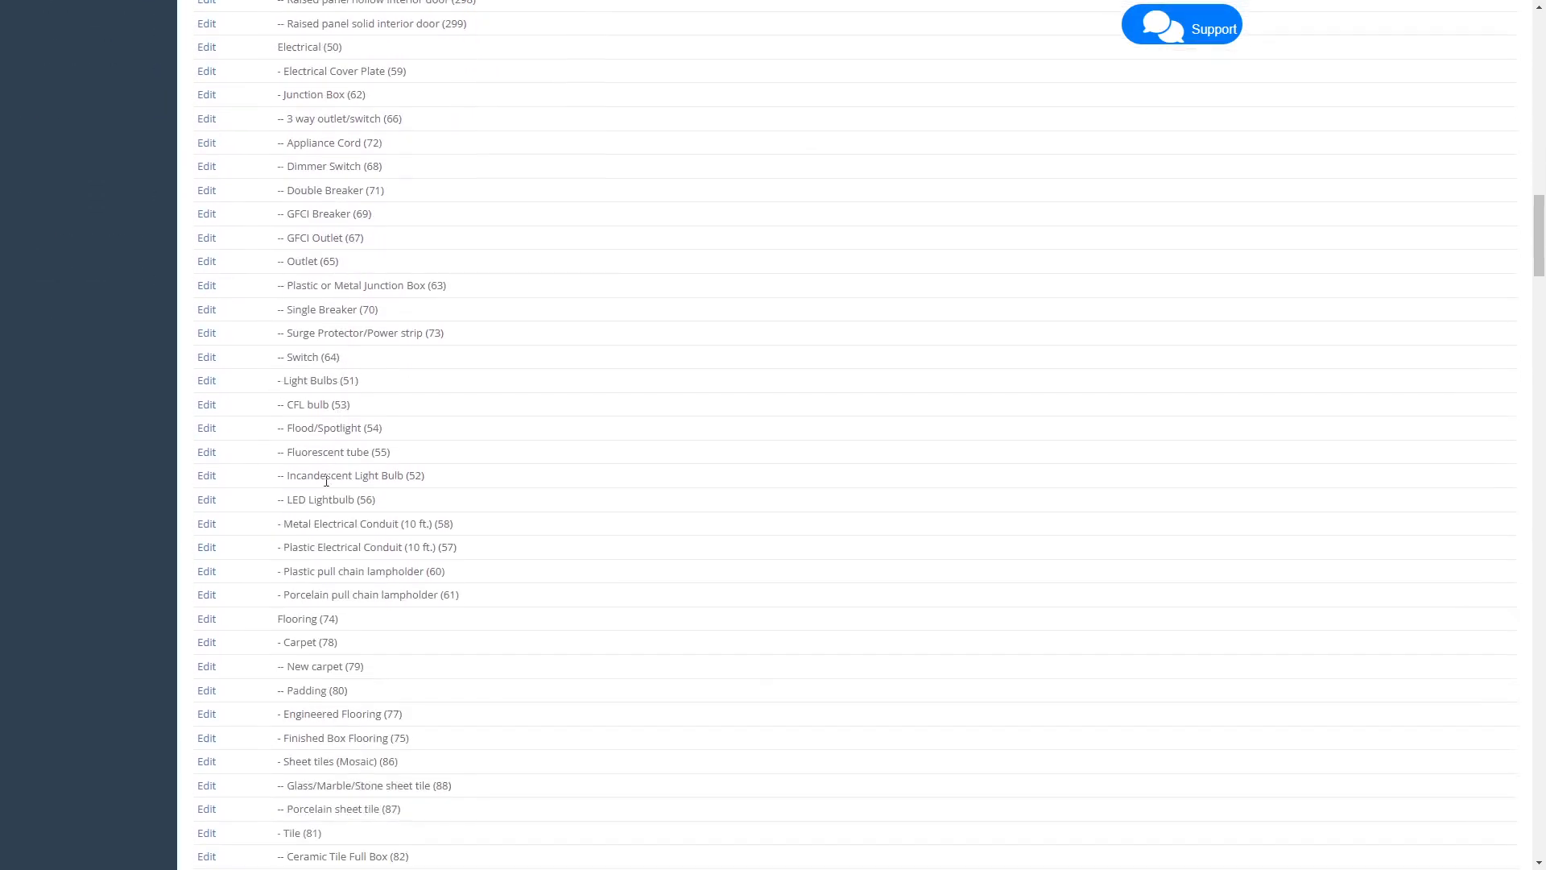
pyautogui.scroll(-18, 326, 481)
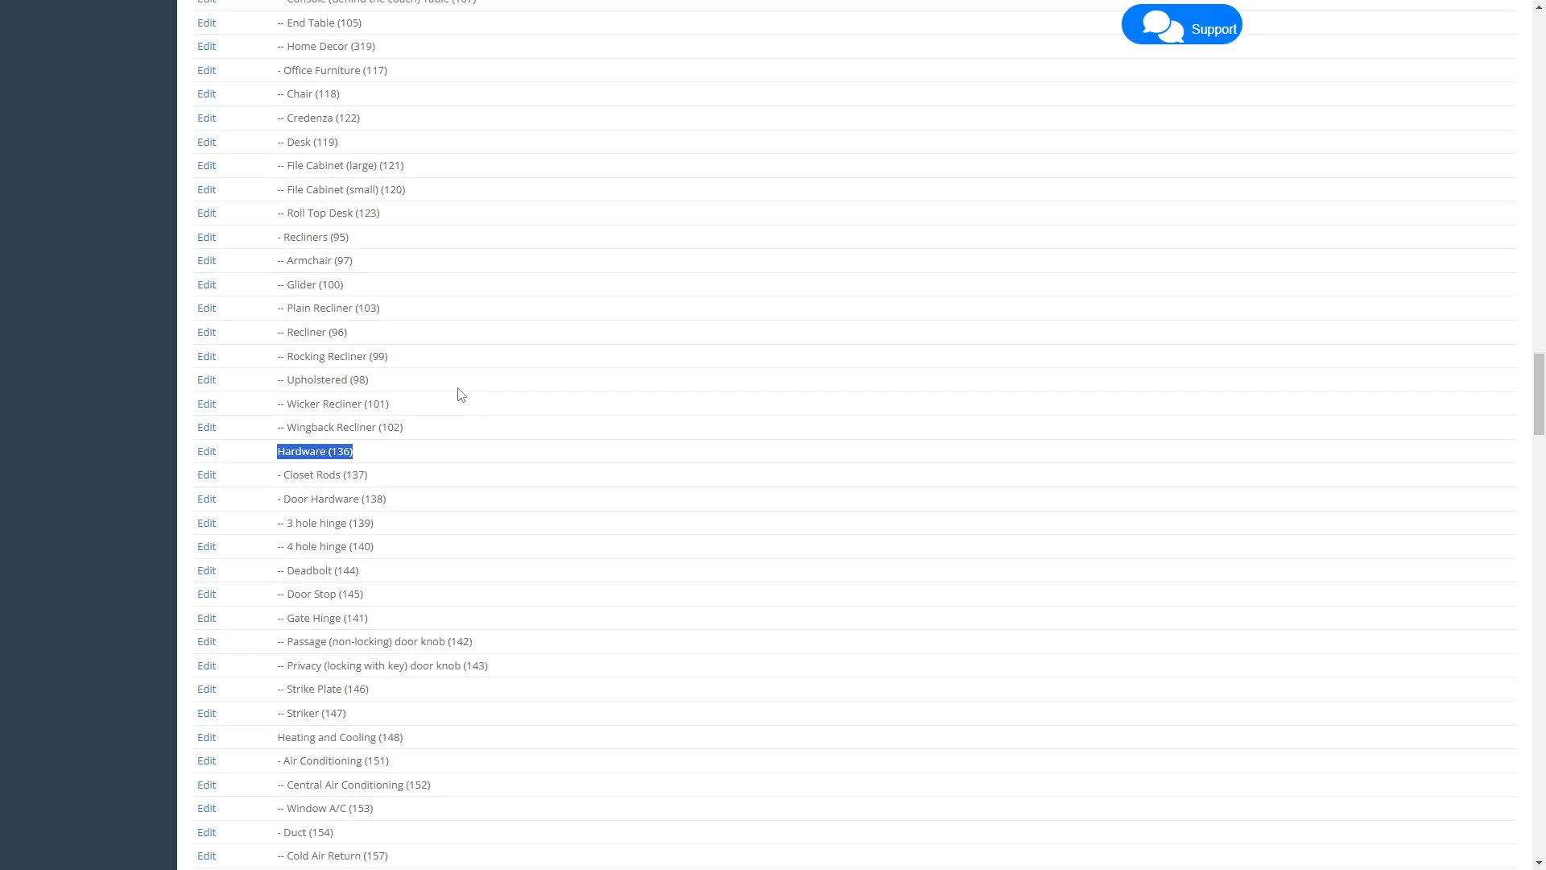
pyautogui.click(266, 455)
pyautogui.click(210, 453)
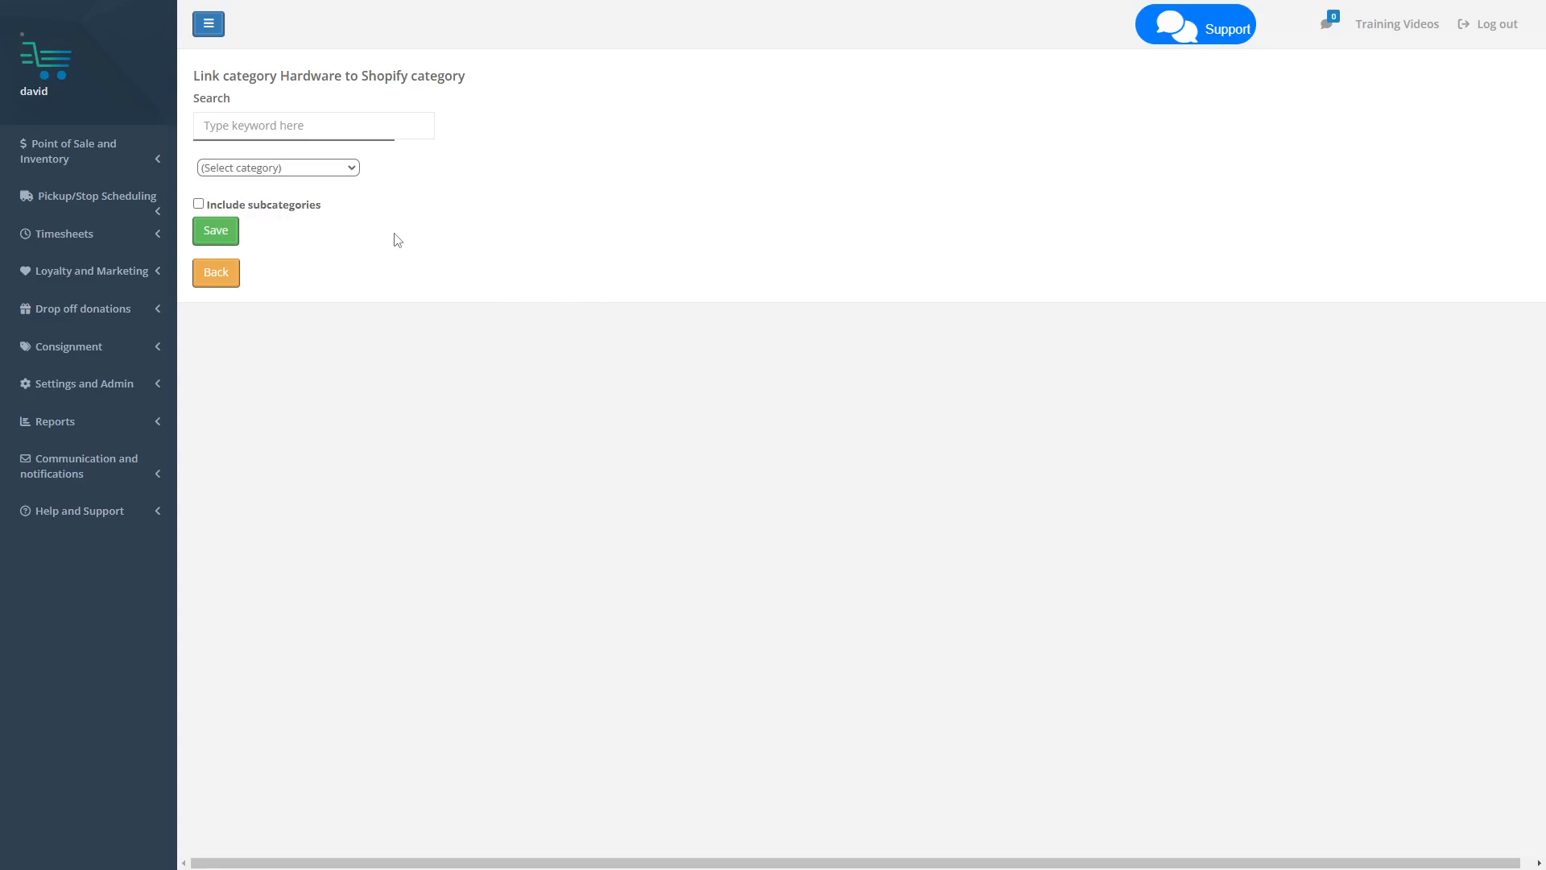
# - Set the top-level Shopify category for the ThriftCart Hardware category to Hardware
pyautogui.click(248, 171)
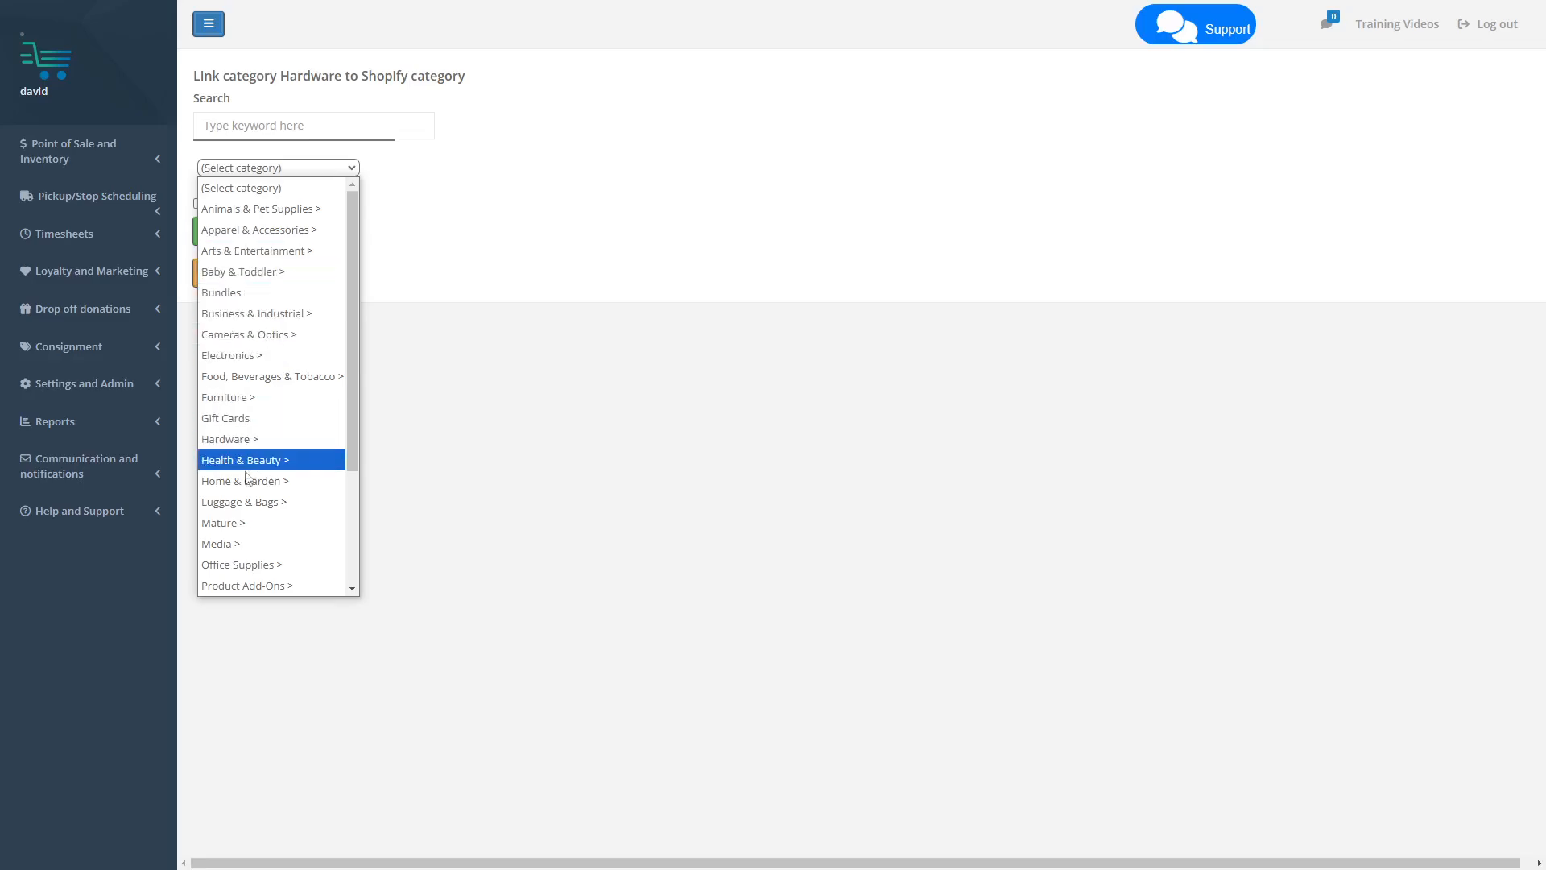
pyautogui.click(423, 299)
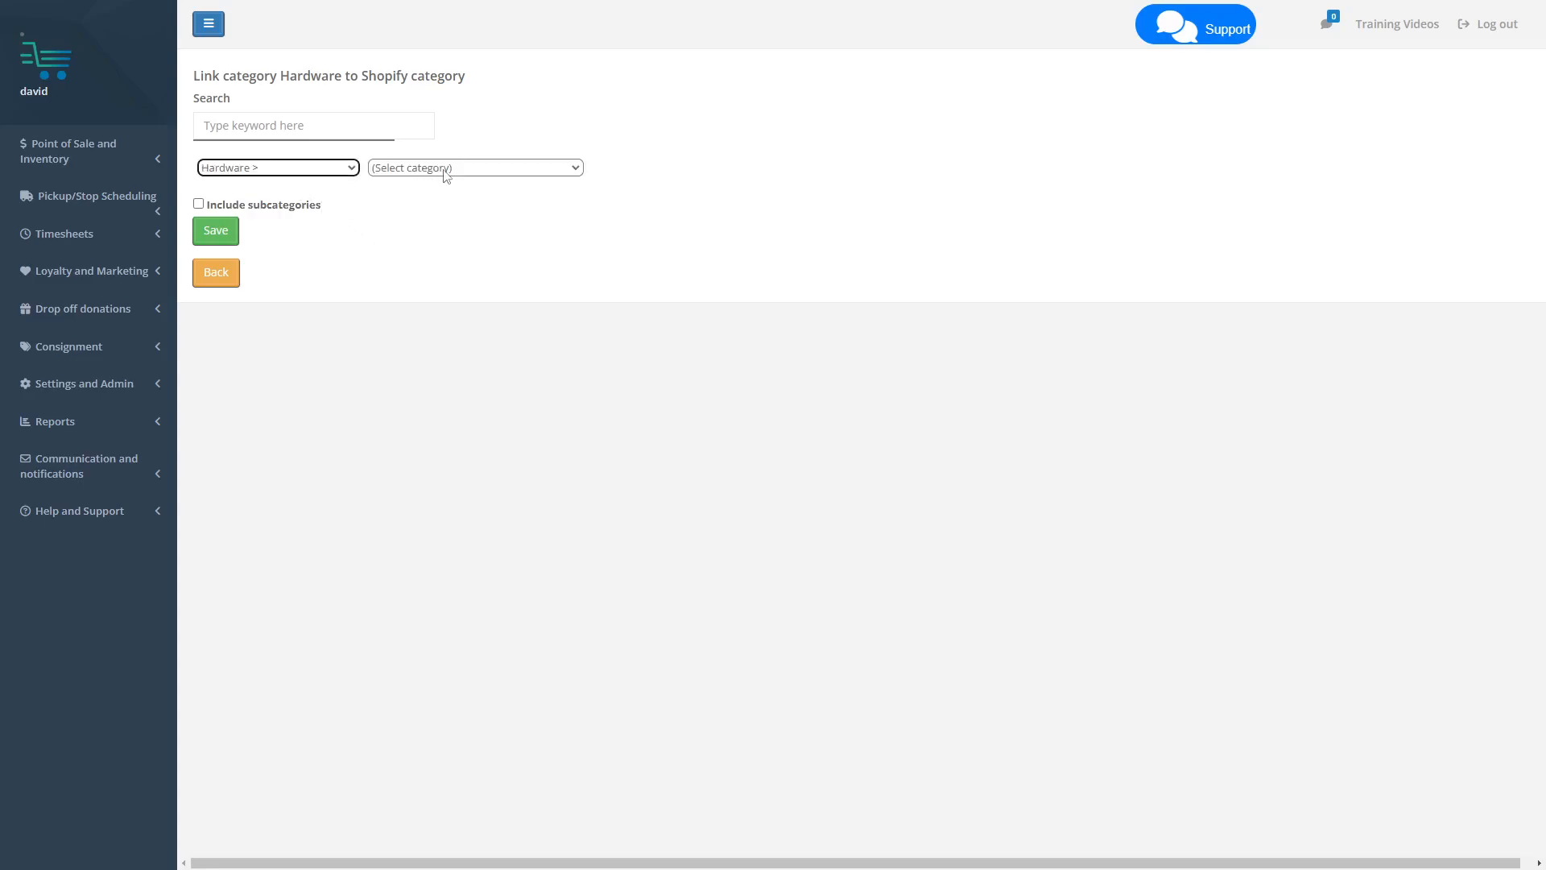
pyautogui.click(465, 169)
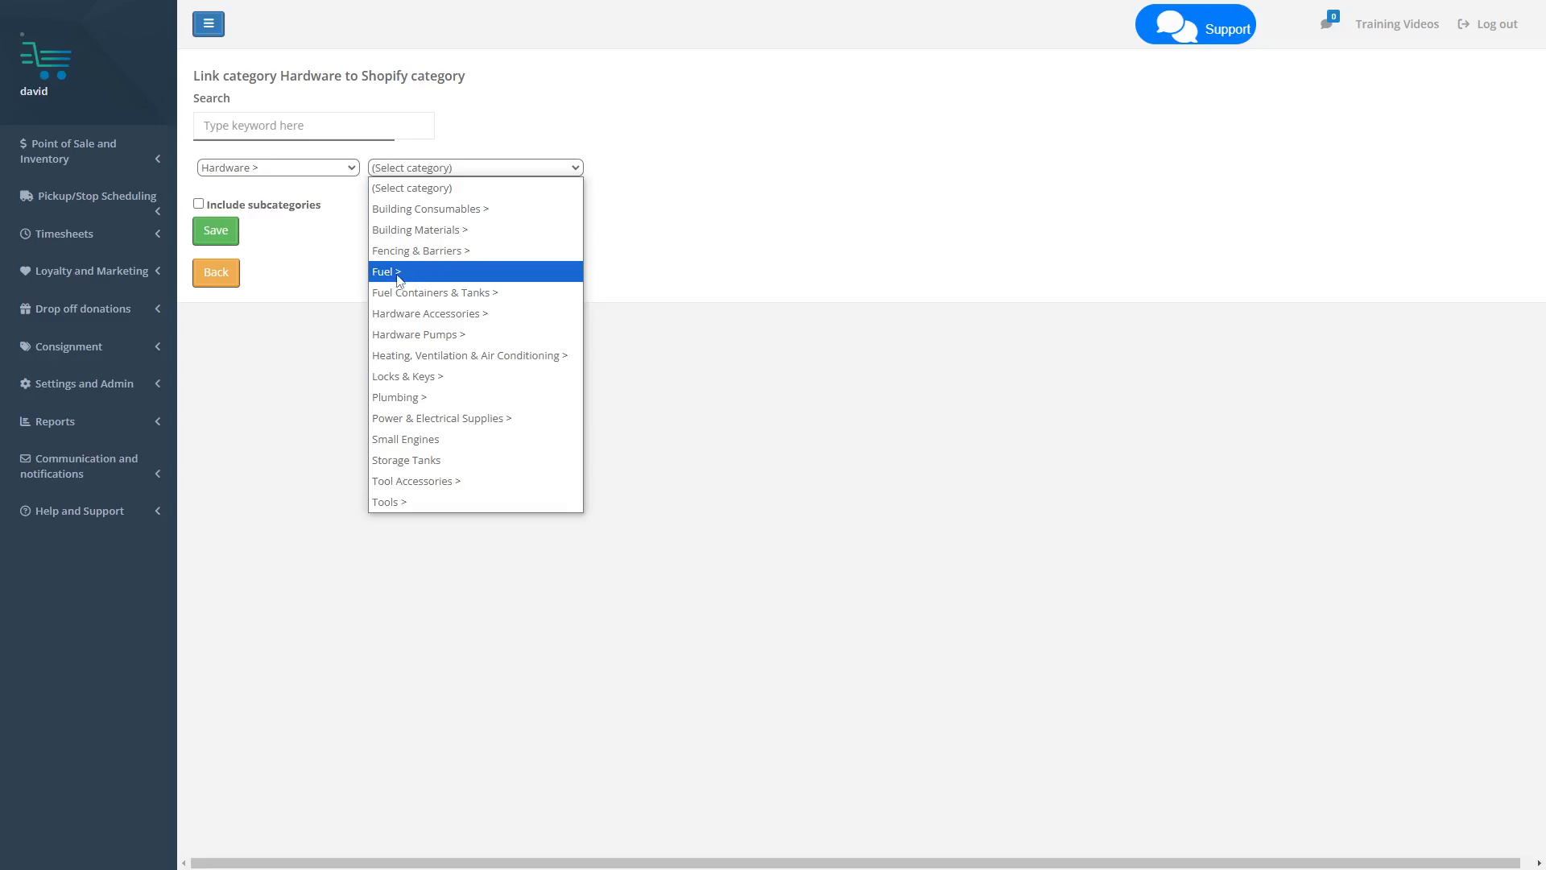
pyautogui.click(405, 273)
pyautogui.click(630, 168)
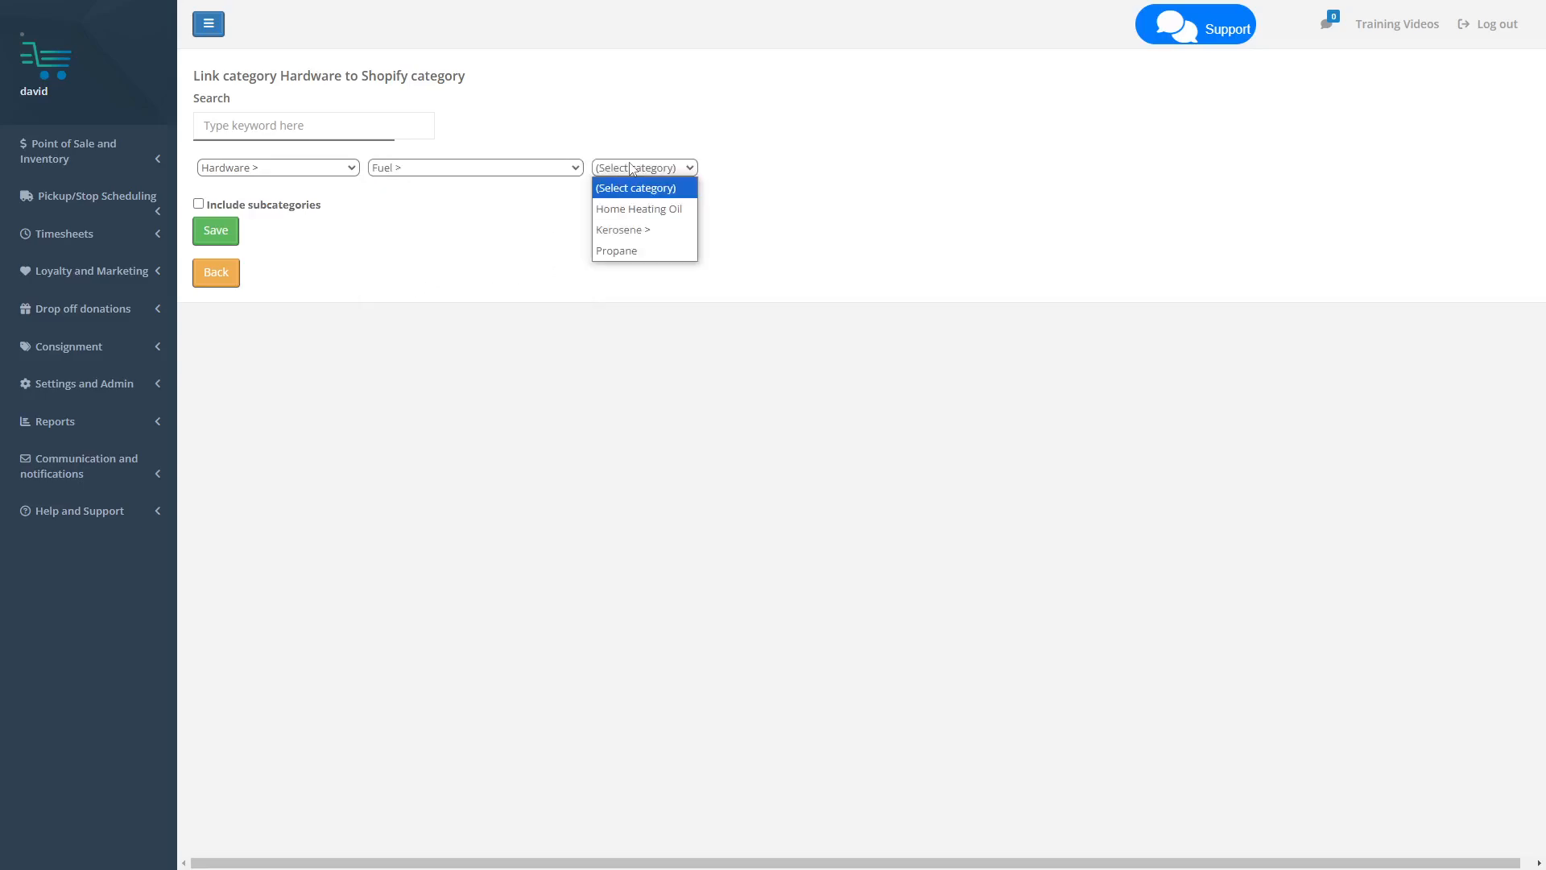
pyautogui.click(632, 228)
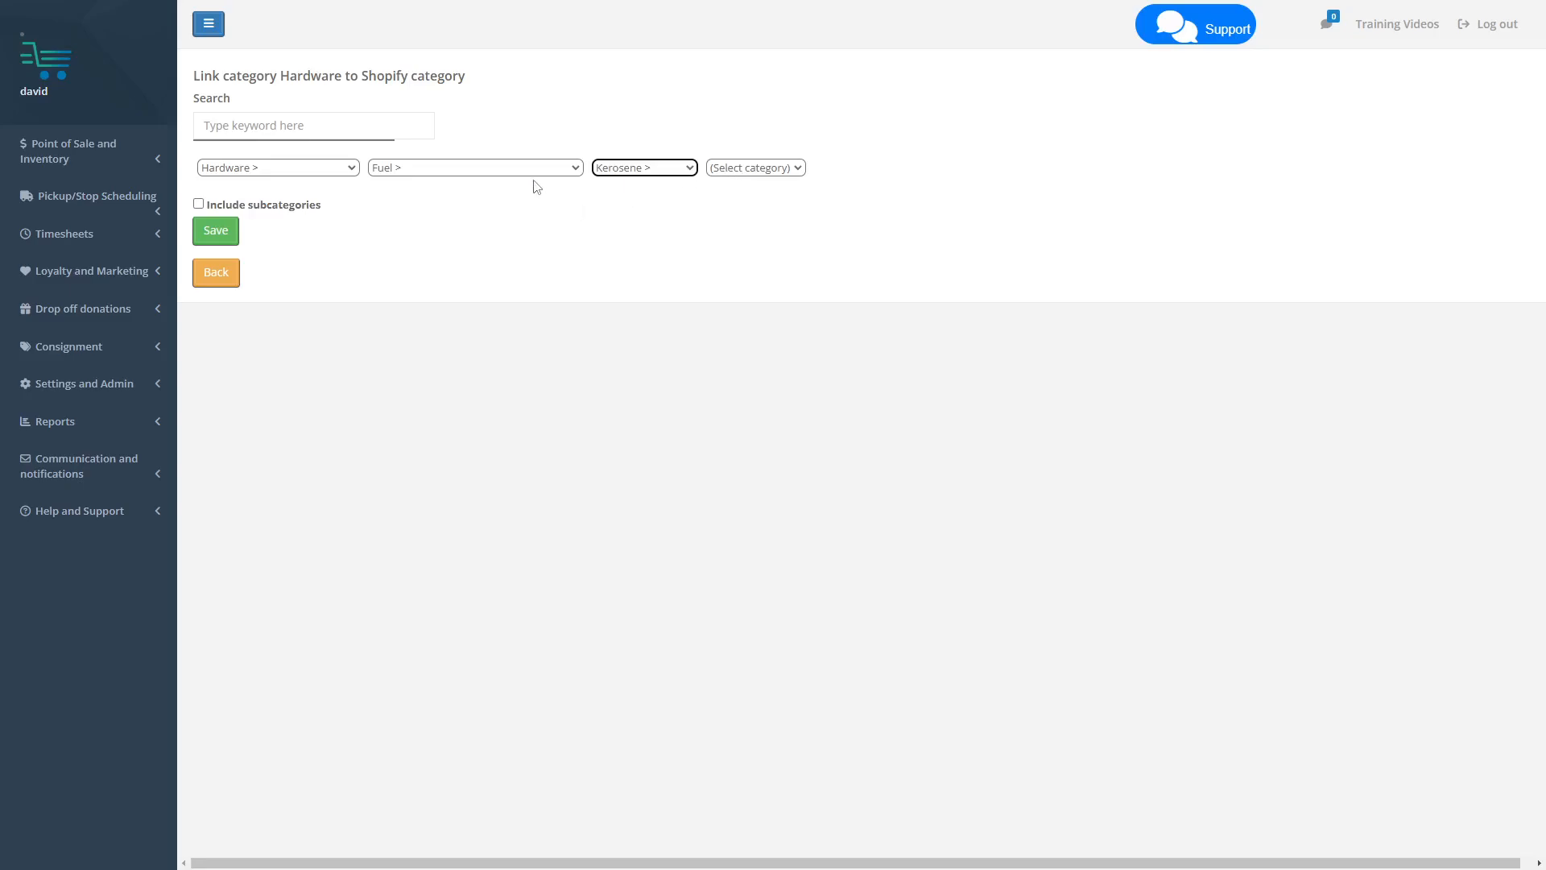
# - Set the second-level Shopify category to Building Materials and save the Hardware category link
pyautogui.click(502, 167)
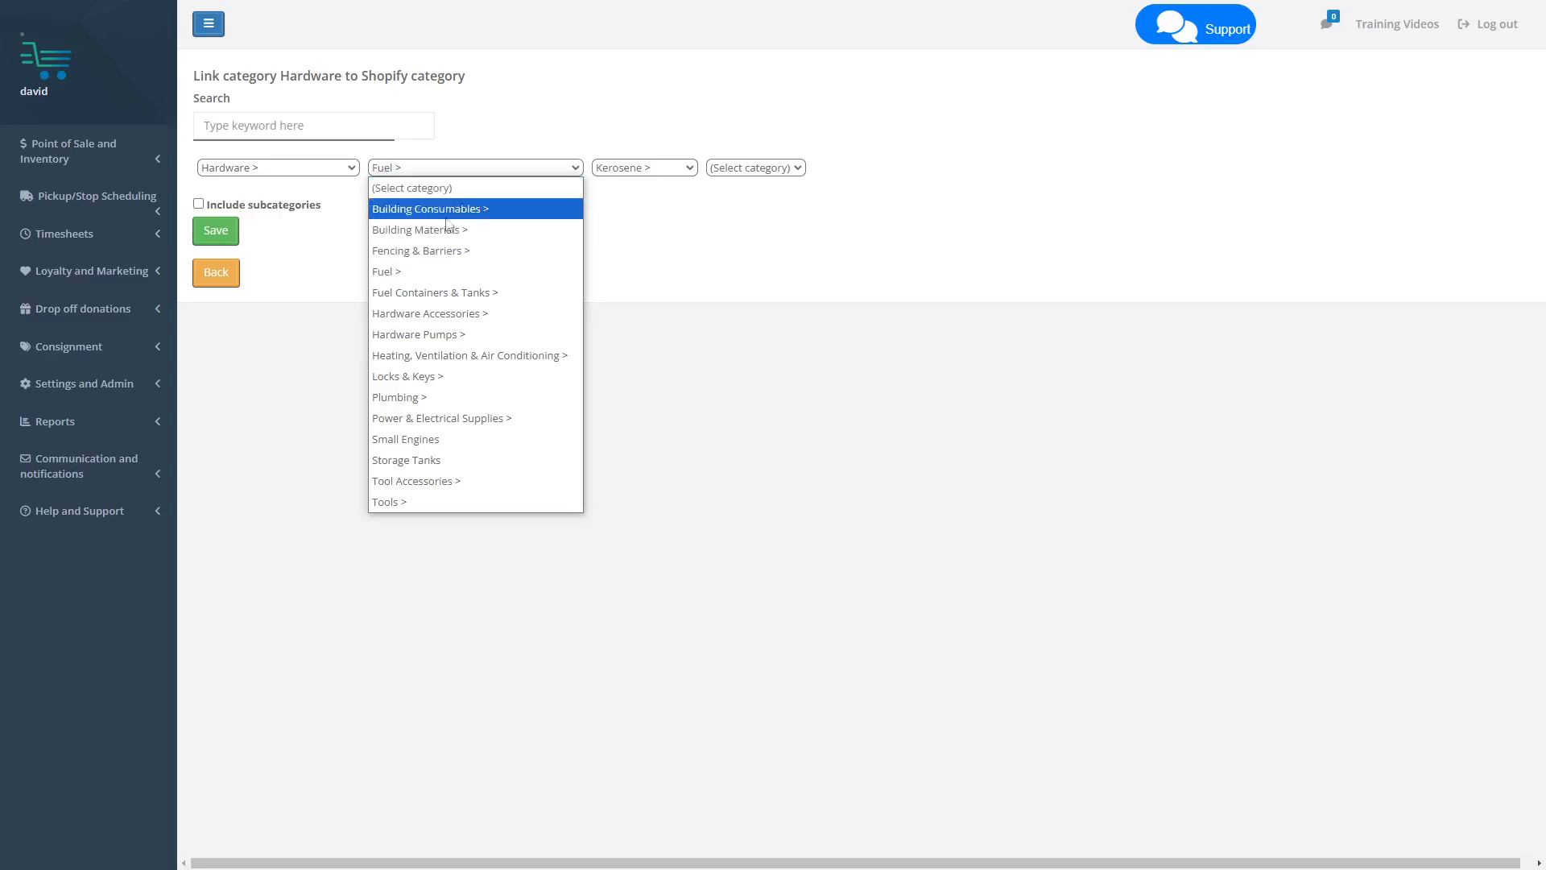
pyautogui.click(448, 232)
pyautogui.click(501, 208)
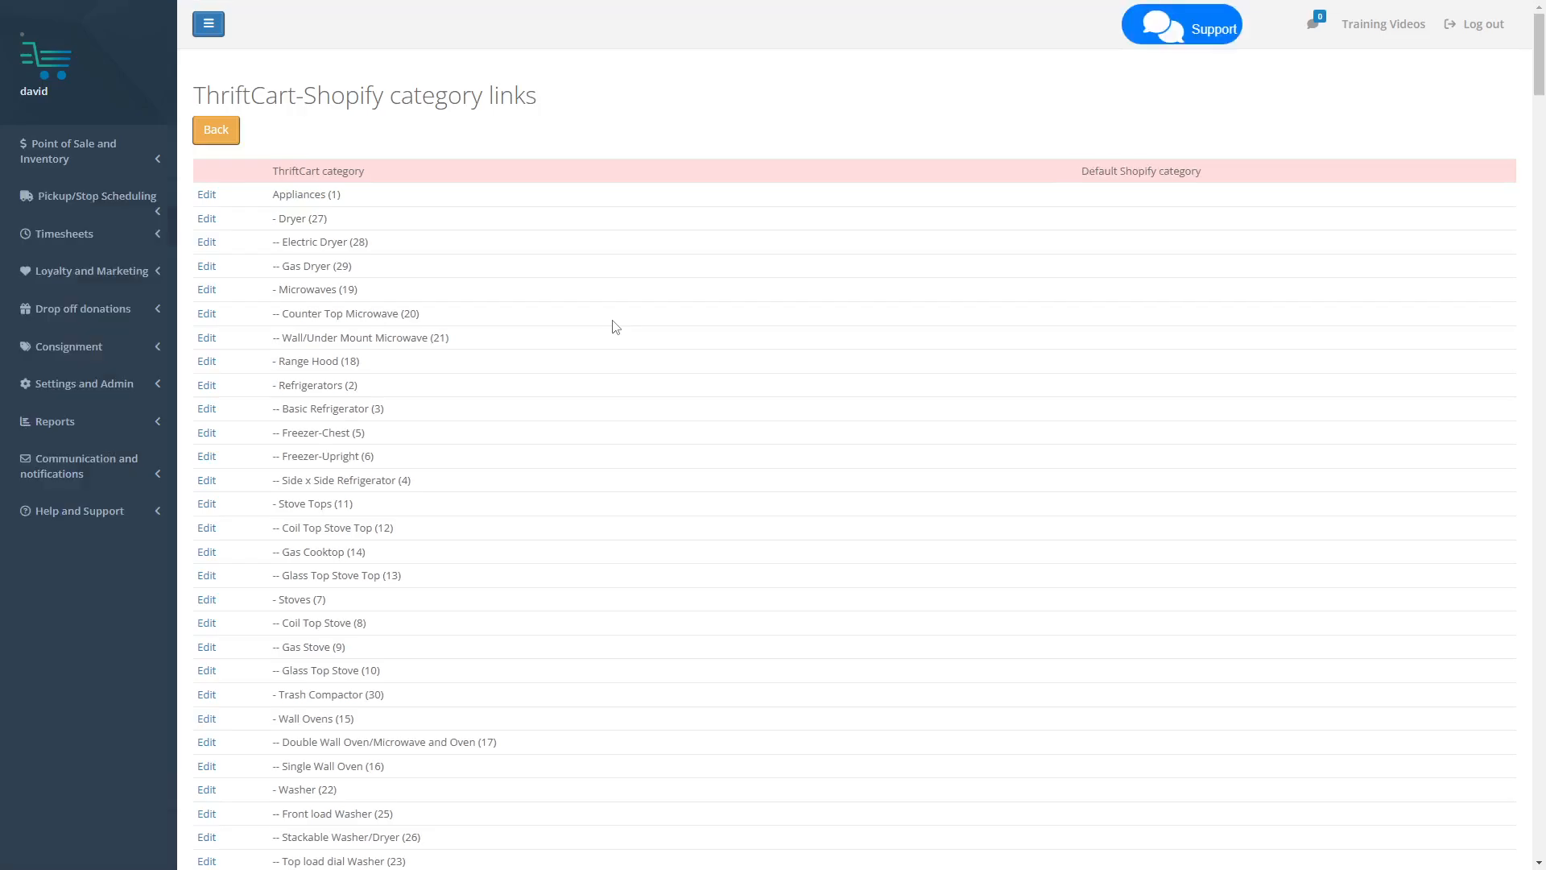
# - Link Closet Rods under Hardware to Shopify's Furniture > Cabinets & Storage > Closet Parts & Accessories > Closet Rods using the keyword "closet rod", and save
pyautogui.moveTo(1540, 85); pyautogui.dragTo(1543, 451)
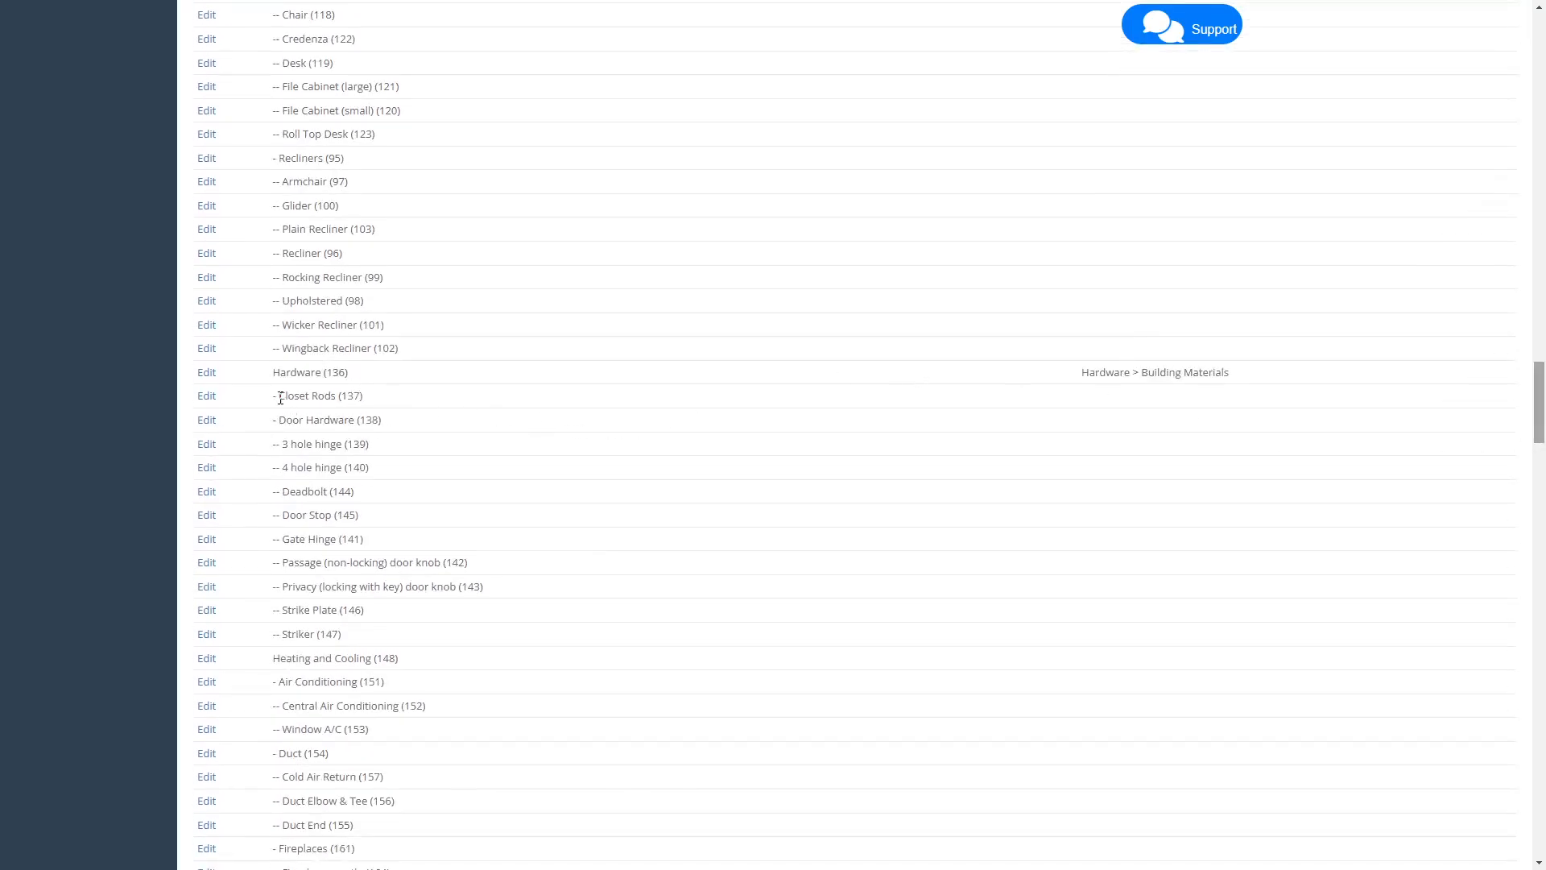
pyautogui.click(207, 399)
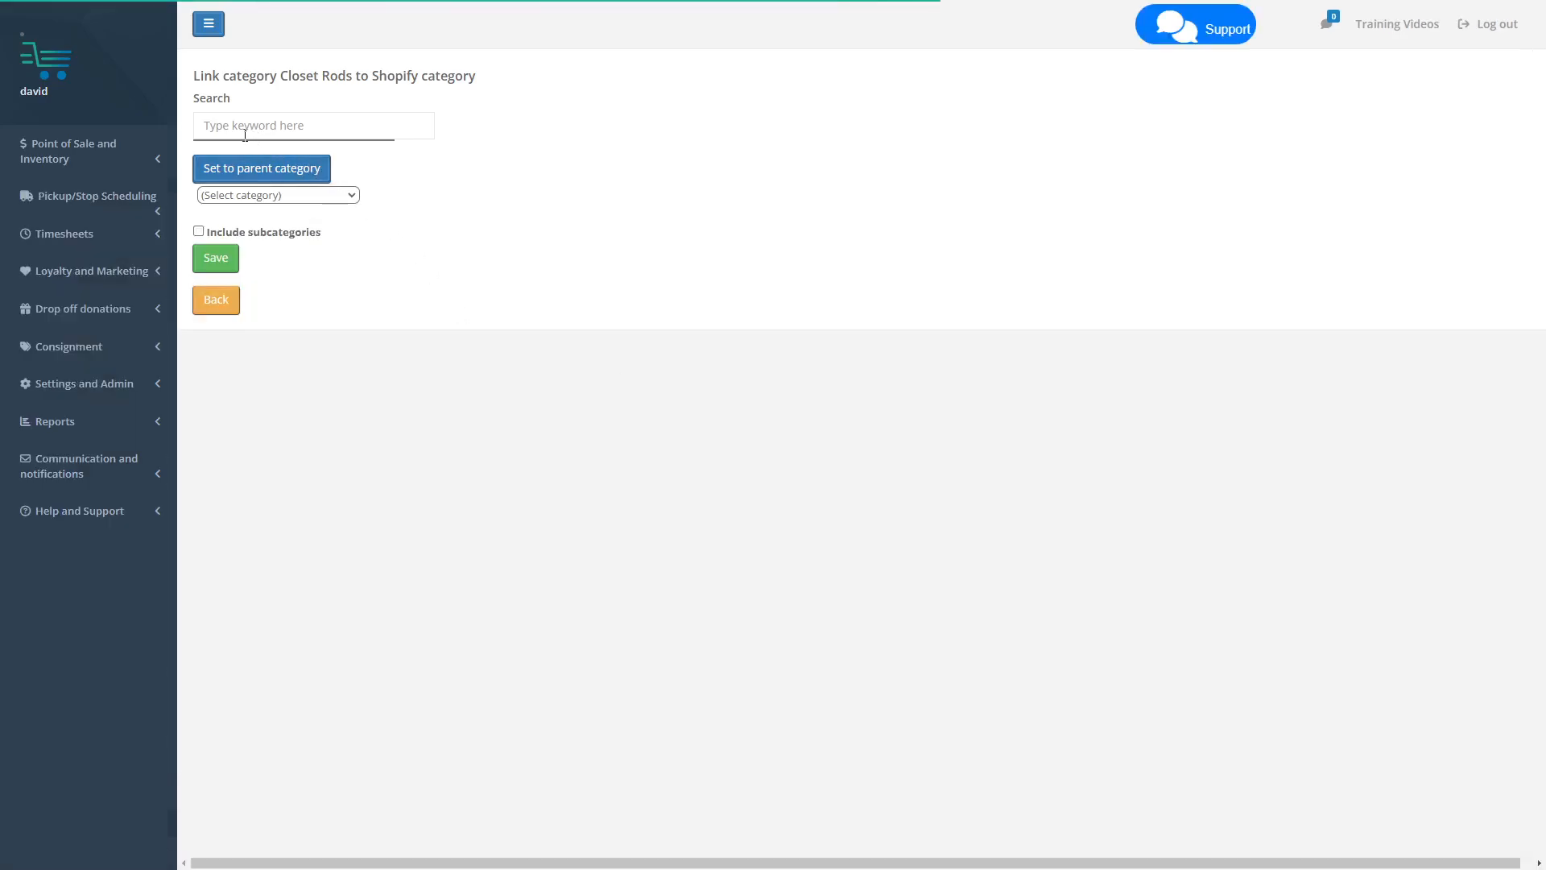
pyautogui.click(244, 130)
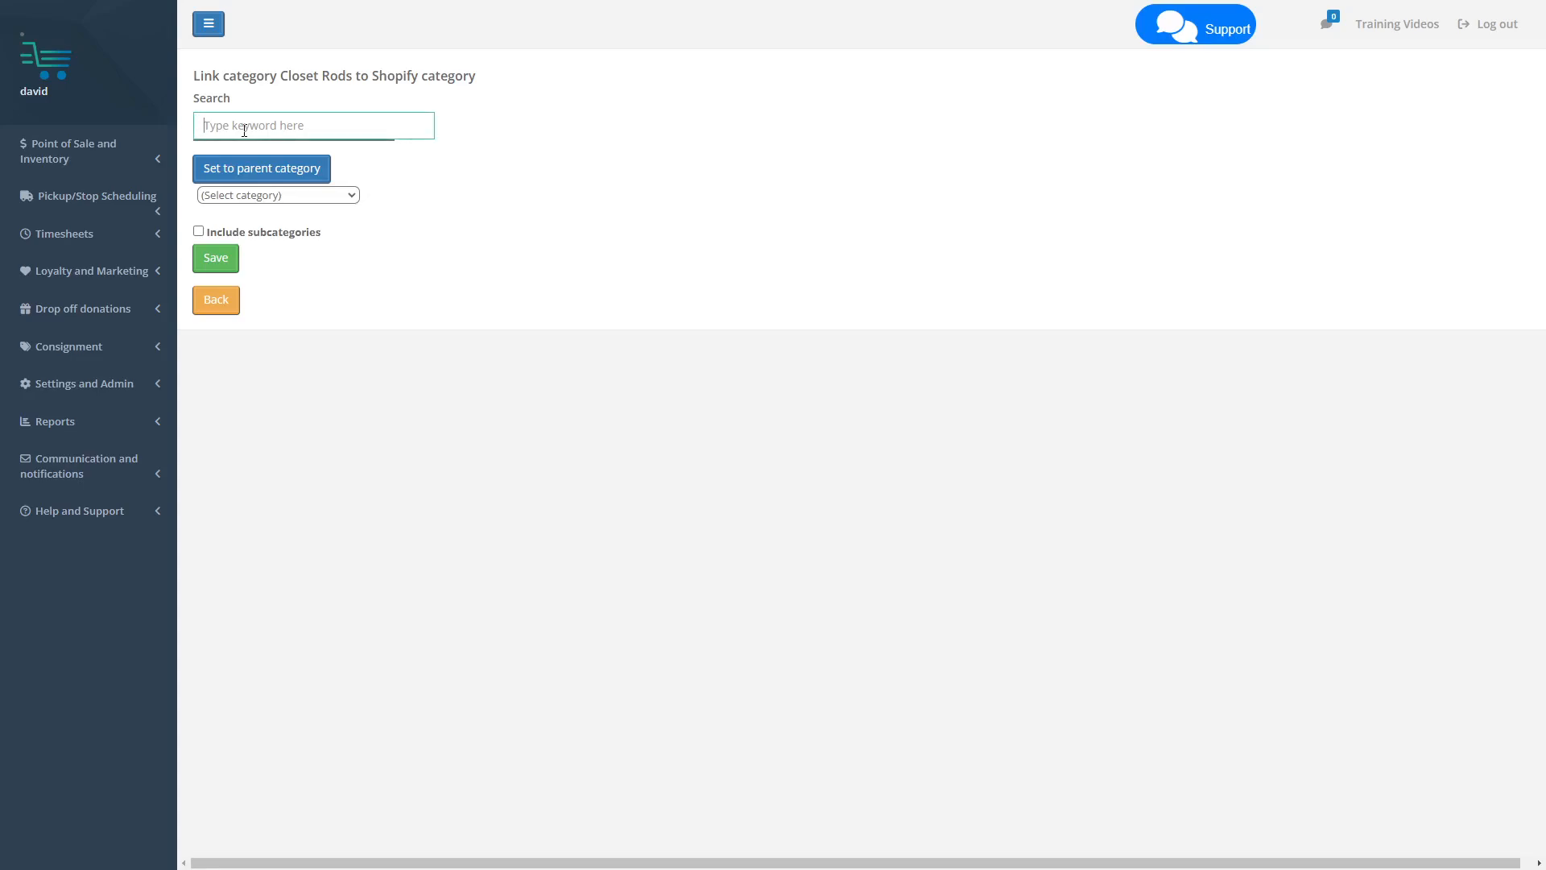
pyautogui.write('closet rod')
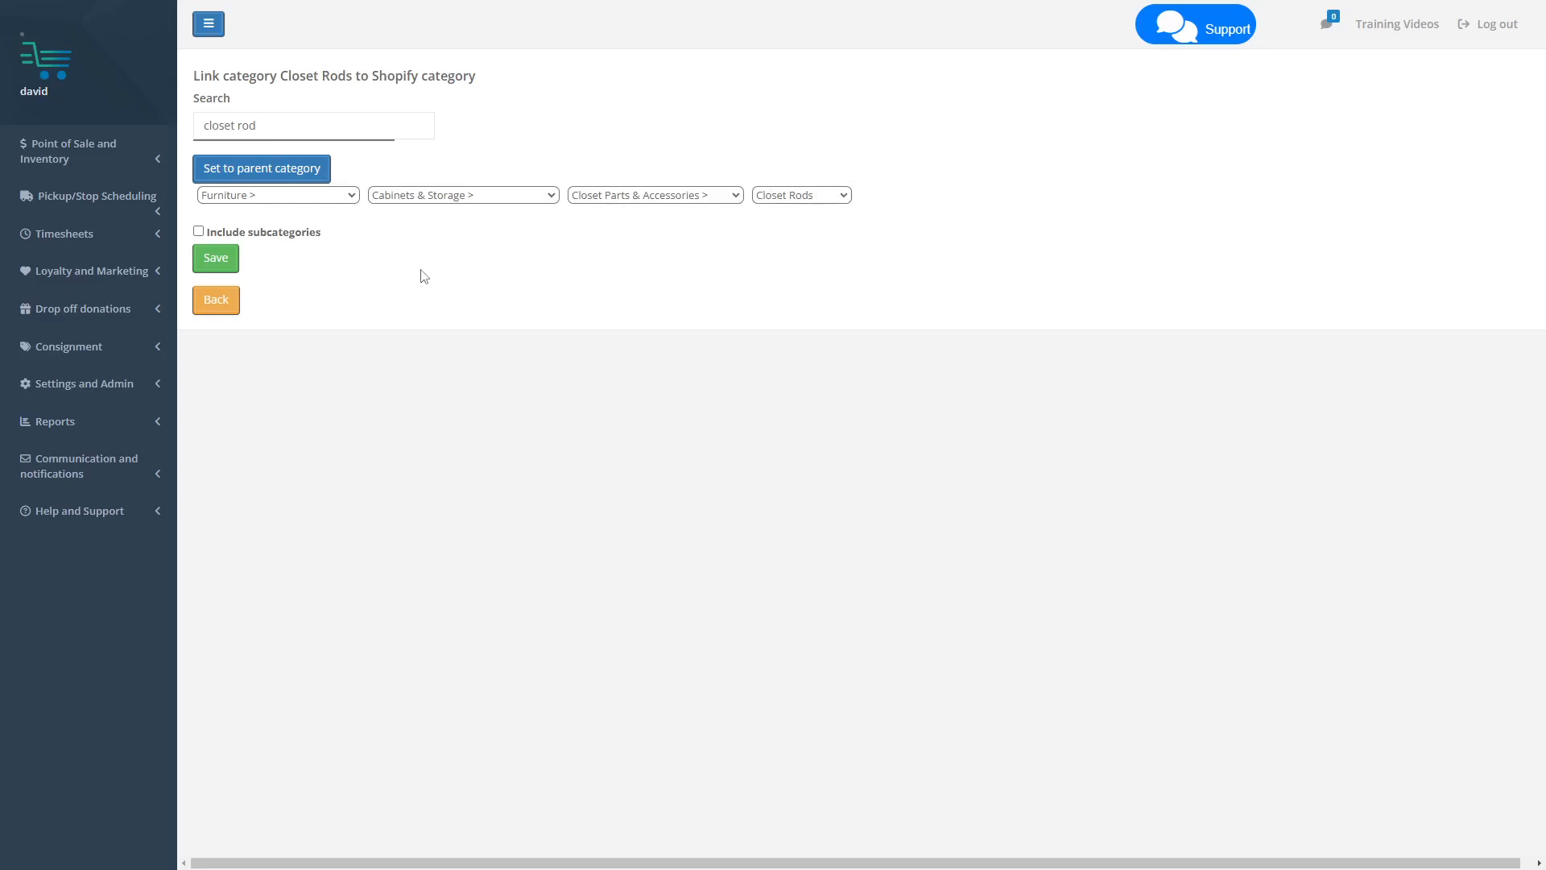
pyautogui.click(221, 262)
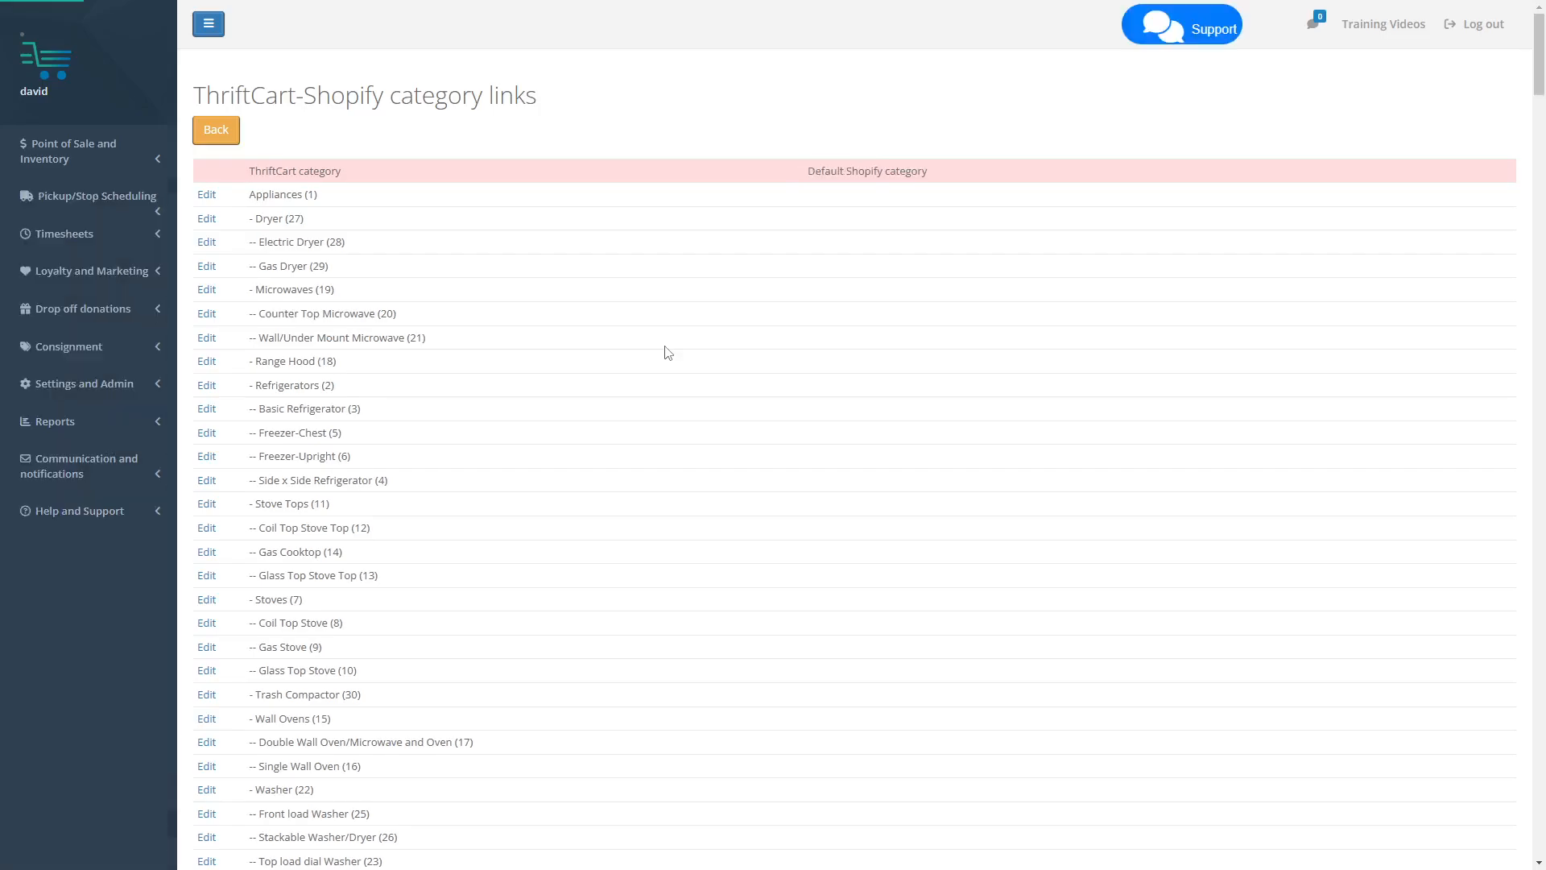
# - Link Door Hardware to its parent's Shopify category, refine it to Door Hardware, include subcategories, and save
pyautogui.scroll(-15, 614, 348)
pyautogui.moveTo(1539, 209); pyautogui.dragTo(1541, 432)
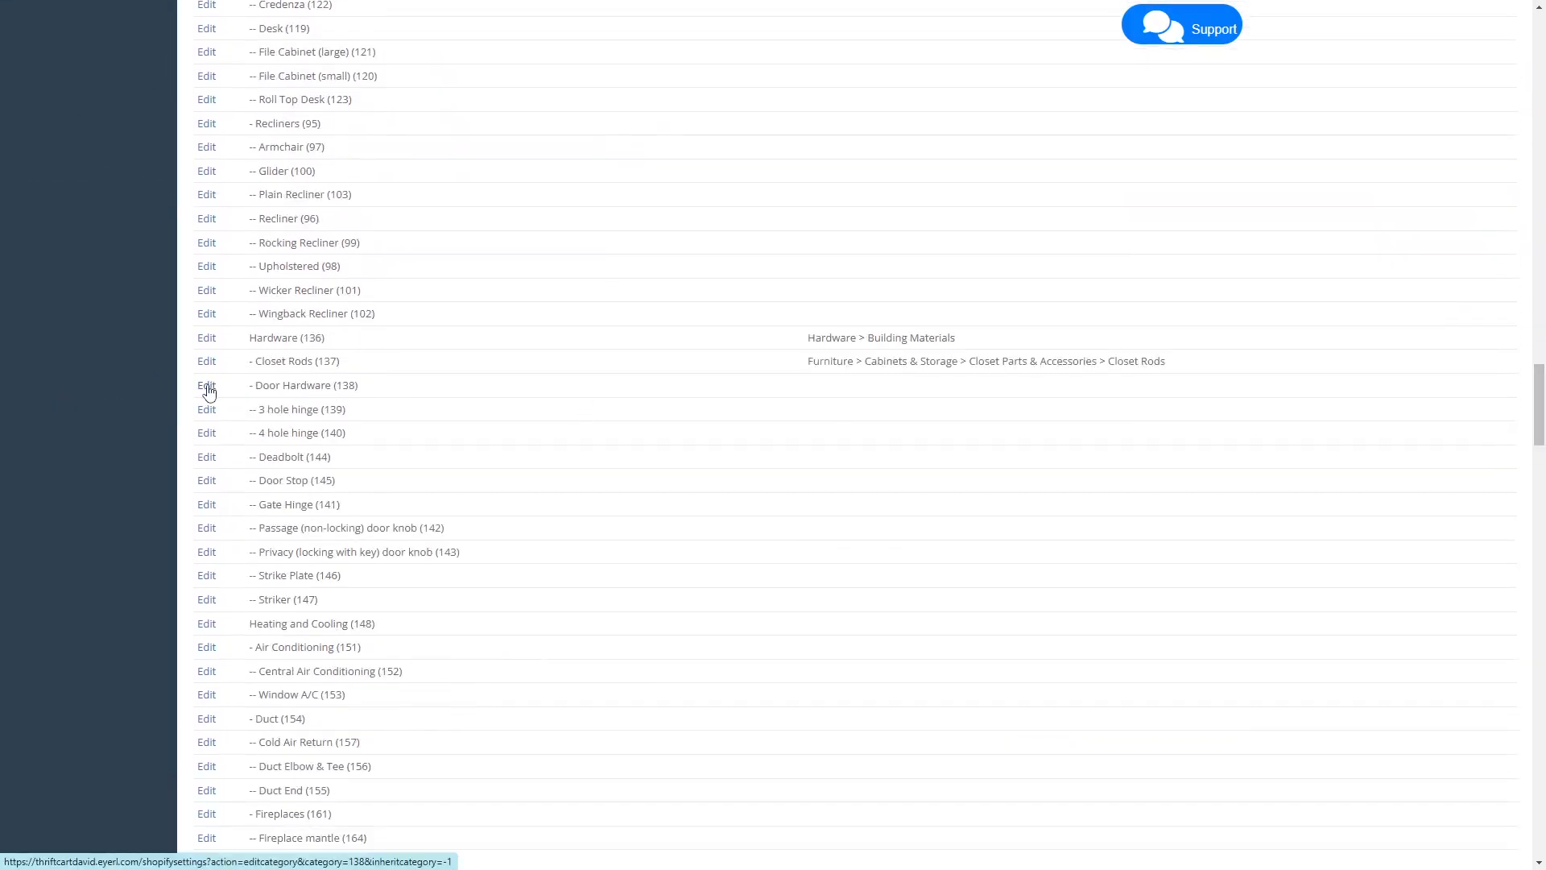
pyautogui.click(206, 387)
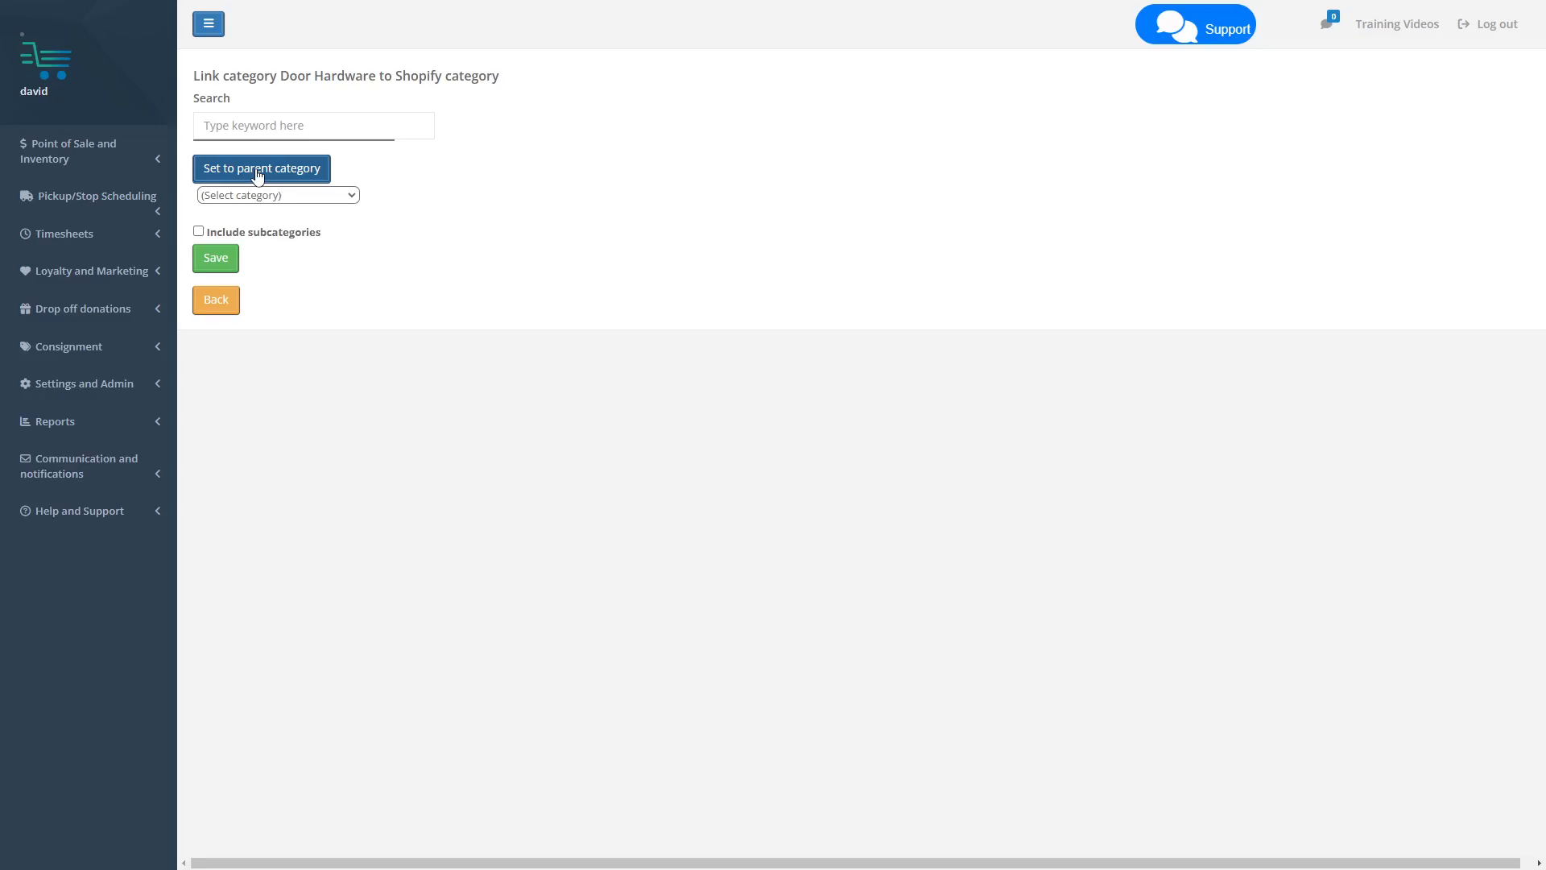
pyautogui.click(258, 171)
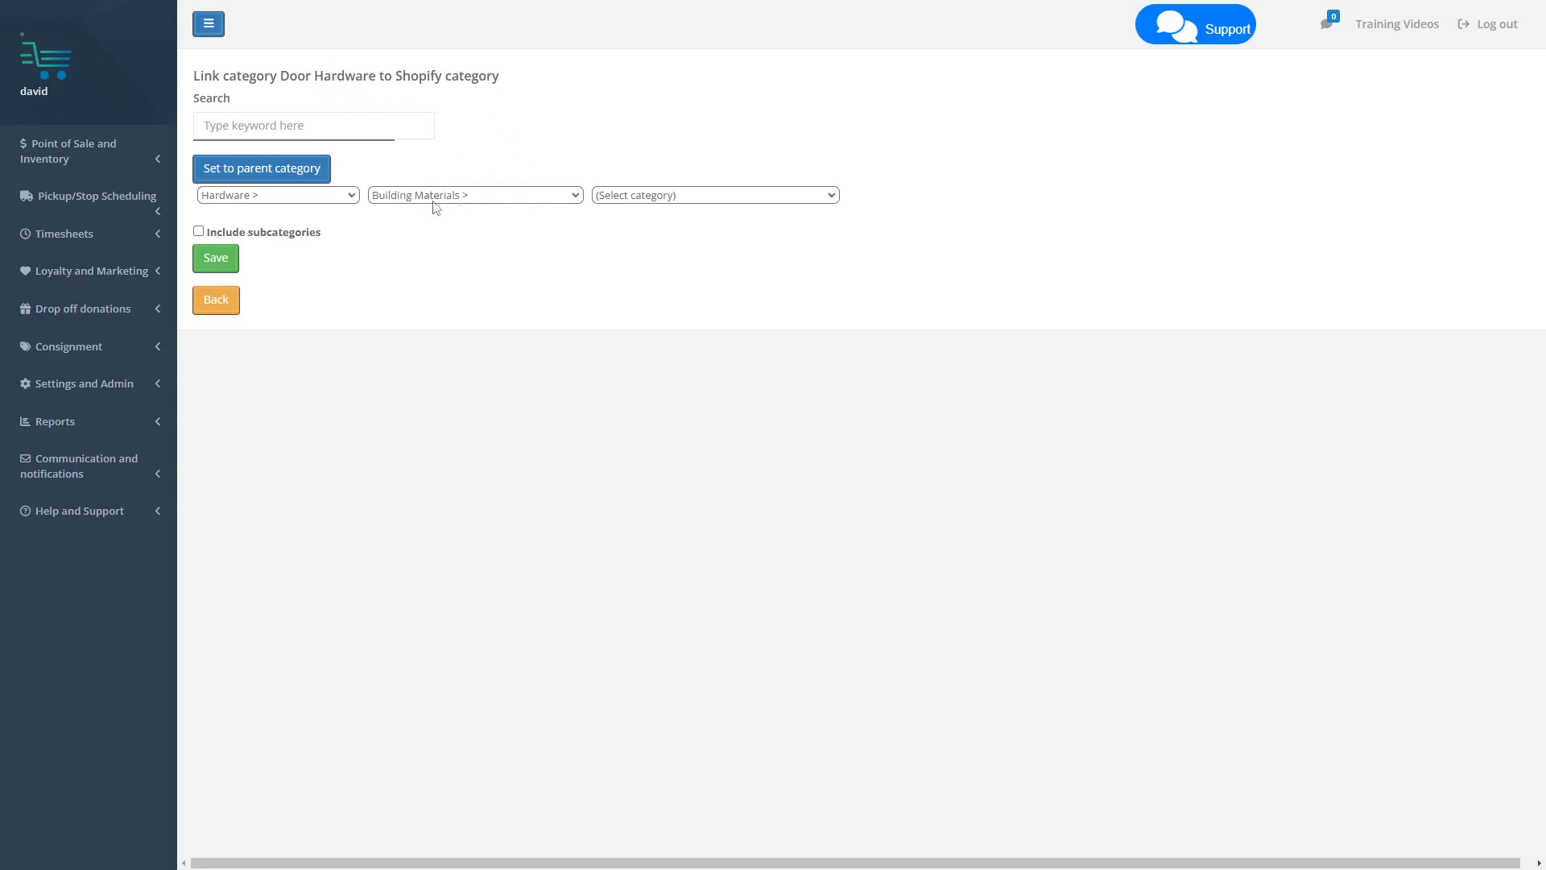
pyautogui.click(670, 201)
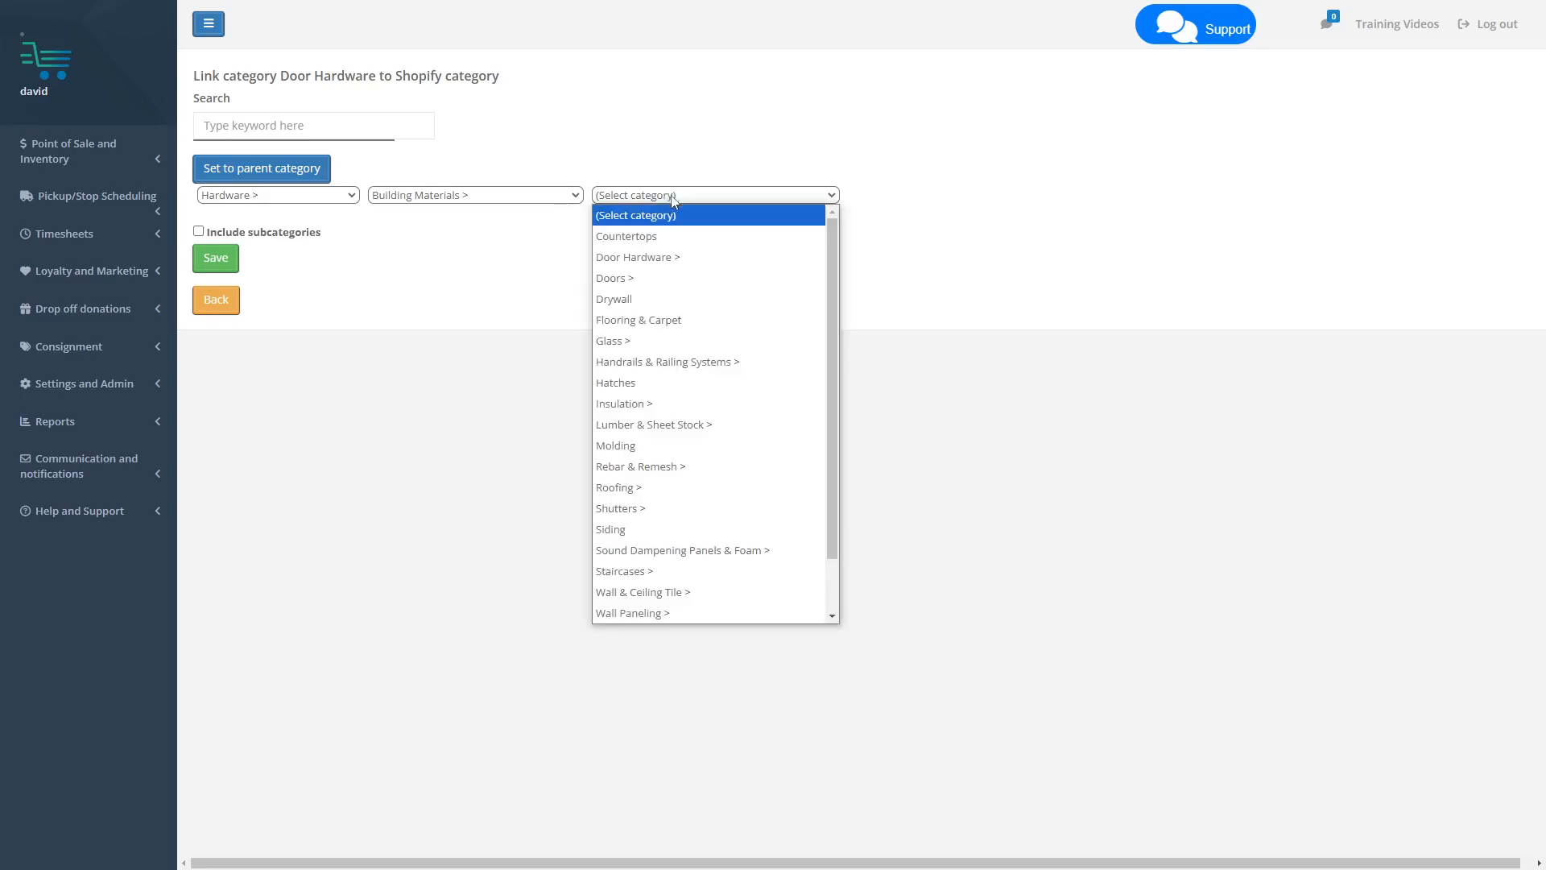
pyautogui.click(665, 258)
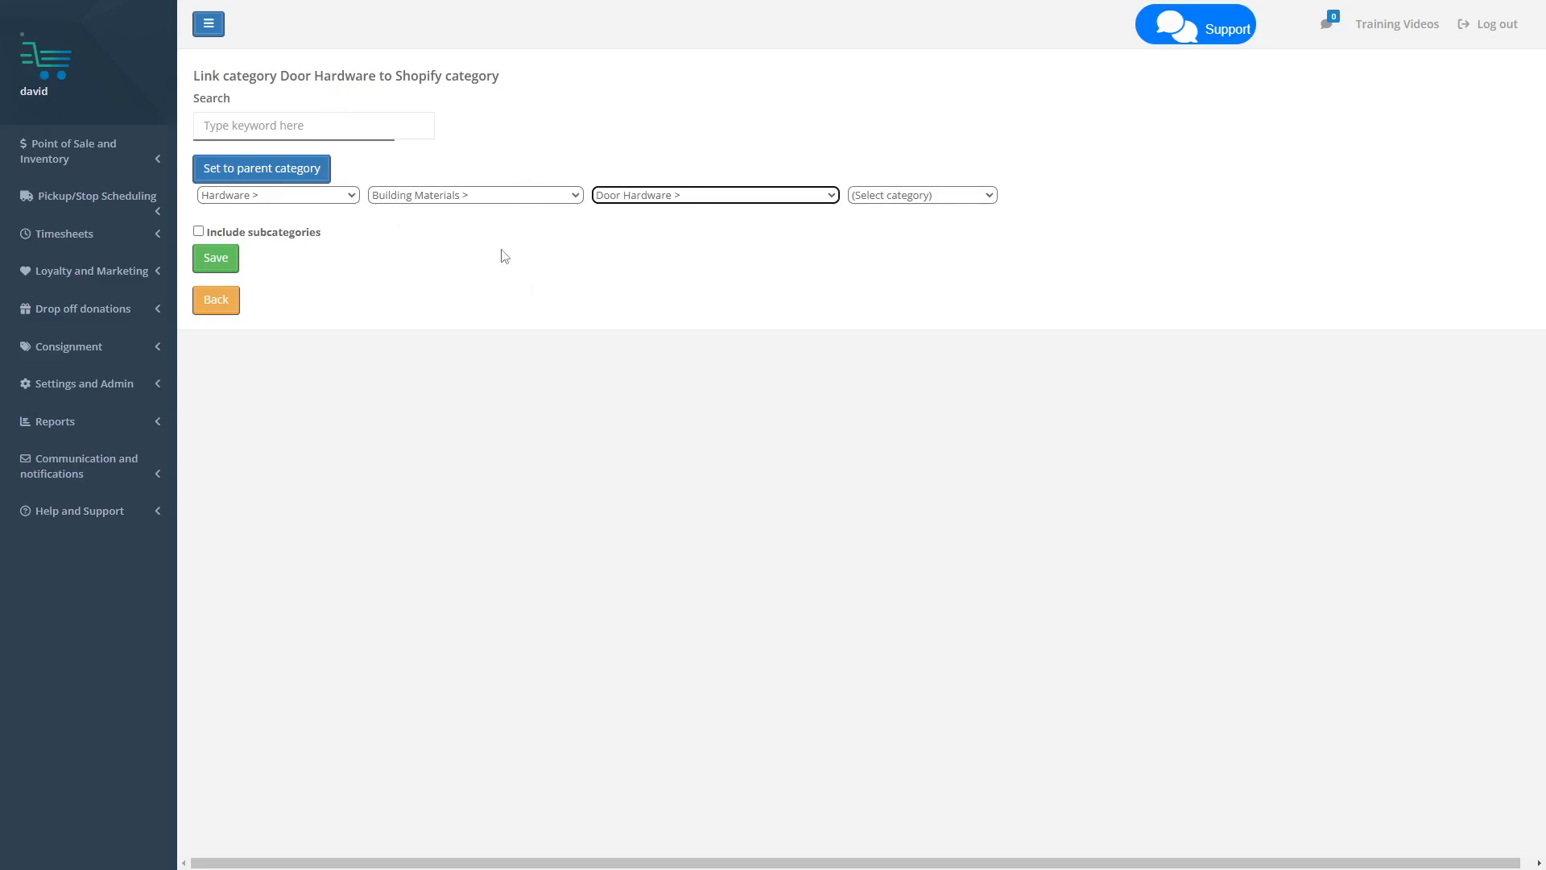
pyautogui.click(287, 233)
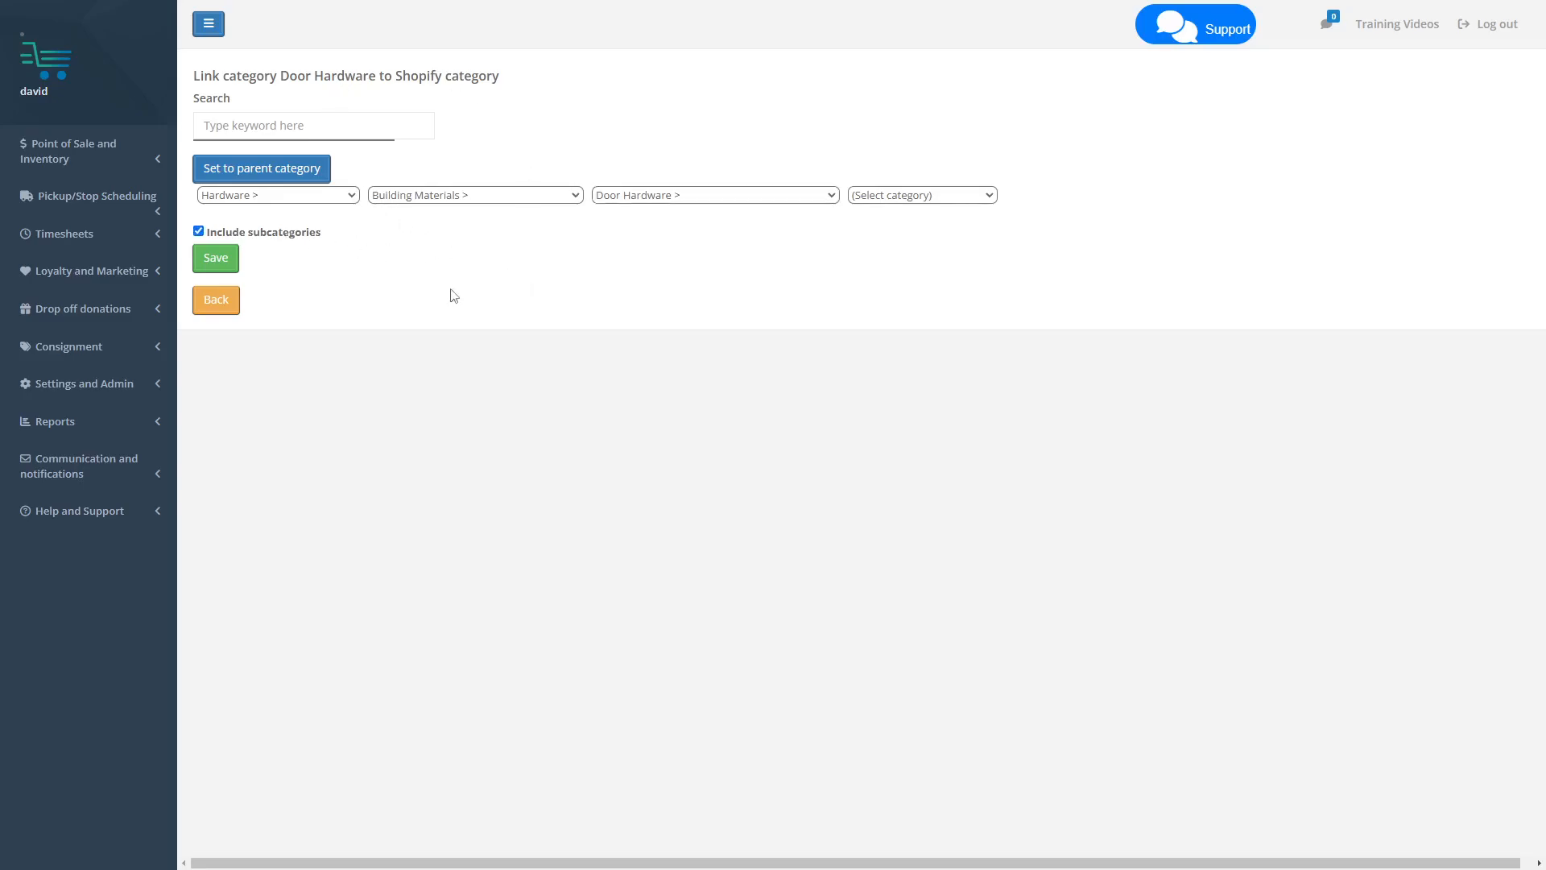
pyautogui.click(224, 261)
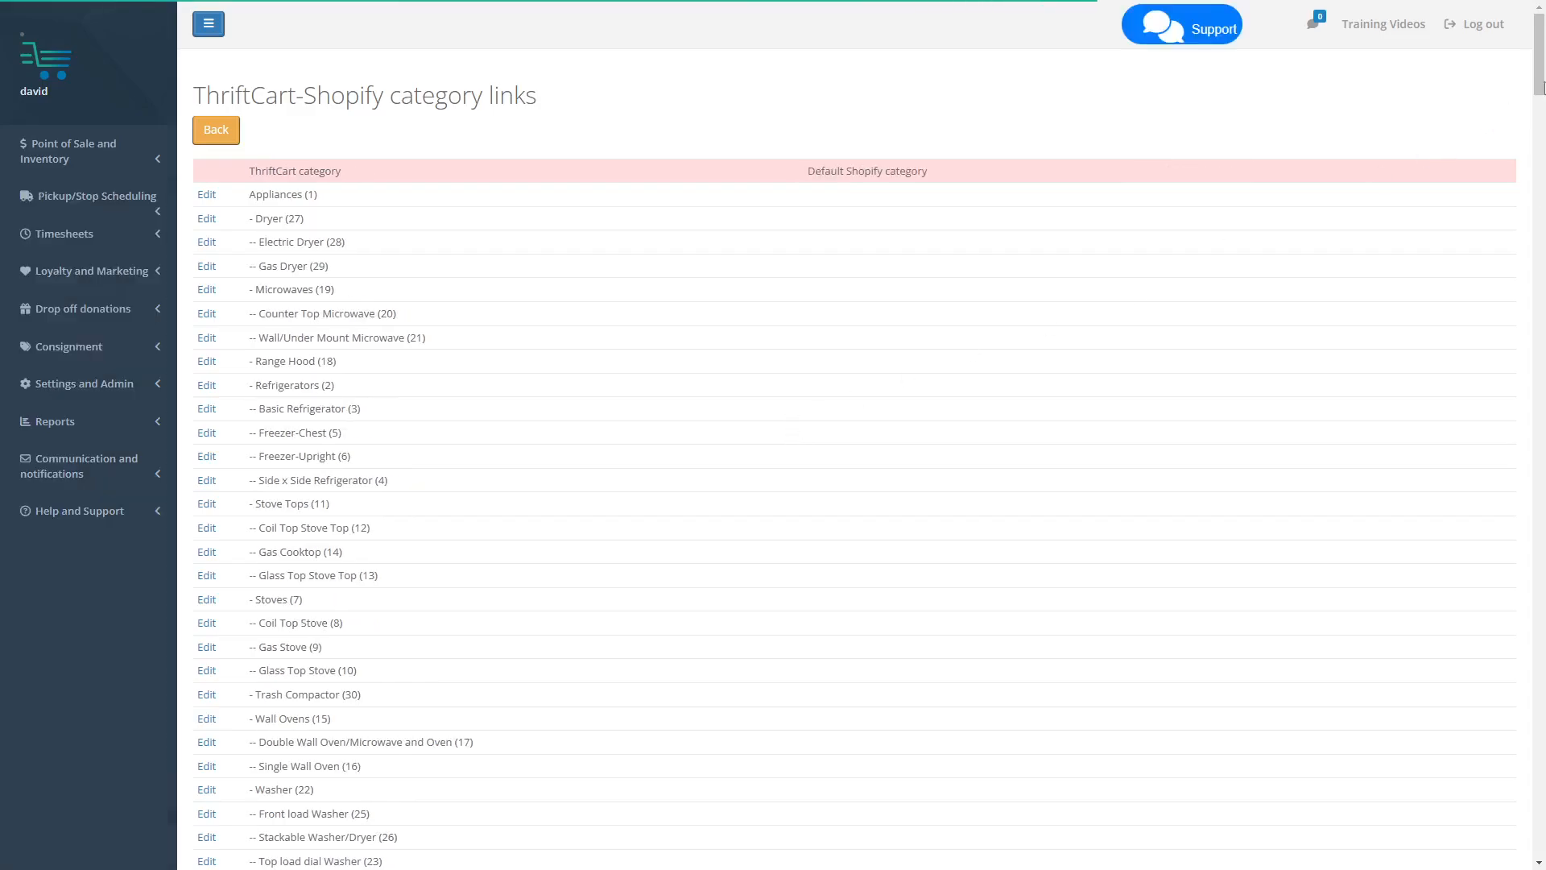
# - Review the Shopify category links of Door Hardware and its subcategories in the category links list
pyautogui.moveTo(1539, 82); pyautogui.dragTo(1541, 438)
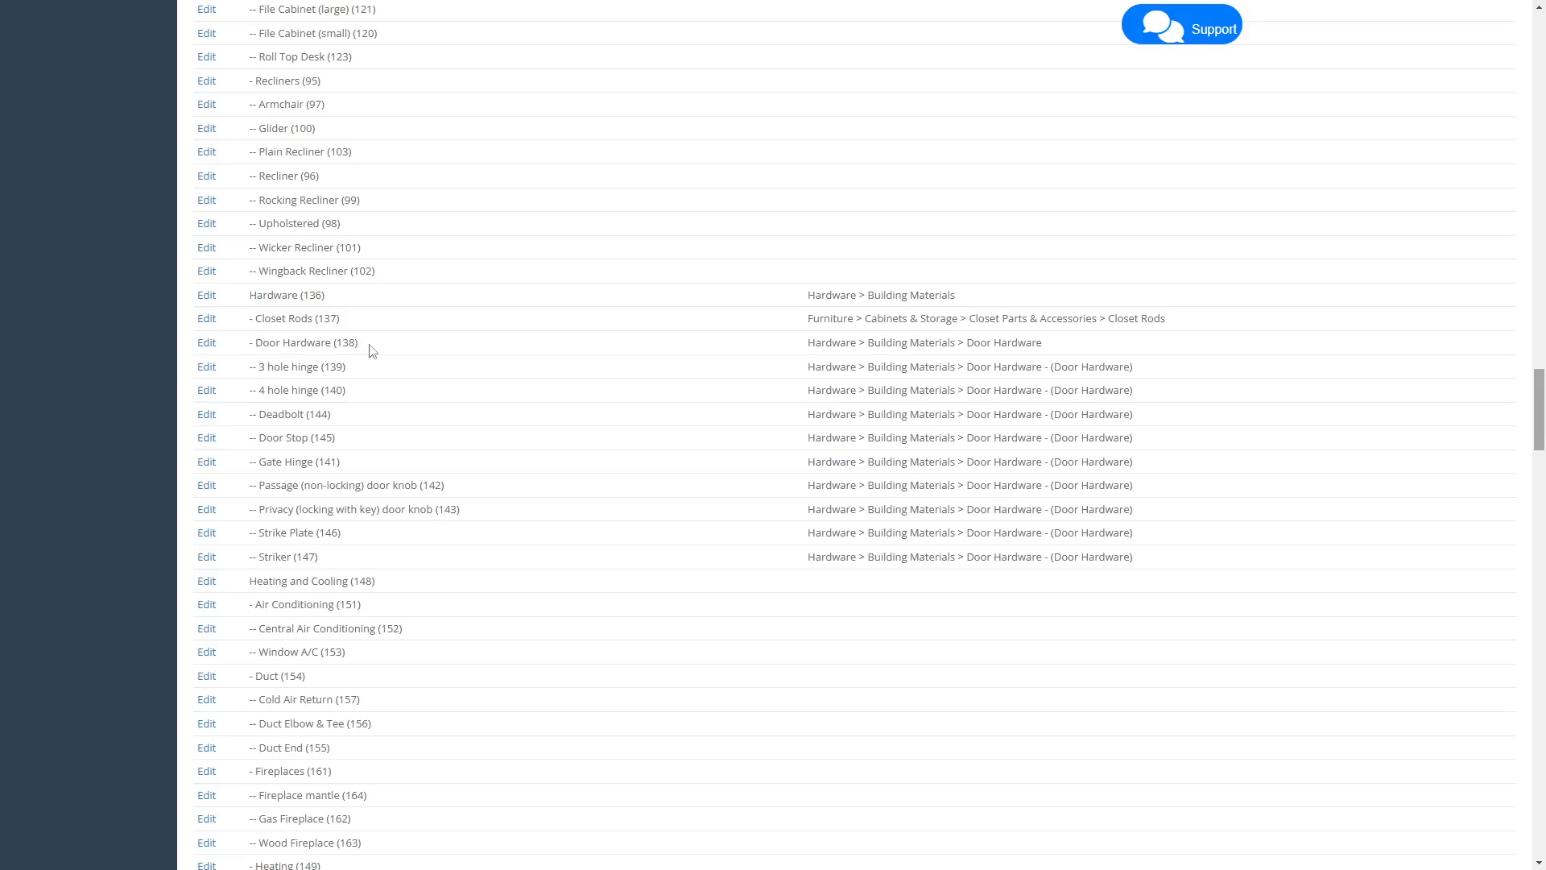
pyautogui.moveTo(364, 349); pyautogui.dragTo(239, 340)
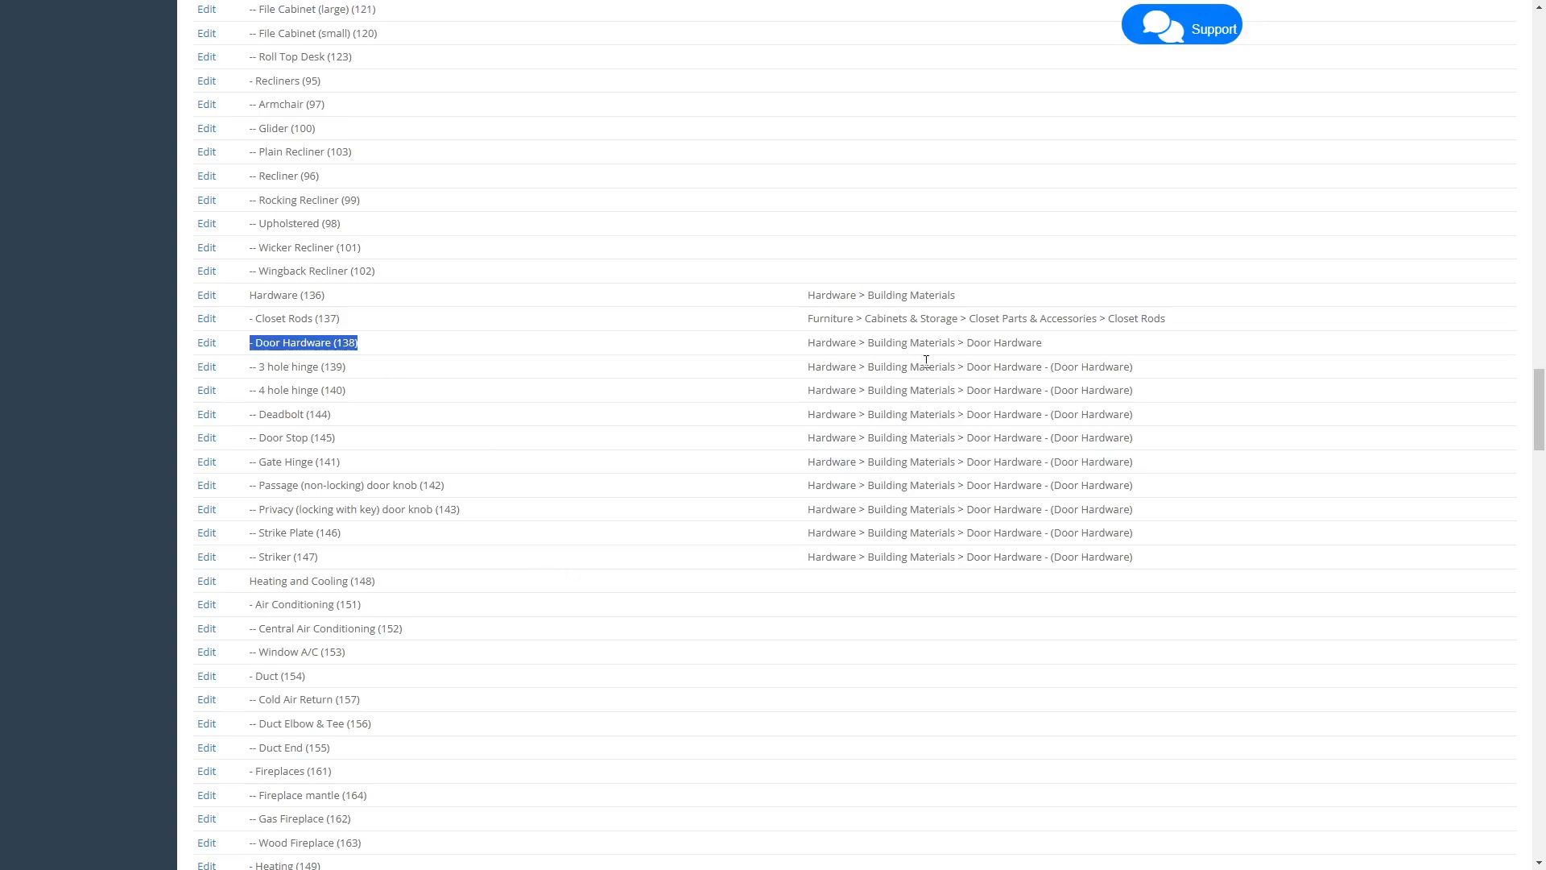
pyautogui.moveTo(1043, 373); pyautogui.dragTo(801, 369)
pyautogui.click(979, 386)
pyautogui.moveTo(967, 367); pyautogui.dragTo(1039, 367)
pyautogui.click(1035, 396)
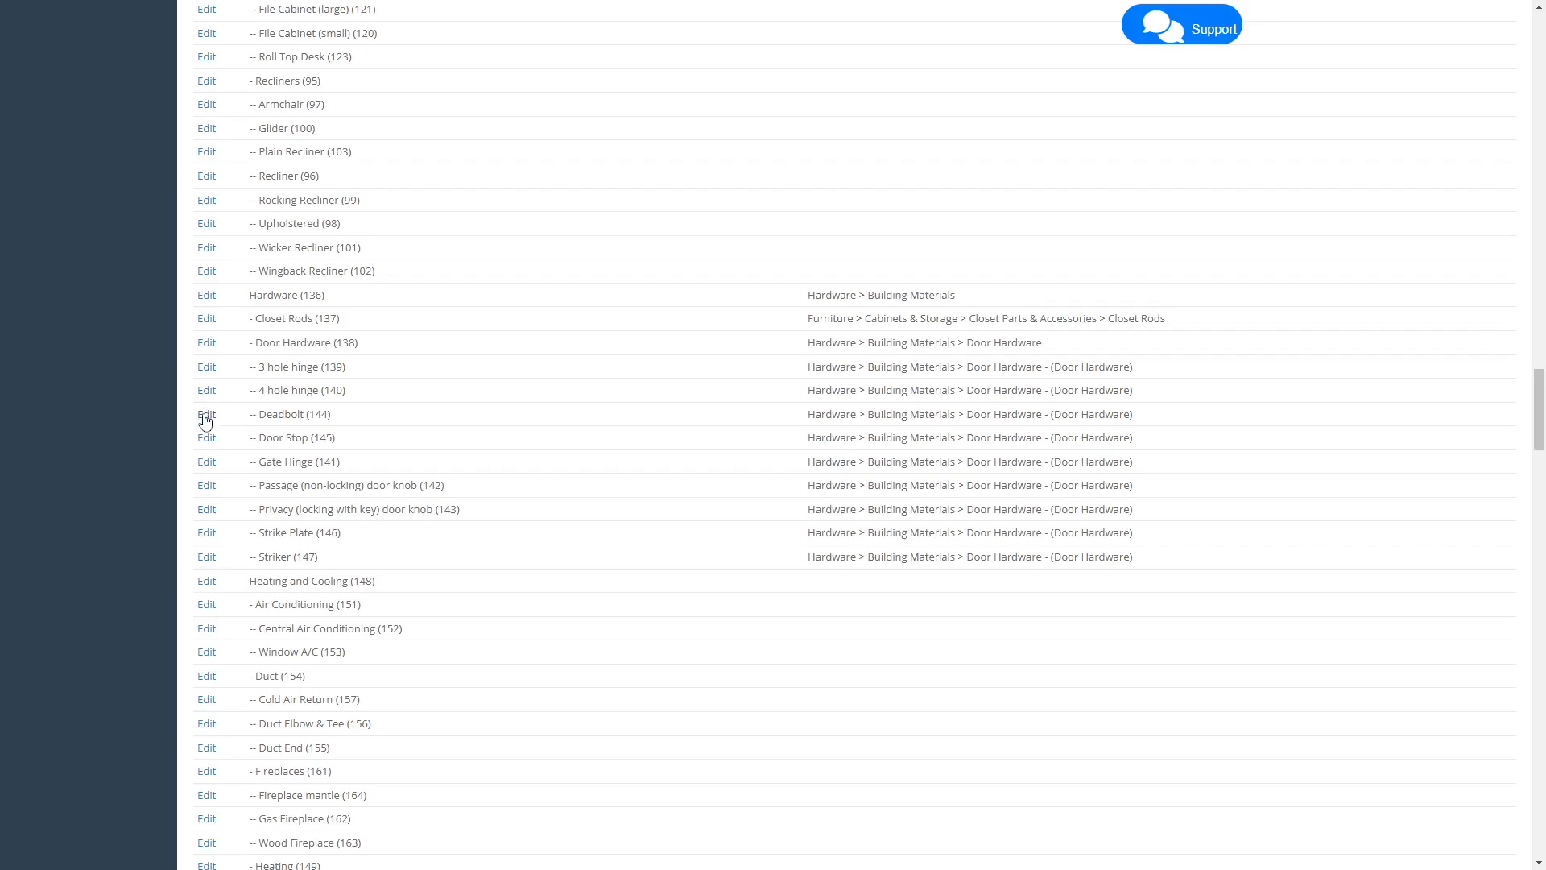
# - Link the Striker subcategory to Hardware > Building Materials > Door Hardware > Door Strikes > Deadbolt Strikes and save
pyautogui.click(205, 559)
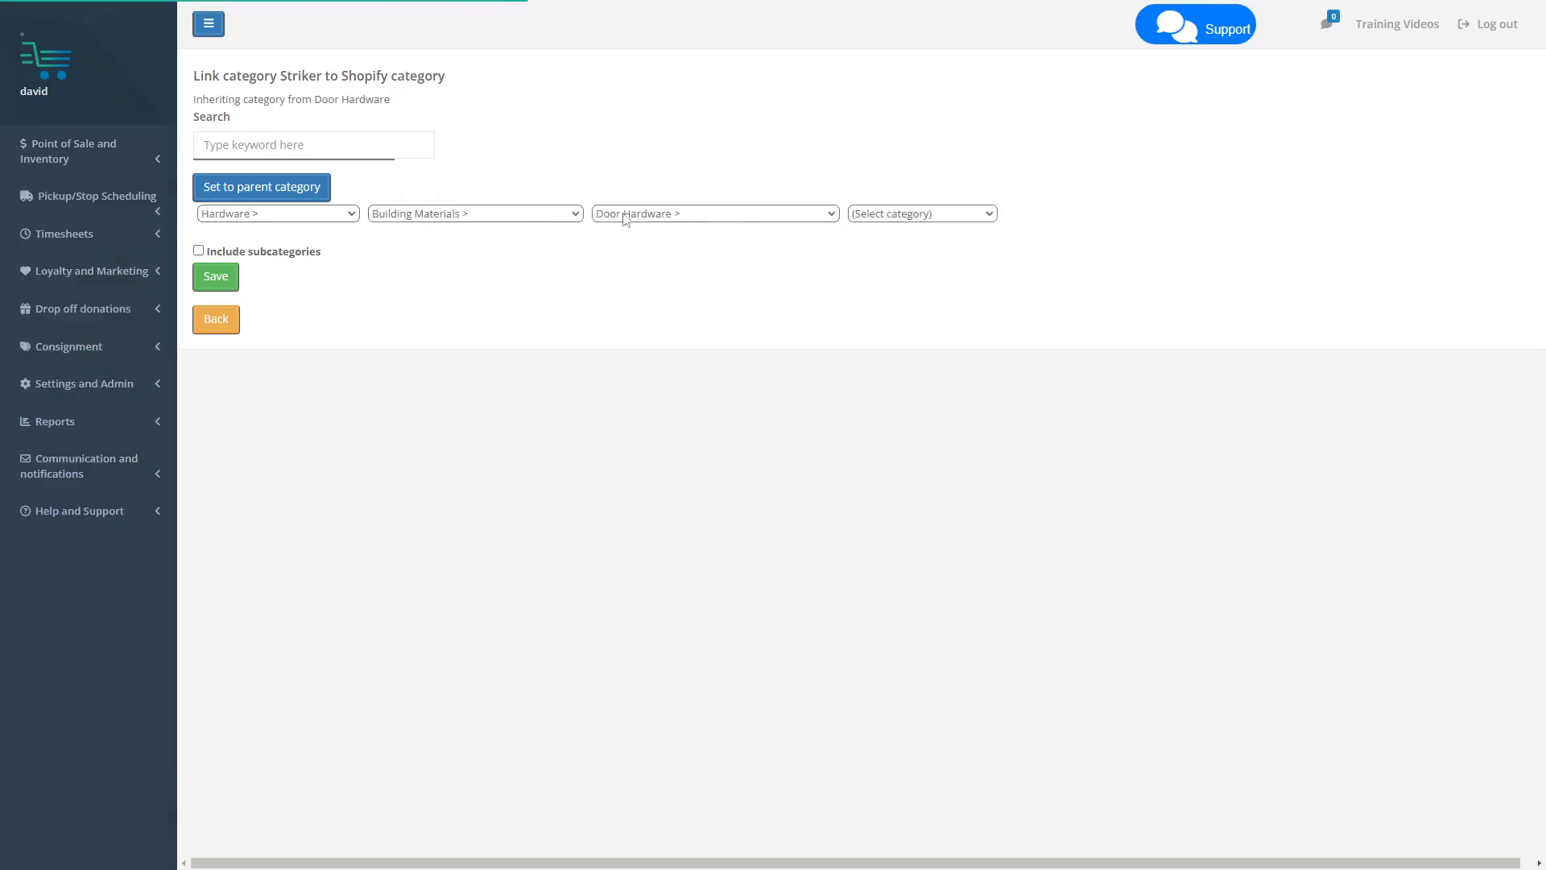
pyautogui.click(904, 220)
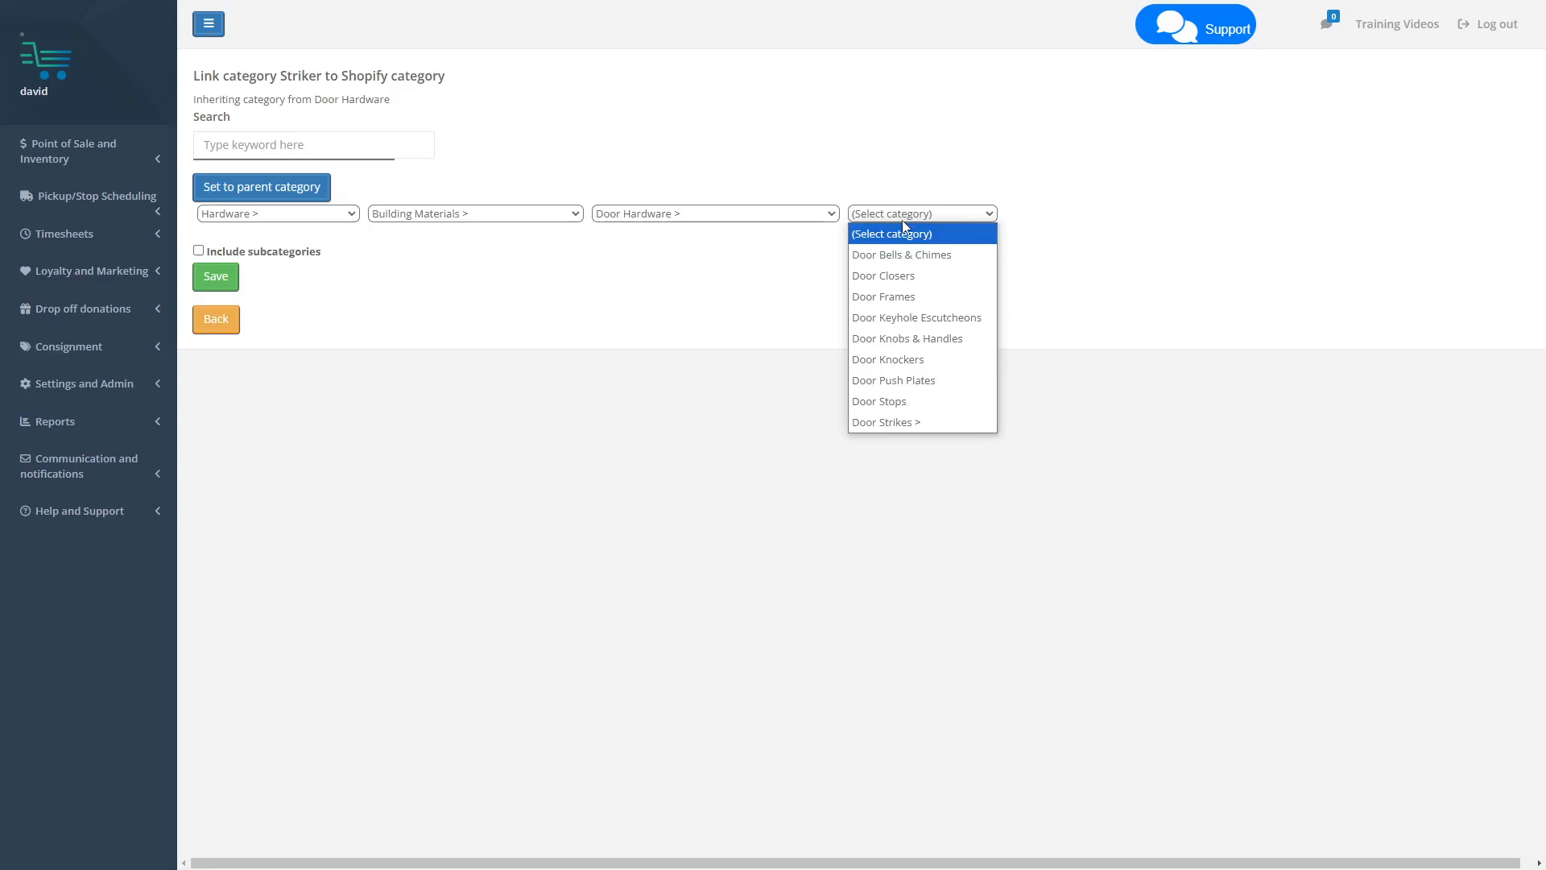
pyautogui.click(896, 423)
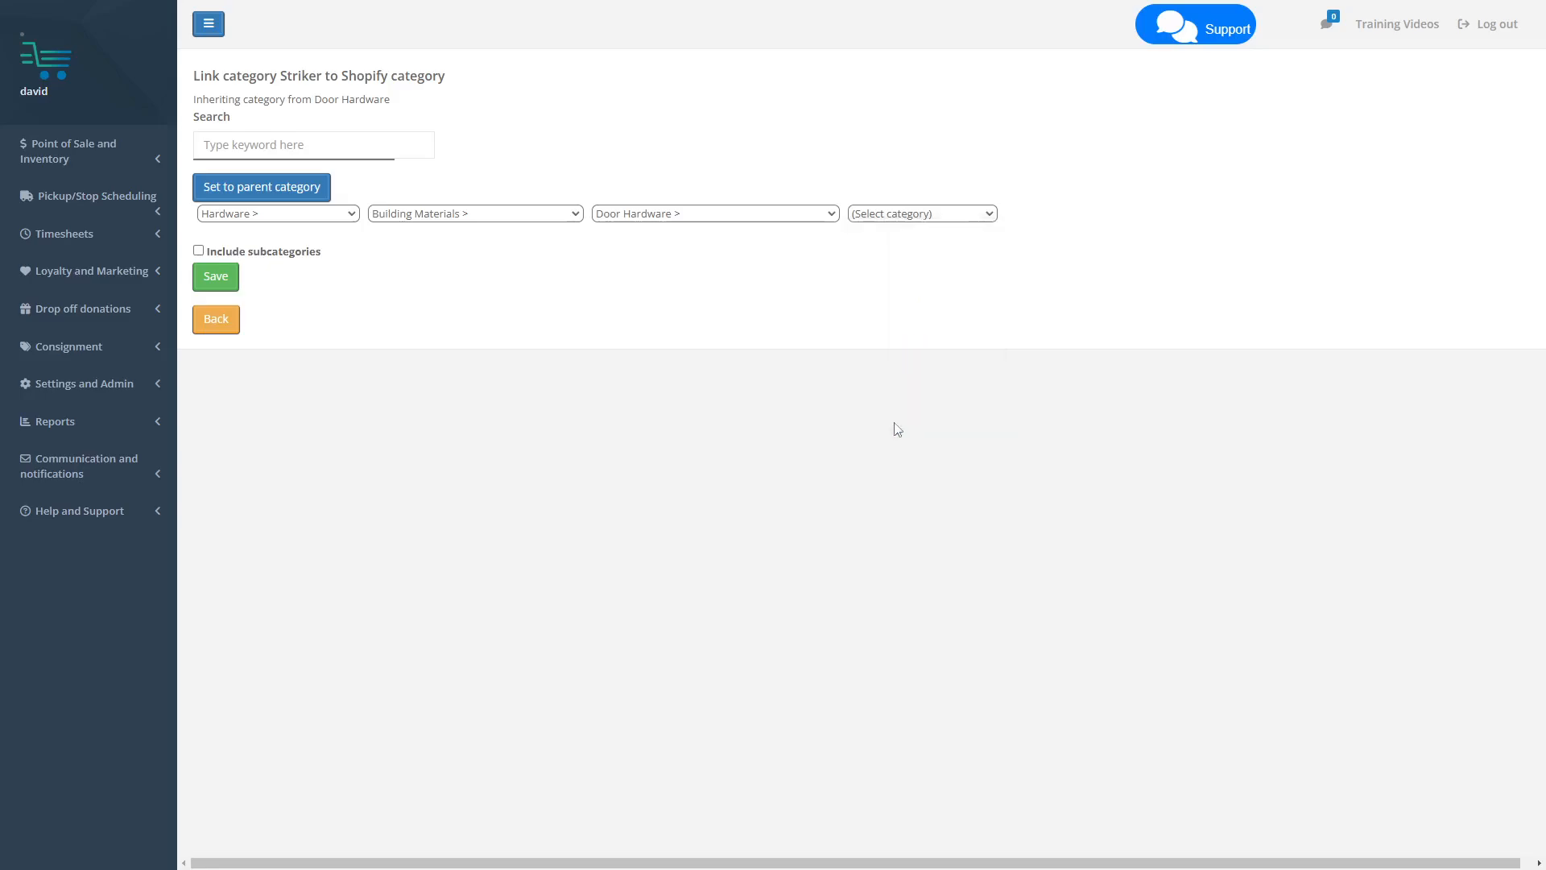
pyautogui.click(1059, 216)
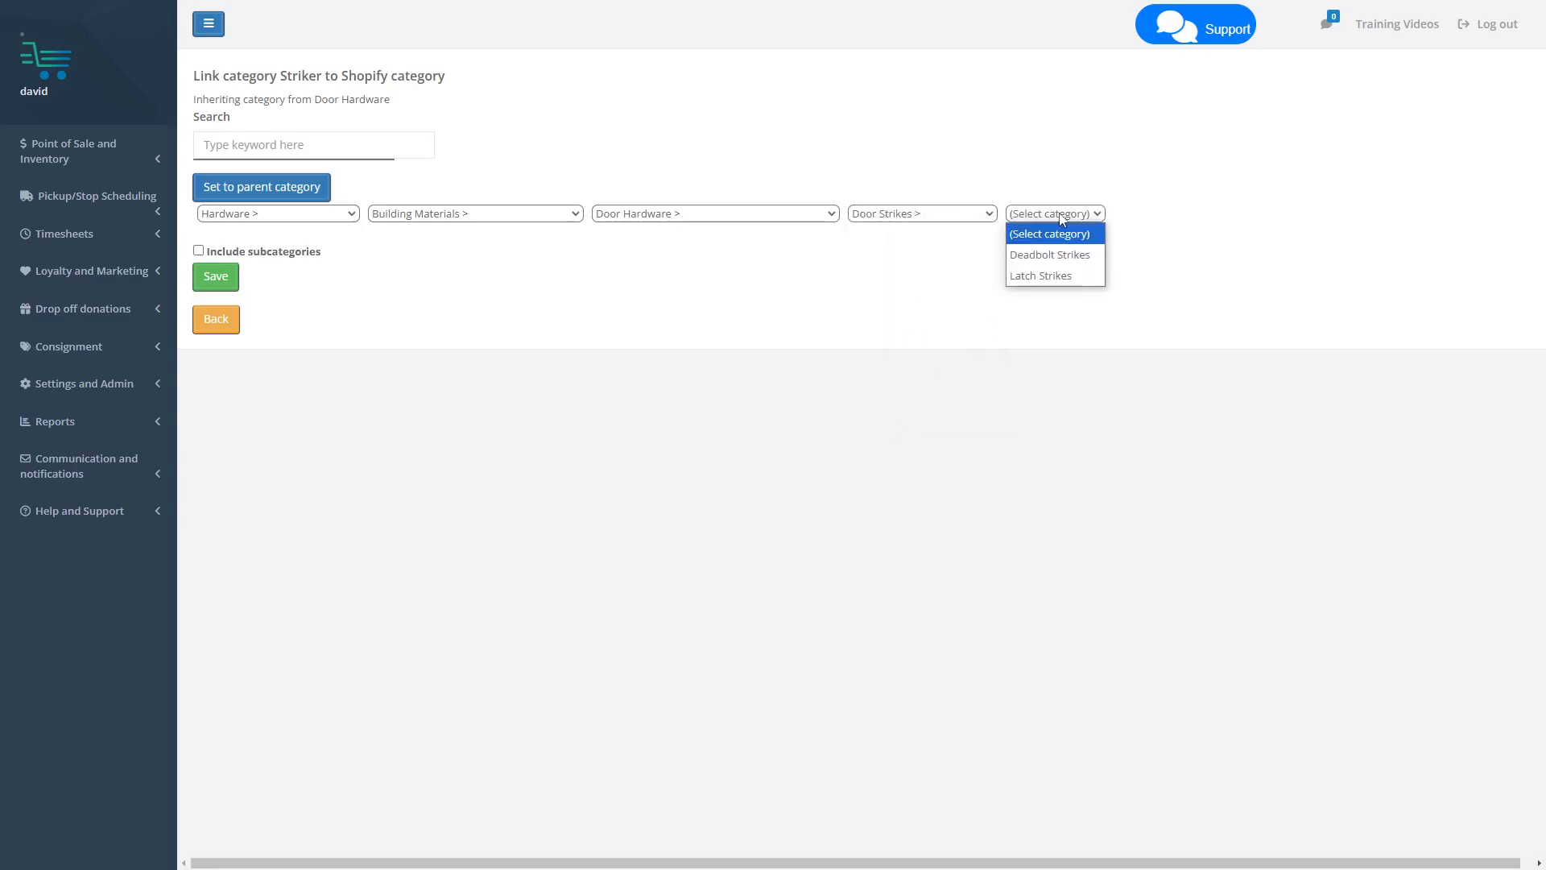
pyautogui.click(1048, 256)
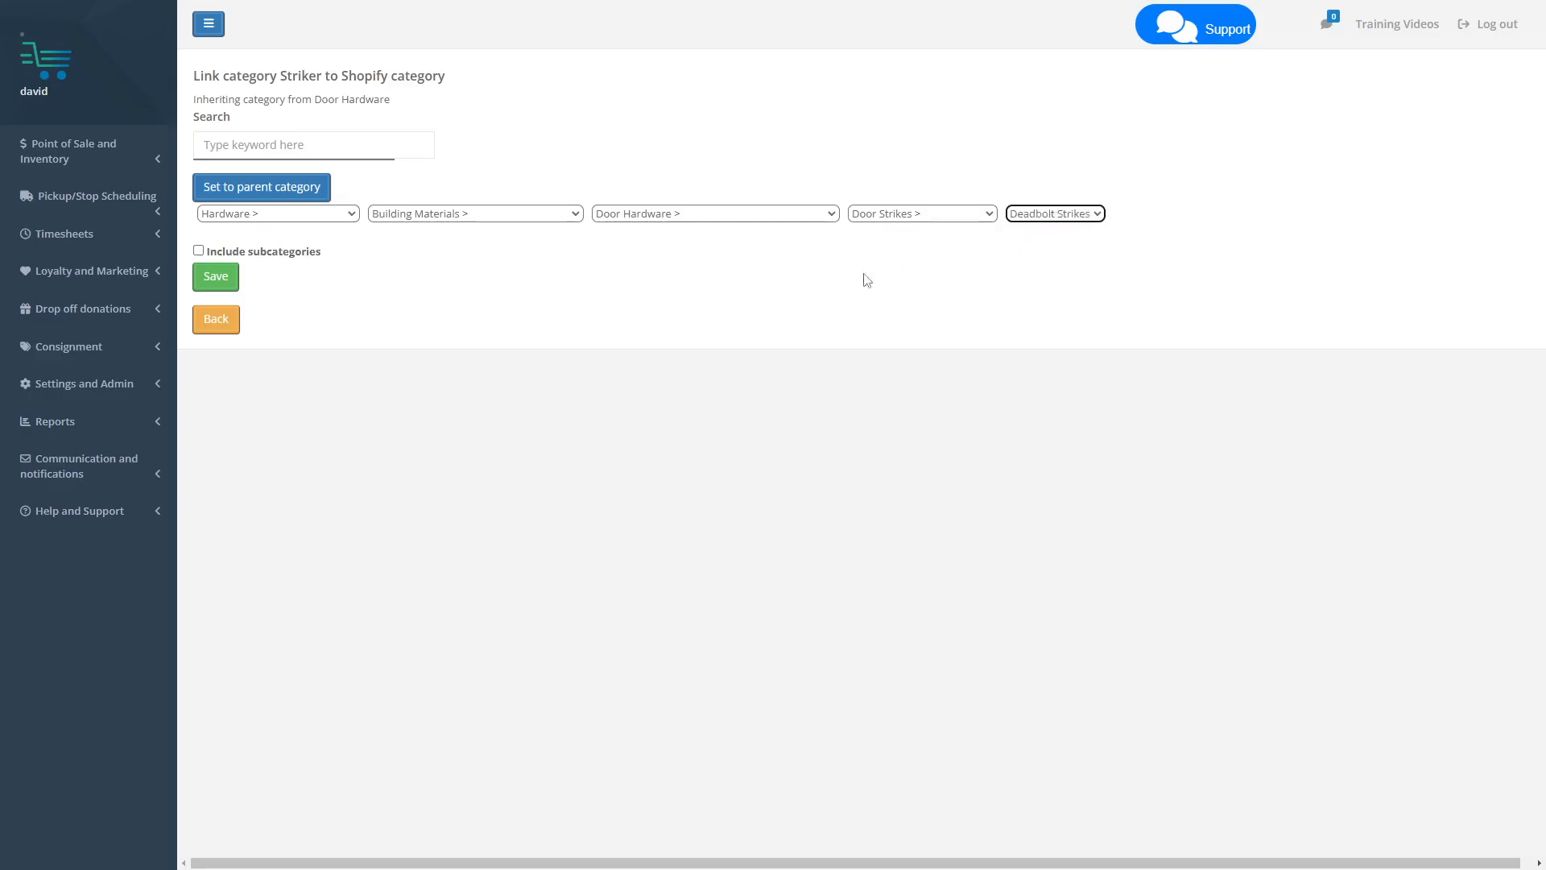
pyautogui.click(218, 281)
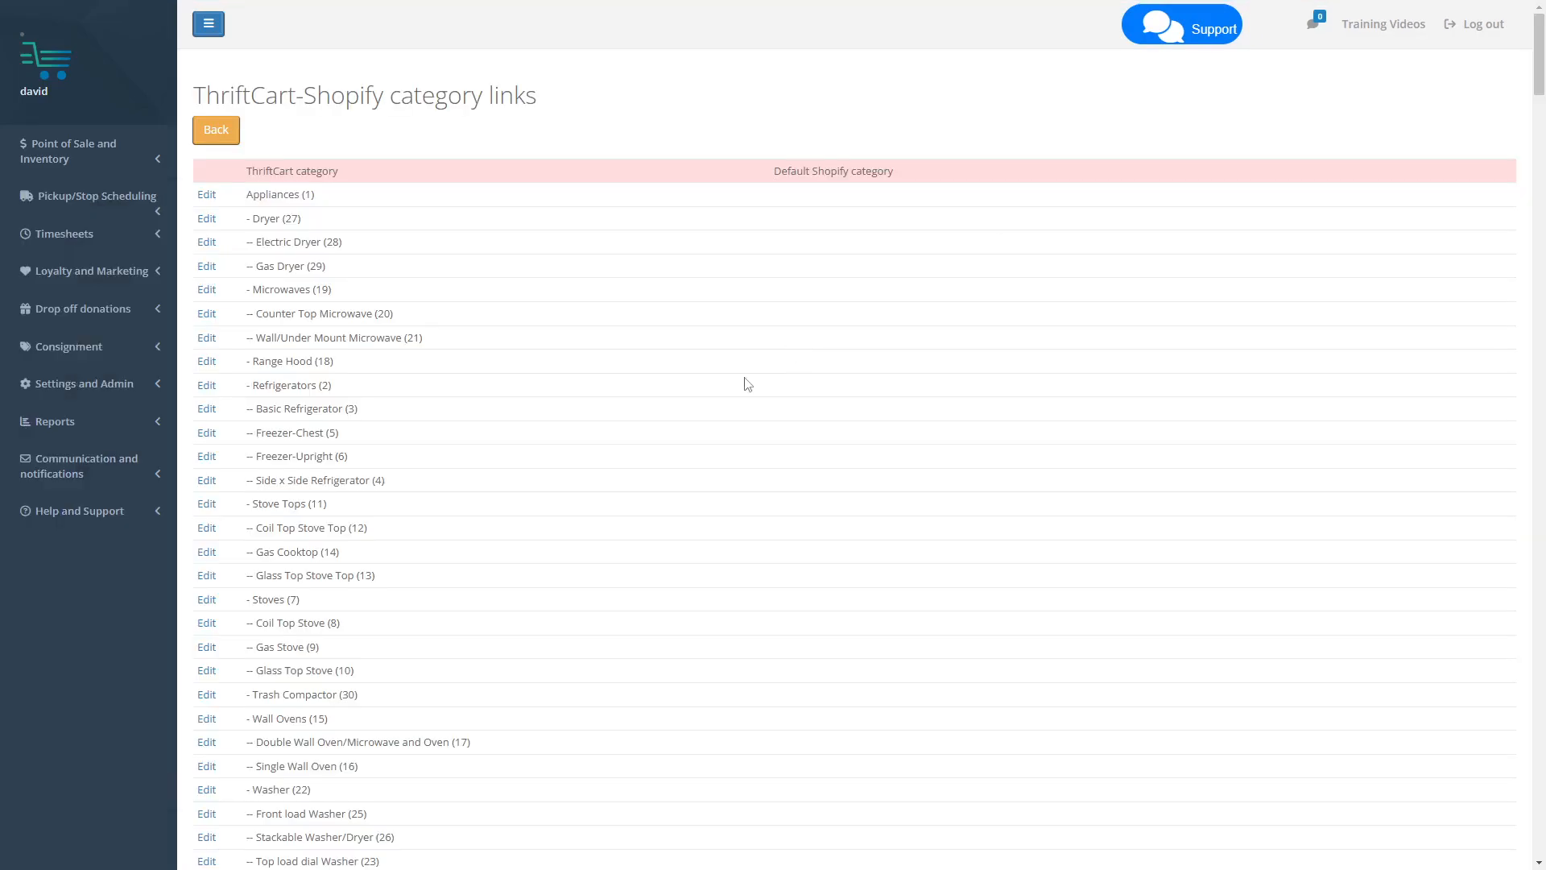
# - Open the 3 hole hinge category's link, examine the available Door Hardware subcategories, and return to the category links without saving
pyautogui.moveTo(1539, 54); pyautogui.dragTo(1540, 407)
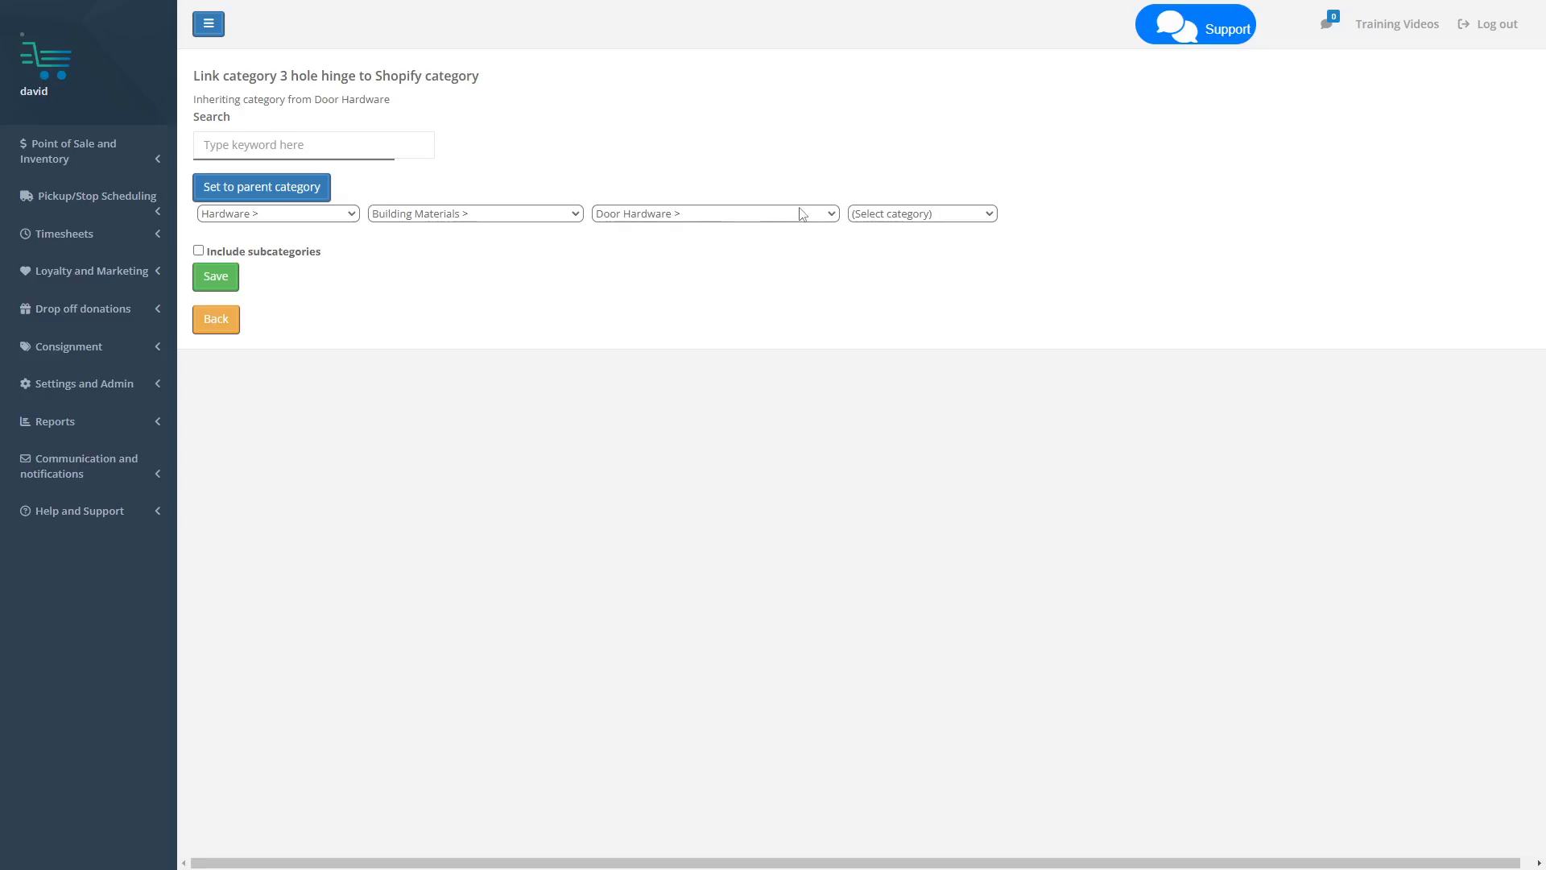
pyautogui.click(897, 216)
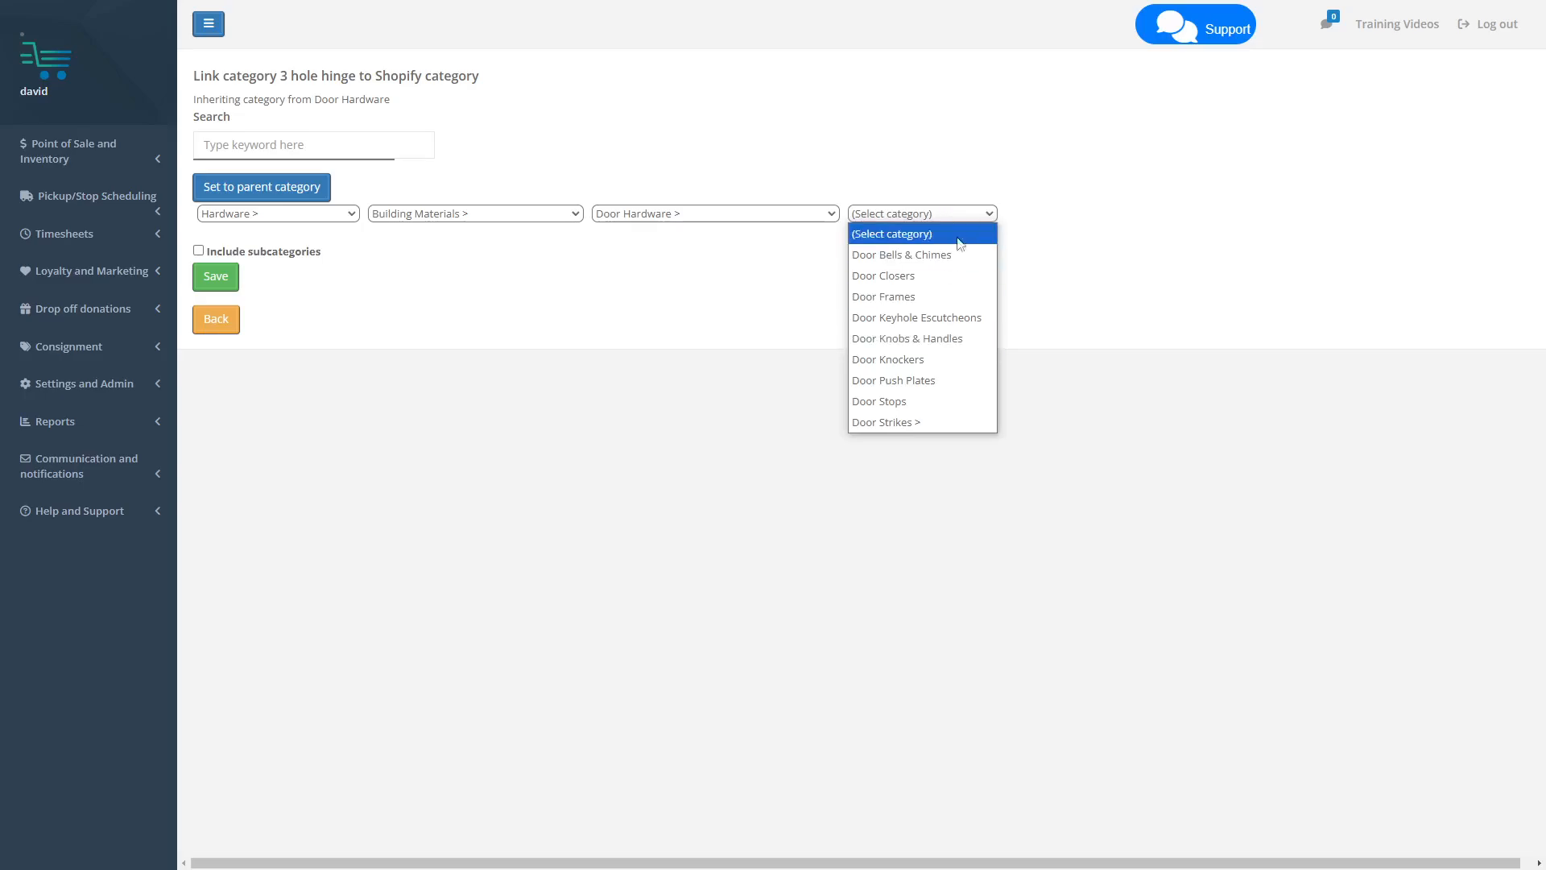
pyautogui.click(784, 294)
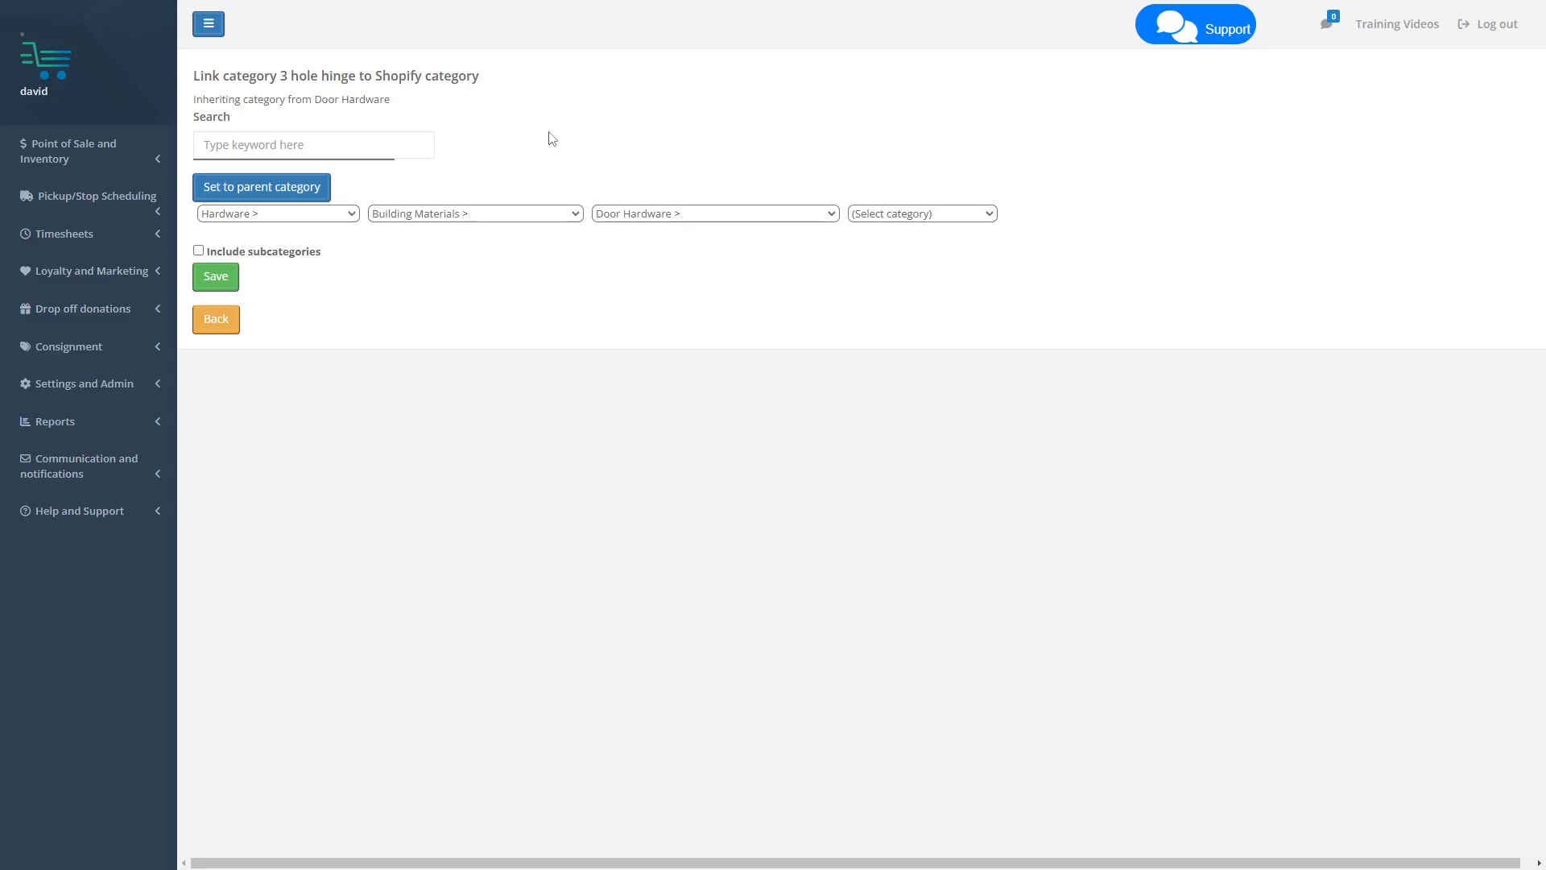
pyautogui.click(209, 324)
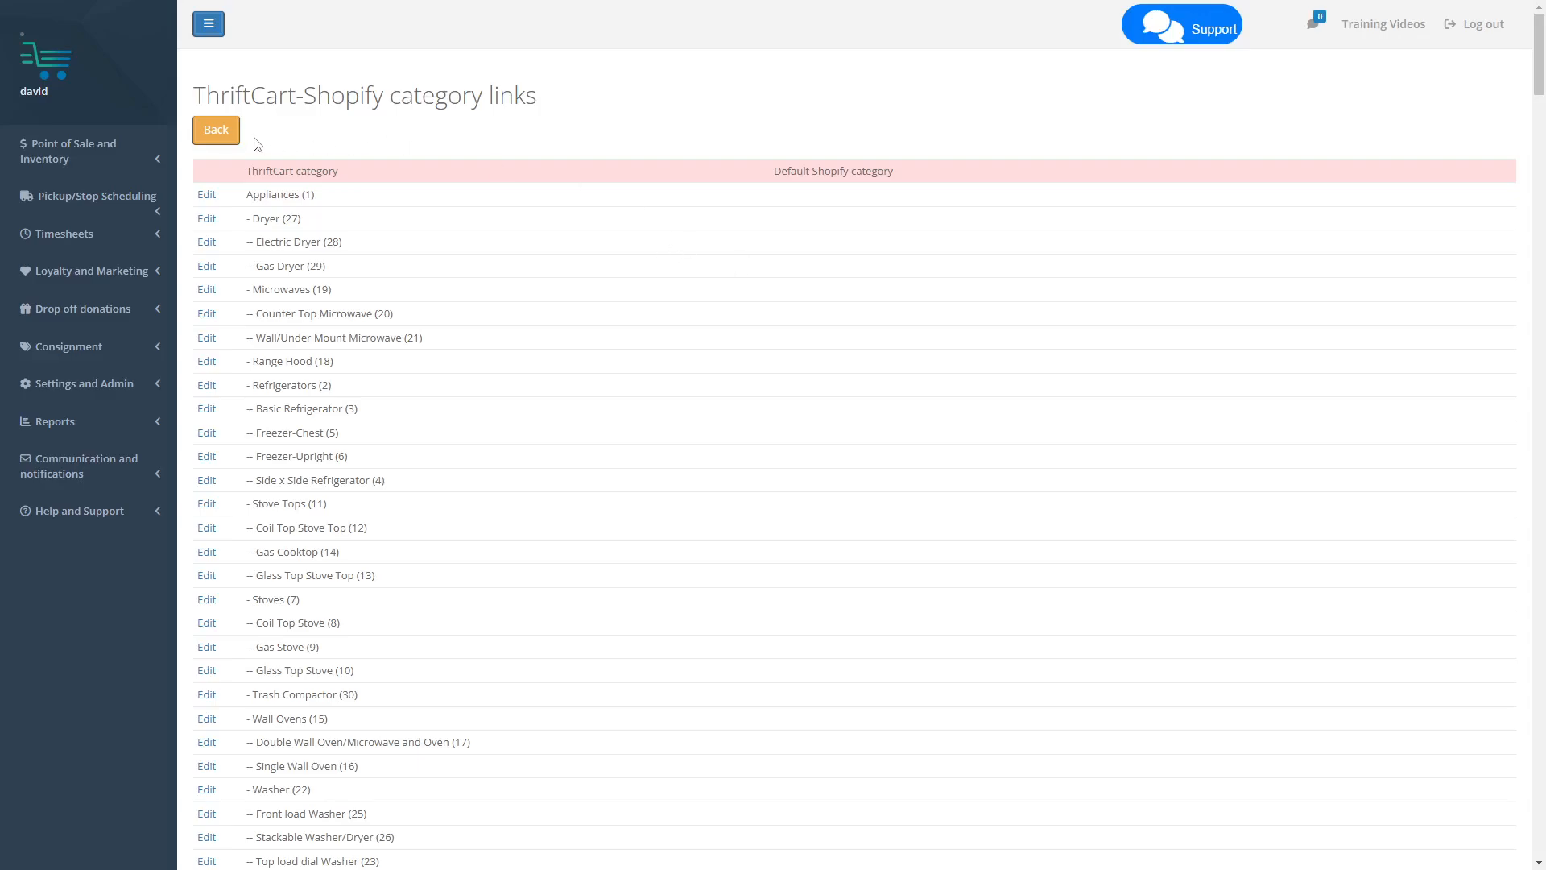
# - Return to the Shopify settings and open the export map in the category-collection mapping options
pyautogui.click(225, 136)
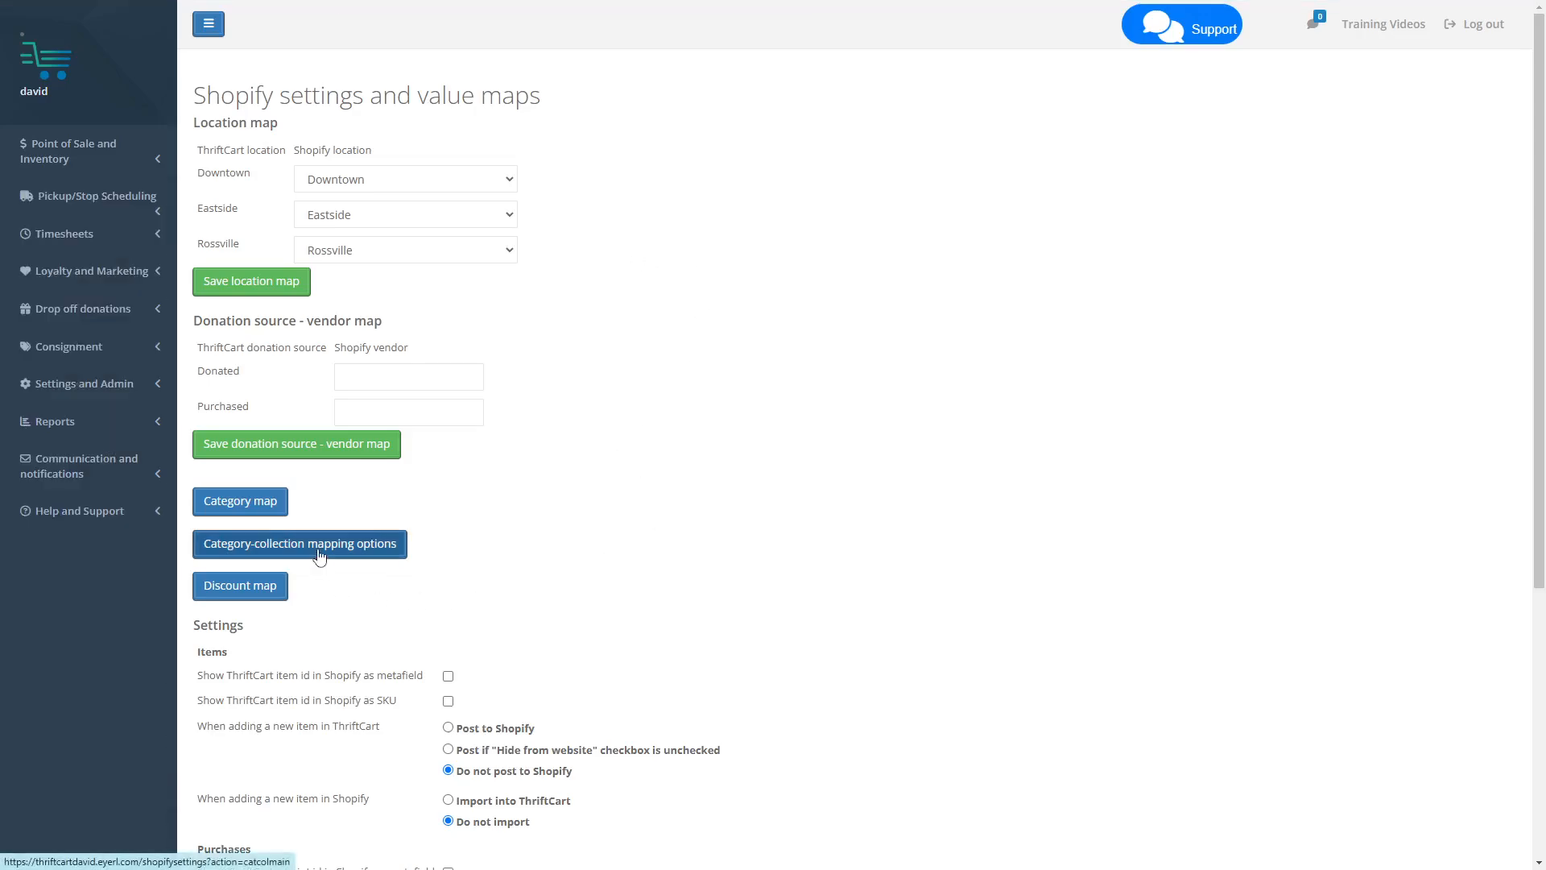
pyautogui.click(282, 552)
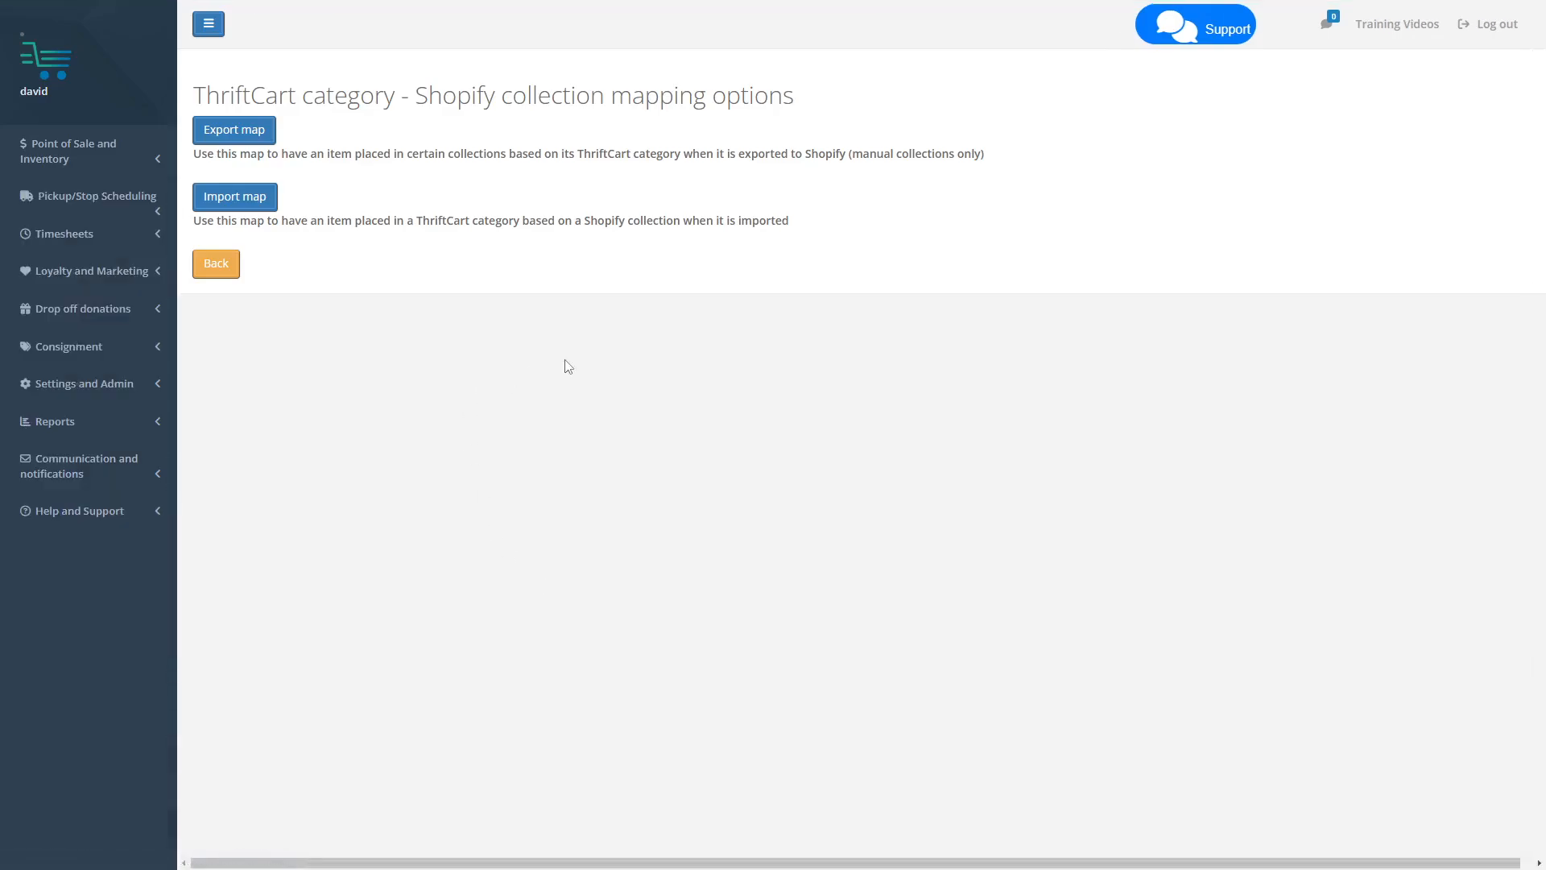
pyautogui.click(224, 140)
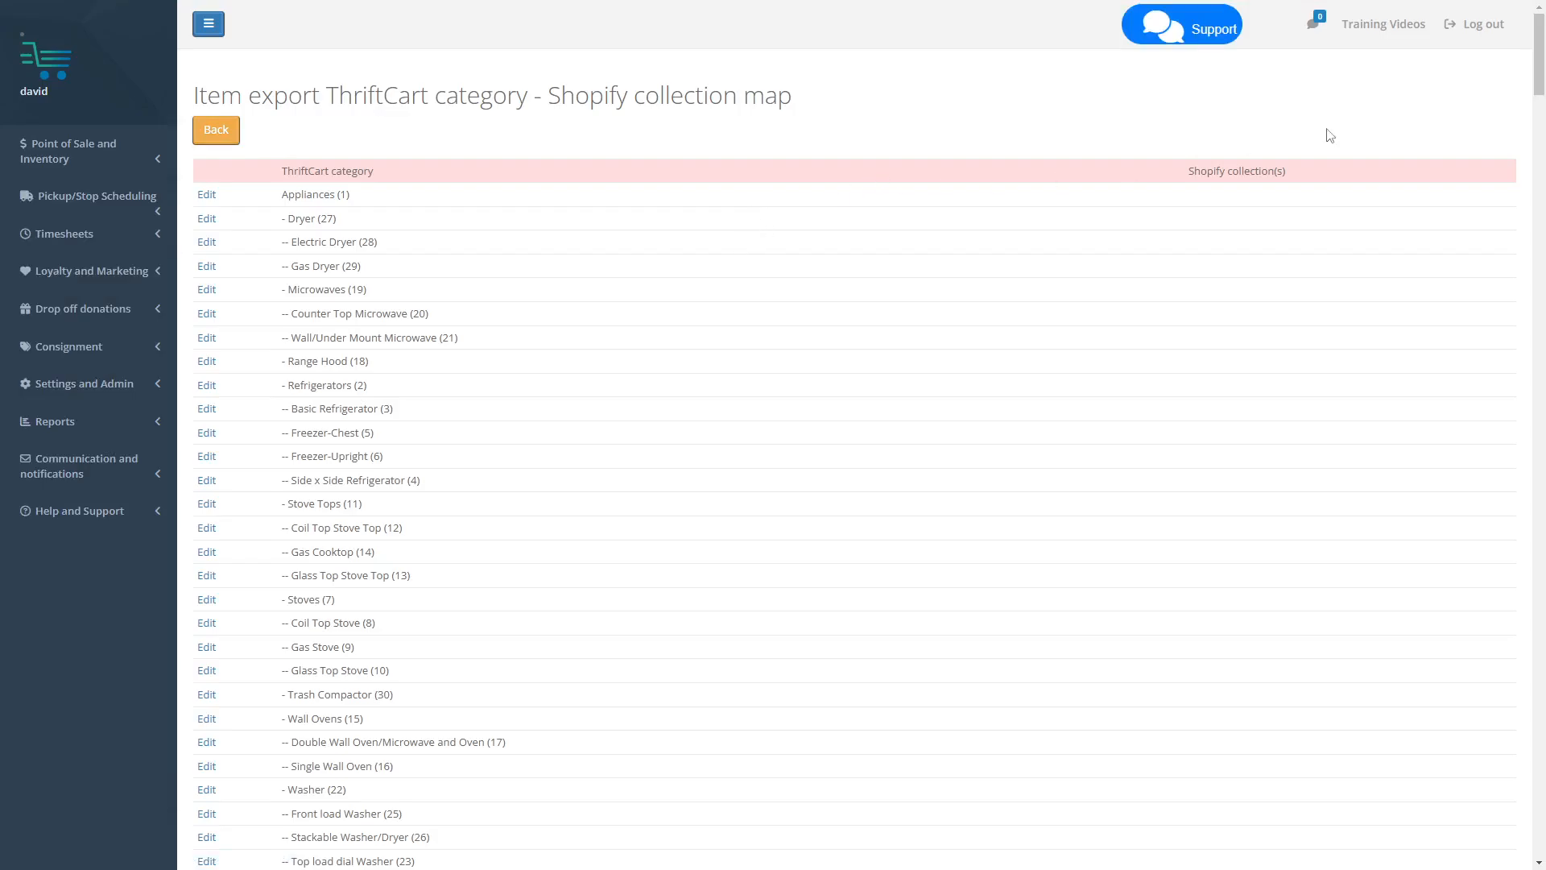
# - Map the Door Hardware category, including its subcategories, to the Small Home Construction collection, save, and check the entries in the map
pyautogui.moveTo(1542, 54); pyautogui.dragTo(1542, 409)
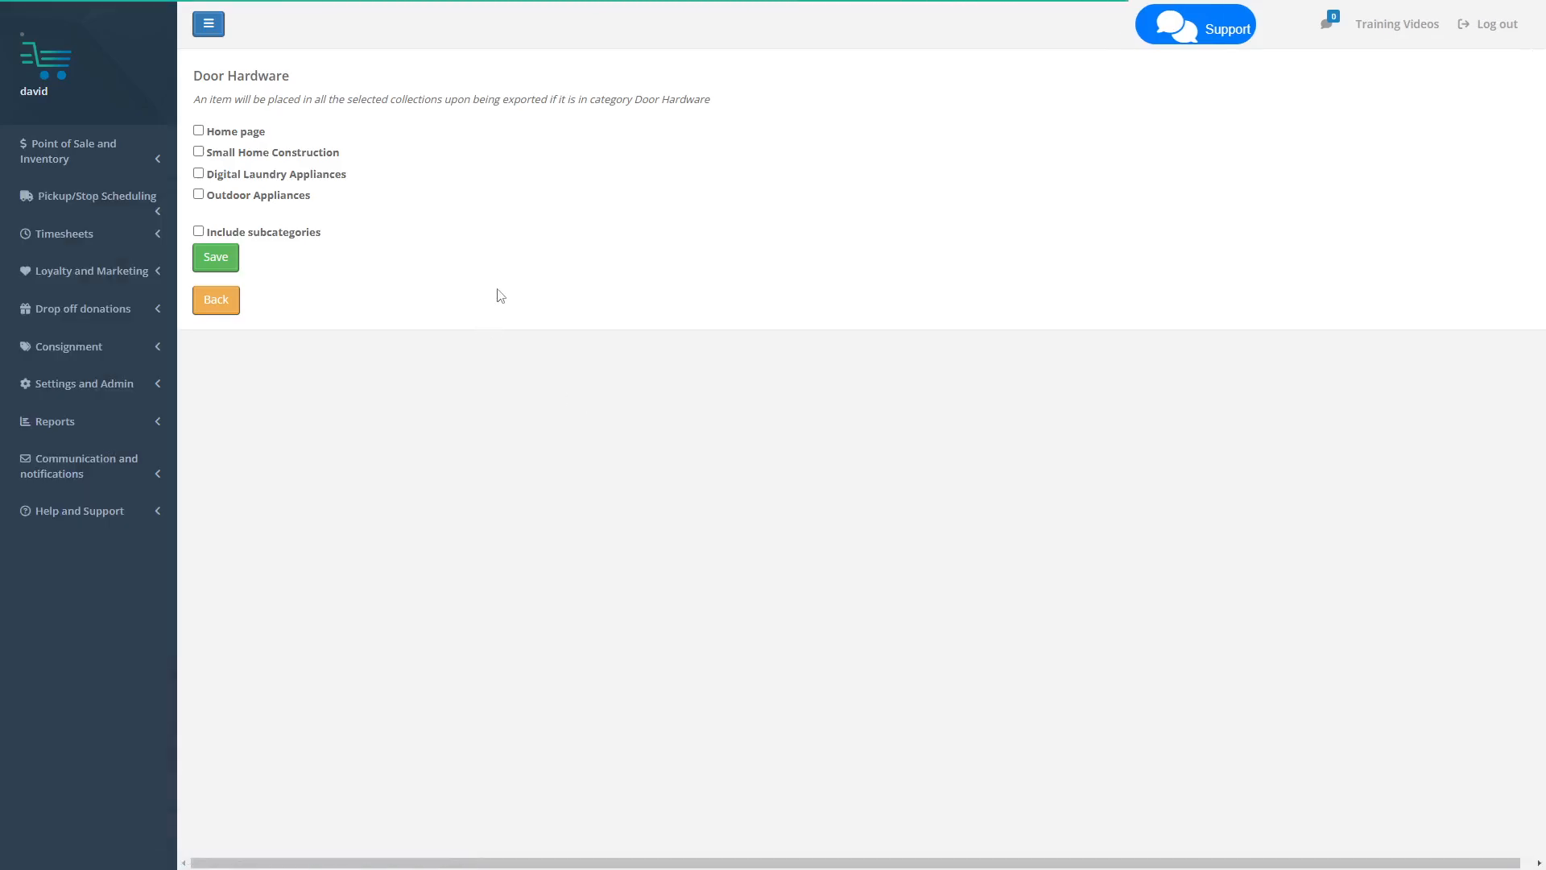
pyautogui.click(219, 152)
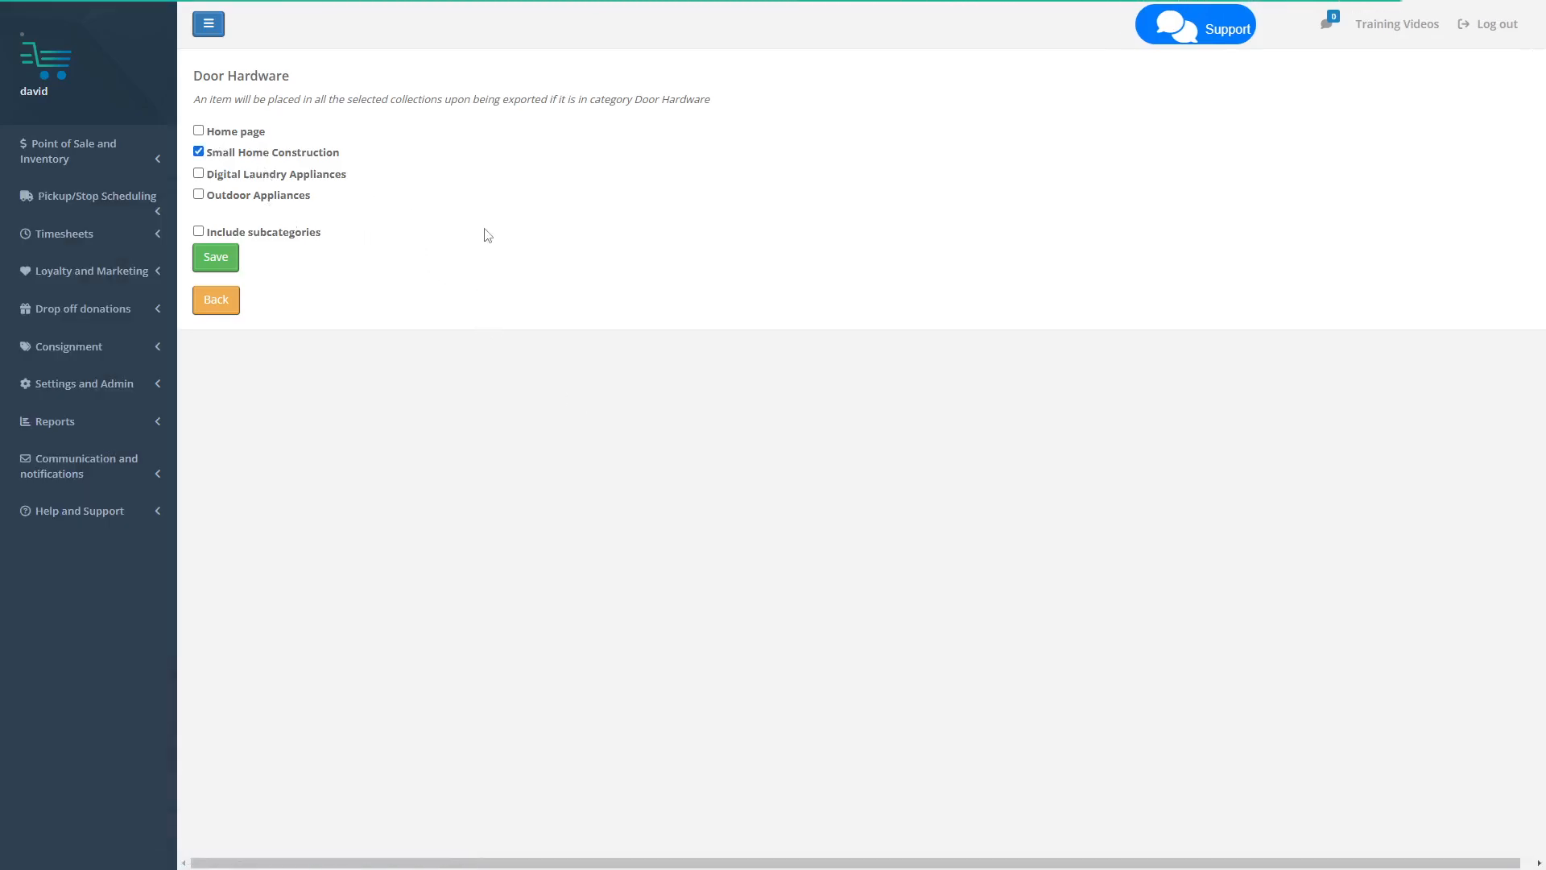
pyautogui.click(213, 235)
pyautogui.click(229, 269)
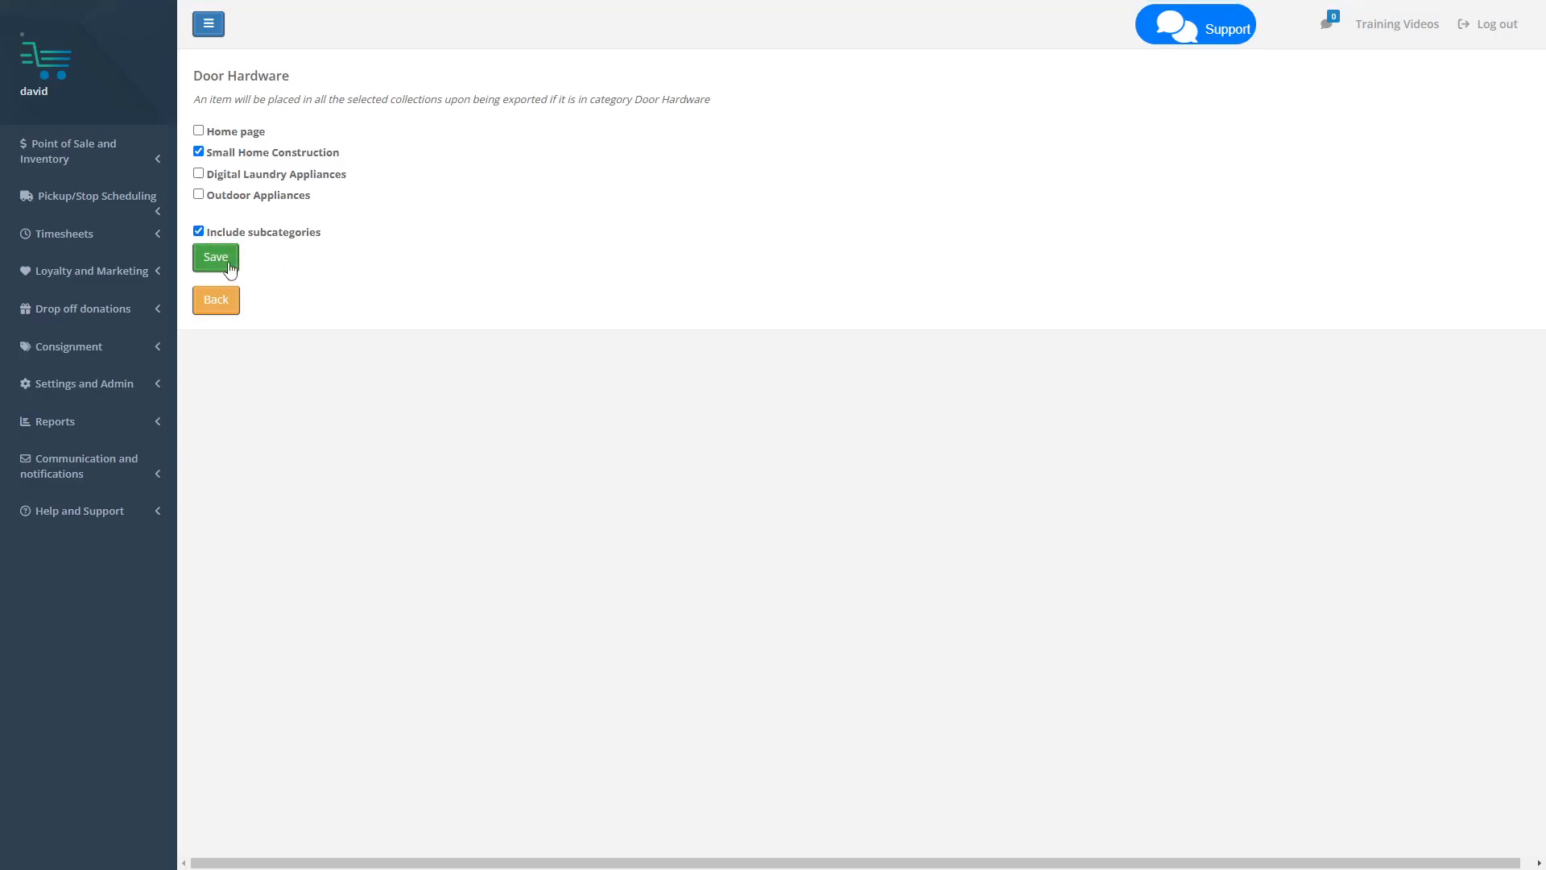
pyautogui.click(229, 269)
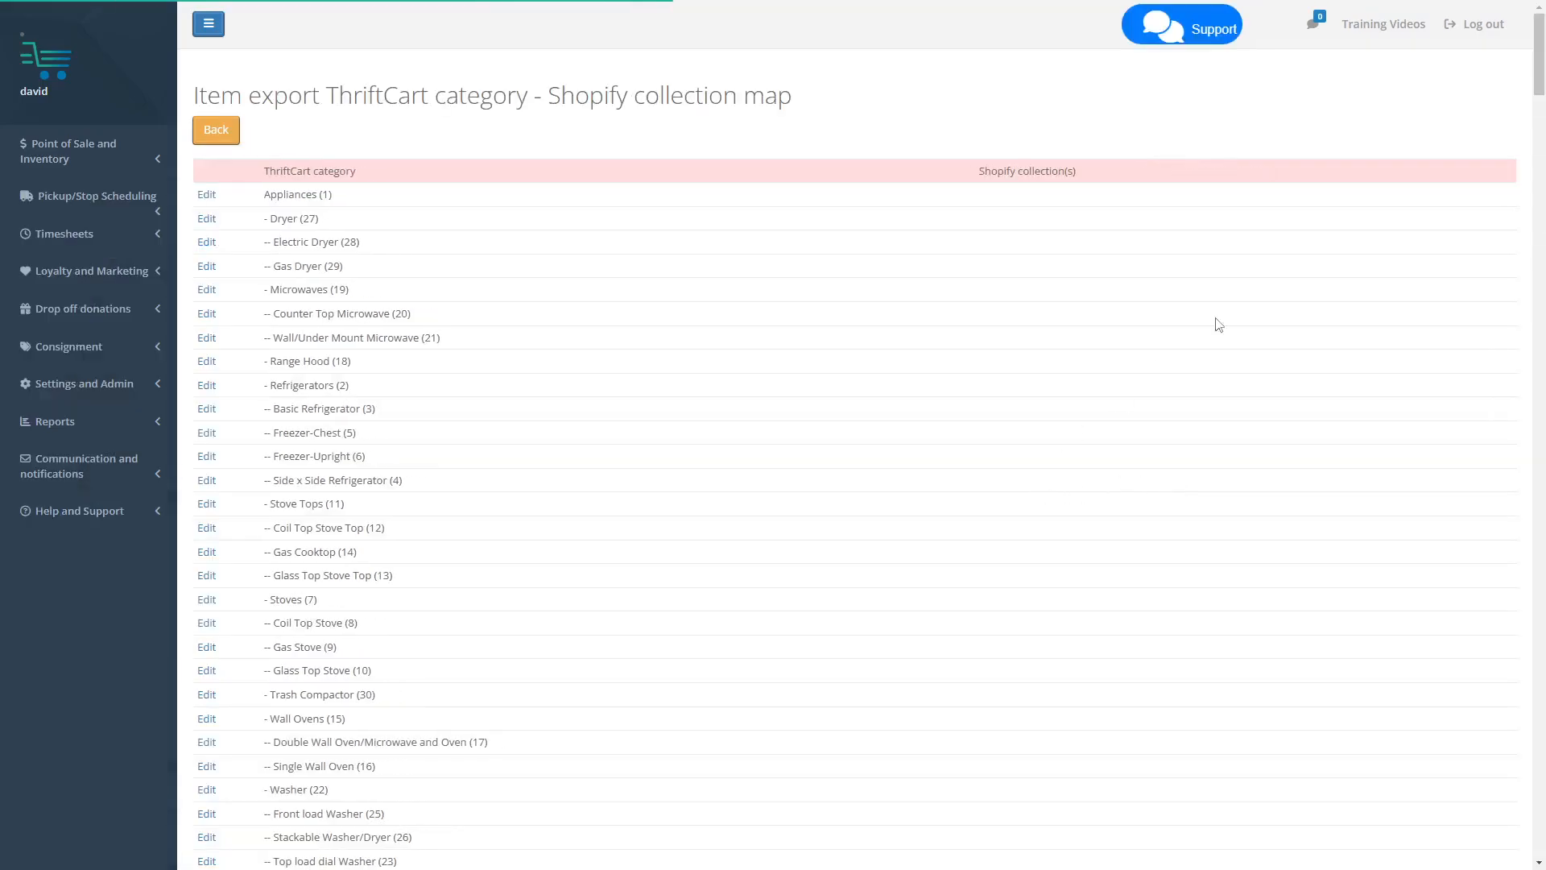
pyautogui.moveTo(1539, 86); pyautogui.dragTo(1539, 434)
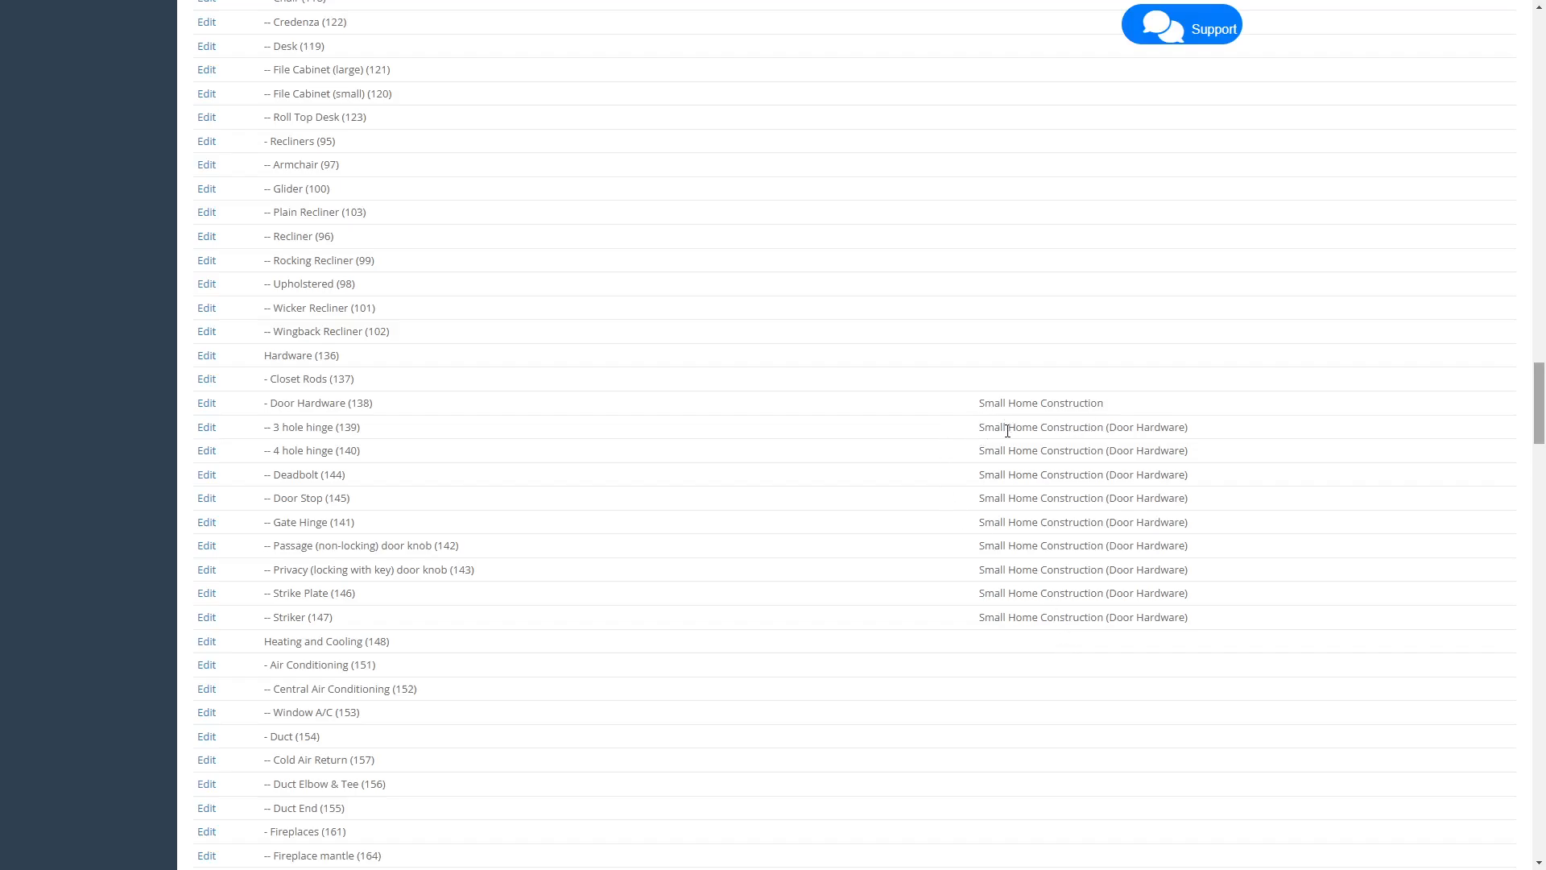
# - Switch to the Shopify collections and examine the conditions of the Low price donations collection
pyautogui.hotkey('ctrl', 'Tab')
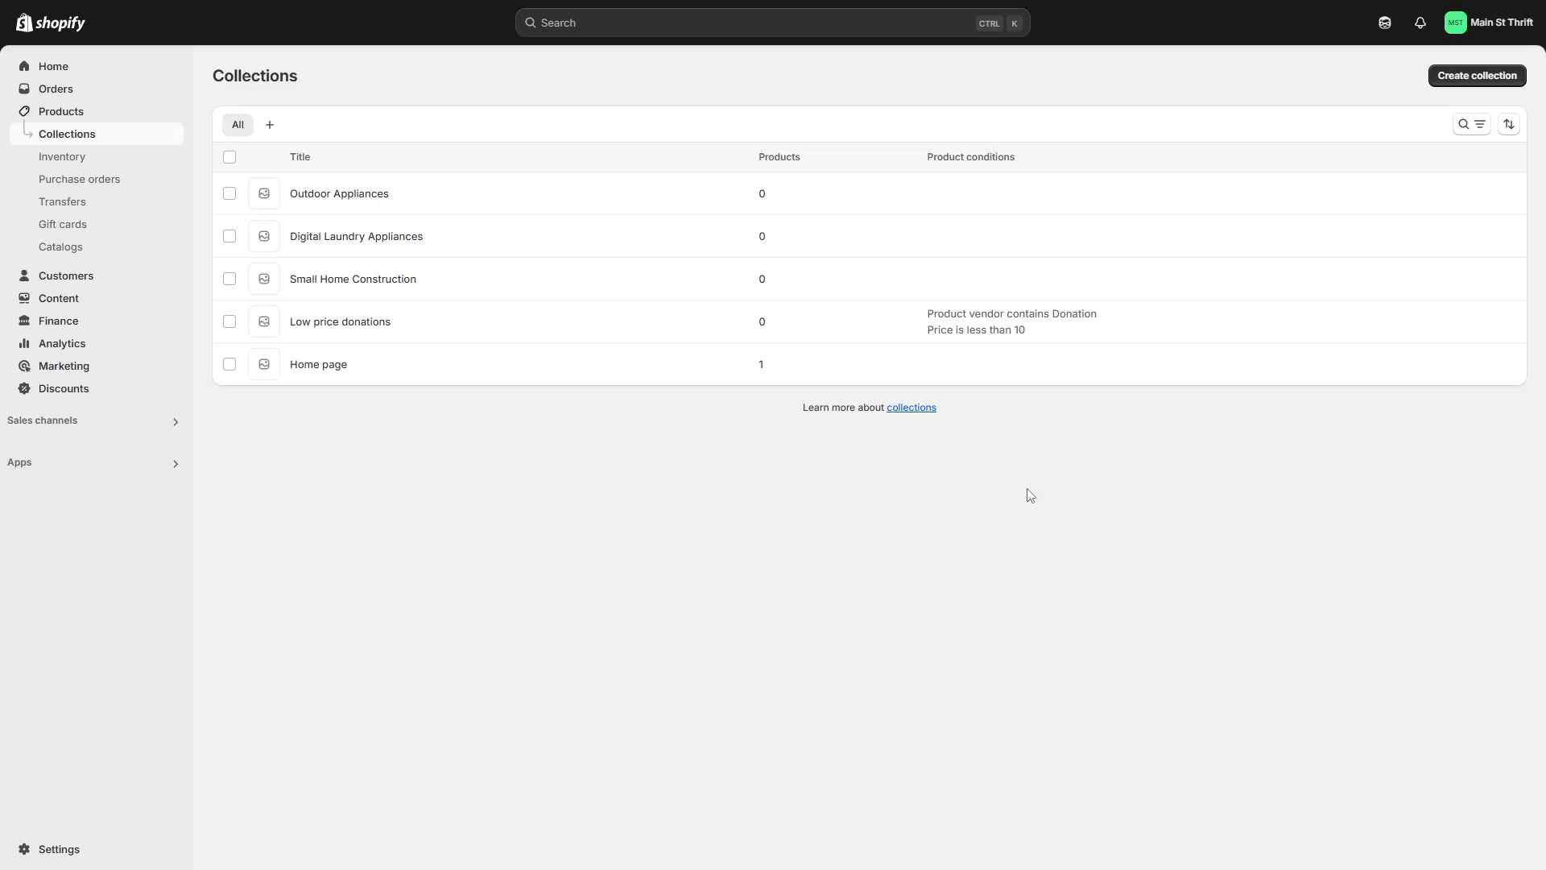
pyautogui.click(344, 335)
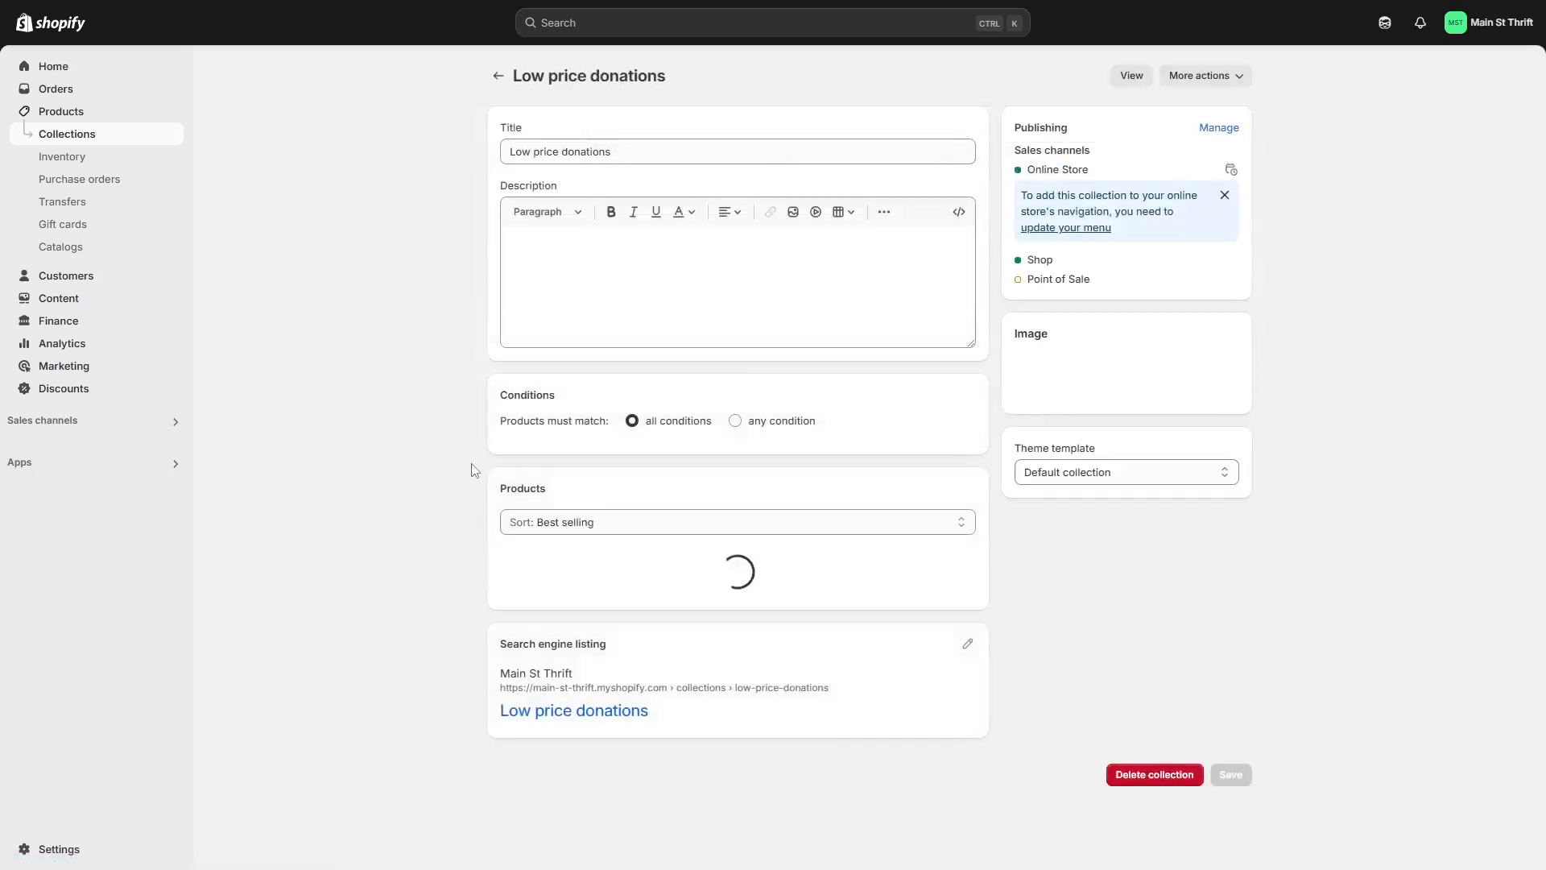
pyautogui.scroll(-1, 409, 468)
pyautogui.scroll(1, 409, 467)
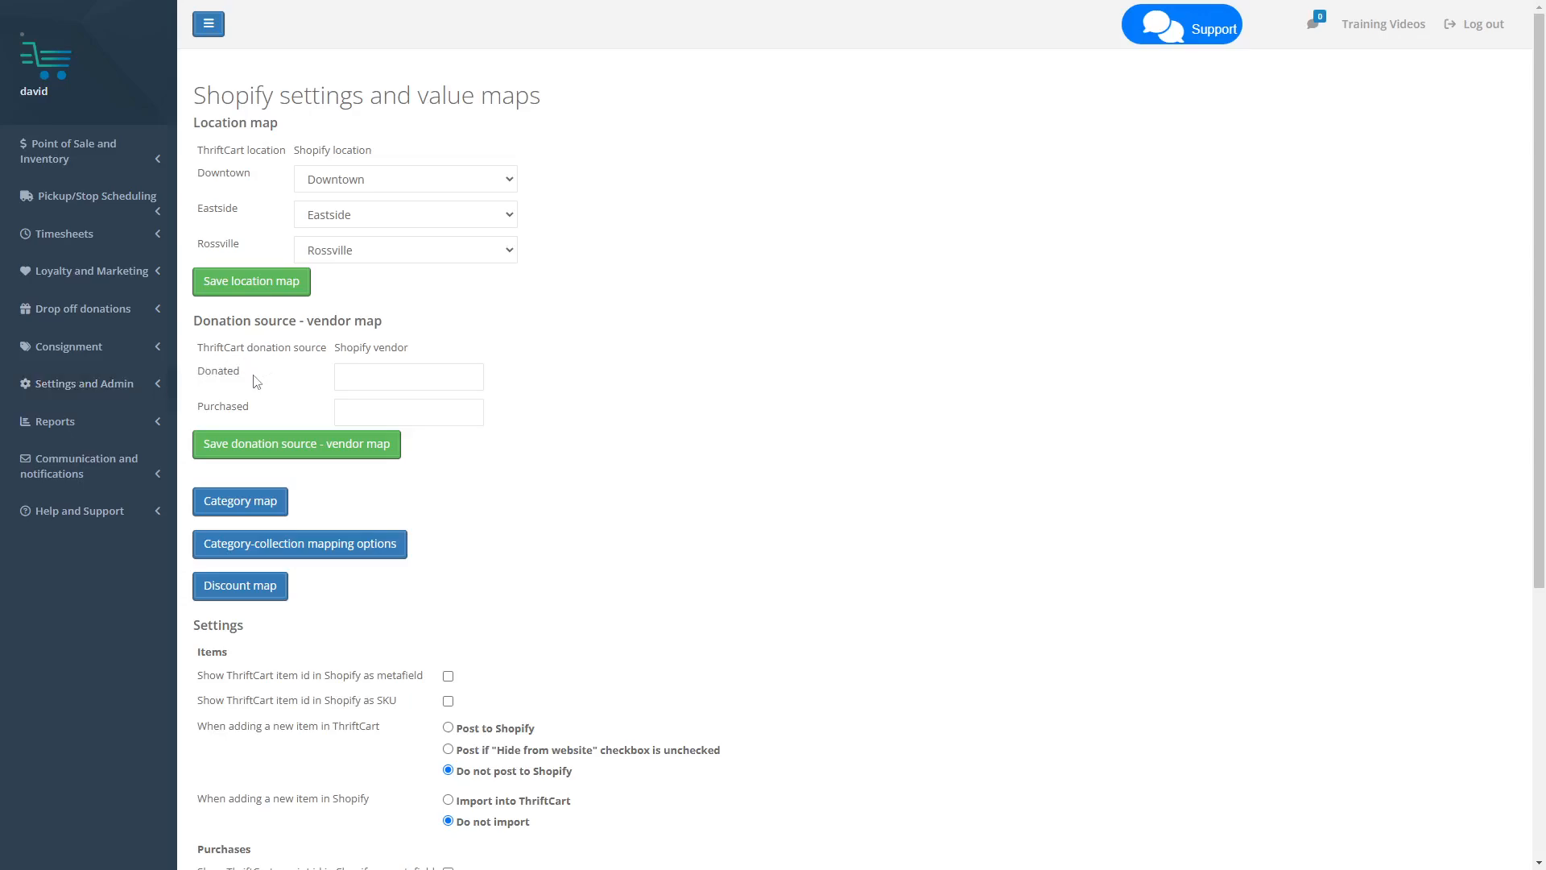
# - Map the Donated donation source to the Shopify vendor Donation and save the donation source - vendor map
pyautogui.click(364, 377)
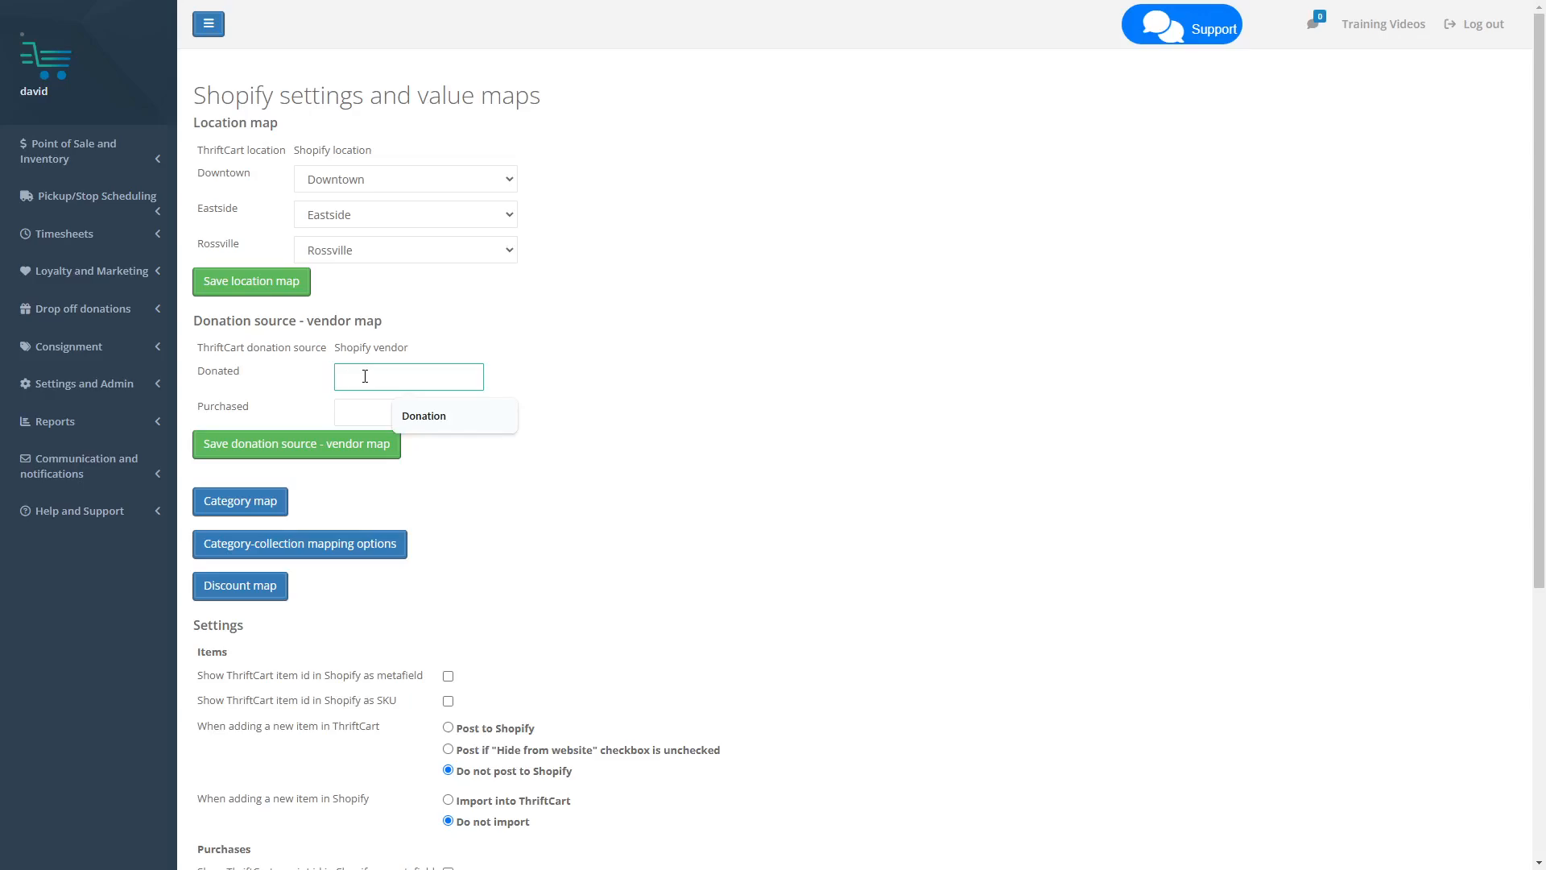
pyautogui.write('Donation')
pyautogui.click(323, 448)
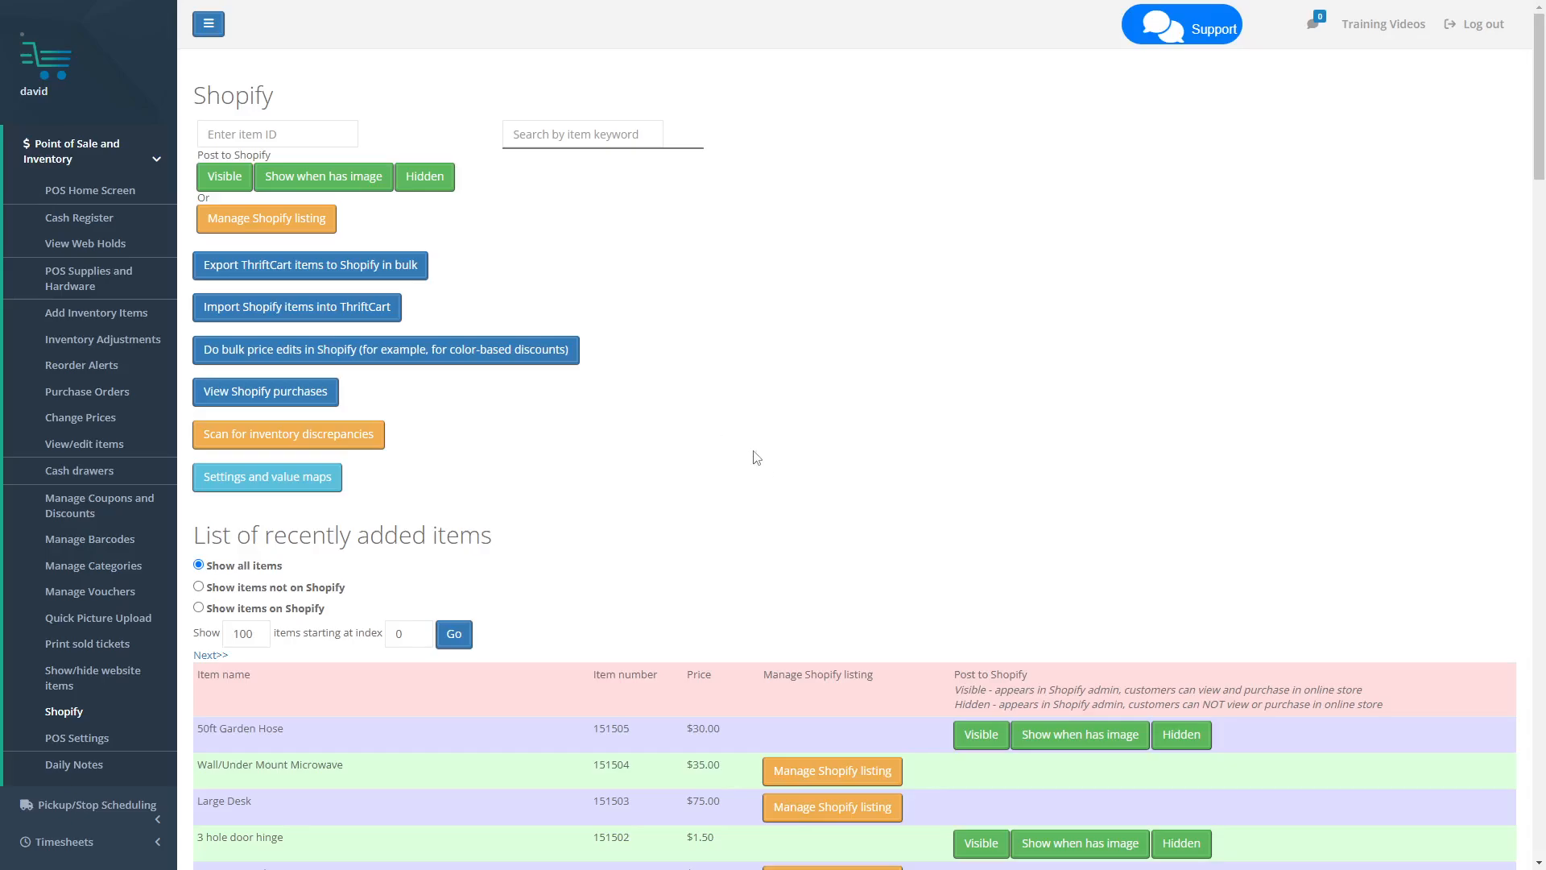
# - Post the 3 hole door hinge item to Shopify as visible from the recently added items
pyautogui.scroll(-5, 709, 459)
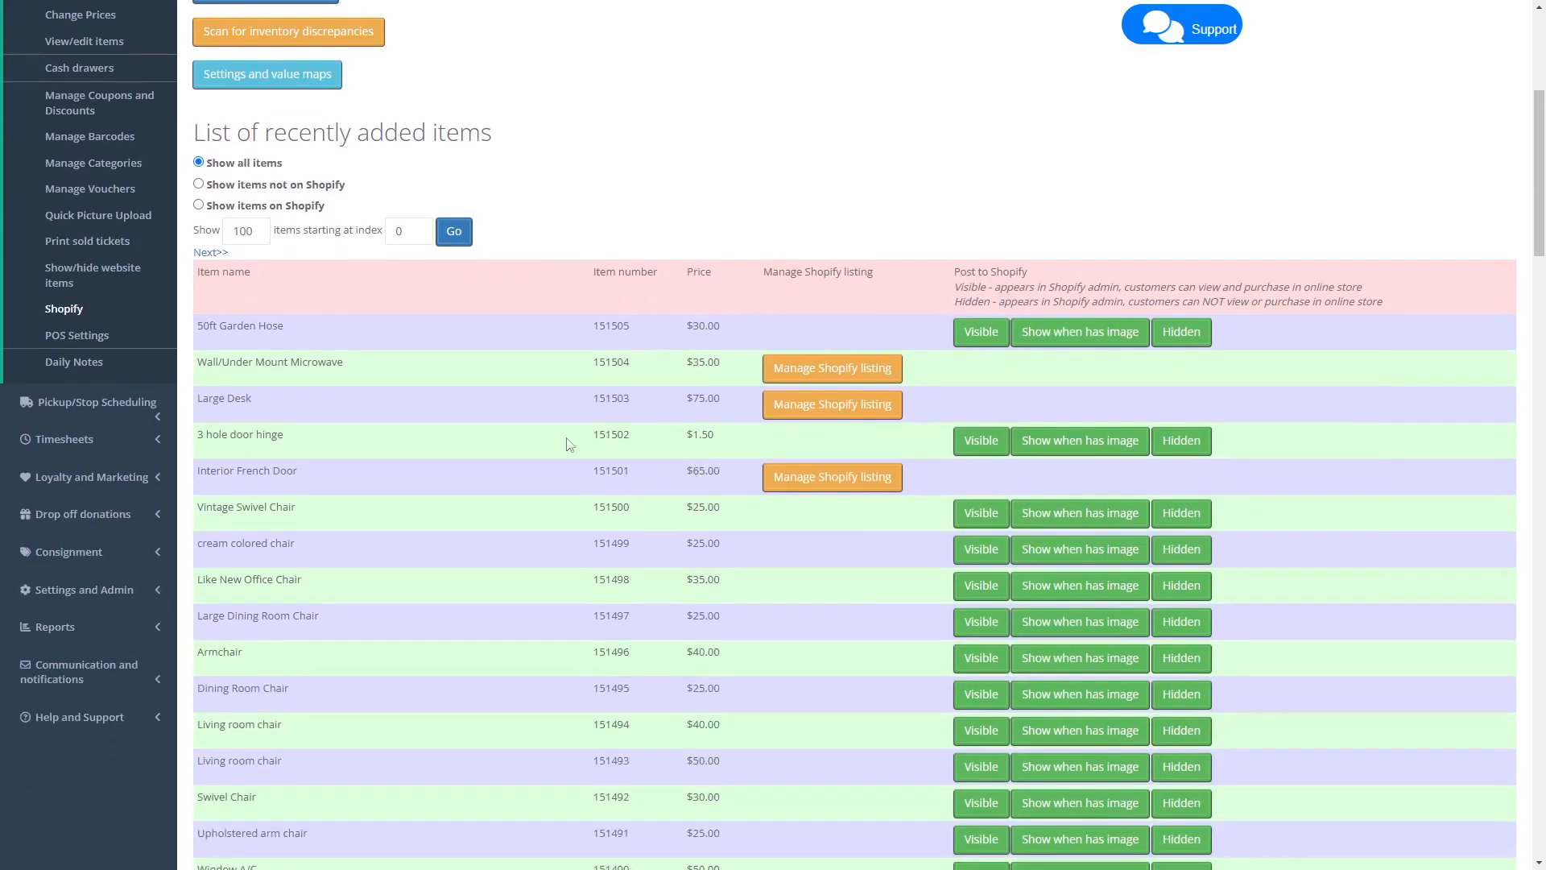
pyautogui.moveTo(197, 434); pyautogui.dragTo(319, 434)
pyautogui.click(321, 434)
pyautogui.click(975, 445)
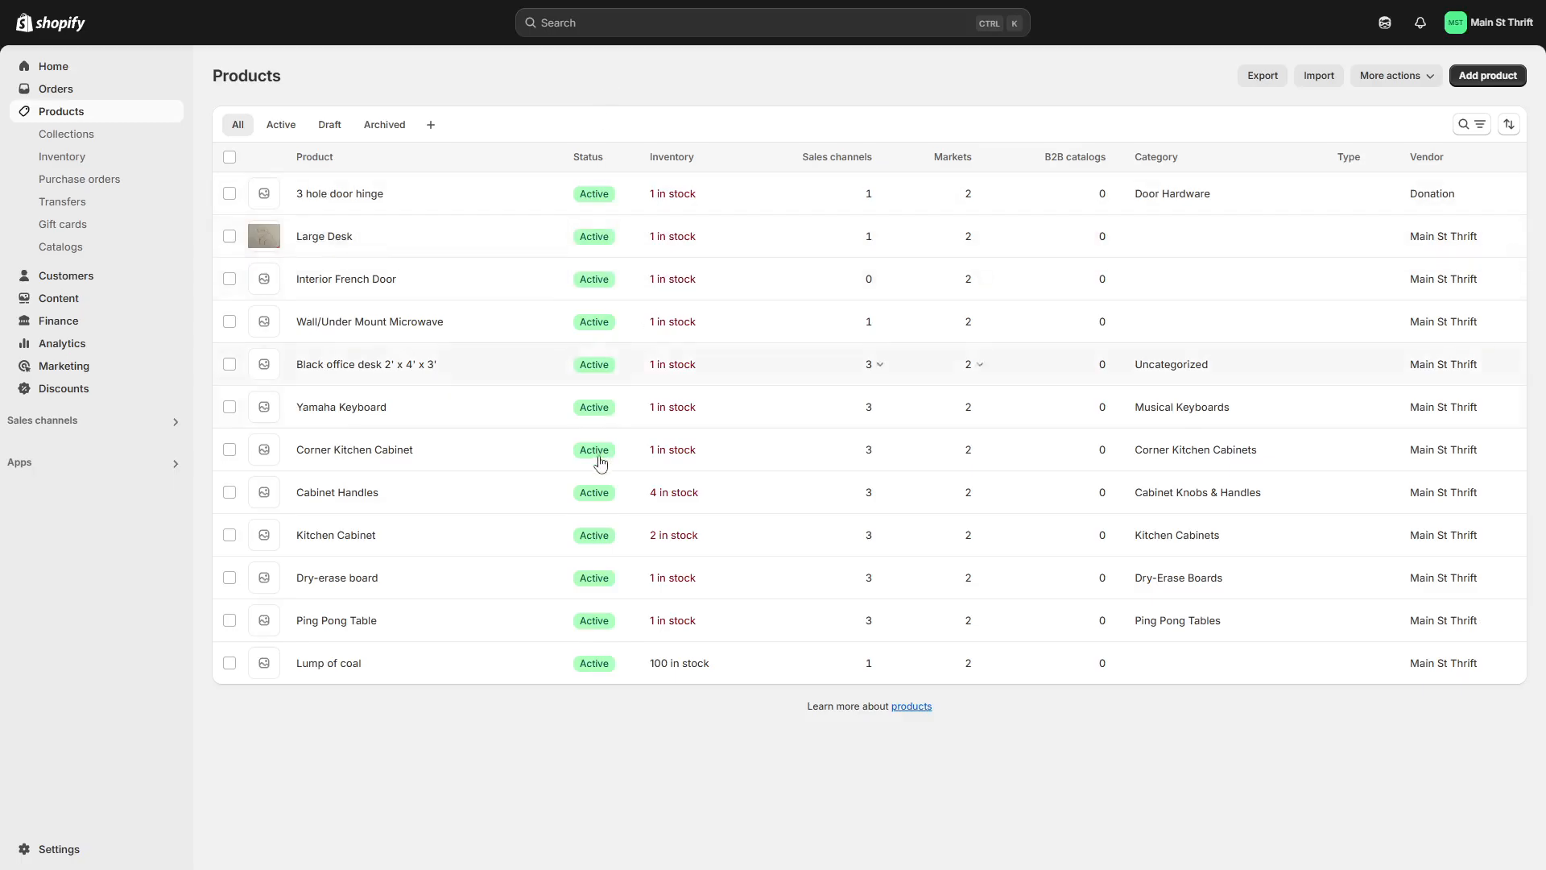
# - Open the 3 hole door hinge product in Shopify and examine its category, vendor and collections
pyautogui.click(322, 202)
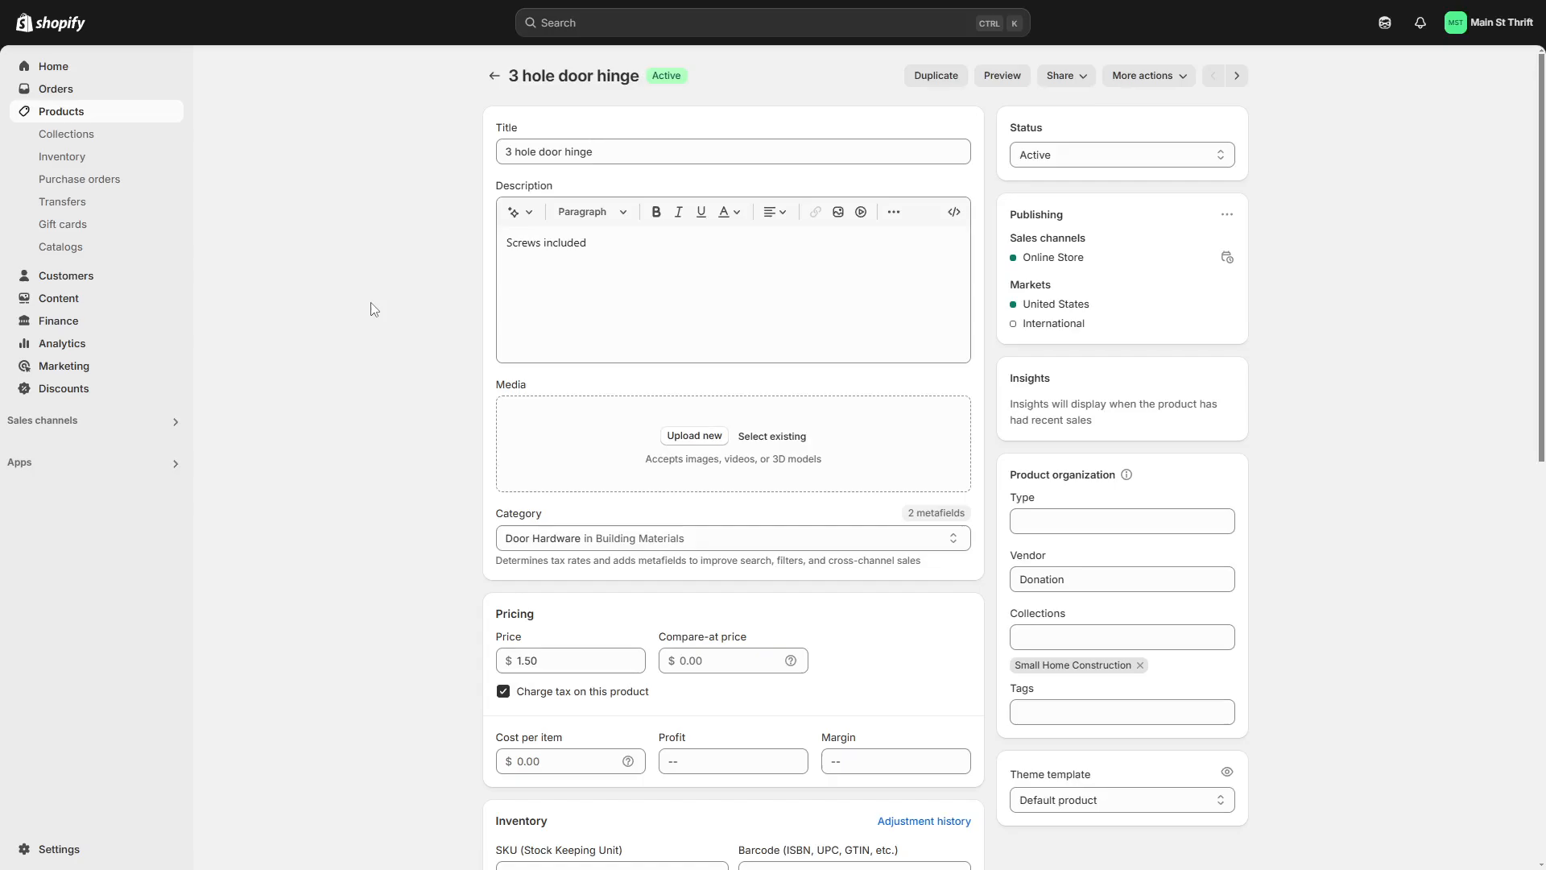
pyautogui.scroll(-2, 397, 328)
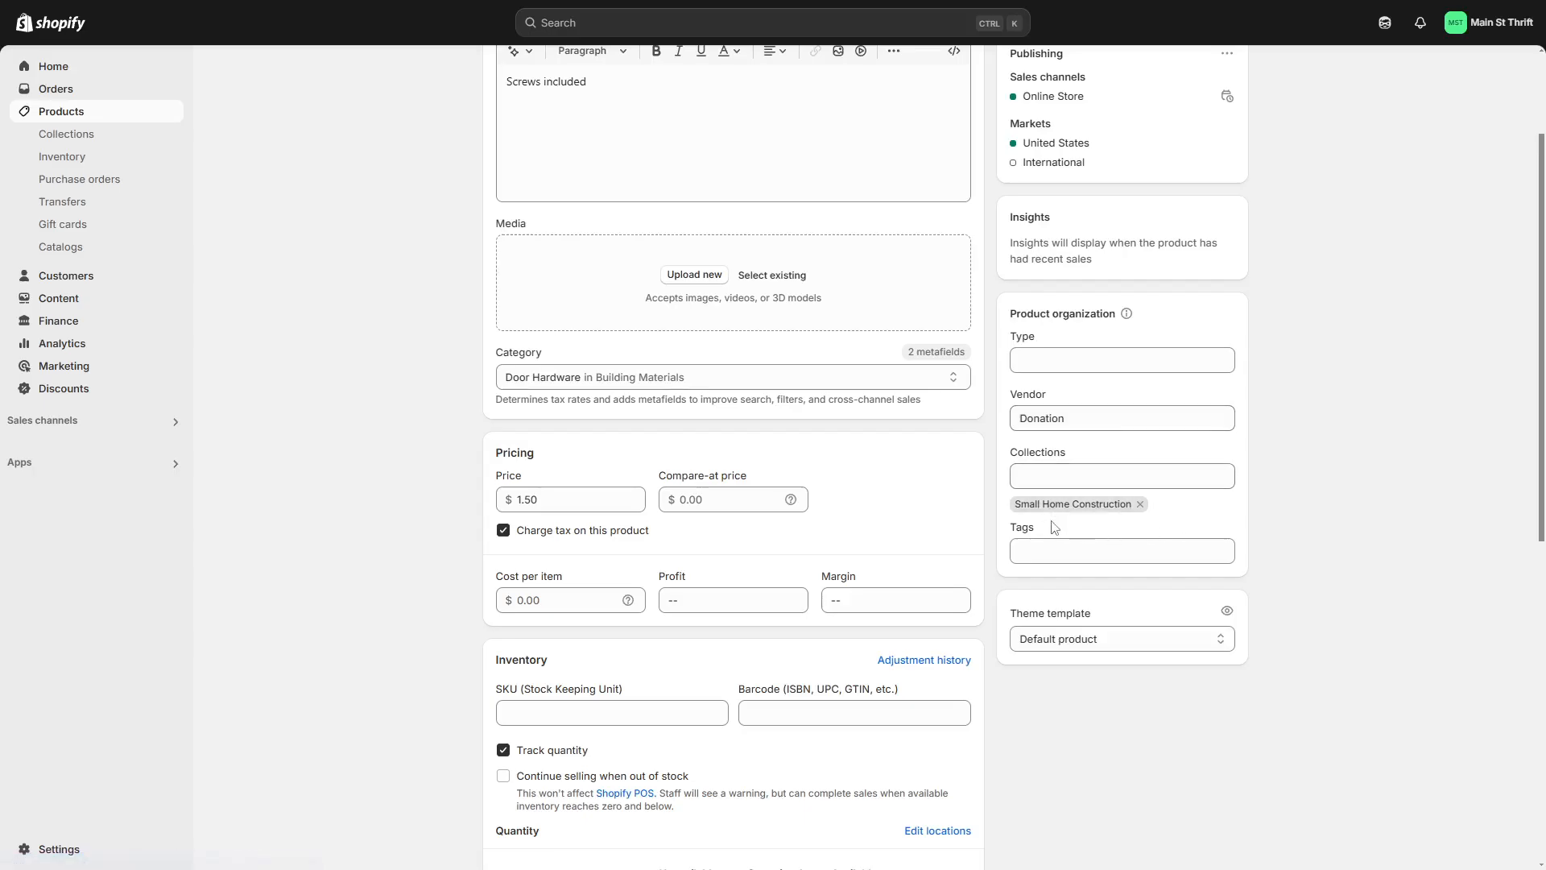
pyautogui.scroll(2, 412, 316)
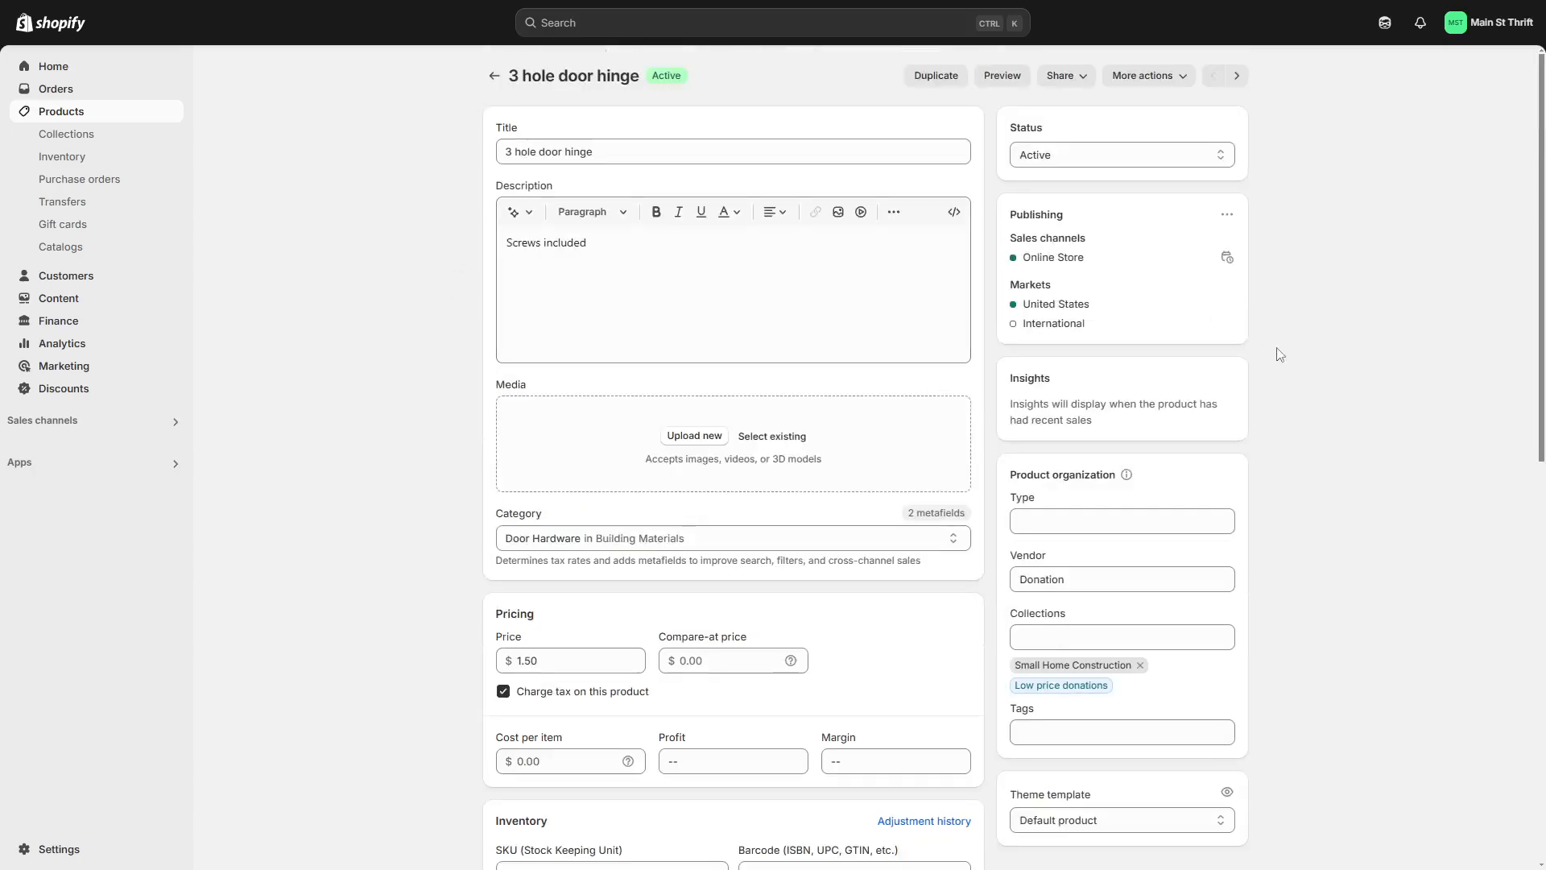
pyautogui.scroll(-2, 1363, 593)
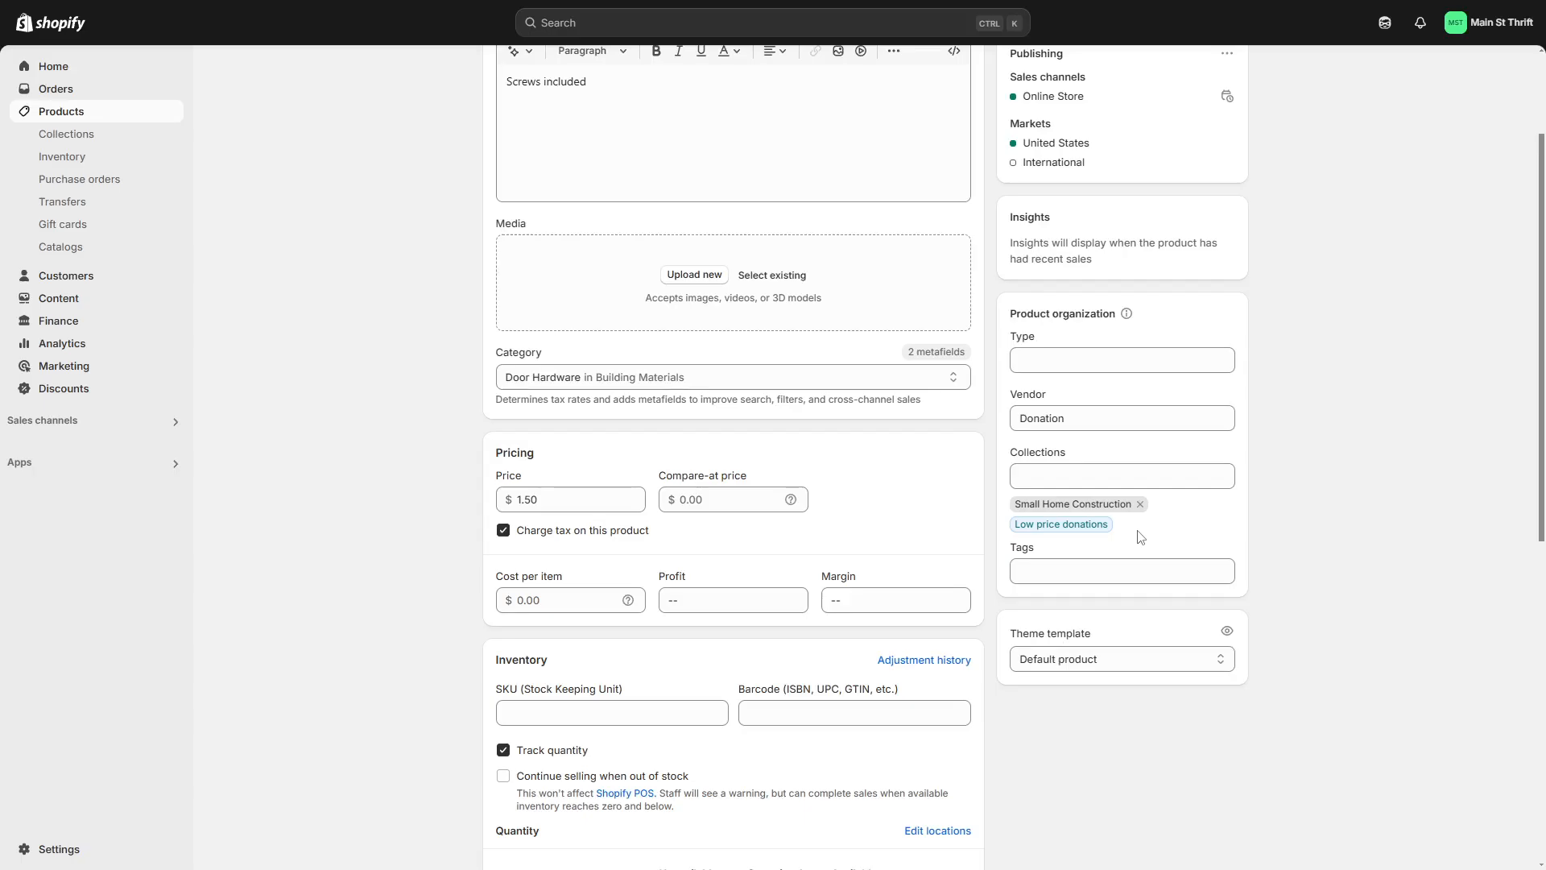
pyautogui.scroll(3, 1139, 548)
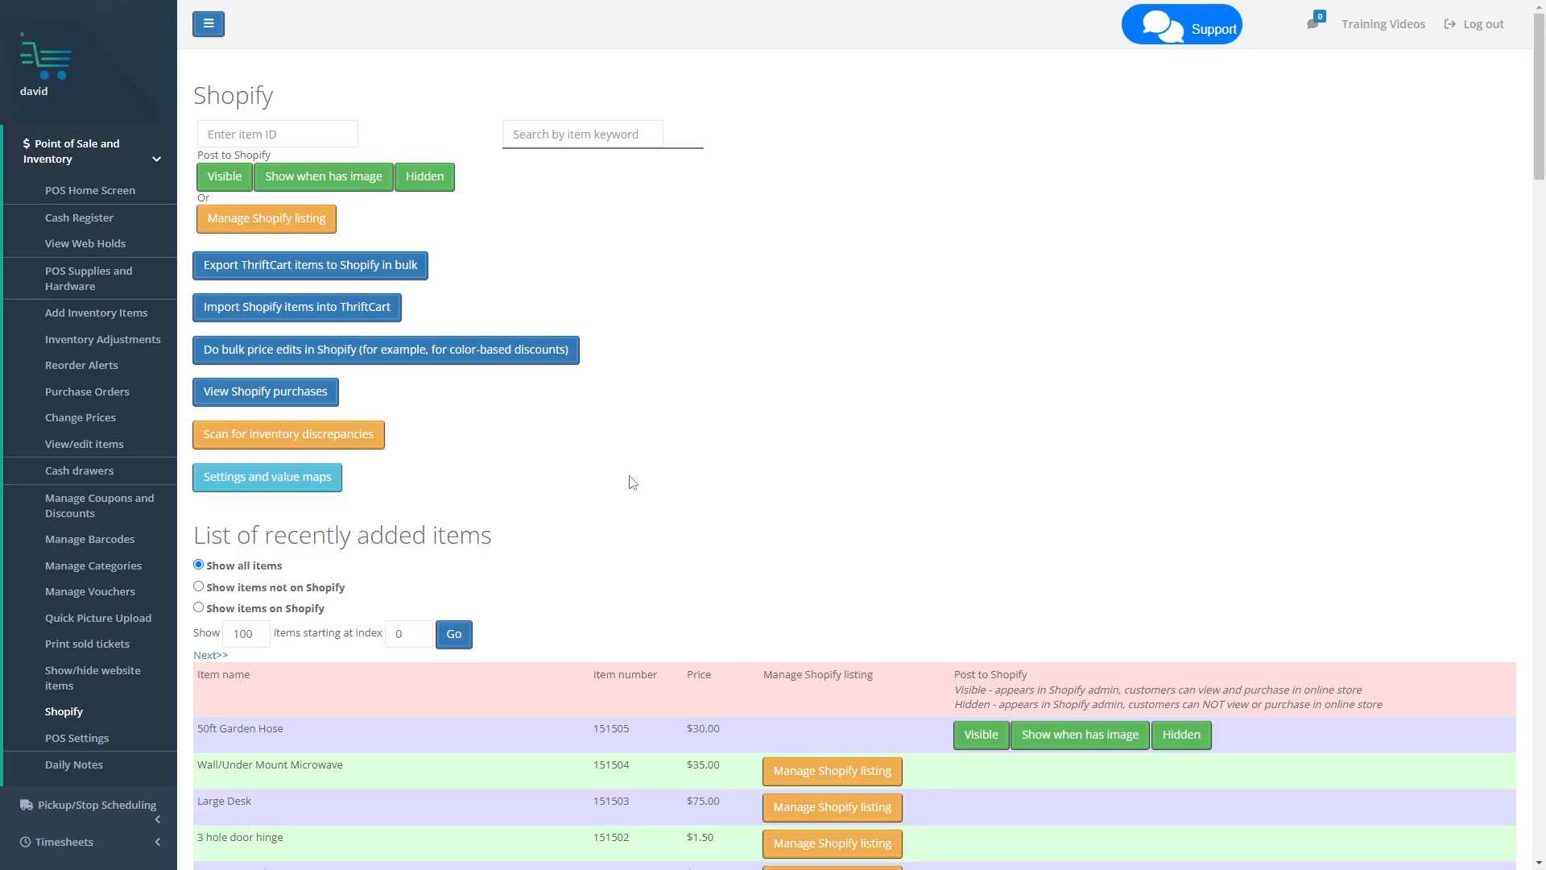
# - Set new ThriftCart items to post to Shopify if "Hide from website" is unchecked, with visibility set to Visible, and save the settings
pyautogui.click(271, 484)
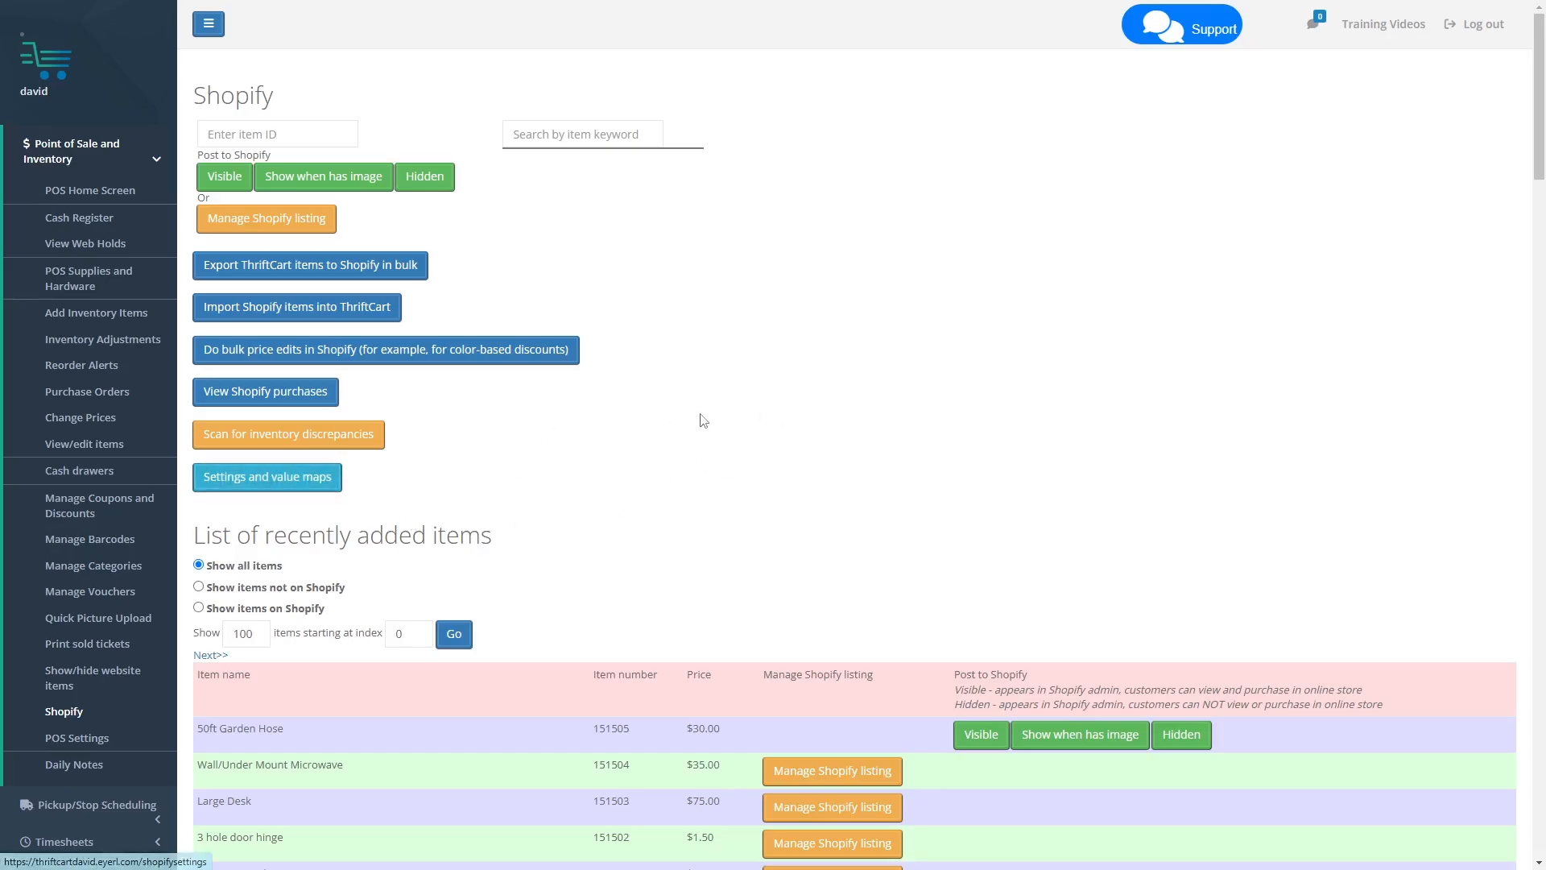
pyautogui.scroll(-1, 709, 420)
pyautogui.scroll(-2, 715, 417)
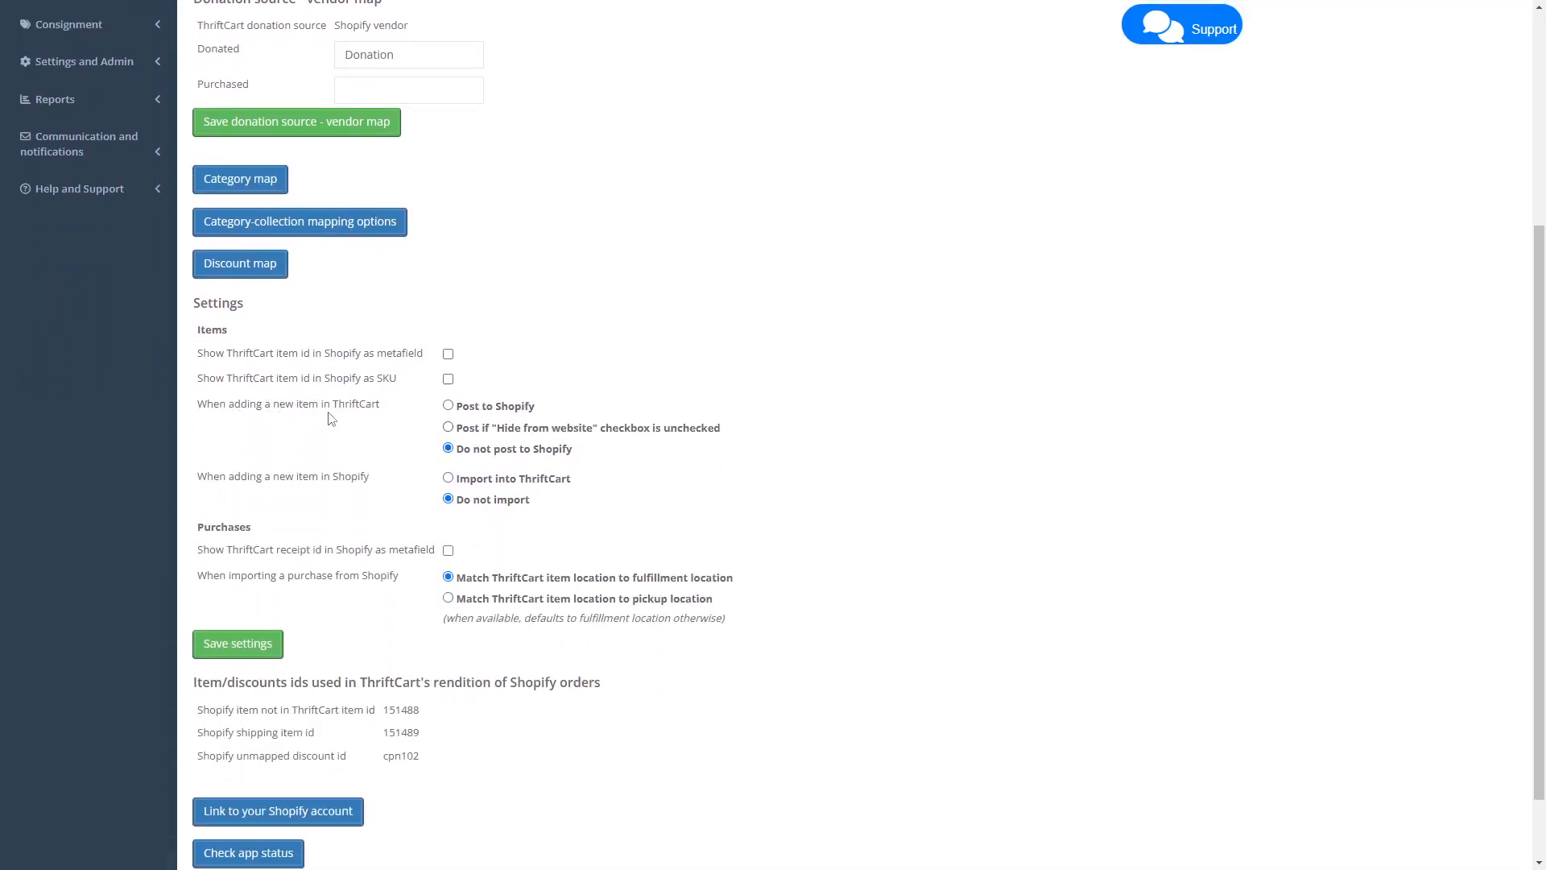
pyautogui.click(490, 435)
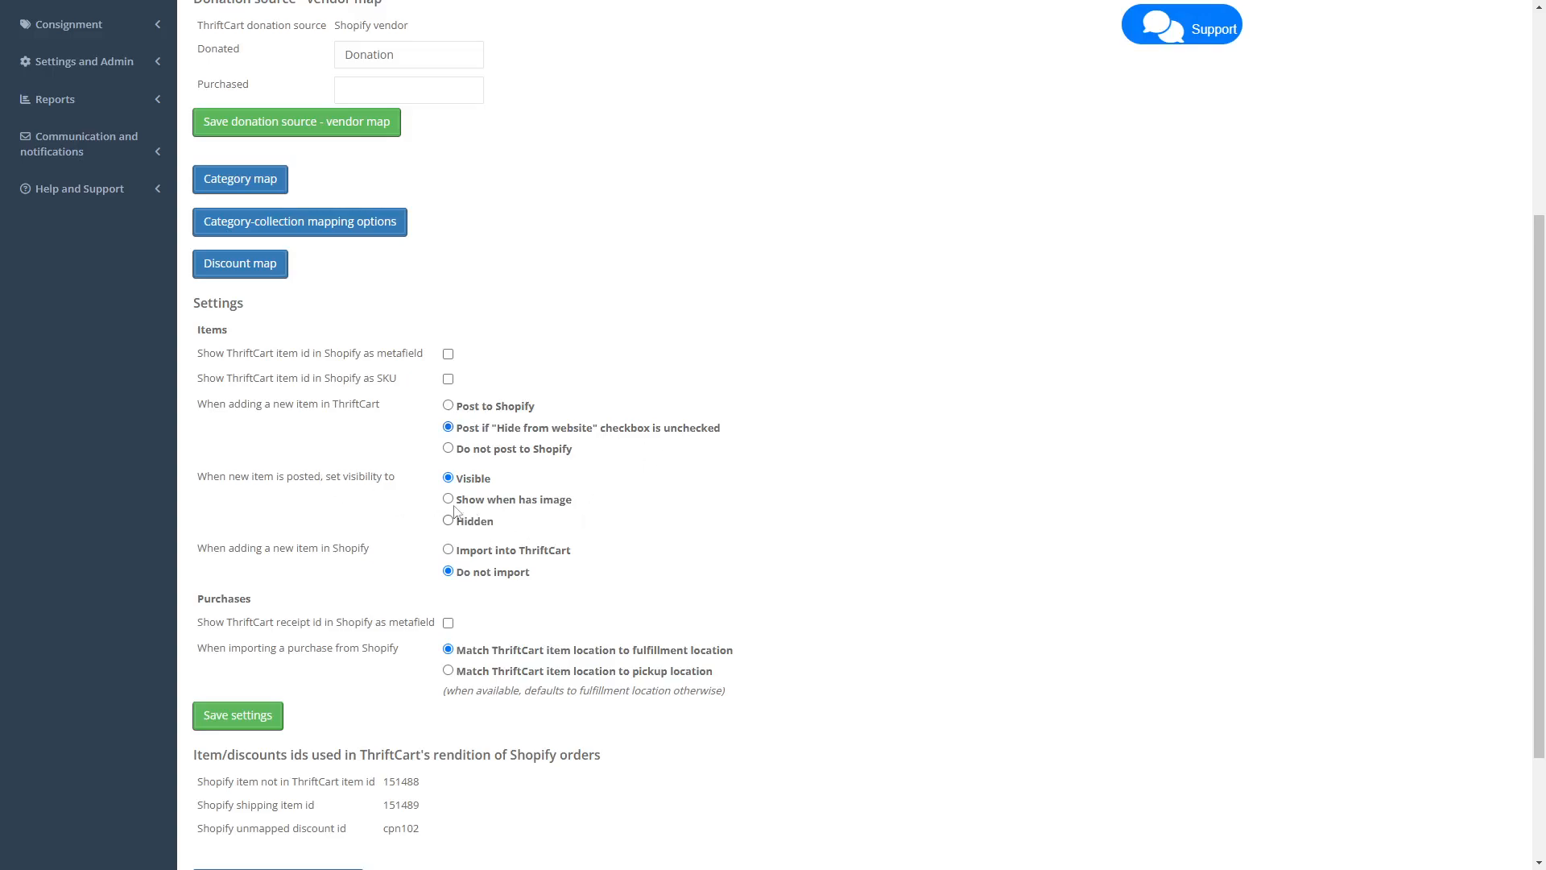
pyautogui.click(488, 501)
pyautogui.click(475, 485)
pyautogui.click(254, 716)
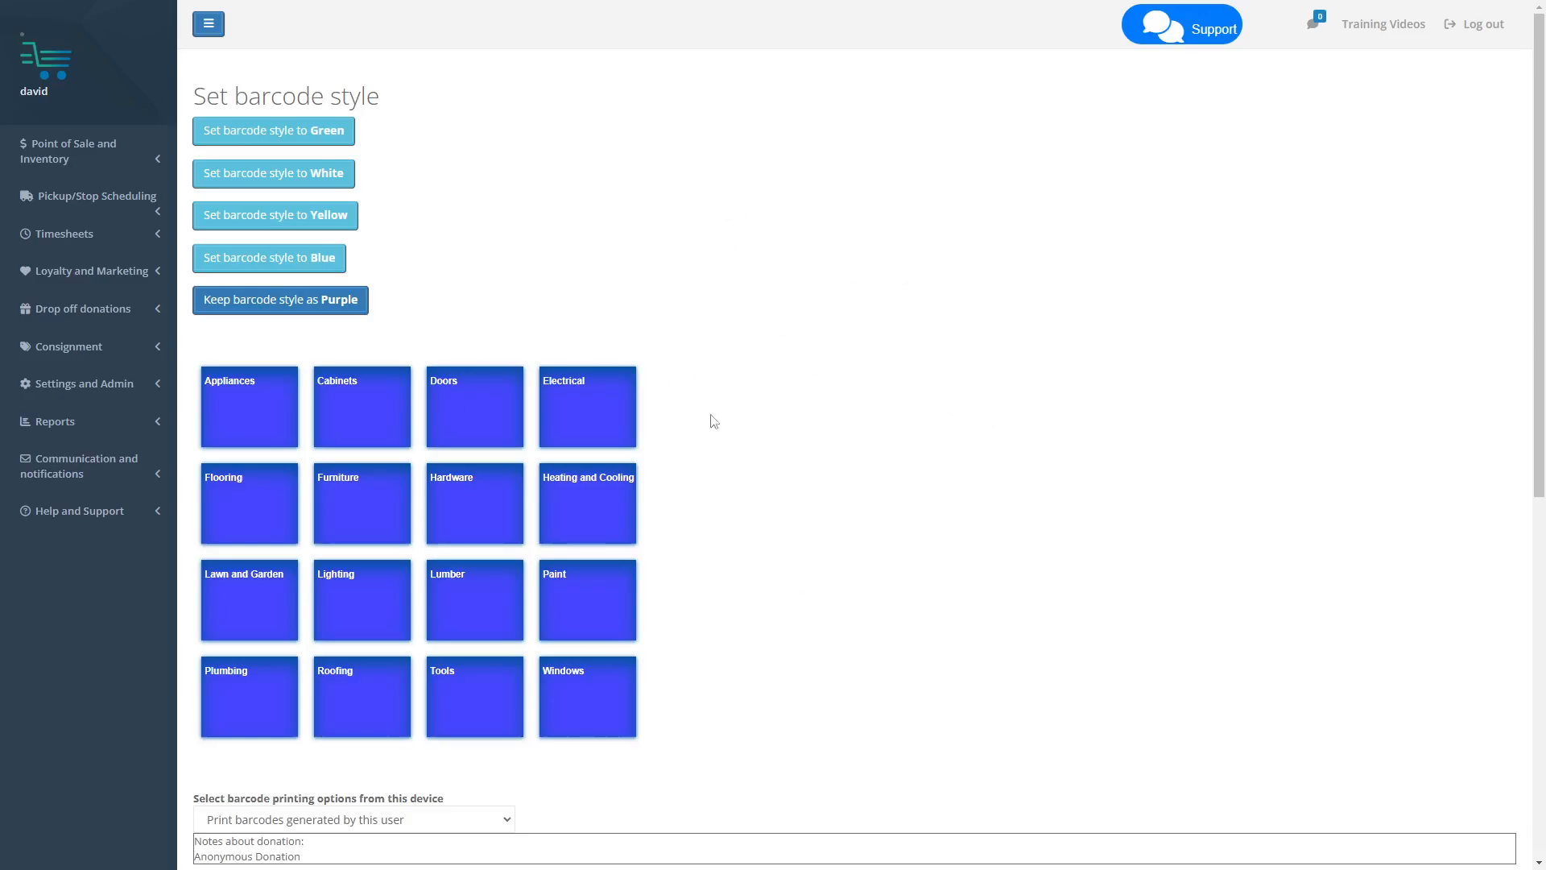
# - Start a new item in Hardware > Door Hardware > 3 hole hinge and make it not hidden from the website
pyautogui.click(478, 532)
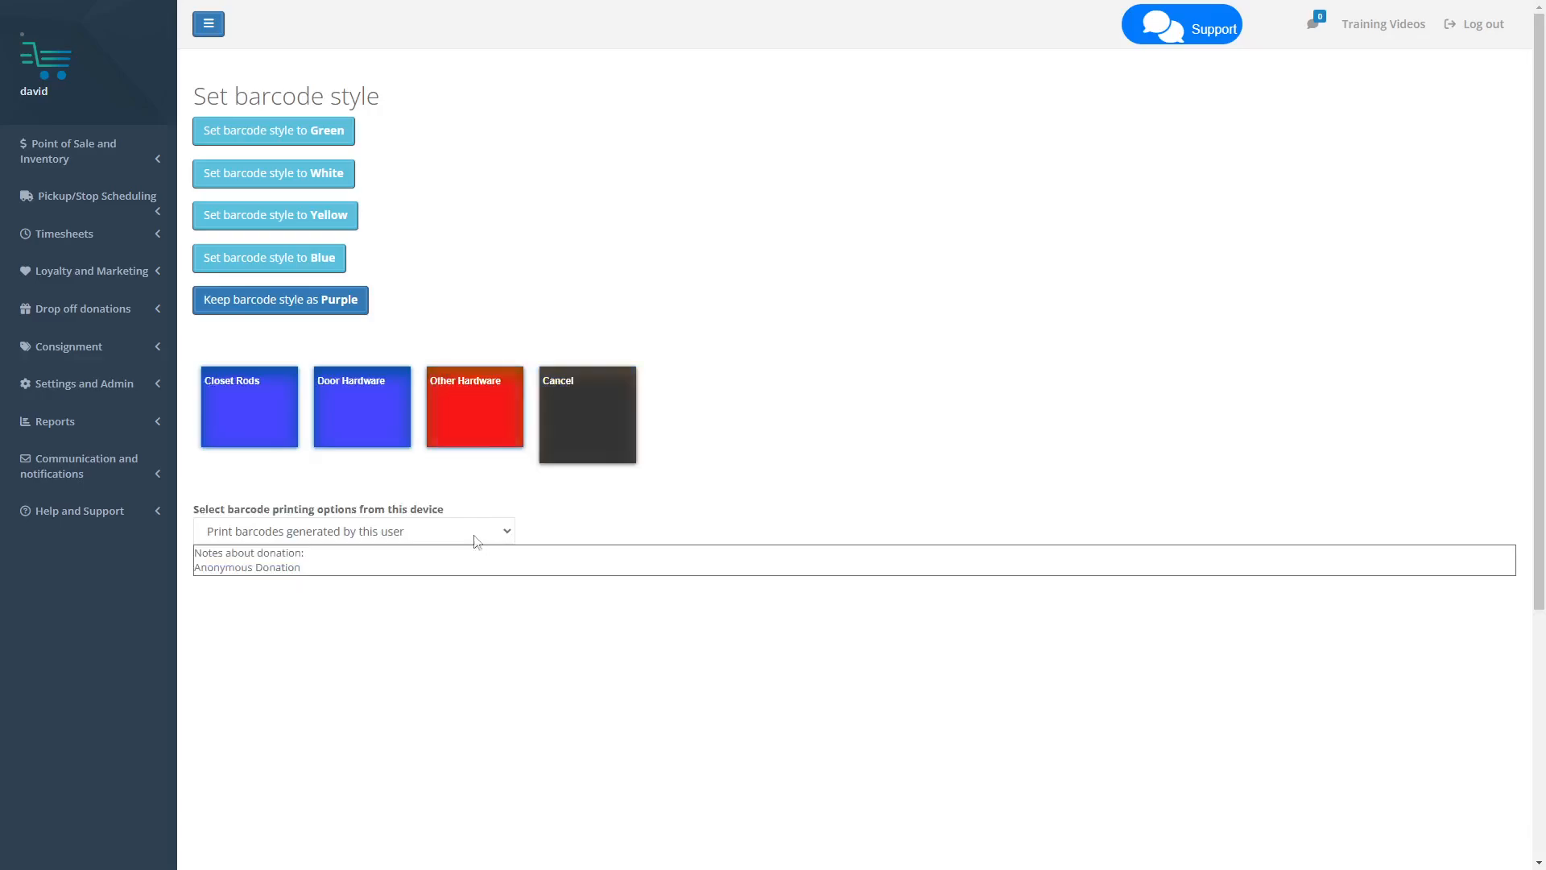
pyautogui.click(379, 428)
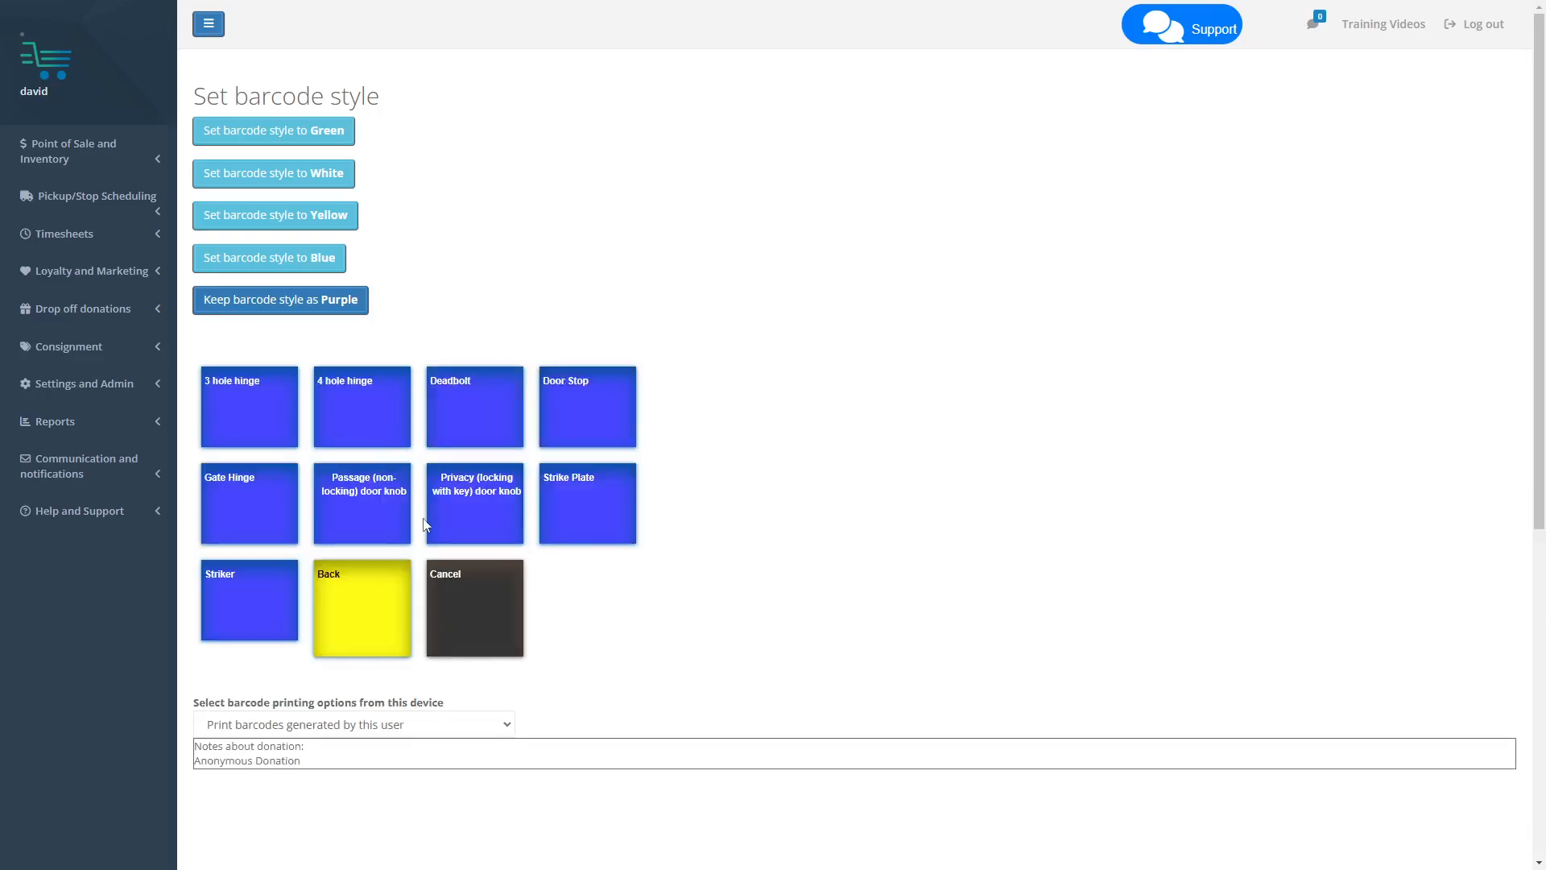
pyautogui.click(247, 414)
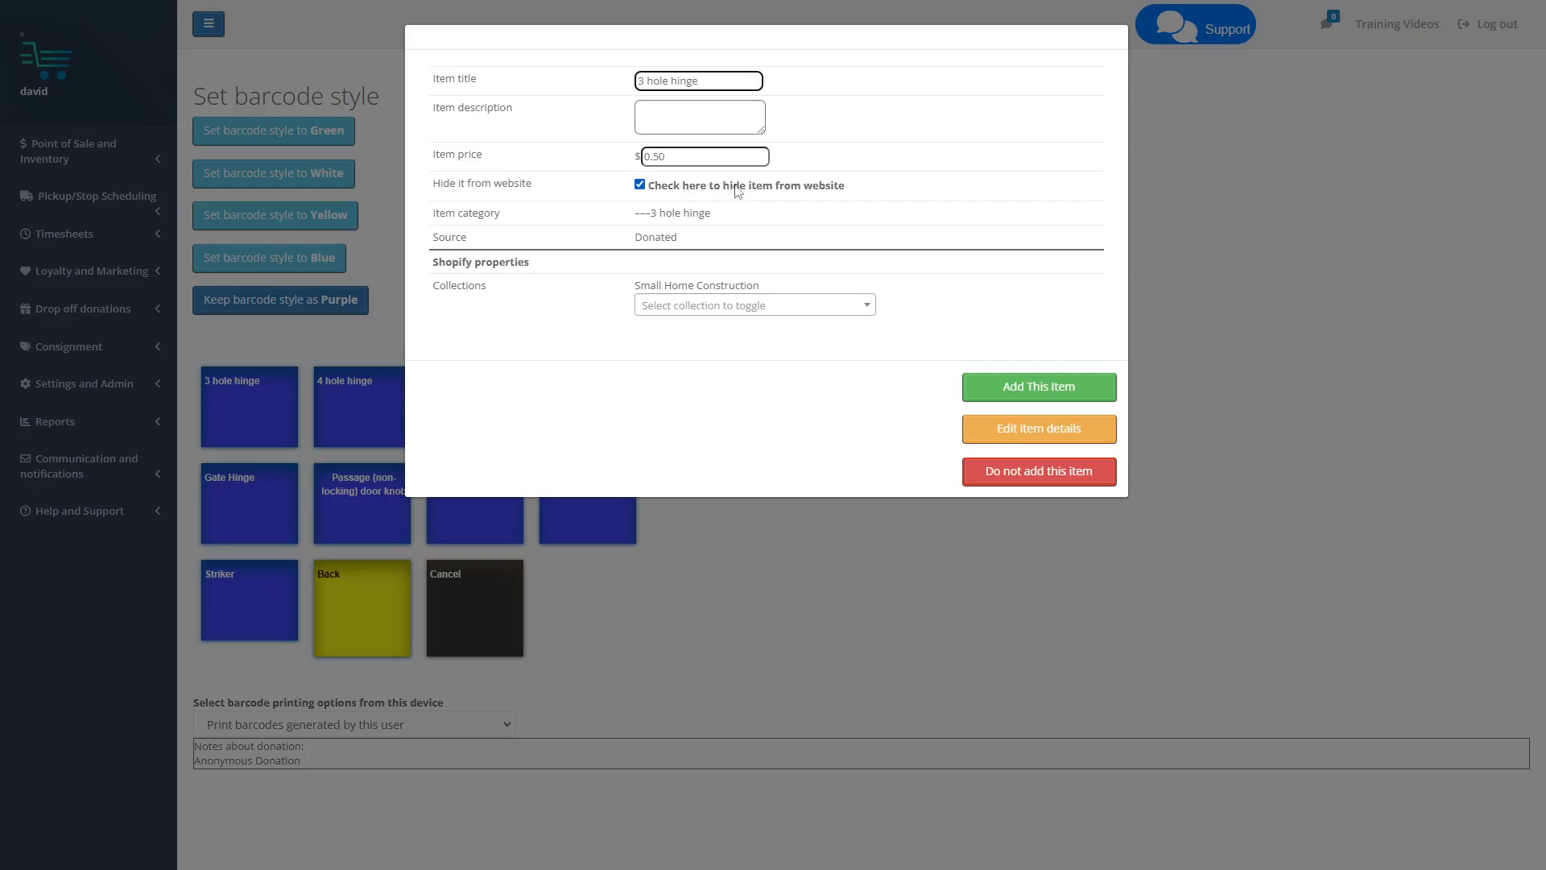
pyautogui.click(737, 191)
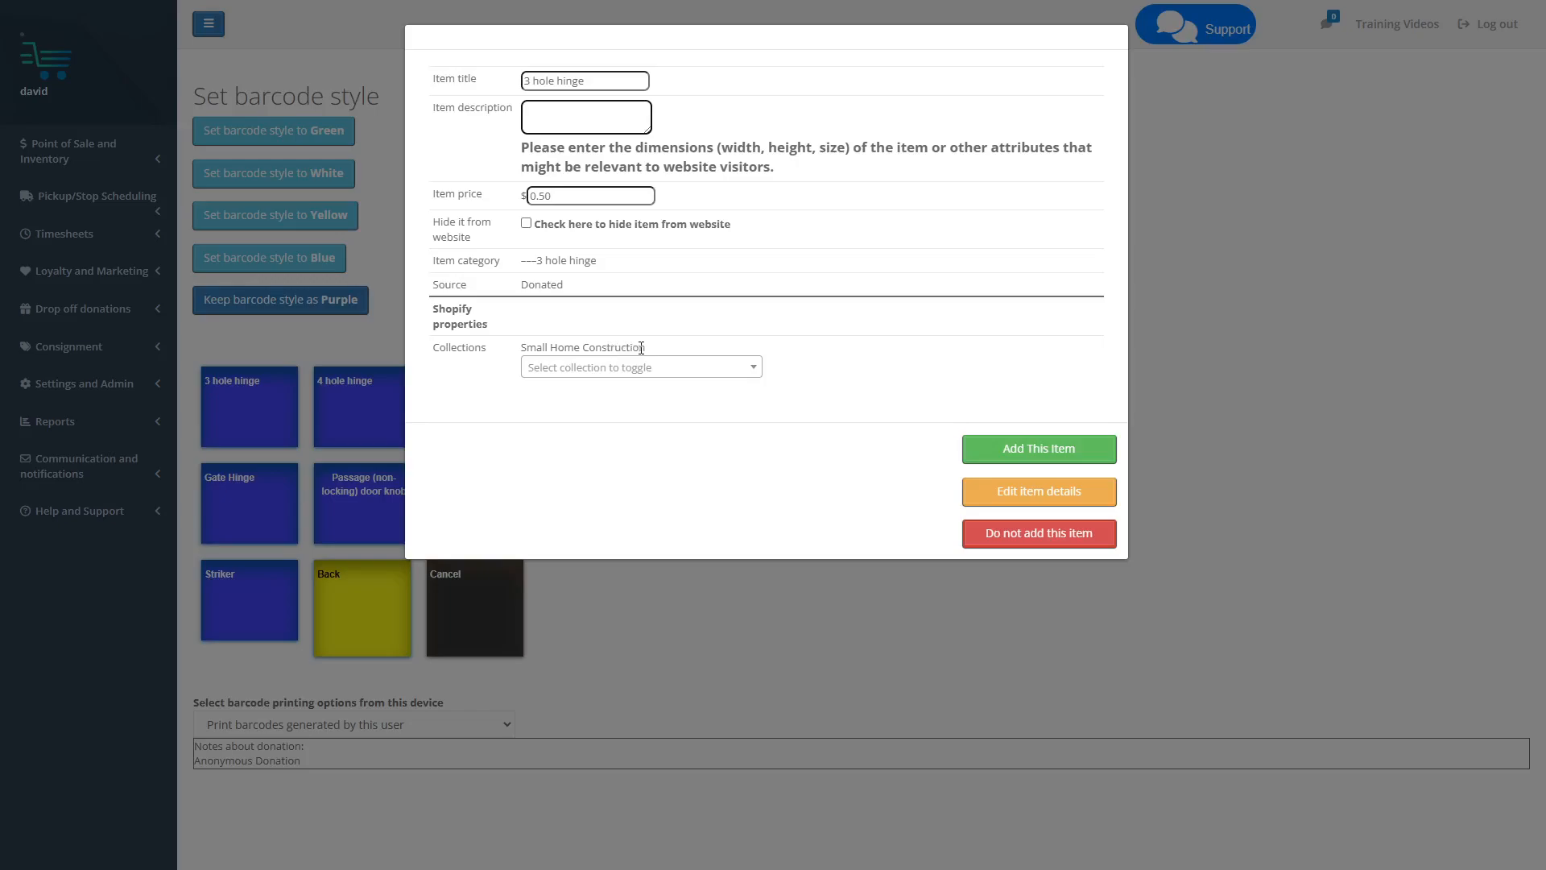
# - Remove the Small Home Construction collection from the new item and add it back
pyautogui.moveTo(654, 349)
pyautogui.mouseDown()
pyautogui.moveTo(535, 351)
pyautogui.moveTo(667, 354)
pyautogui.mouseUp()
pyautogui.click(671, 367)
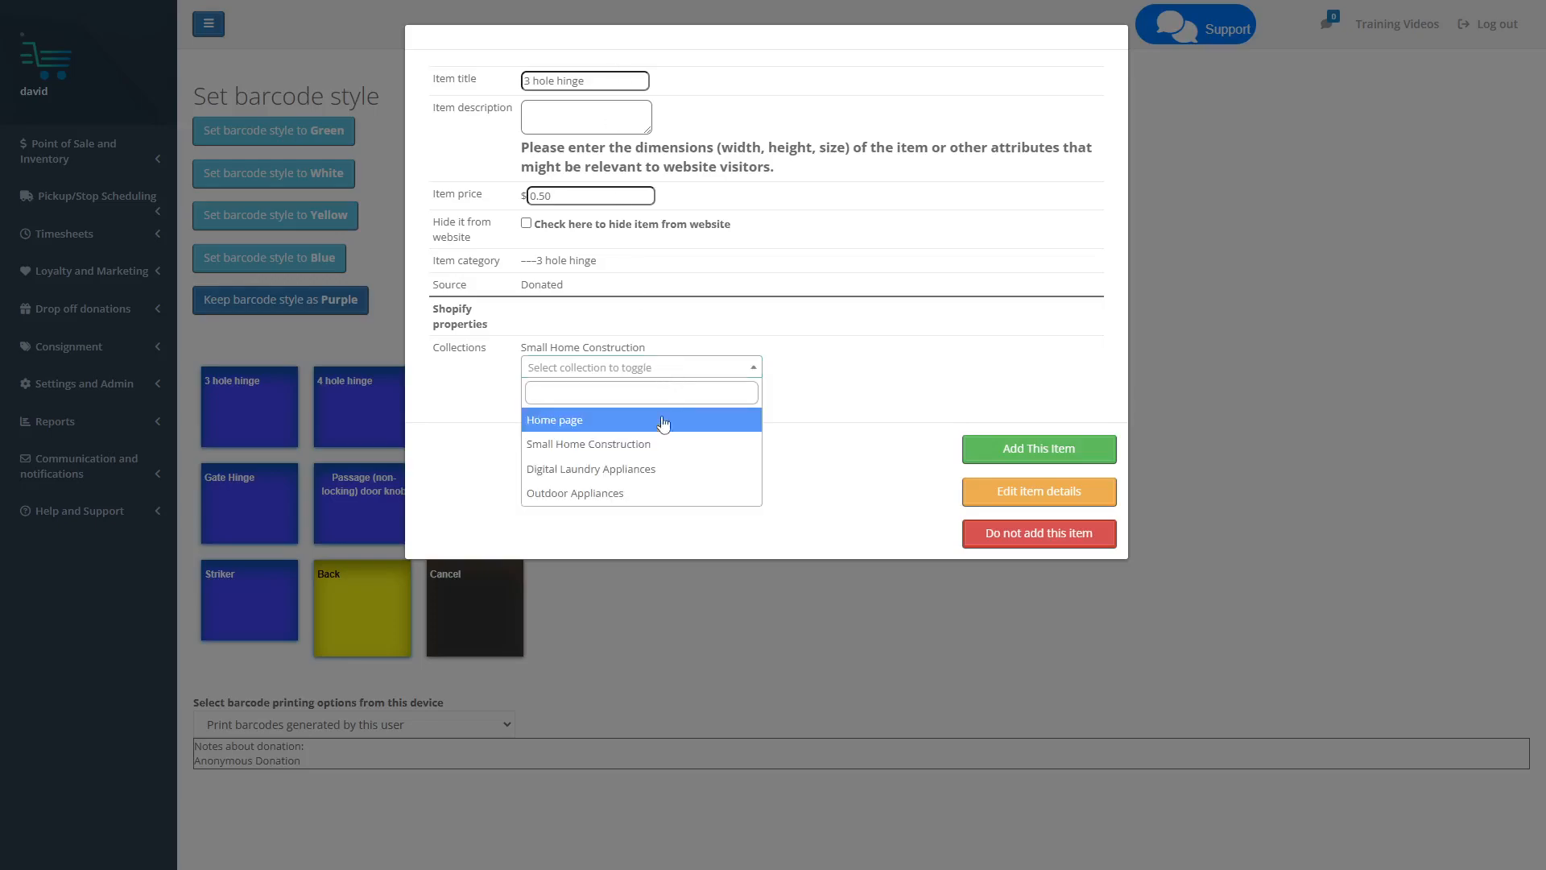
pyautogui.click(620, 446)
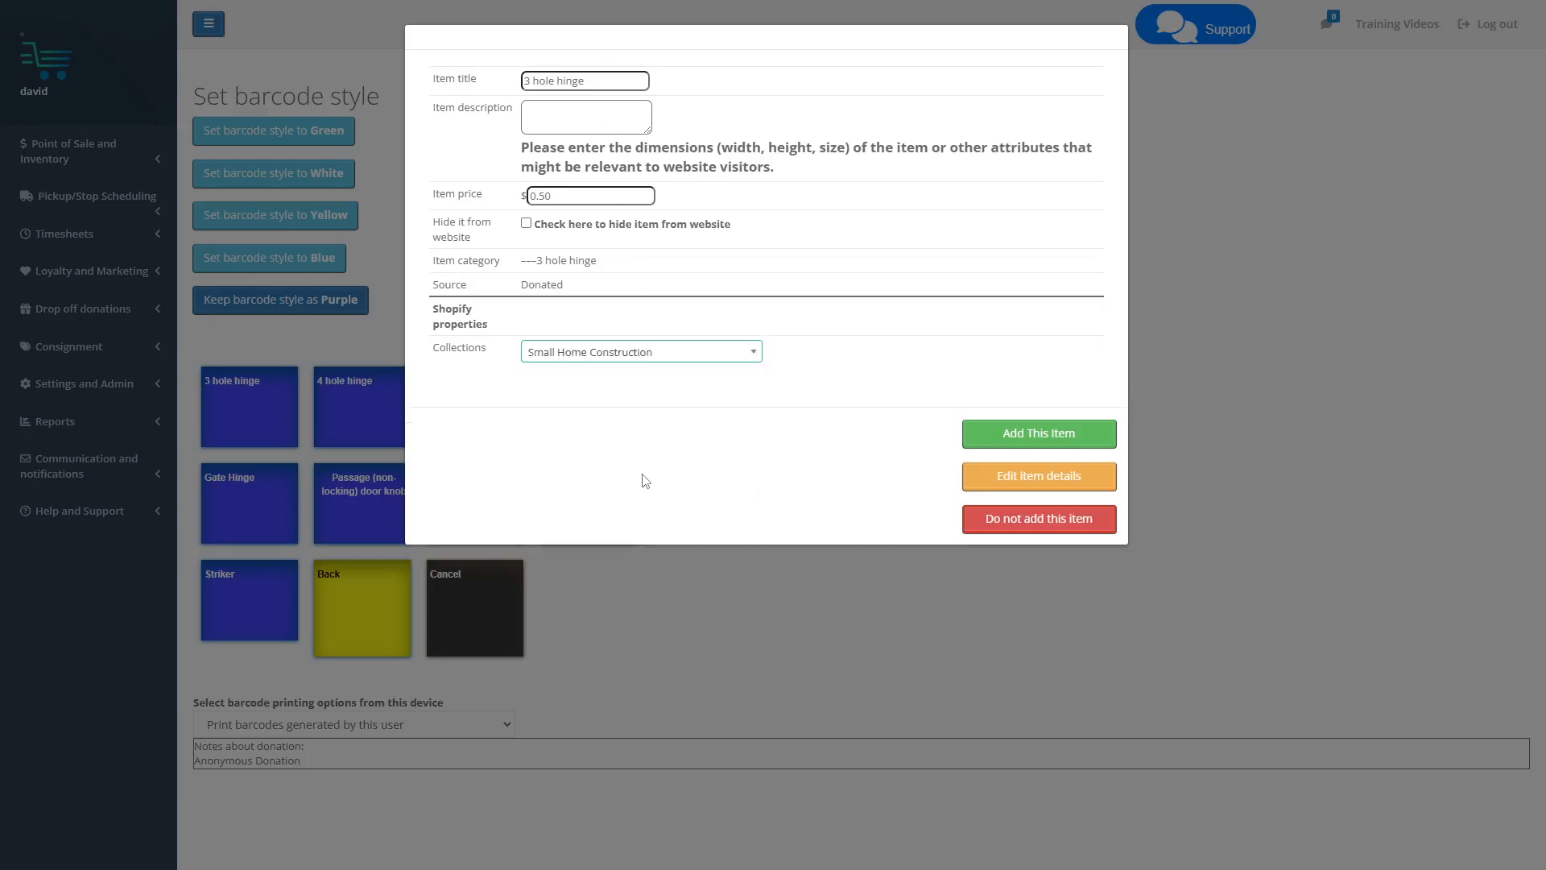
pyautogui.click(627, 354)
pyautogui.click(620, 435)
# - Assign the Home page collection to the new 3 hole hinge item as well and add the item
pyautogui.click(619, 368)
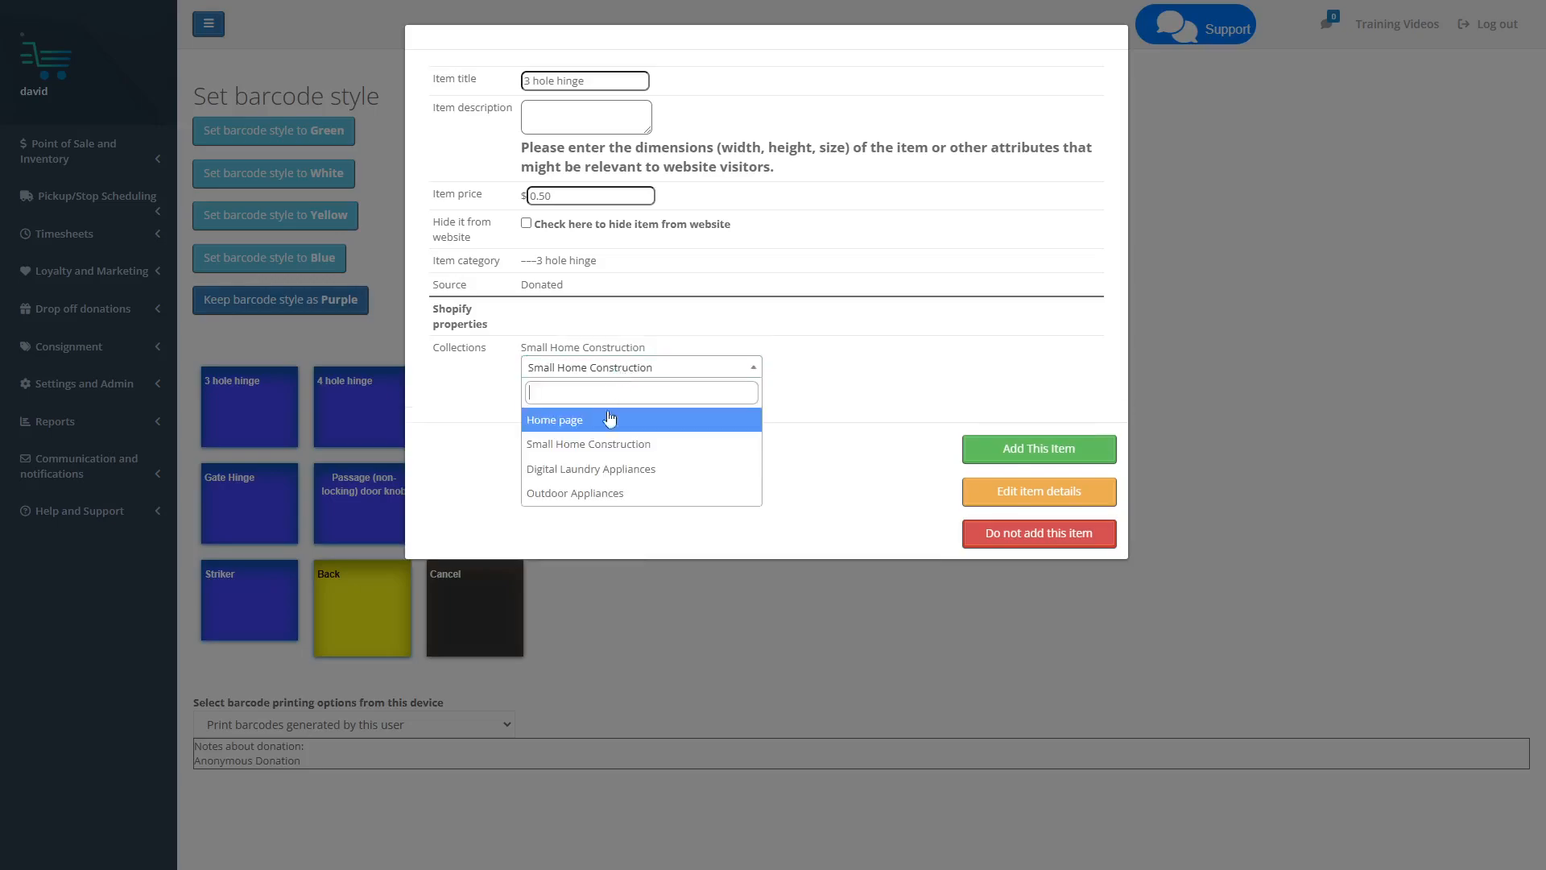
pyautogui.click(569, 421)
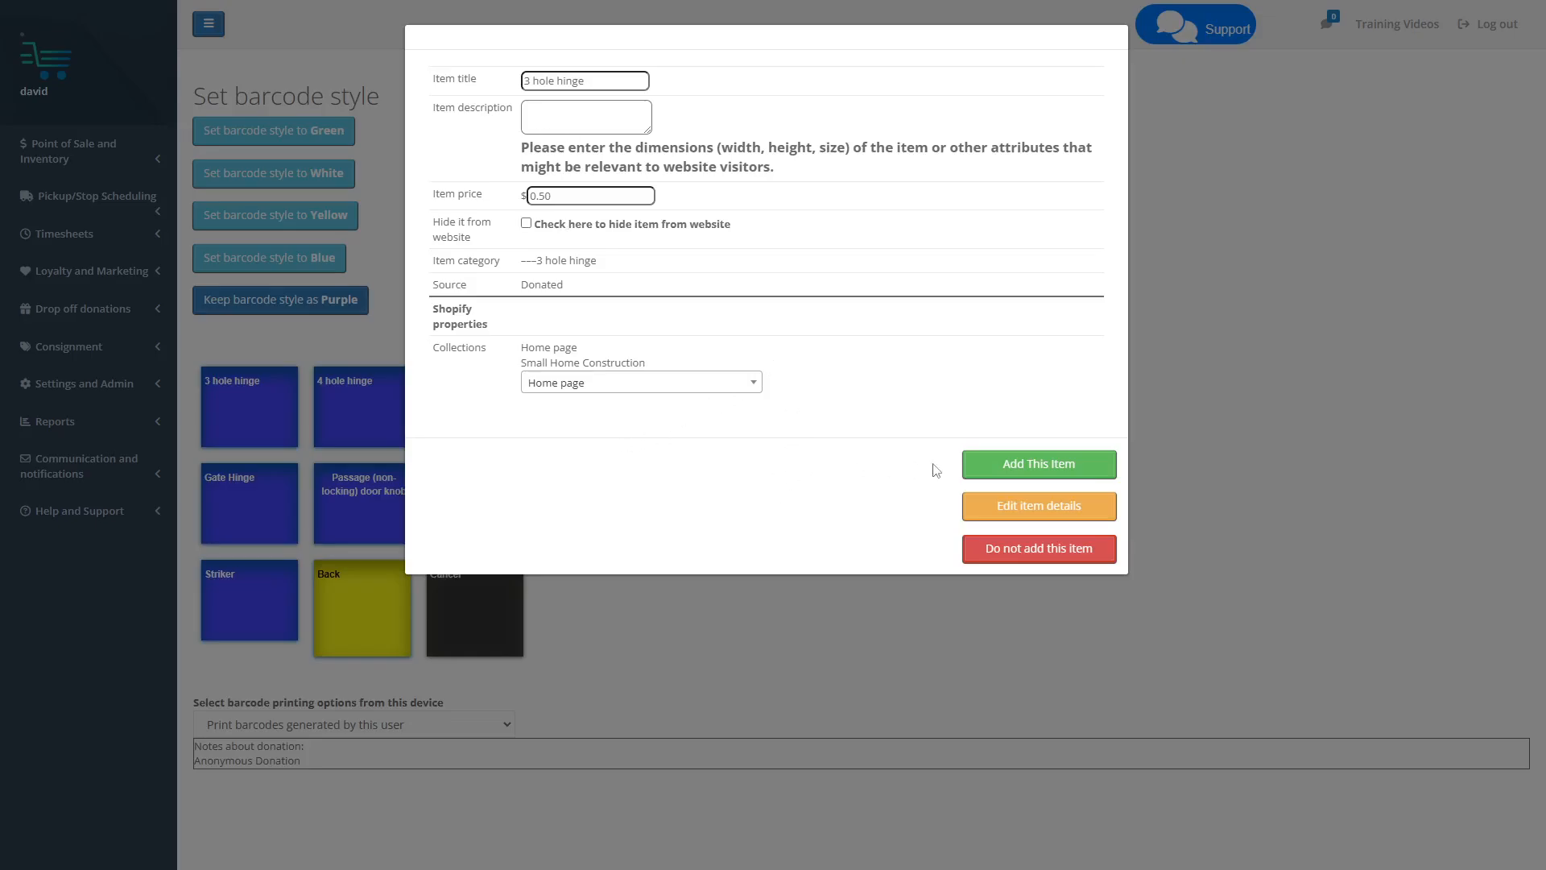
pyautogui.click(1012, 475)
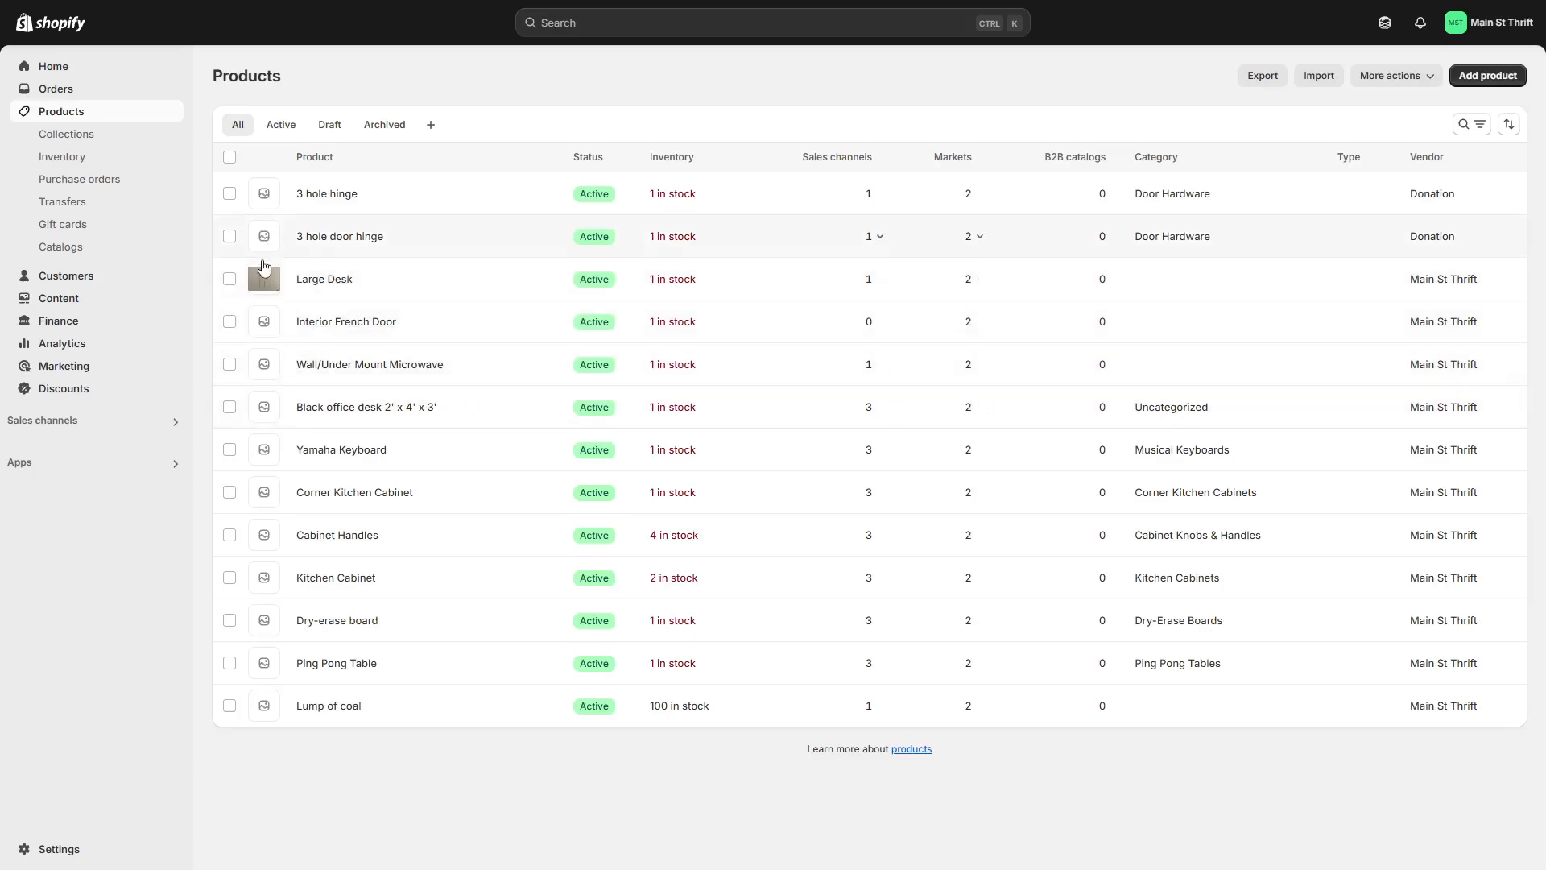
# - Open the 3 hole hinge product in Shopify and examine its category, vendor, price and collections
pyautogui.click(327, 194)
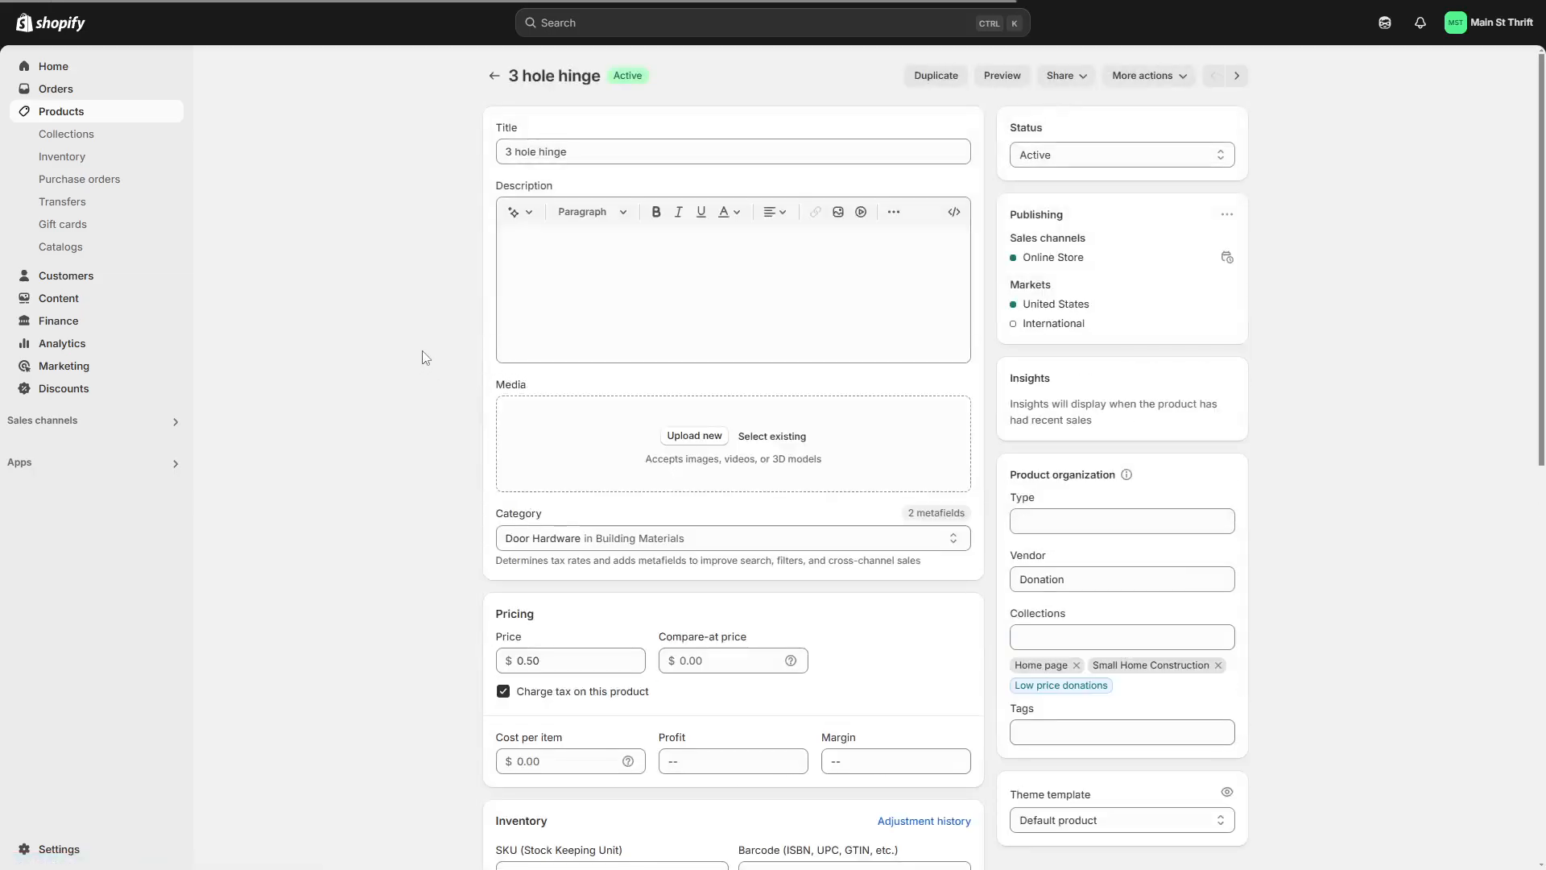
pyautogui.scroll(-2, 442, 338)
pyautogui.scroll(1, 1046, 636)
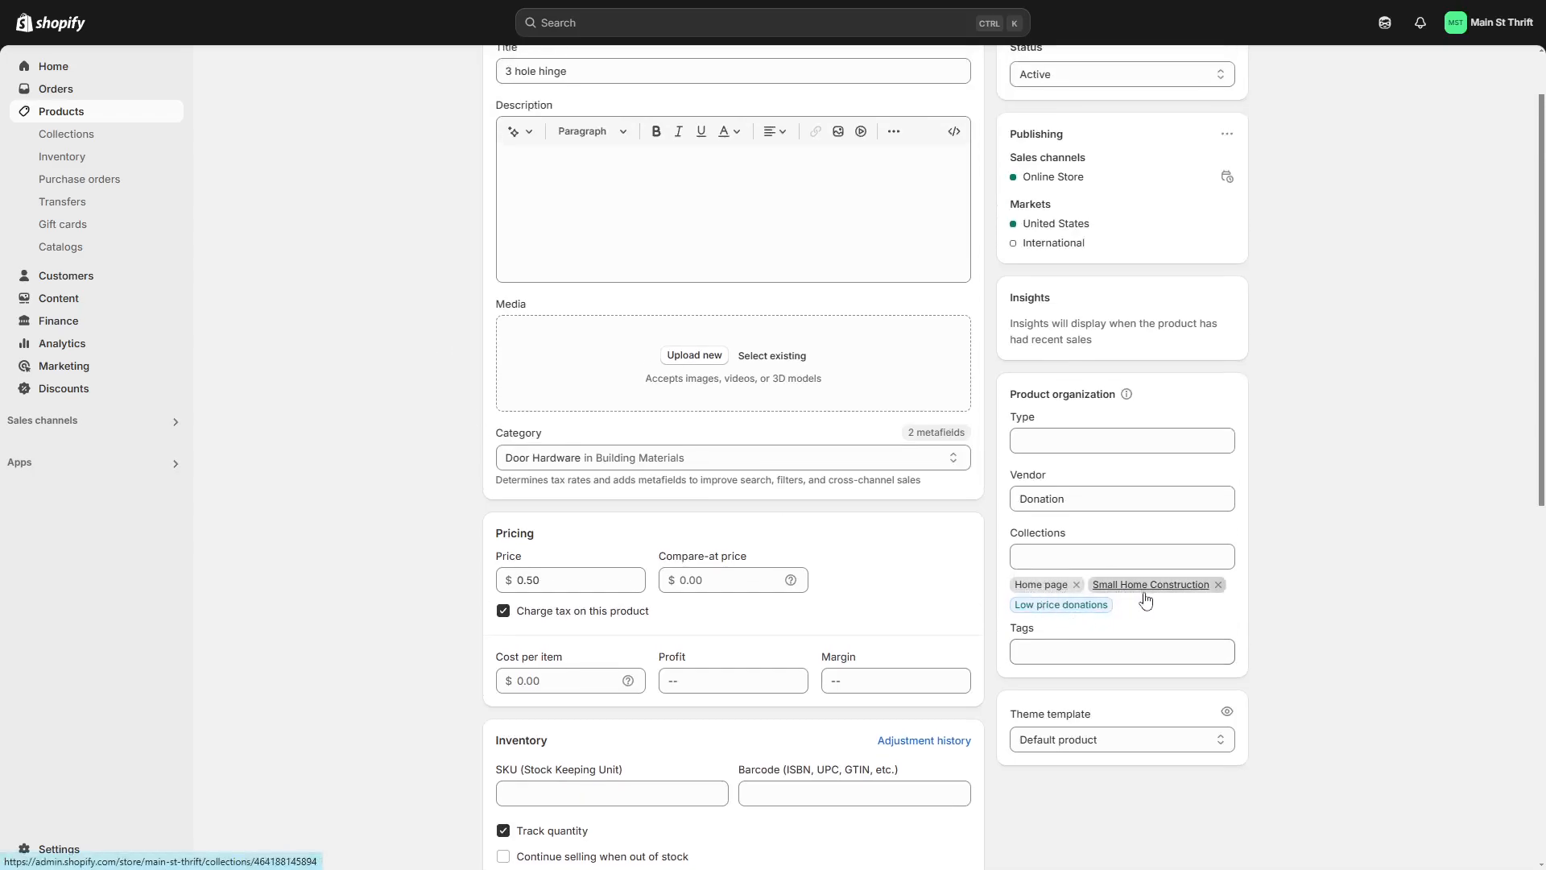
pyautogui.scroll(1, 1298, 501)
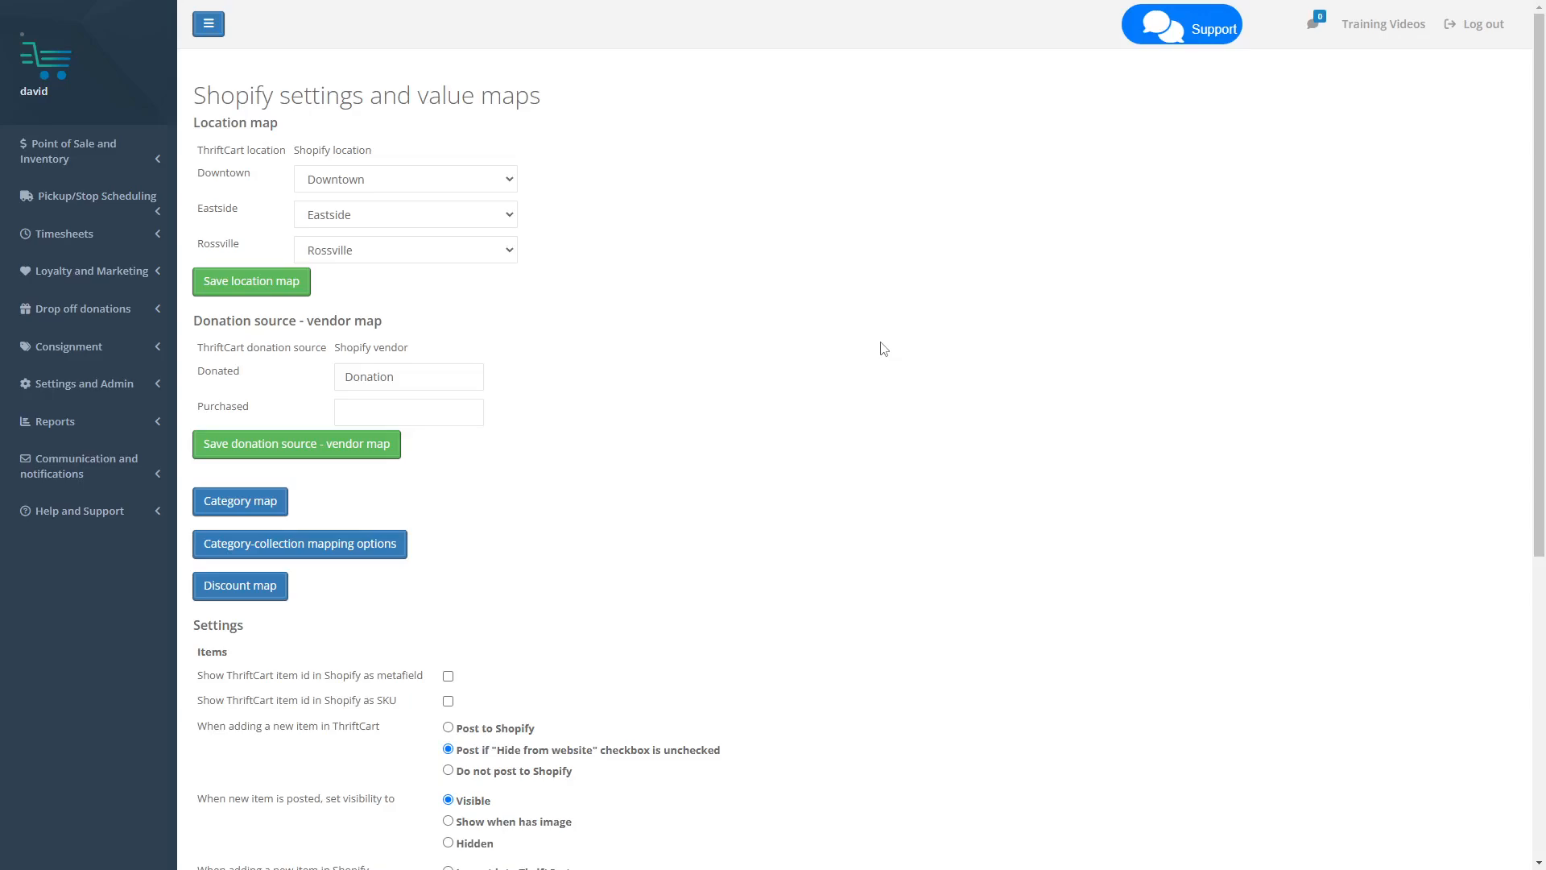
# - Enable showing the ThriftCart item id in Shopify as both a metafield and the SKU, and save the settings
pyautogui.scroll(-2, 884, 349)
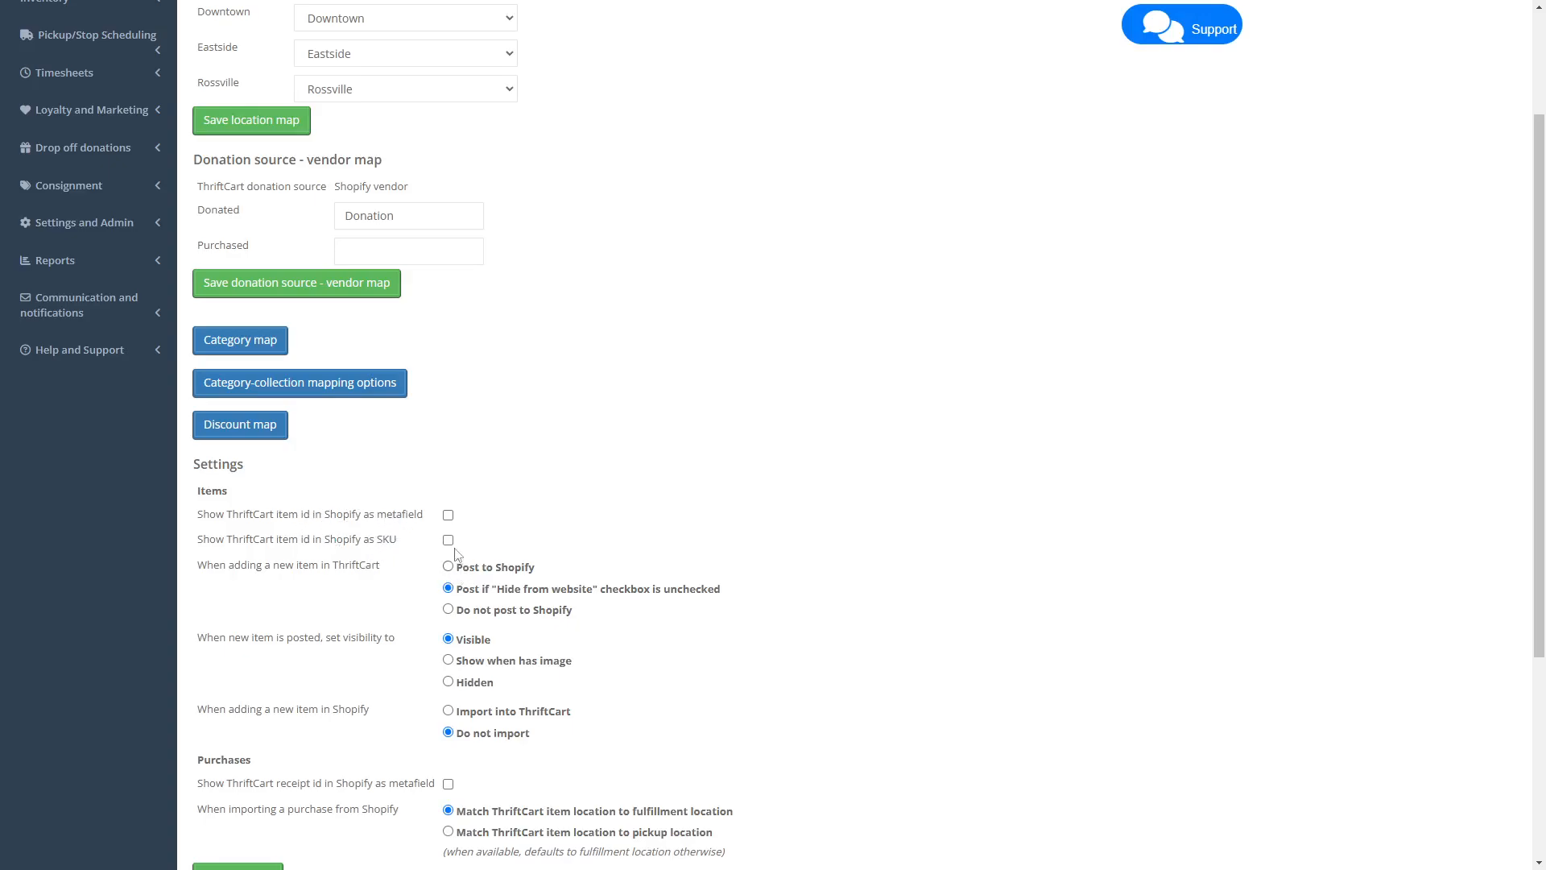
pyautogui.click(447, 515)
pyautogui.click(448, 539)
pyautogui.scroll(-3, 451, 544)
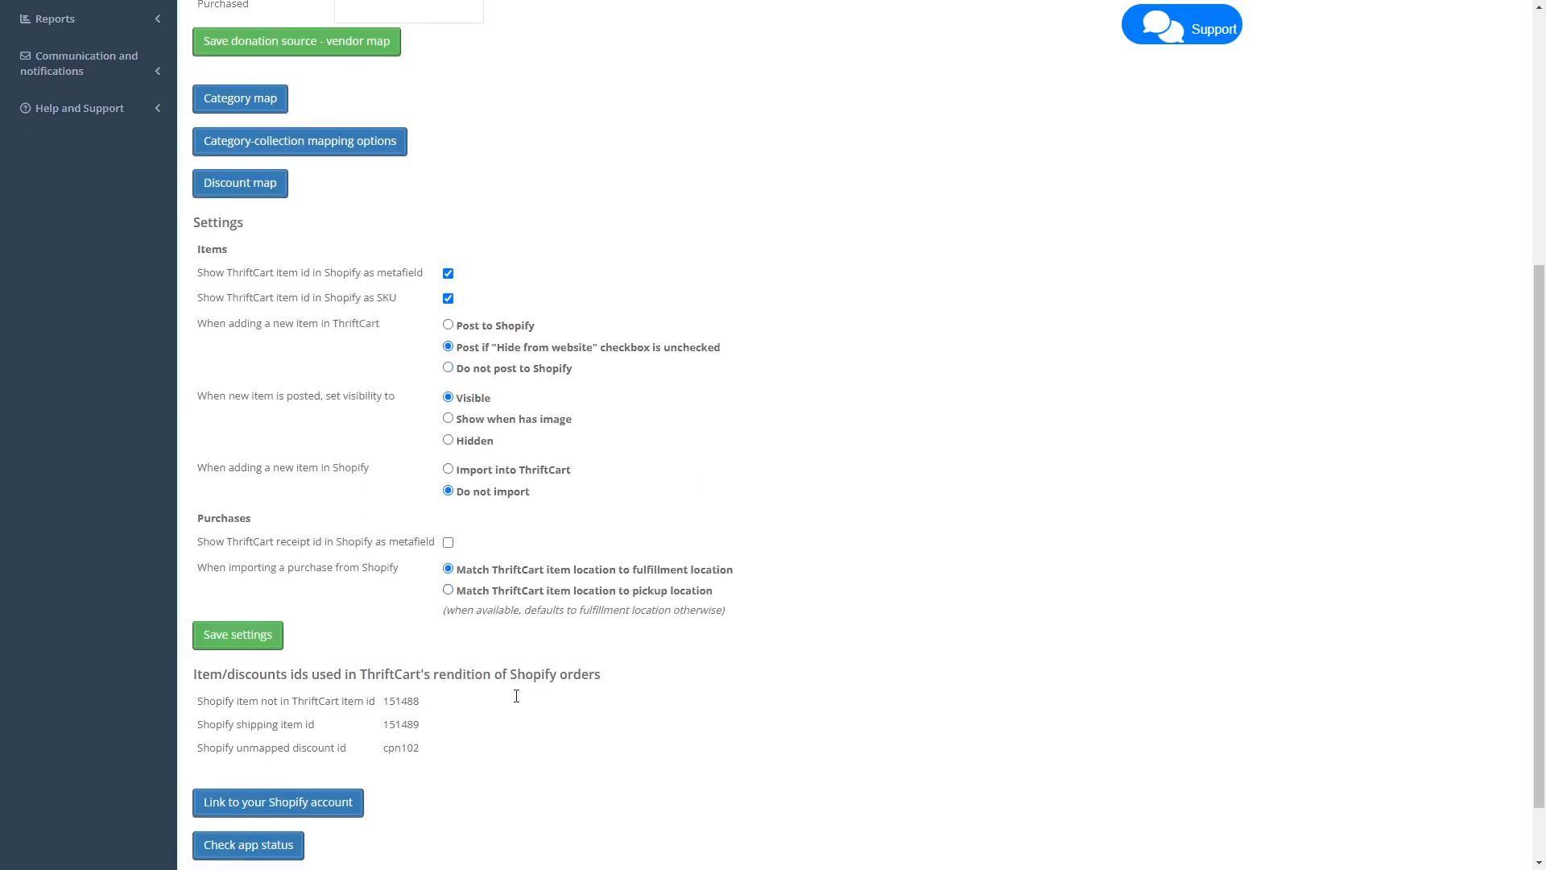
pyautogui.click(258, 640)
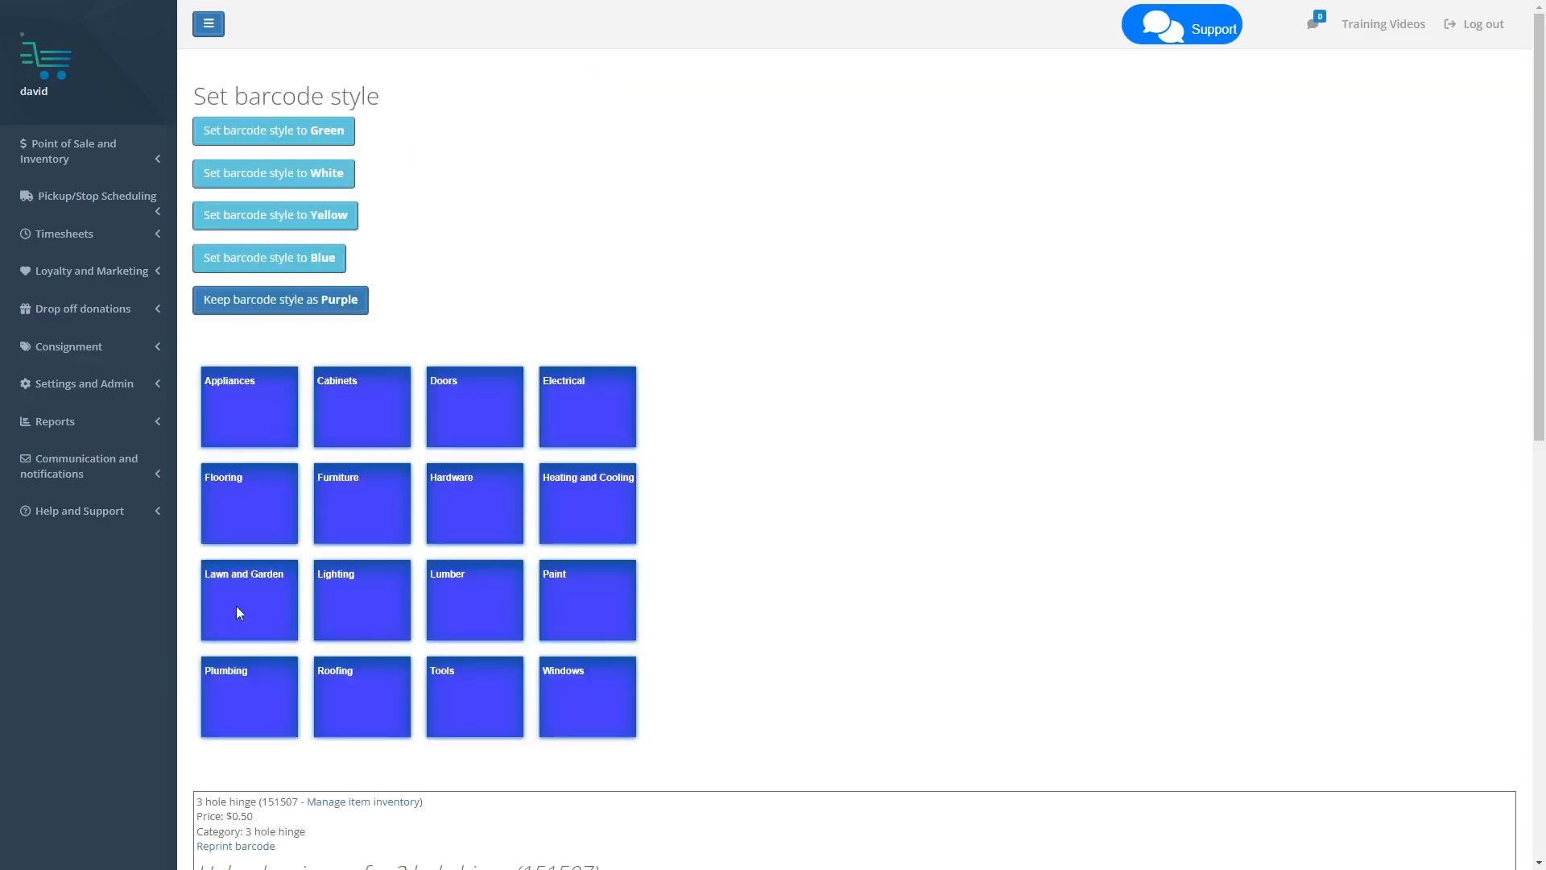
# - Add a $75.00 Grill item from Lawn and Garden that is not hidden from the website
pyautogui.click(239, 612)
pyautogui.click(267, 515)
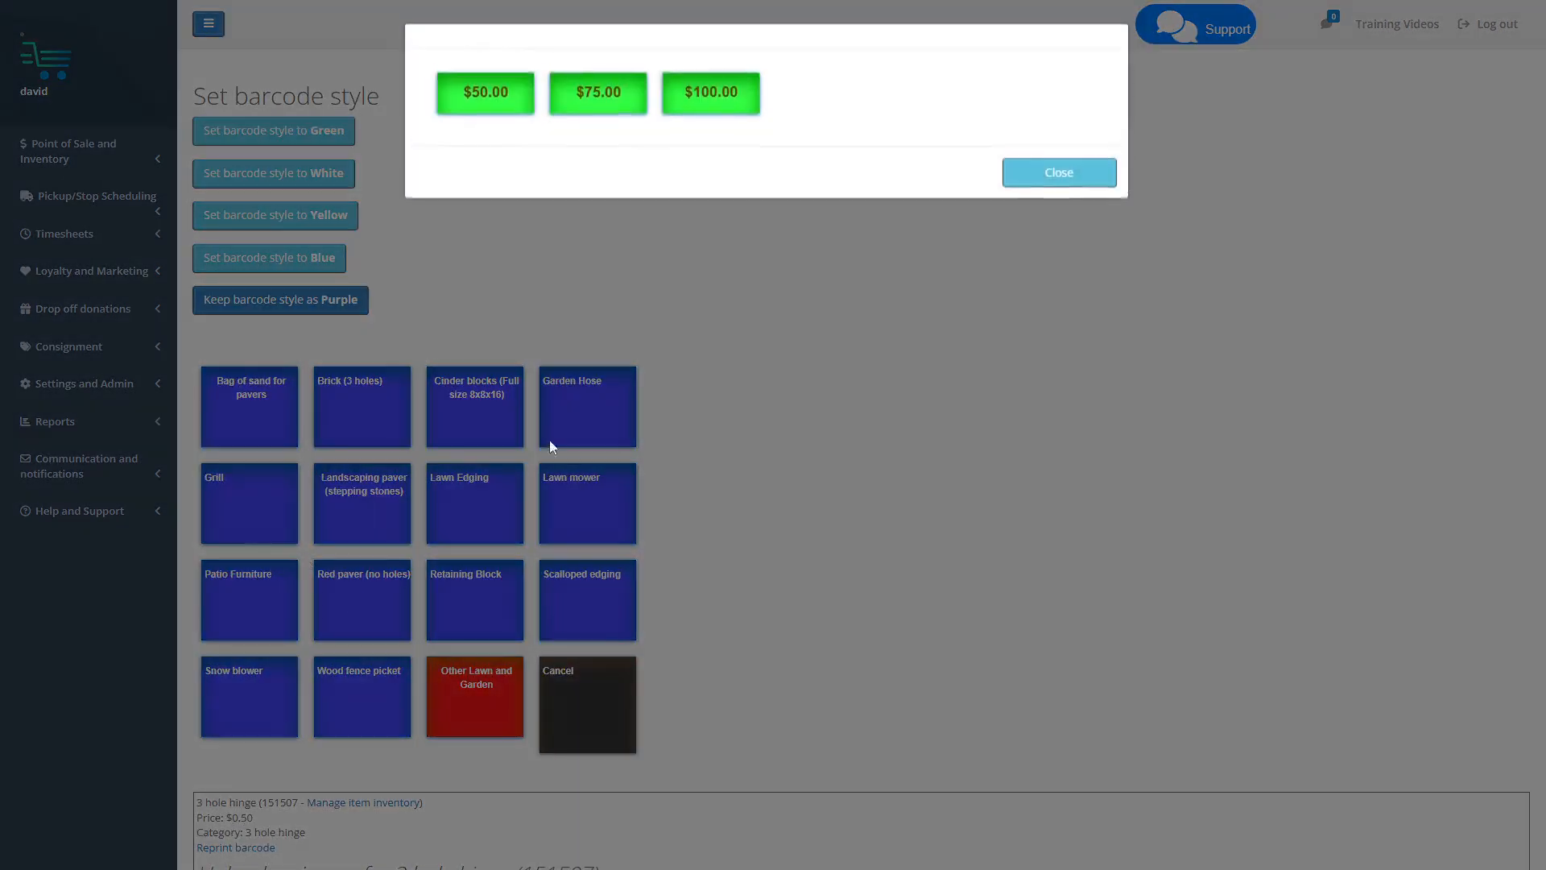
pyautogui.click(623, 93)
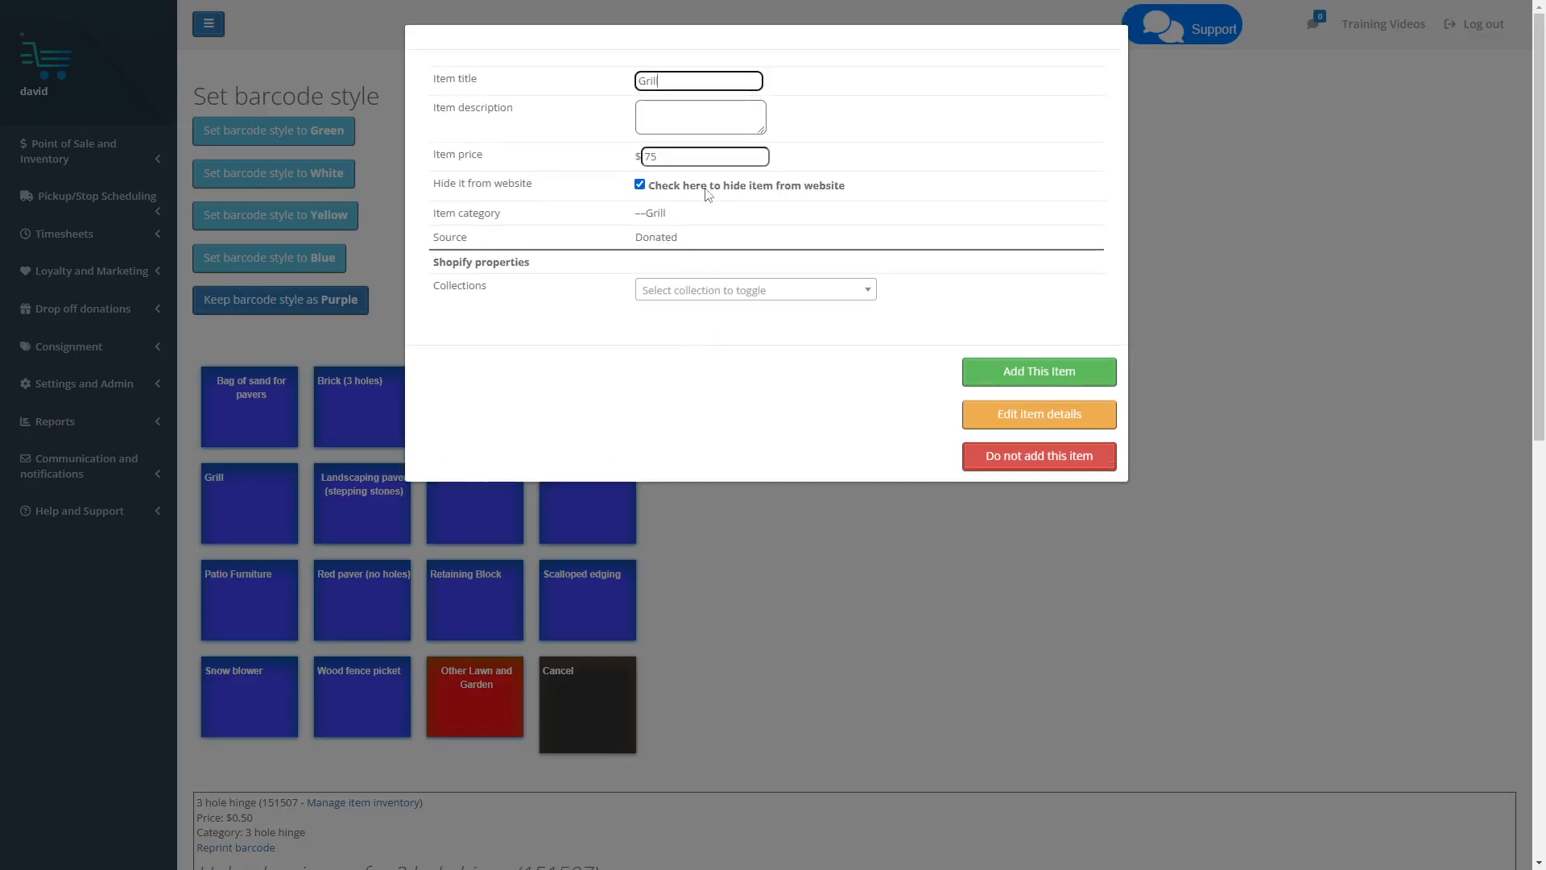
pyautogui.click(701, 187)
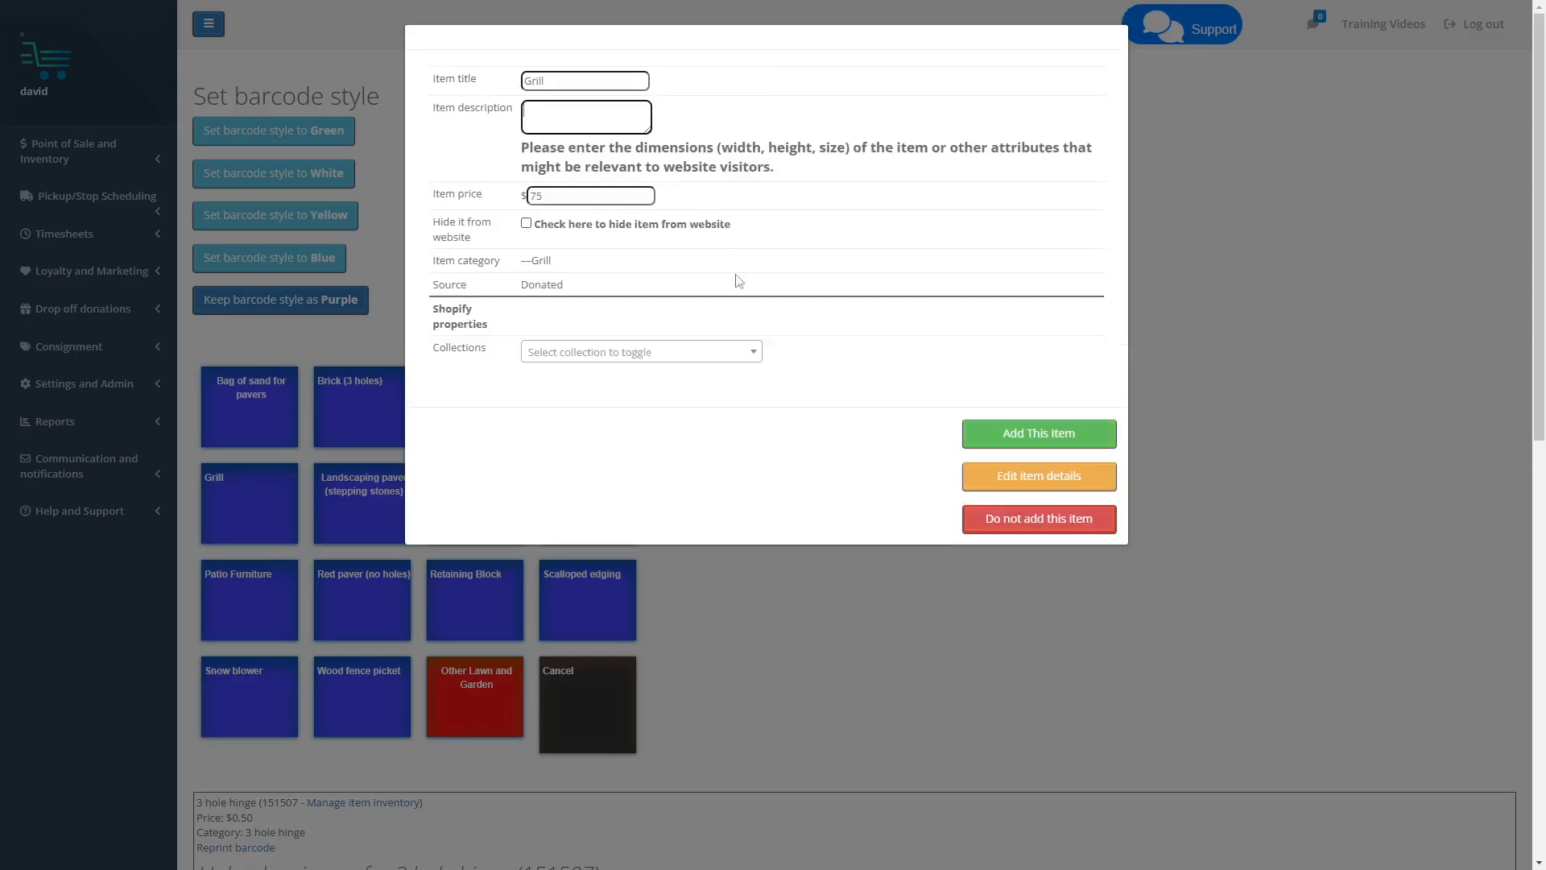
pyautogui.click(1019, 440)
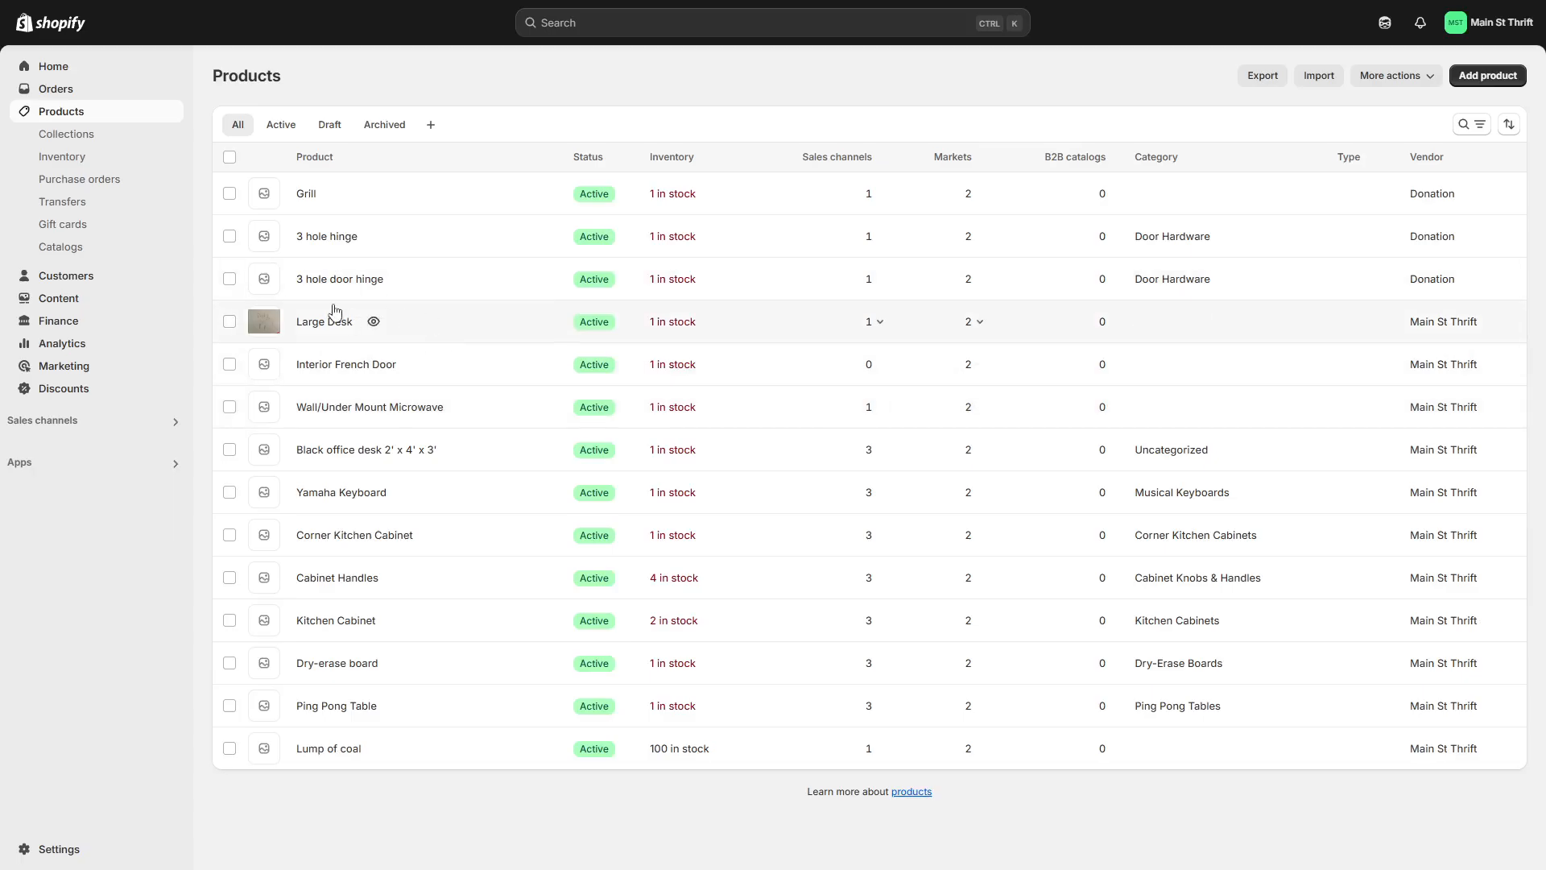
# - Open the Grill product in Shopify and examine its SKU, inventory and ThriftCart item id metafield
pyautogui.click(306, 194)
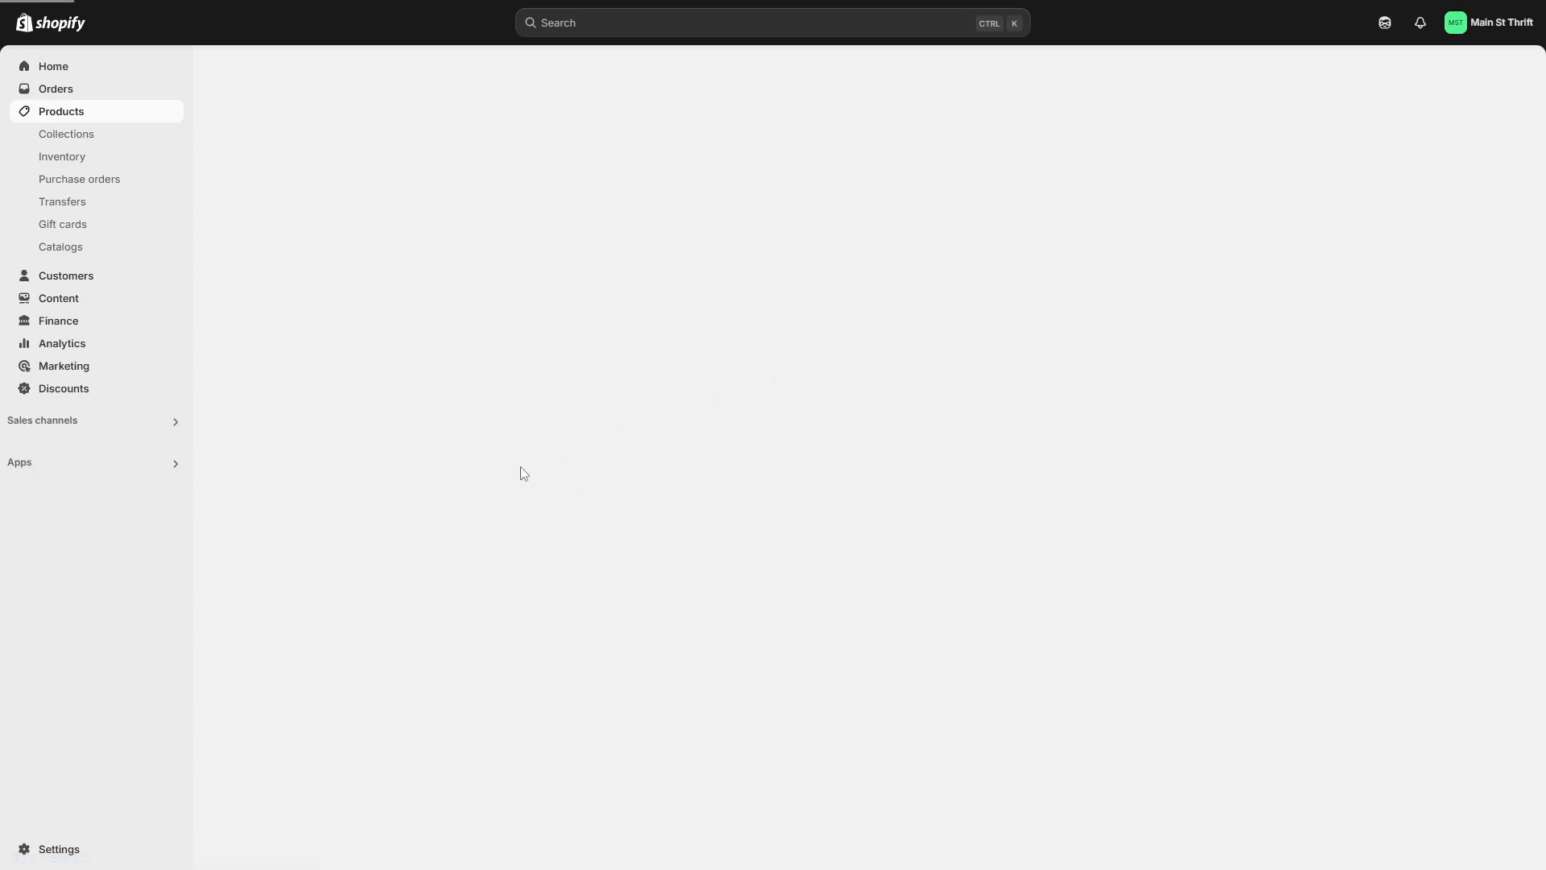
pyautogui.scroll(-5, 418, 391)
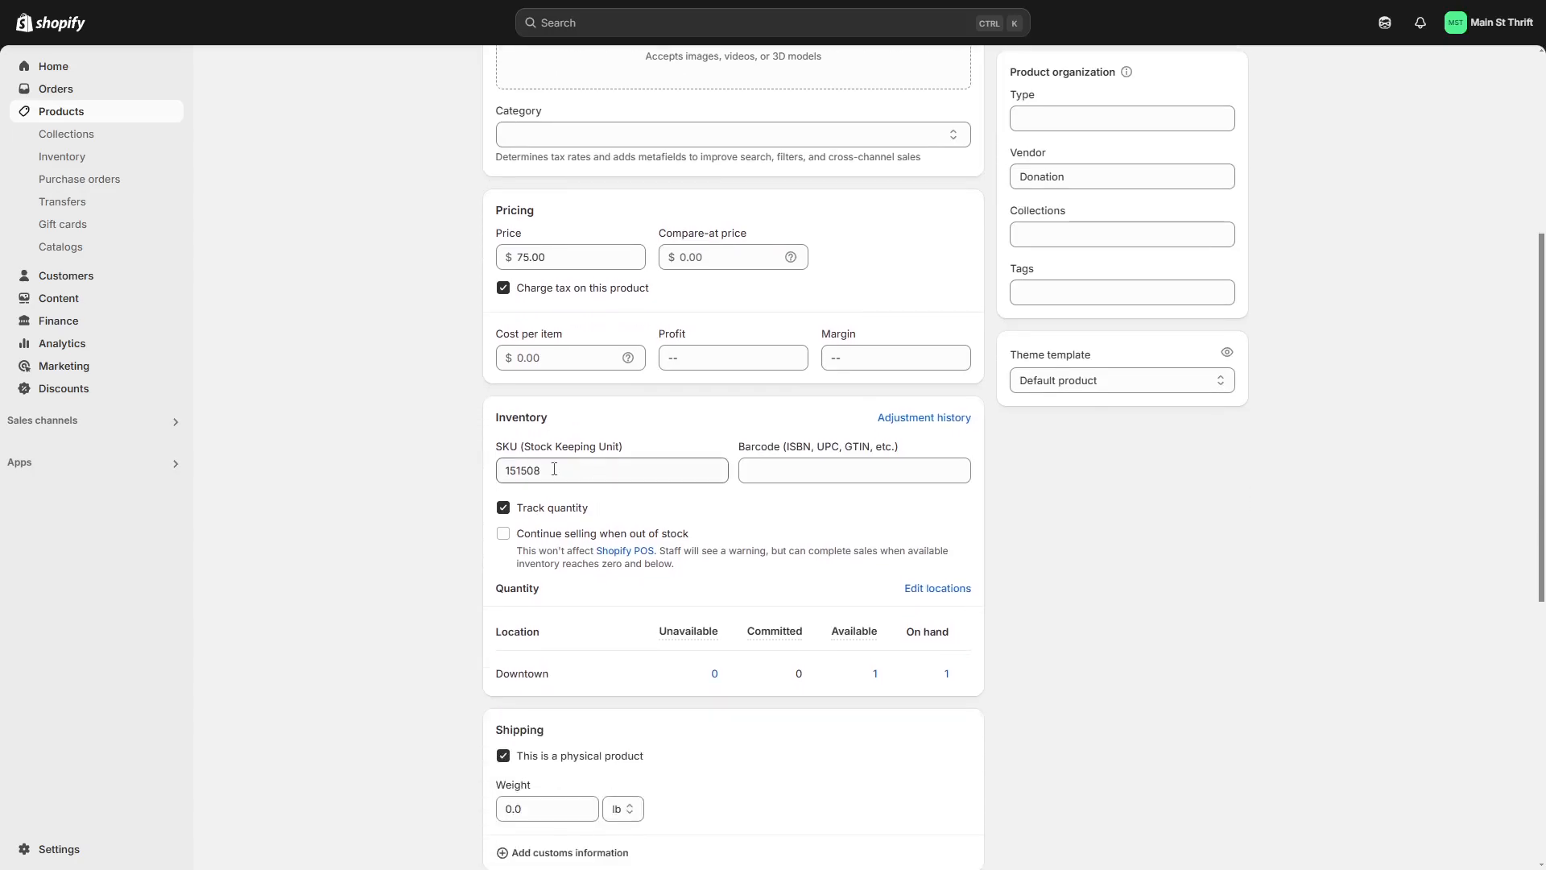
pyautogui.moveTo(554, 470); pyautogui.dragTo(429, 480)
pyautogui.click(409, 474)
pyautogui.scroll(-3, 378, 455)
pyautogui.scroll(-4, 379, 455)
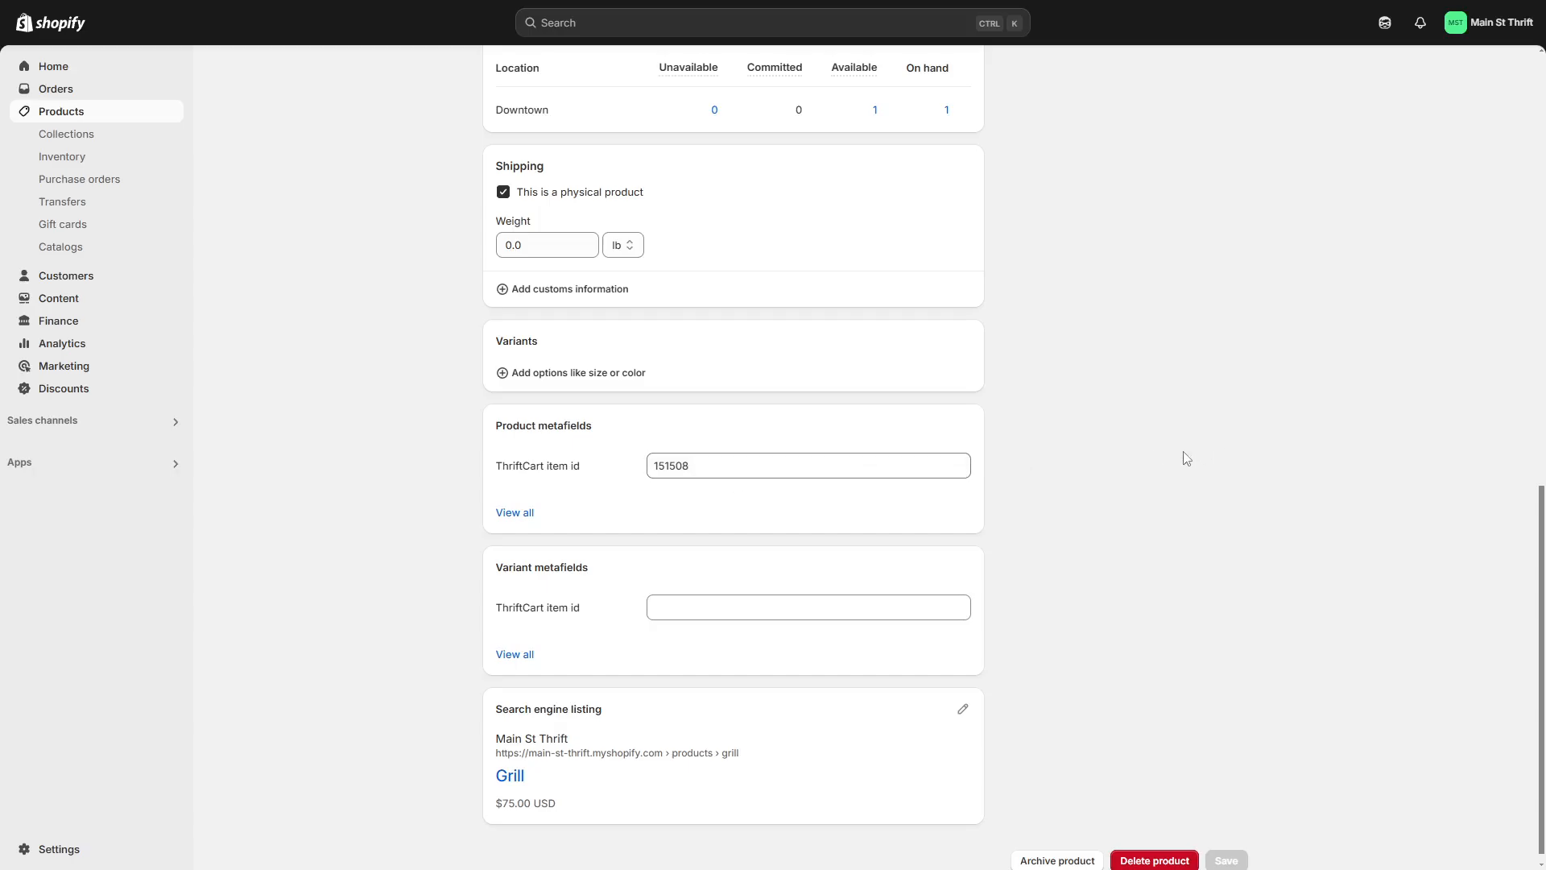
pyautogui.scroll(3, 1065, 464)
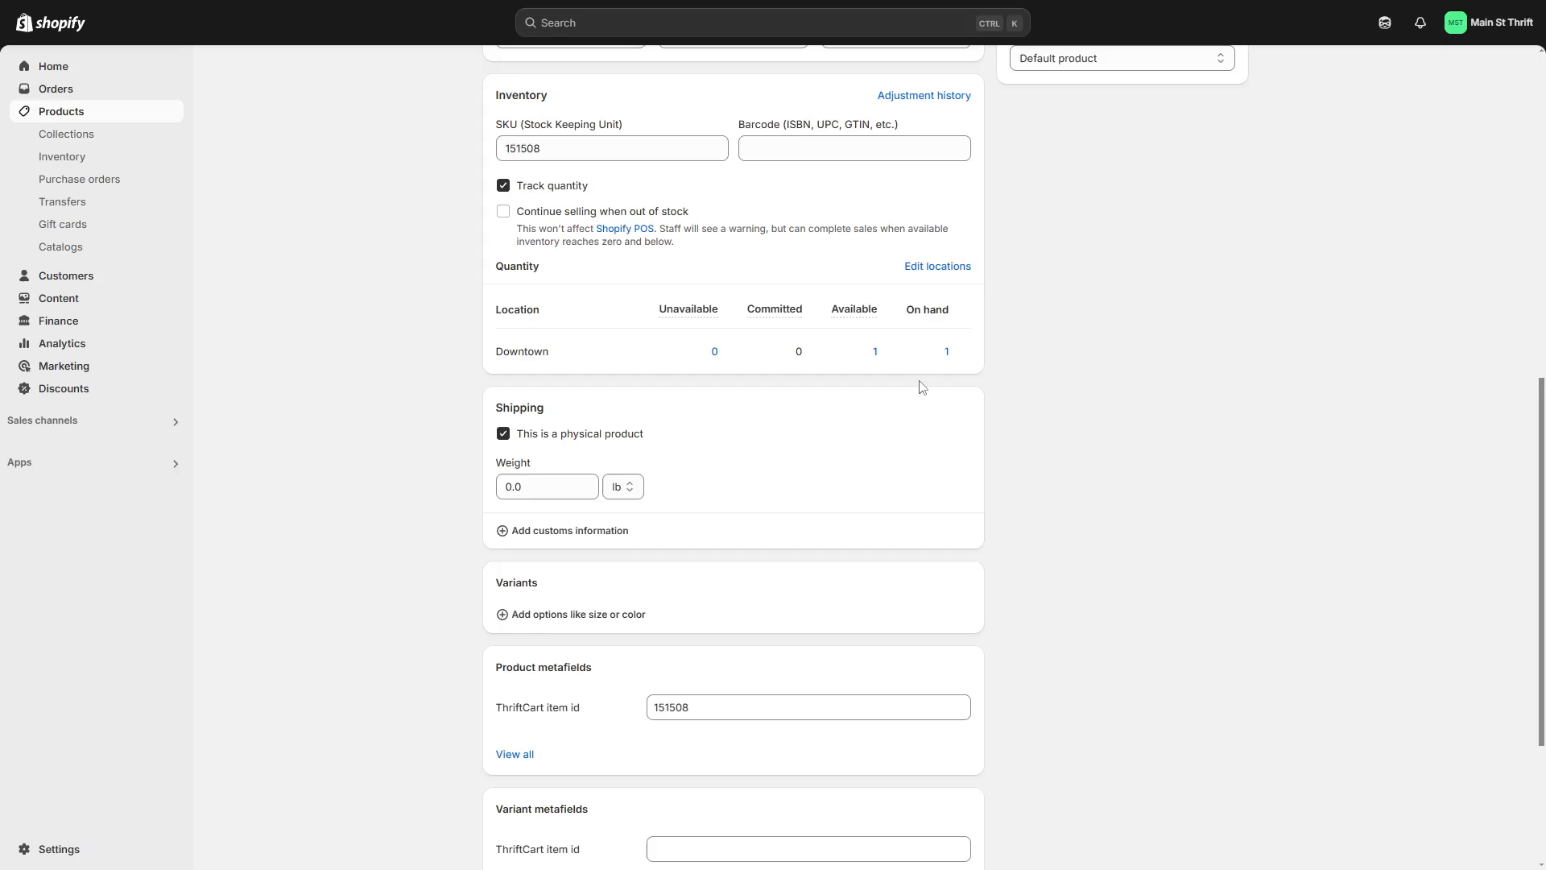
pyautogui.scroll(2, 1168, 459)
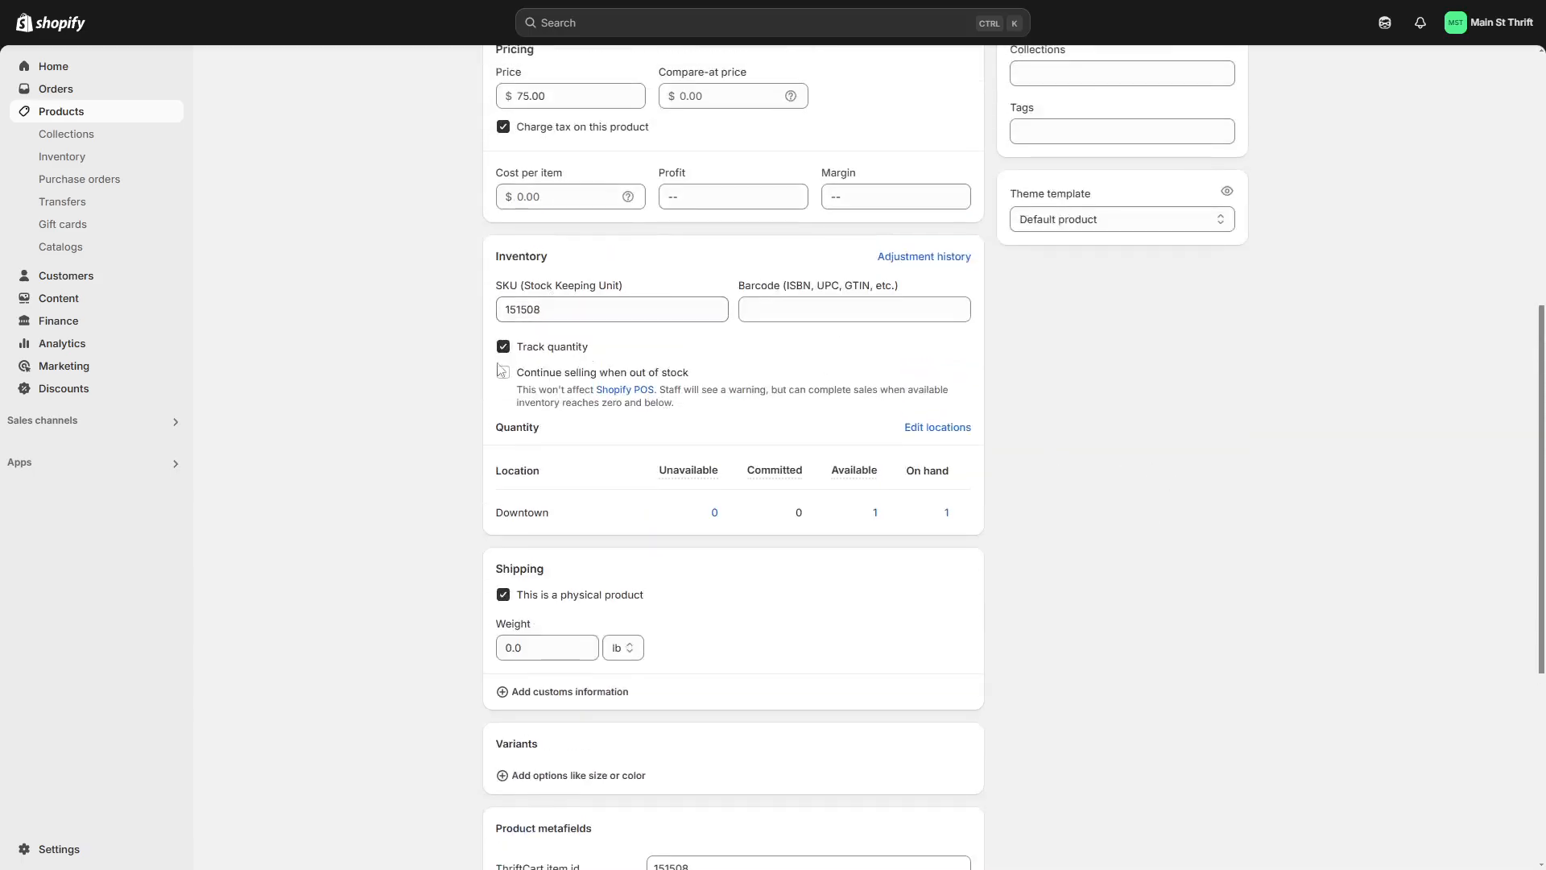
pyautogui.scroll(4, 398, 427)
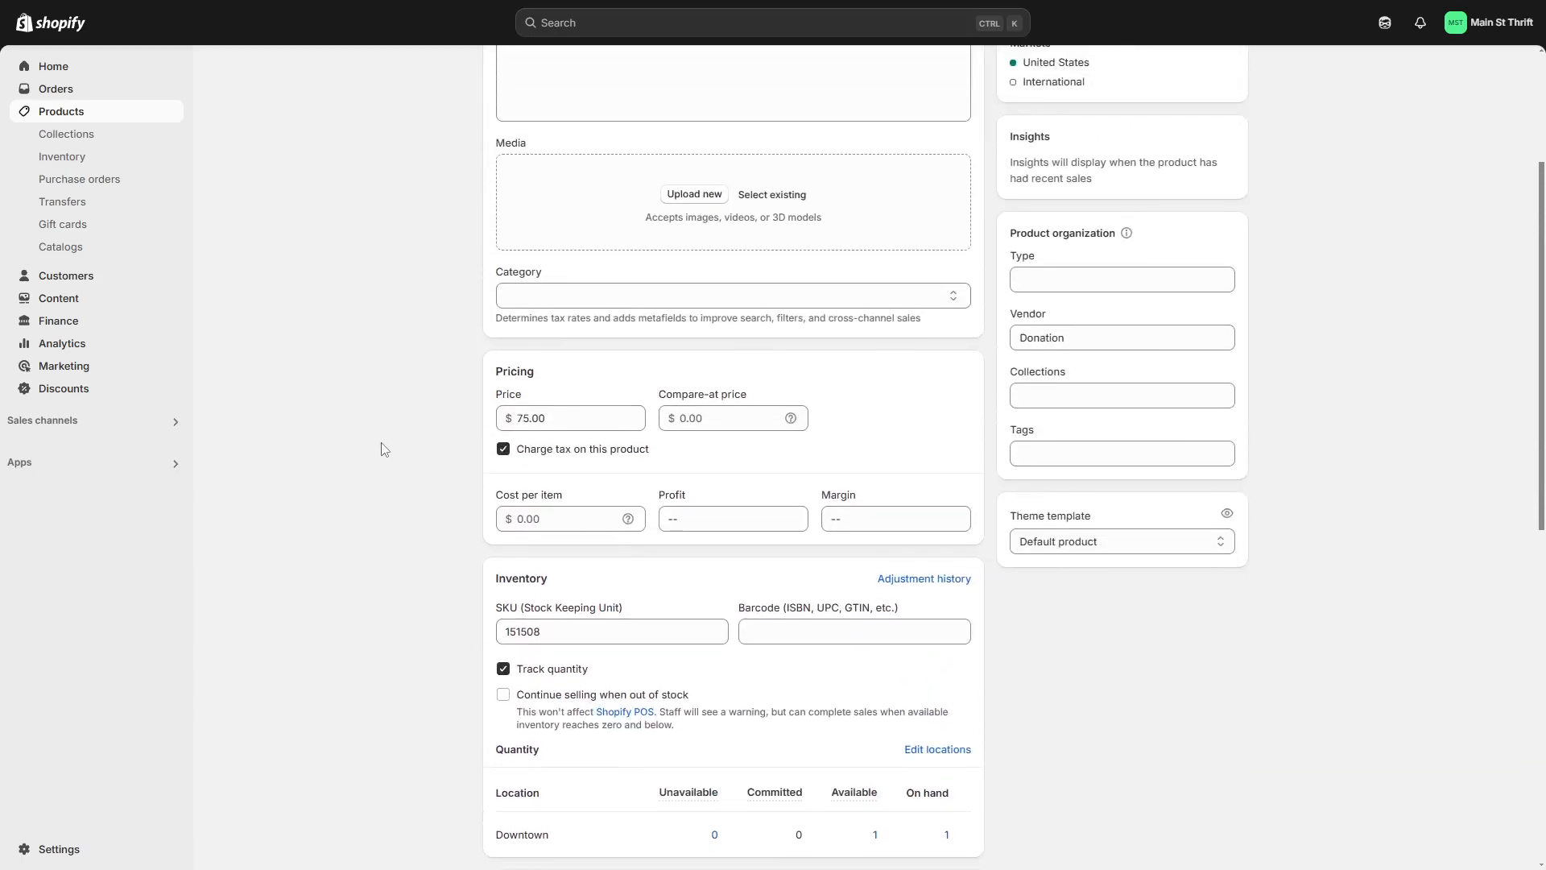
pyautogui.scroll(3, 378, 467)
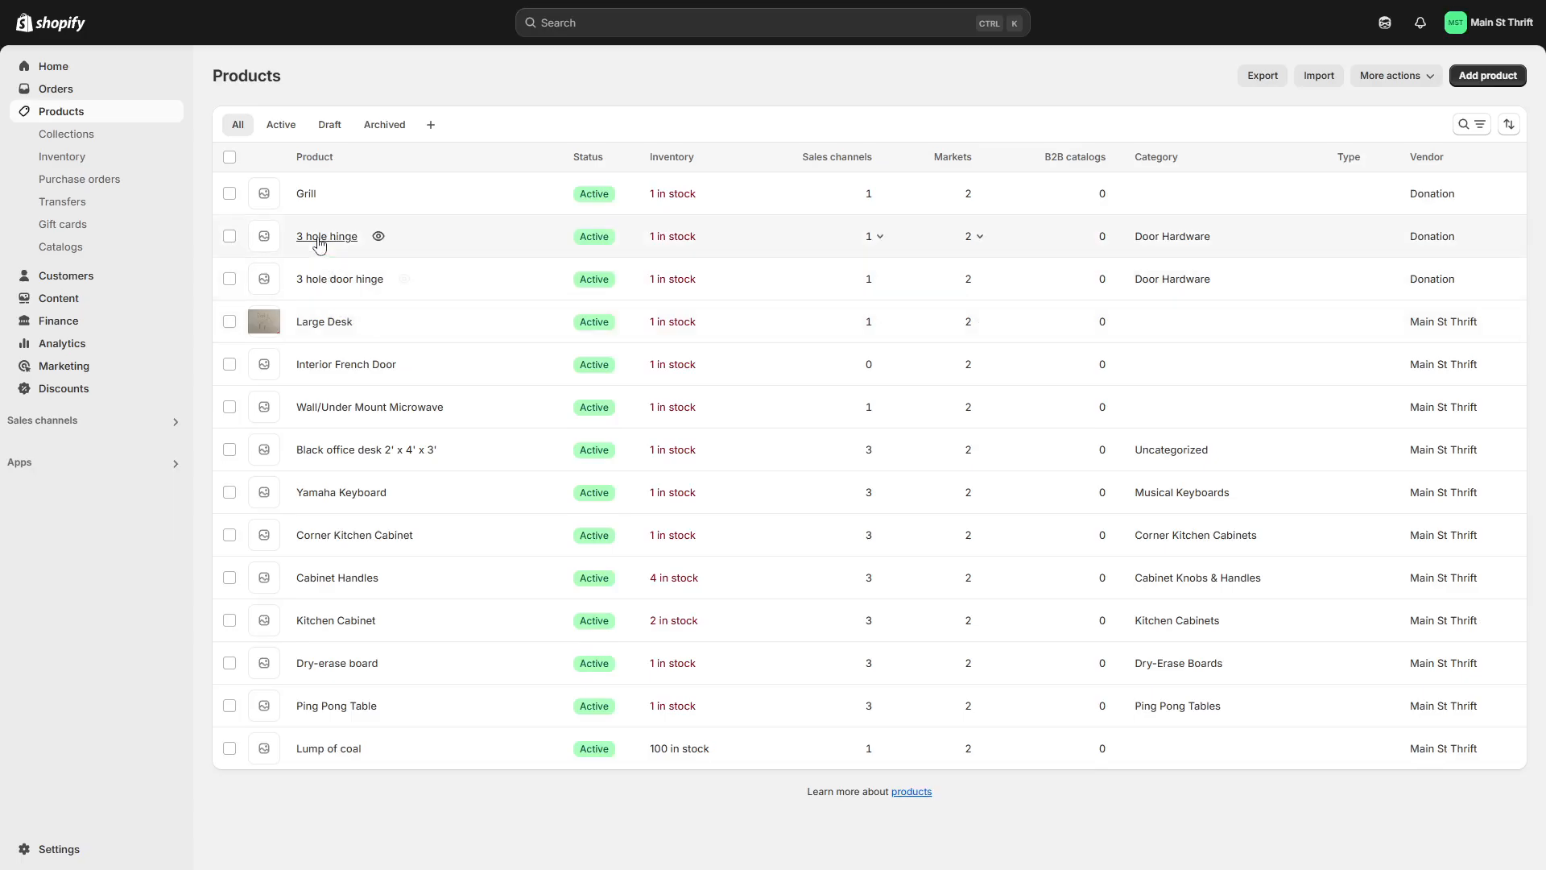
# - Open the 3 hole hinge product in Shopify and check its SKU and ThriftCart item id metafield
pyautogui.click(319, 238)
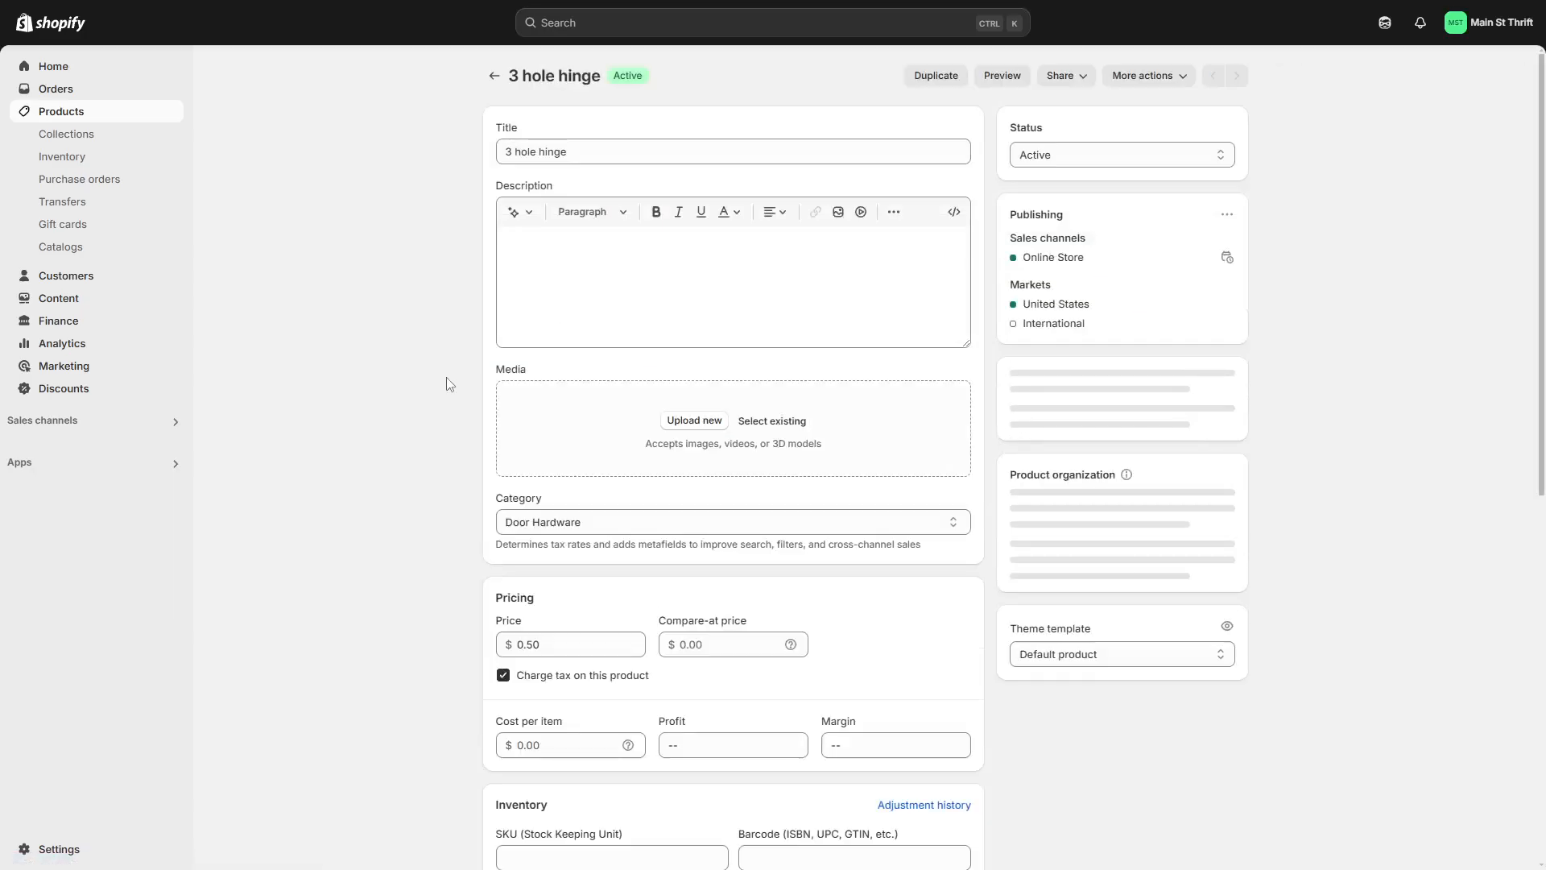
pyautogui.scroll(-6, 408, 400)
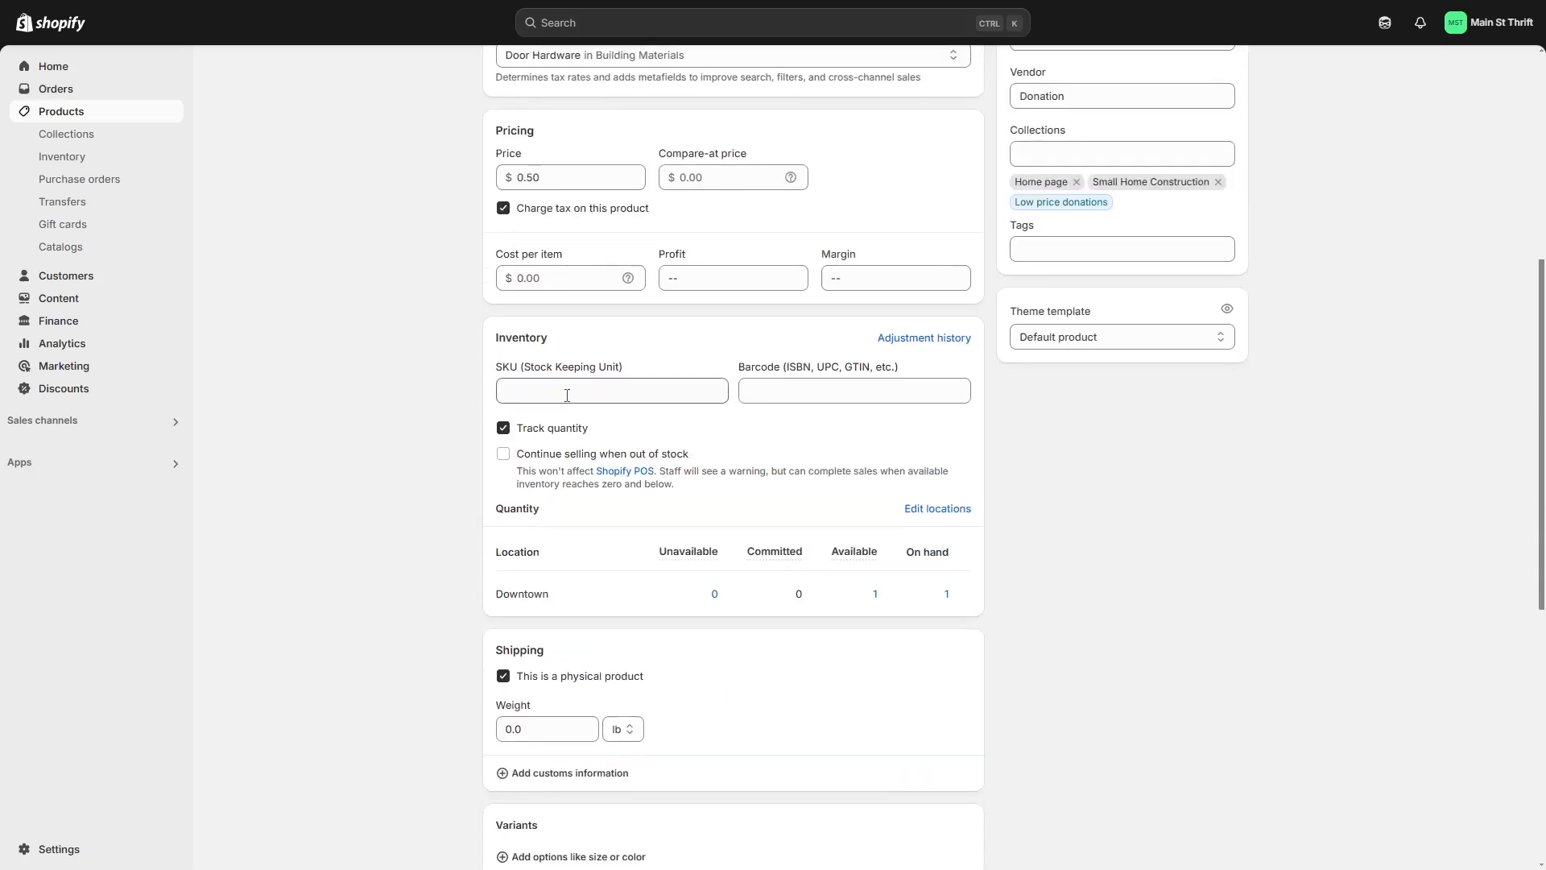
pyautogui.scroll(-1, 569, 387)
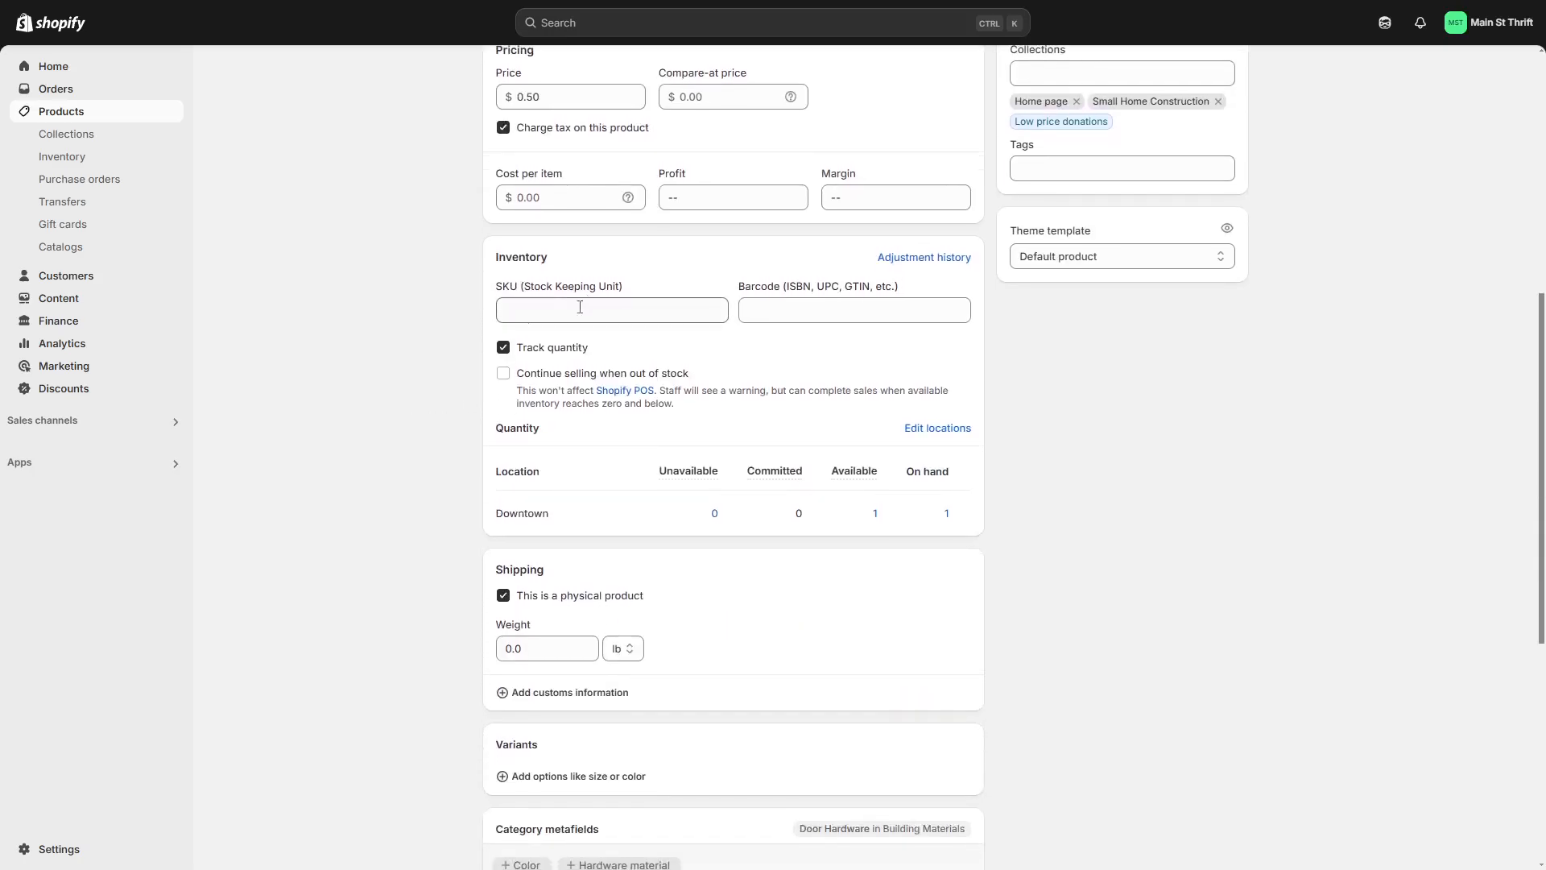
pyautogui.scroll(-2, 524, 628)
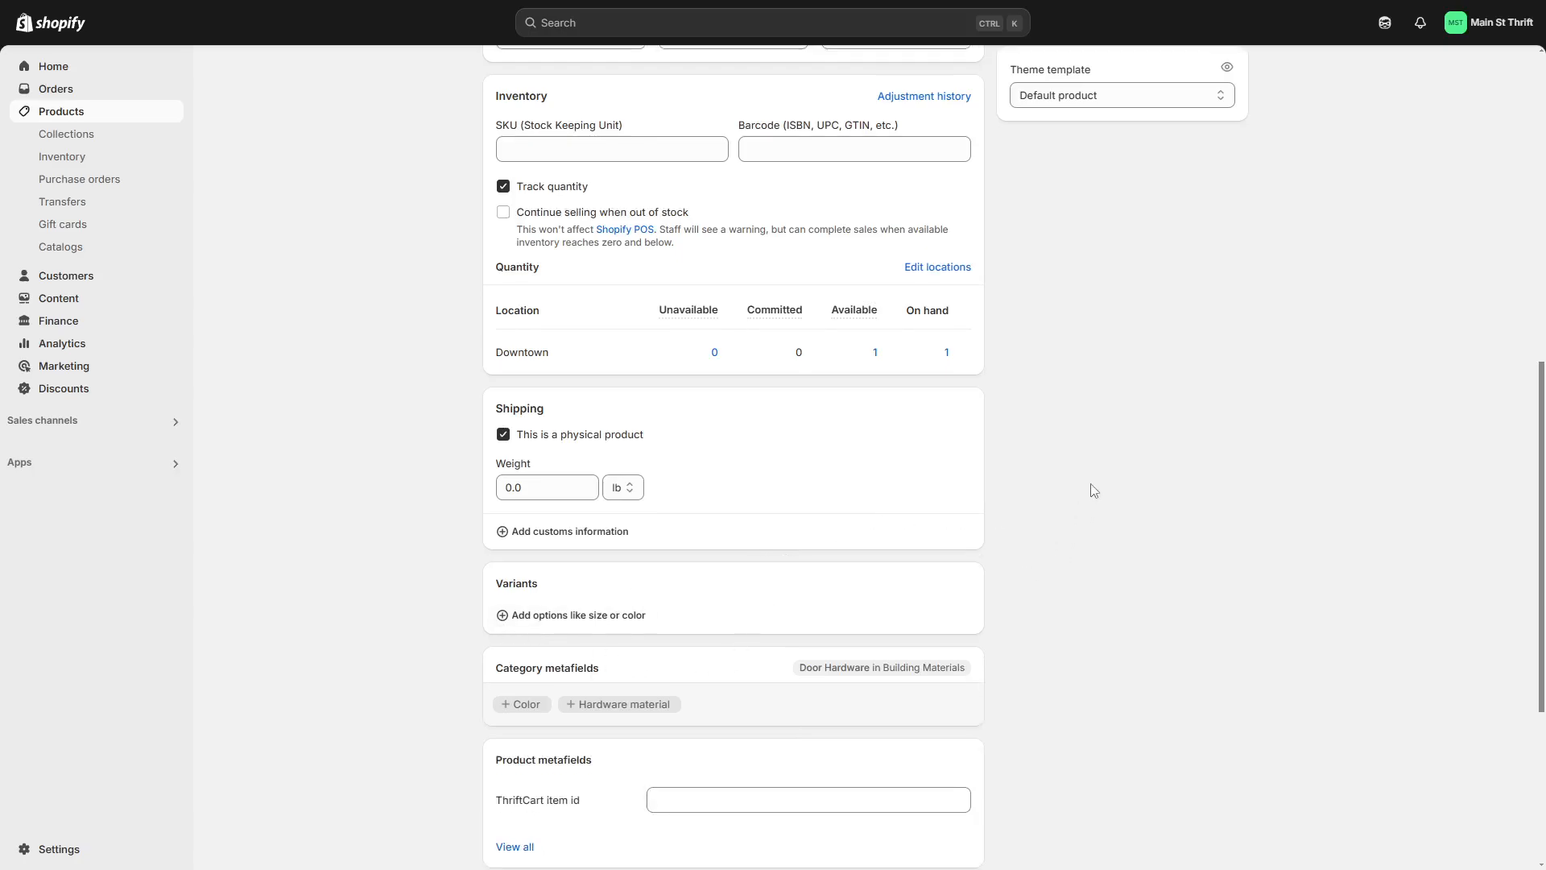
pyautogui.scroll(2, 1094, 491)
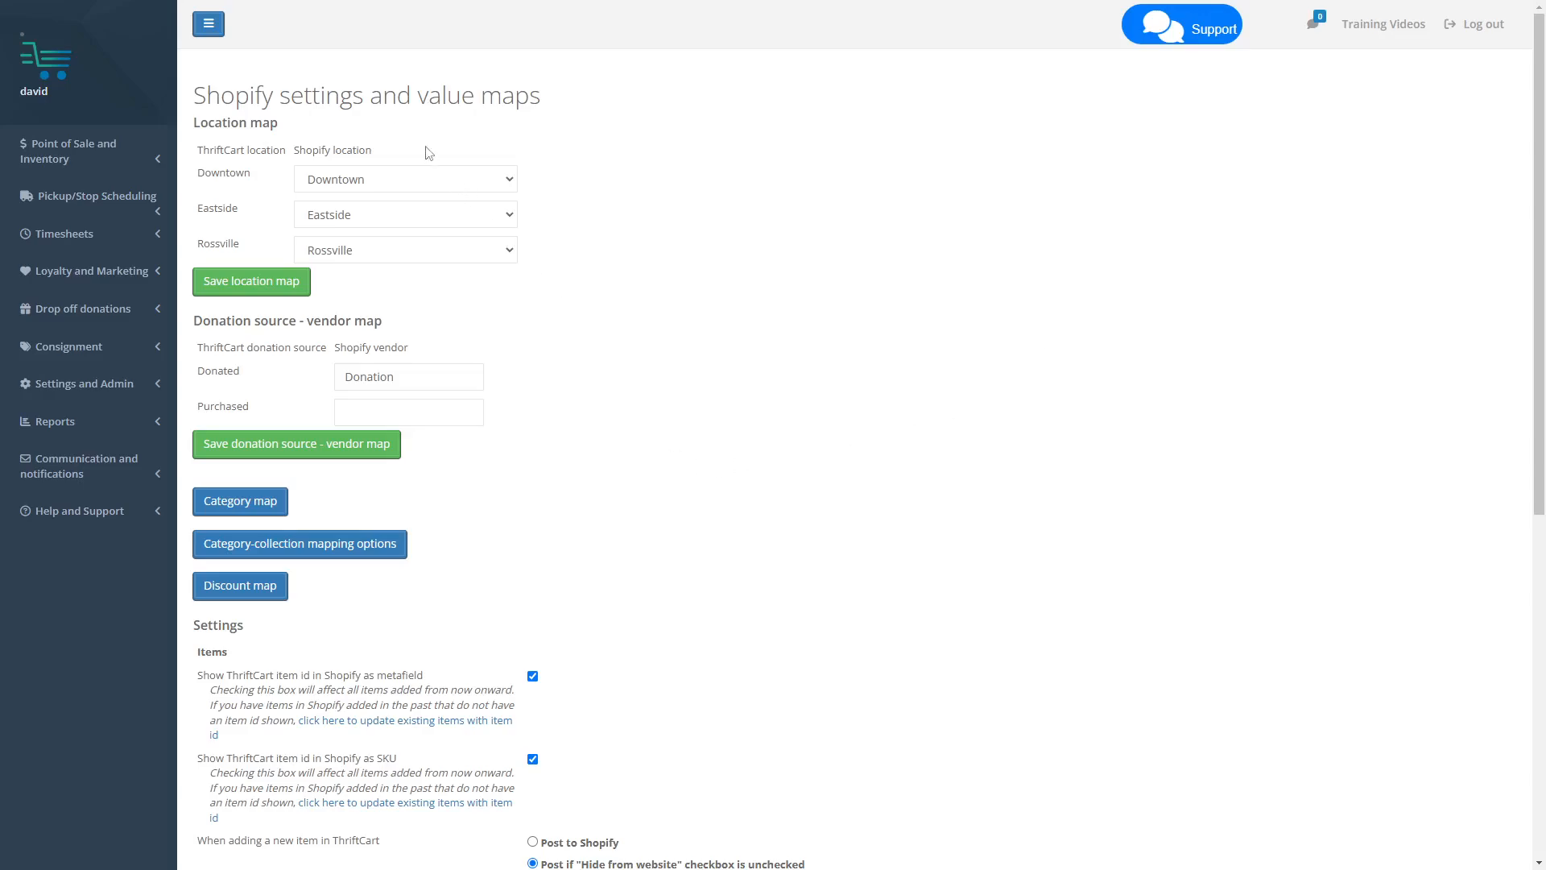
# - In the ThriftCart Shopify settings, update the existing items with their item id as metafield and as SKU
pyautogui.scroll(-3, 894, 443)
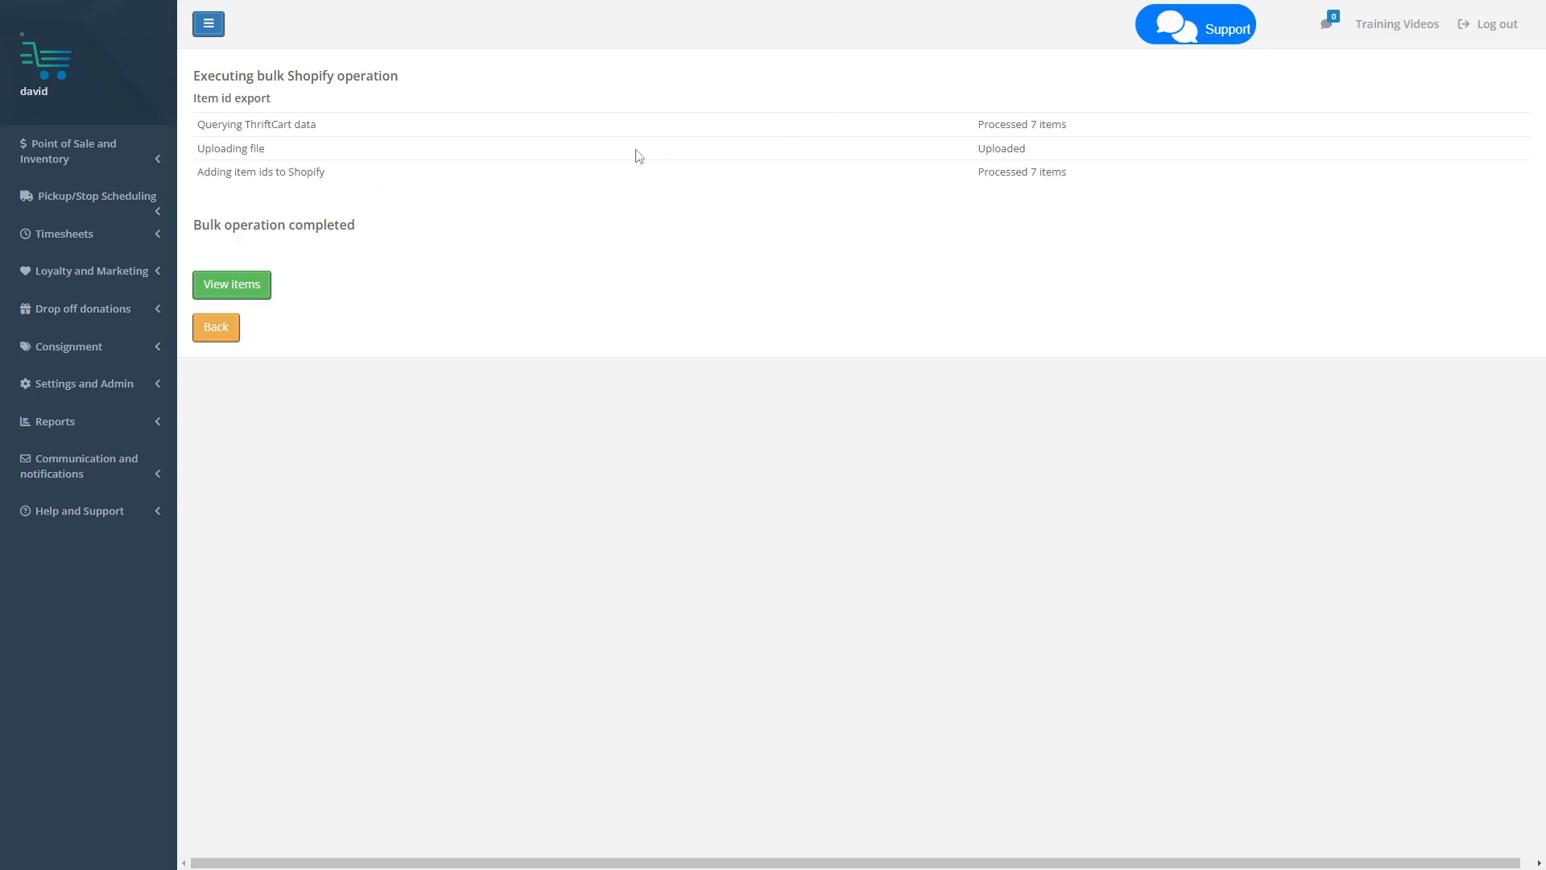
pyautogui.click(226, 340)
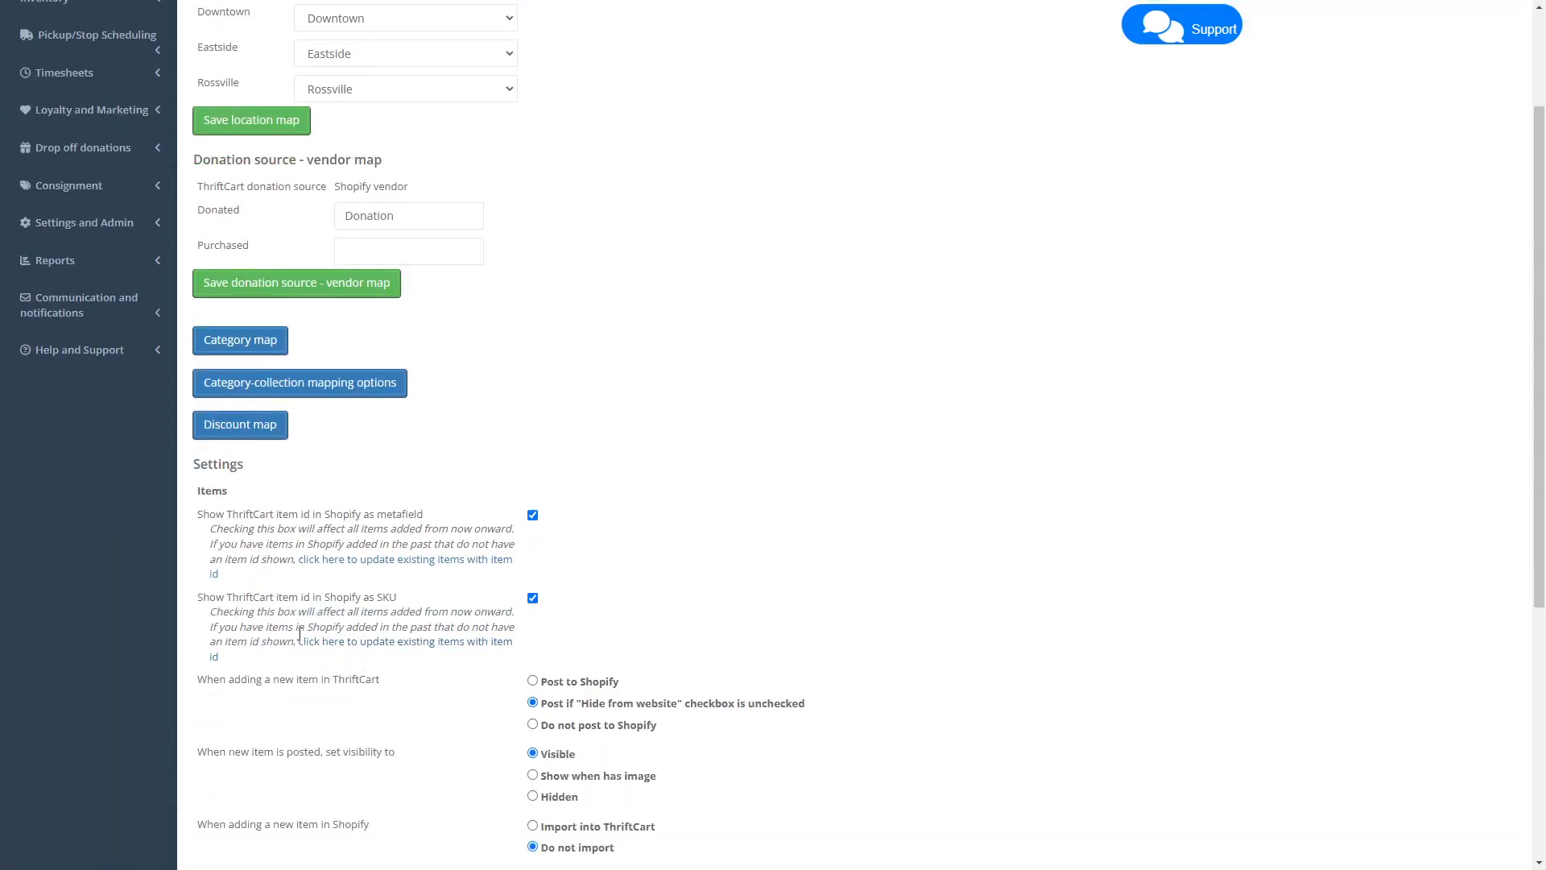
pyautogui.click(366, 643)
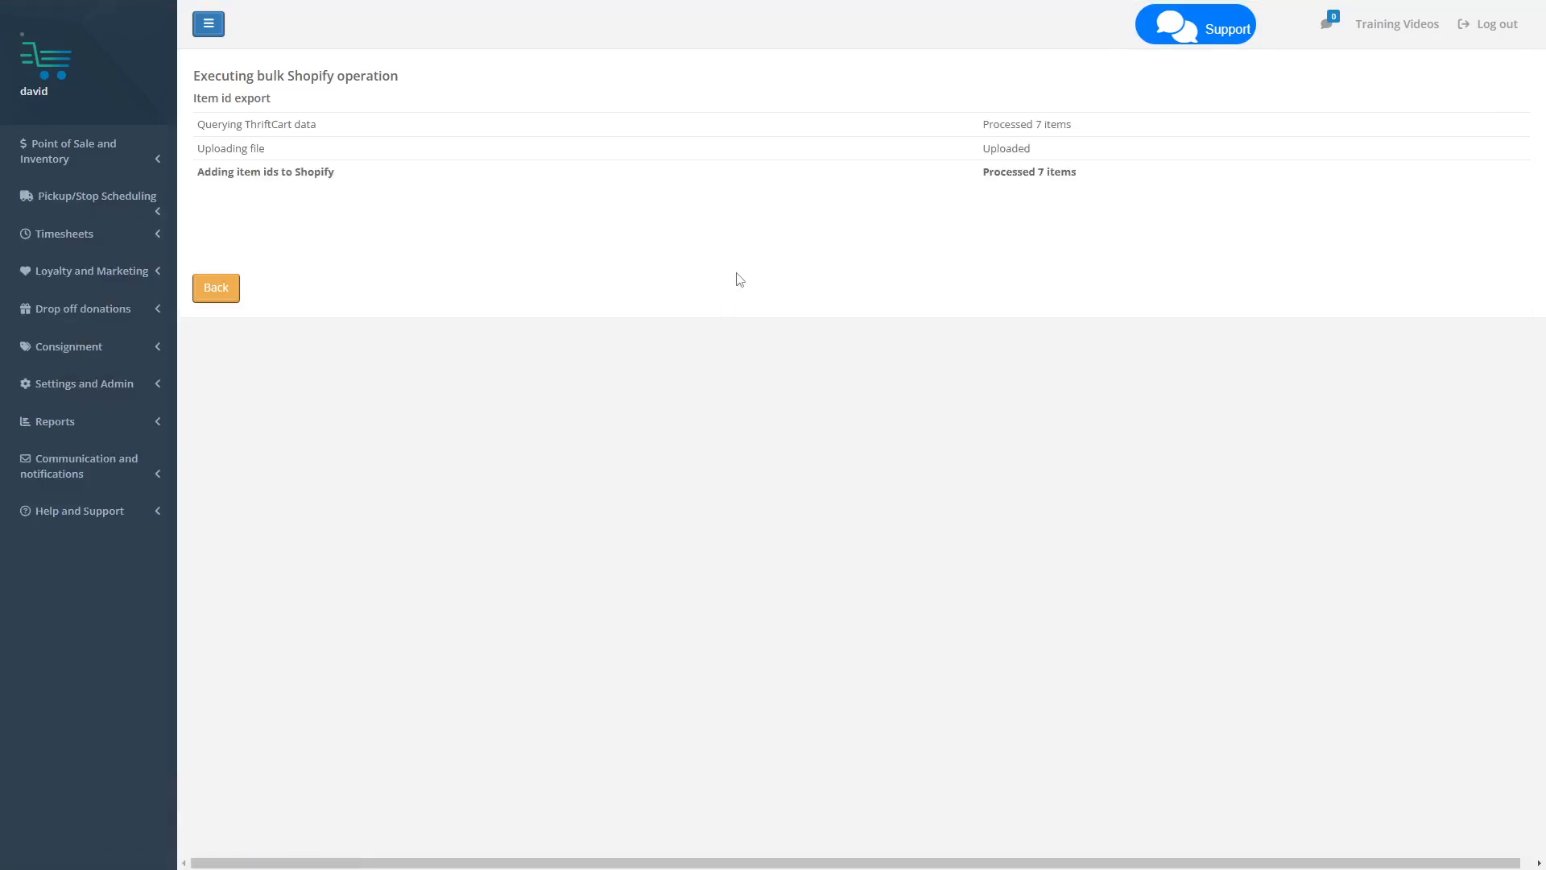
pyautogui.click(202, 333)
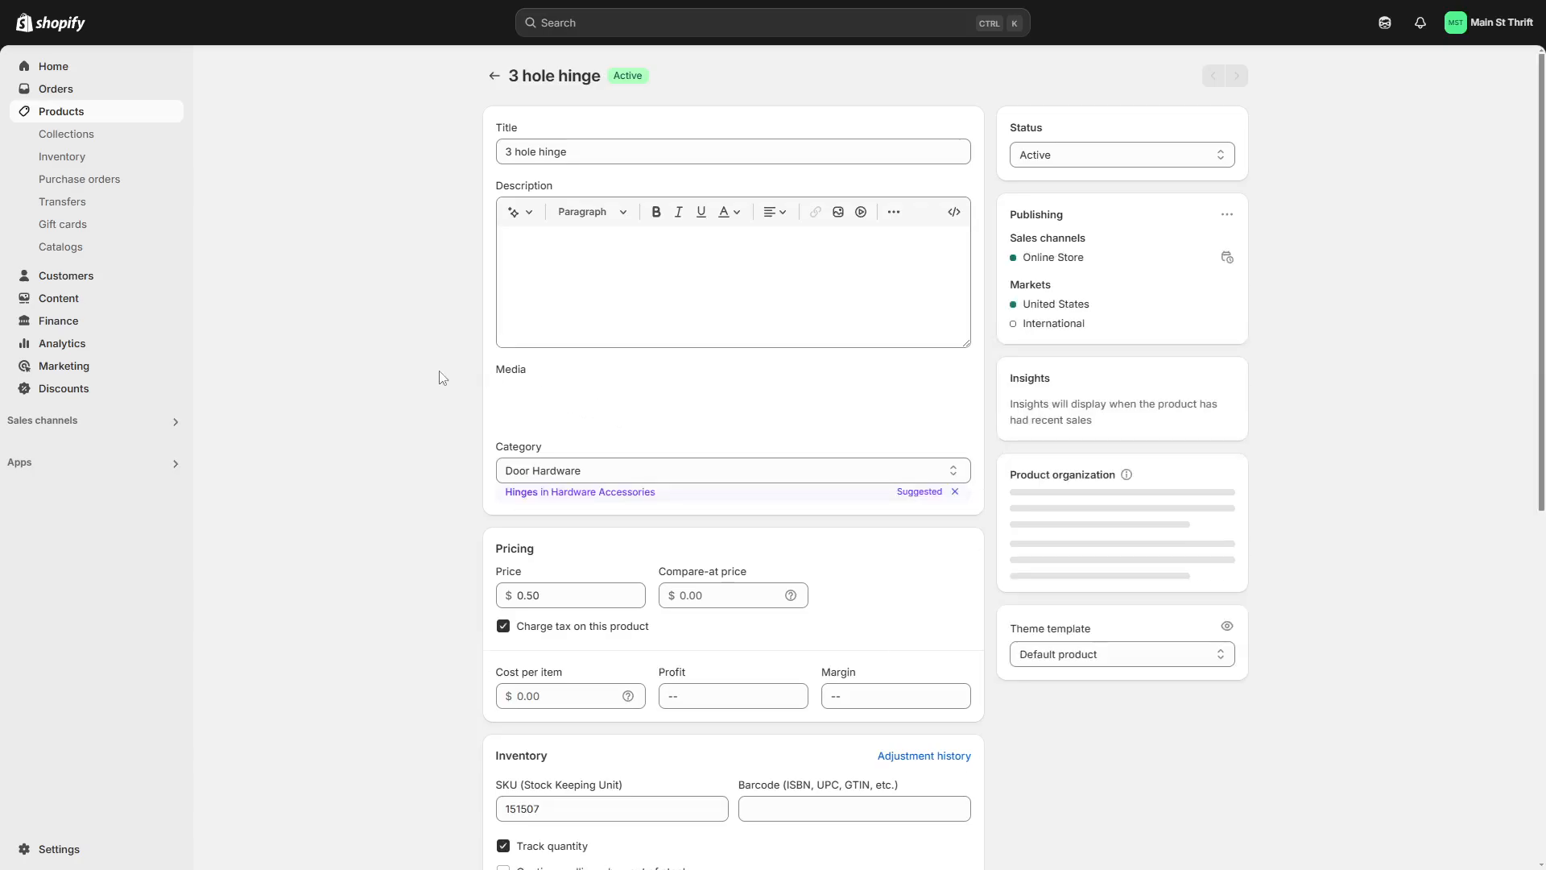
# - Recheck the SKU and the ThriftCart item id metafield of the 3 hole hinge product in Shopify
pyautogui.scroll(-7, 438, 379)
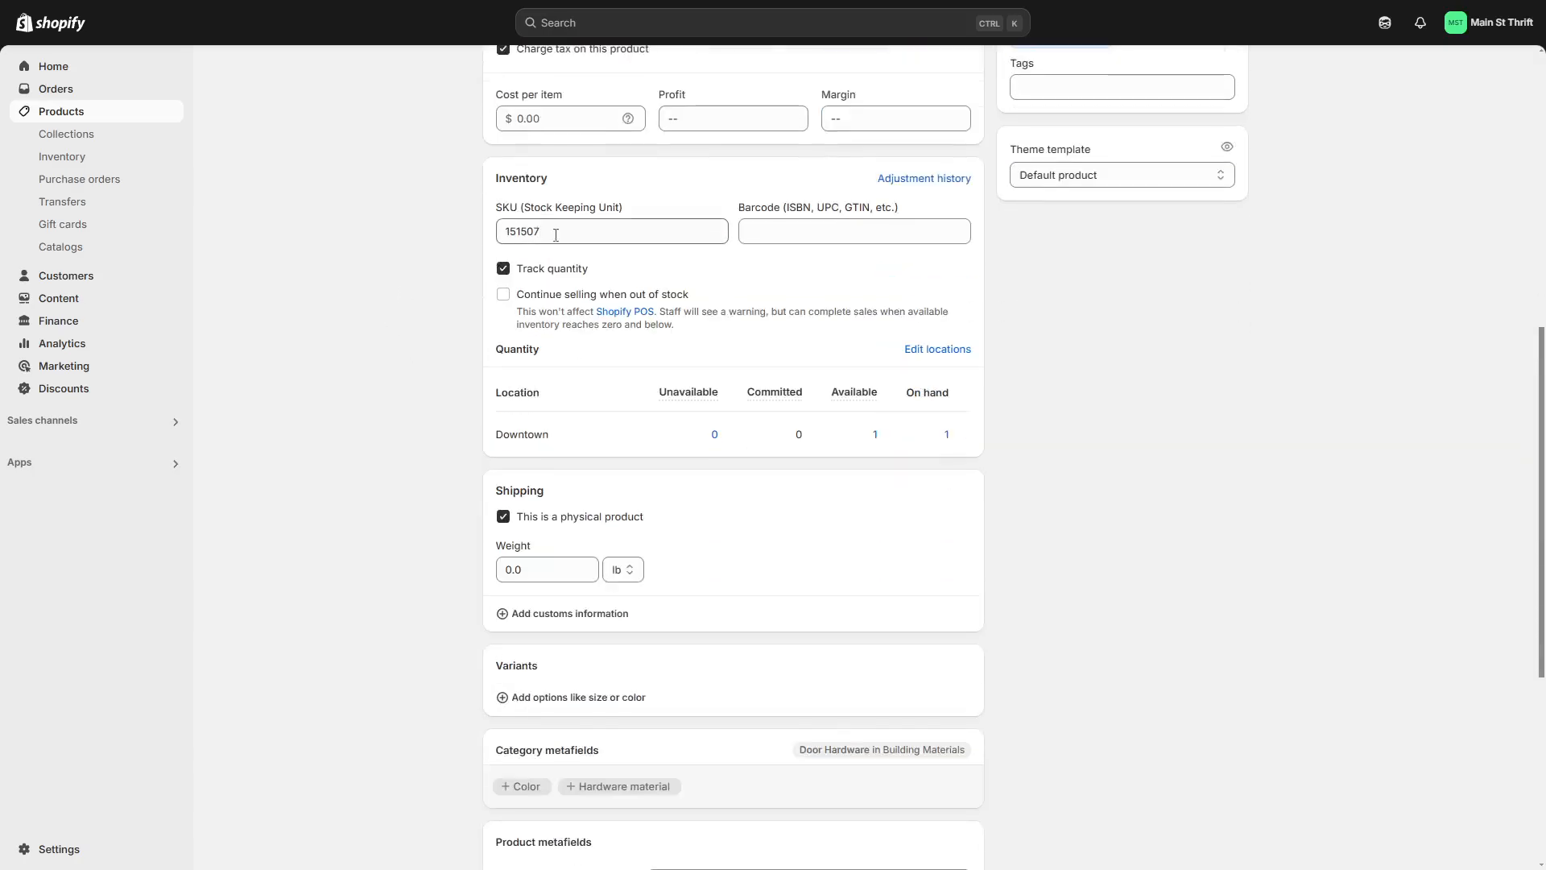
pyautogui.scroll(-5, 370, 341)
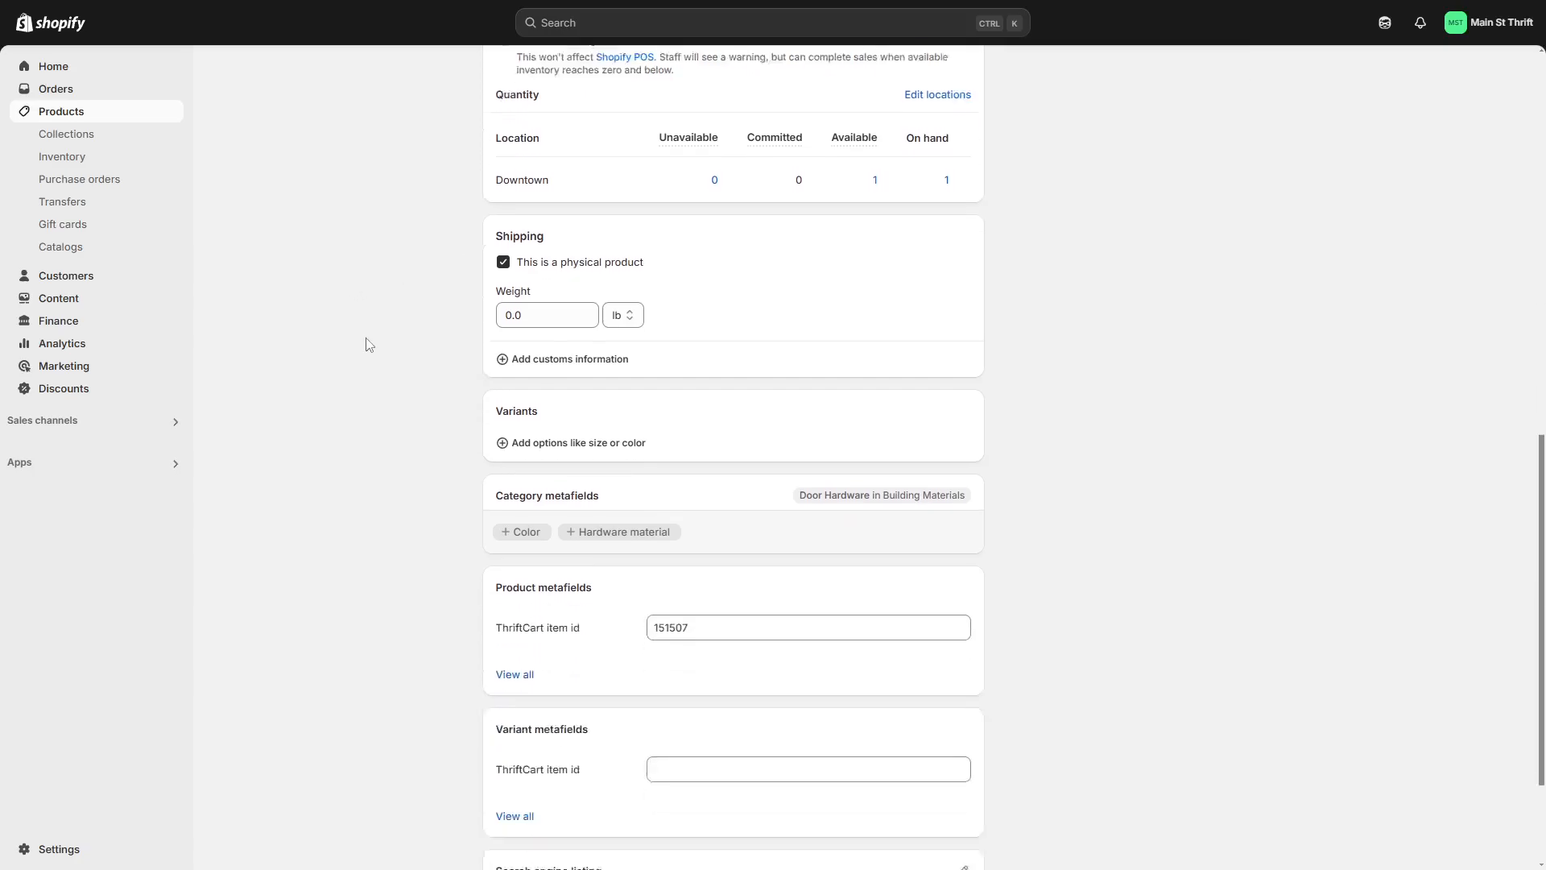
pyautogui.scroll(3, 418, 403)
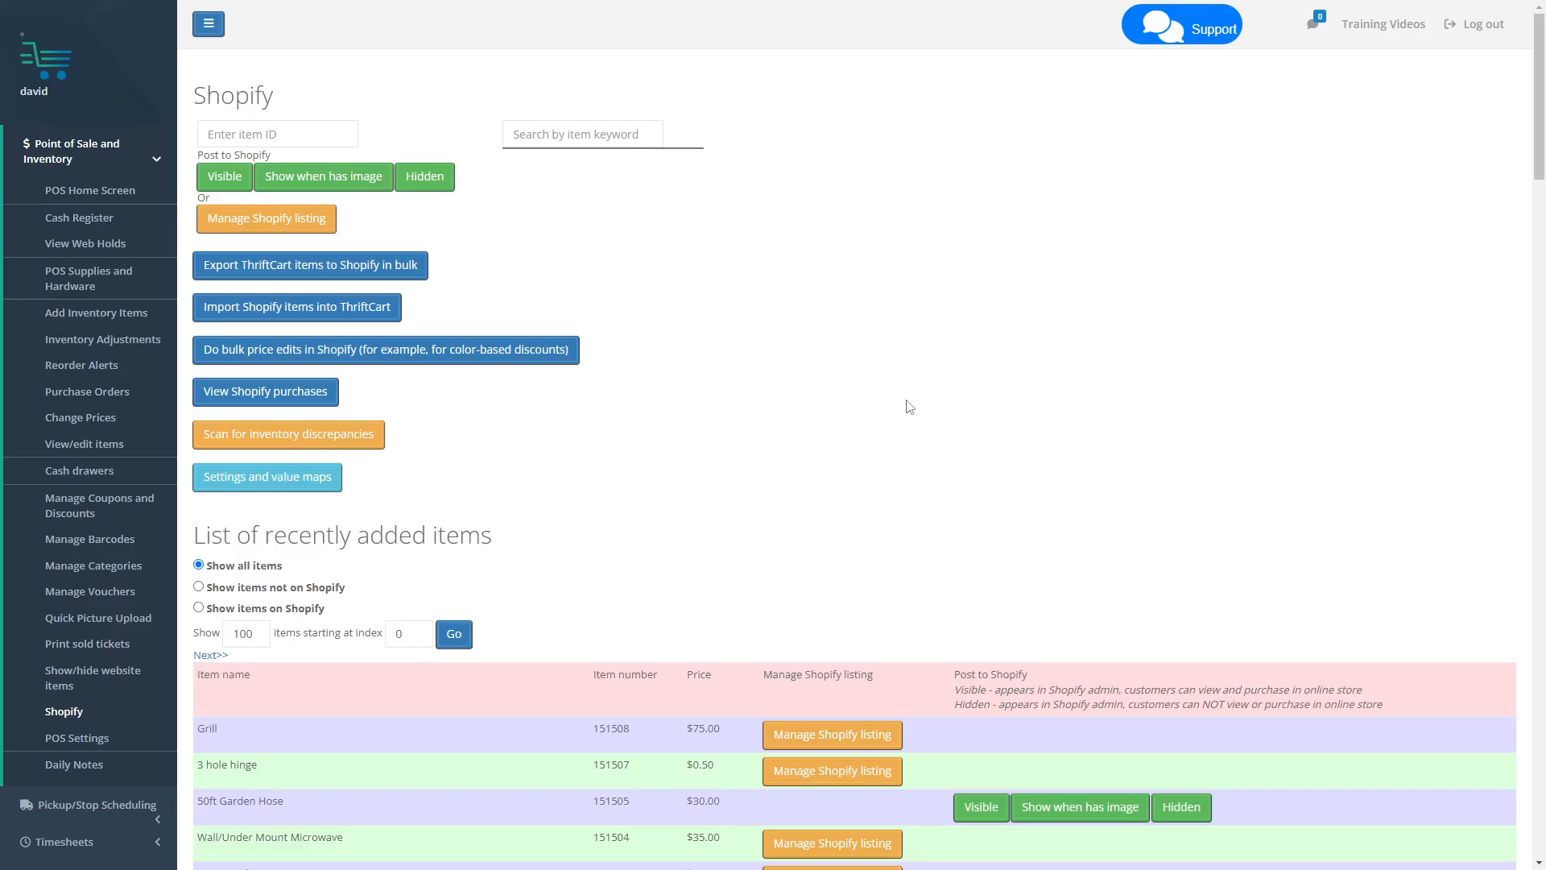
# - Set up a bulk export to Shopify with title keyword Chair, maximum price $50 and minimum stock quantity 1
pyautogui.click(239, 273)
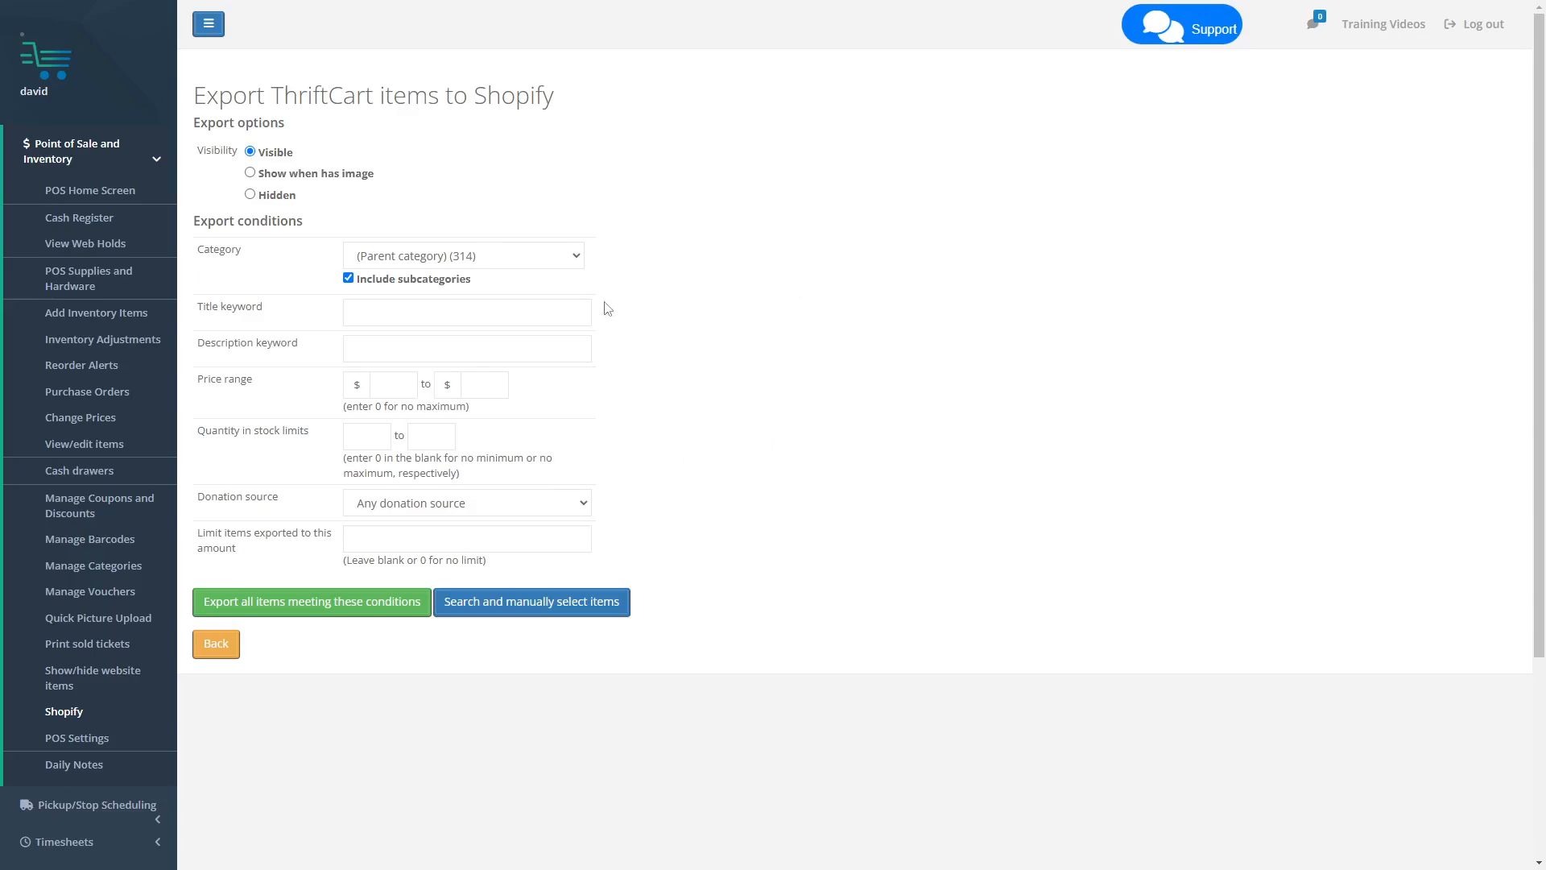
pyautogui.click(437, 317)
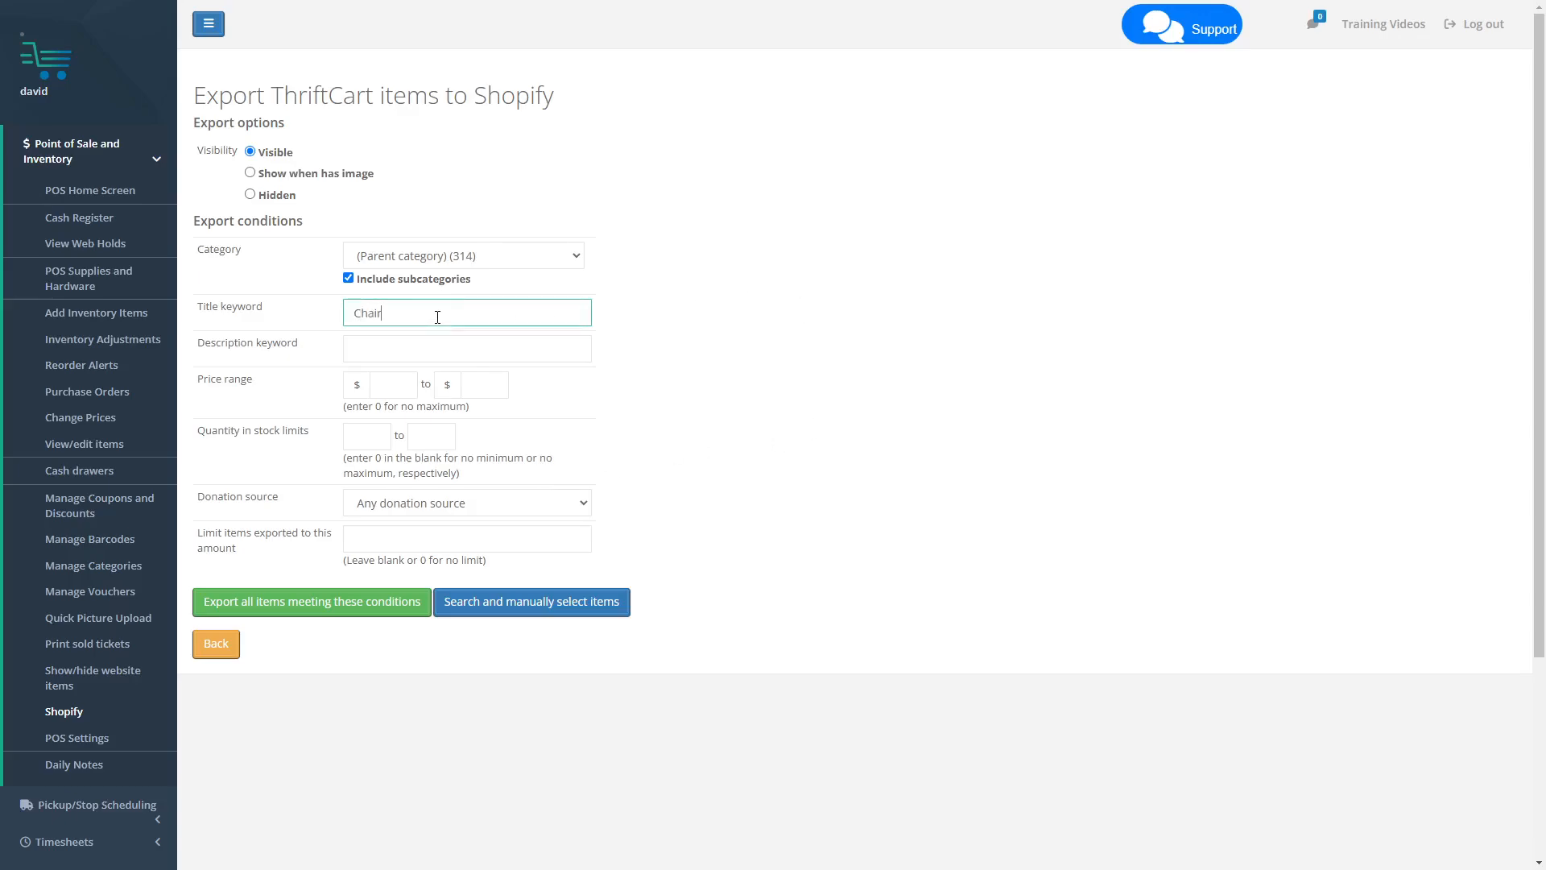
pyautogui.click(395, 392)
pyautogui.click(483, 385)
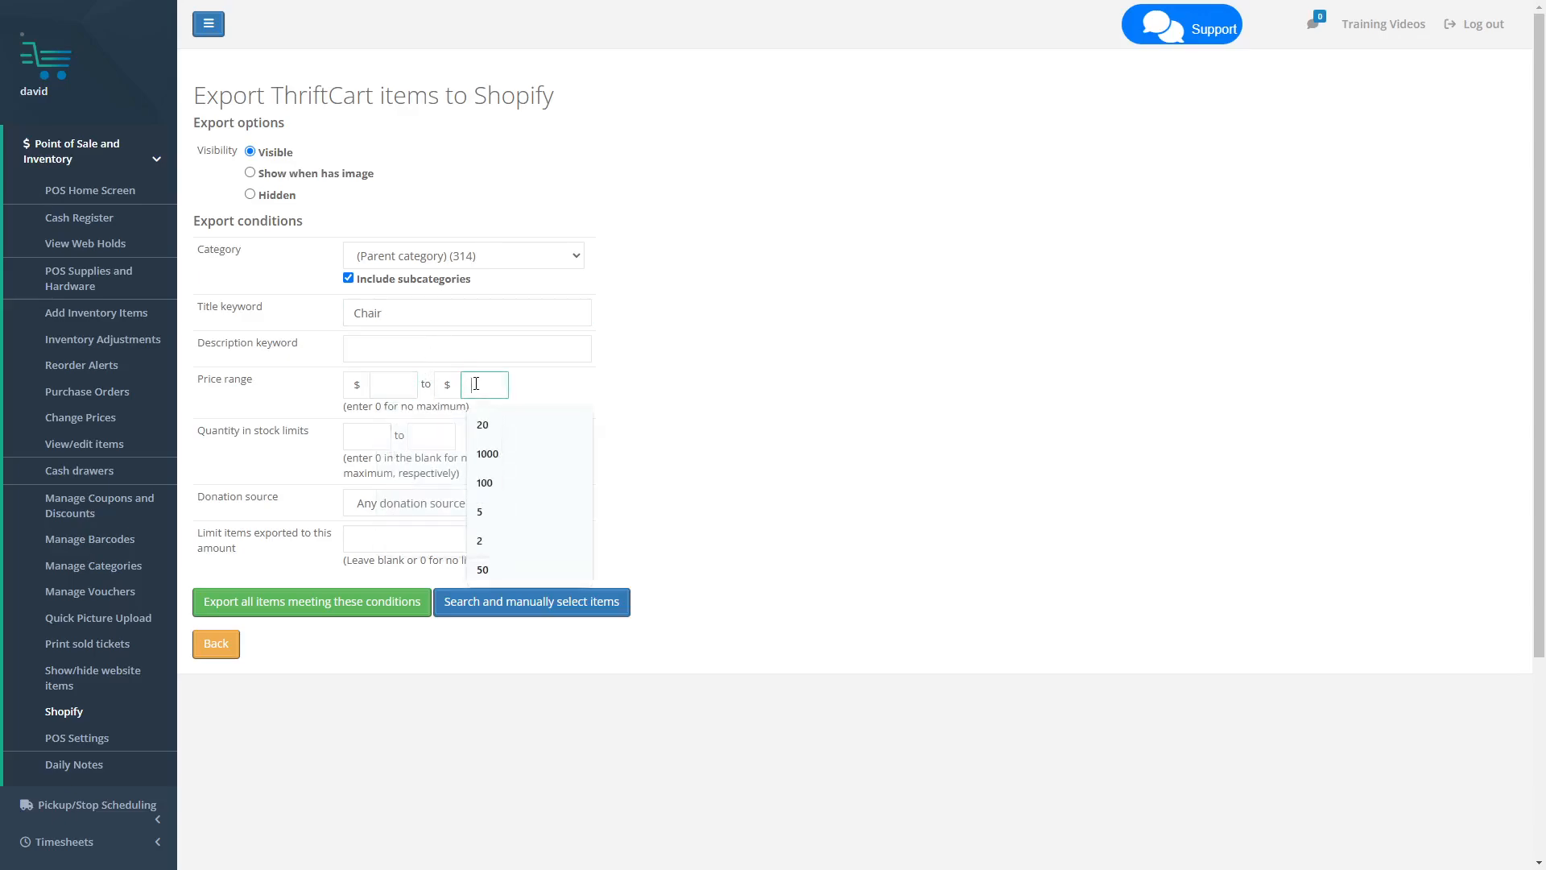
pyautogui.write('50')
pyautogui.click(366, 430)
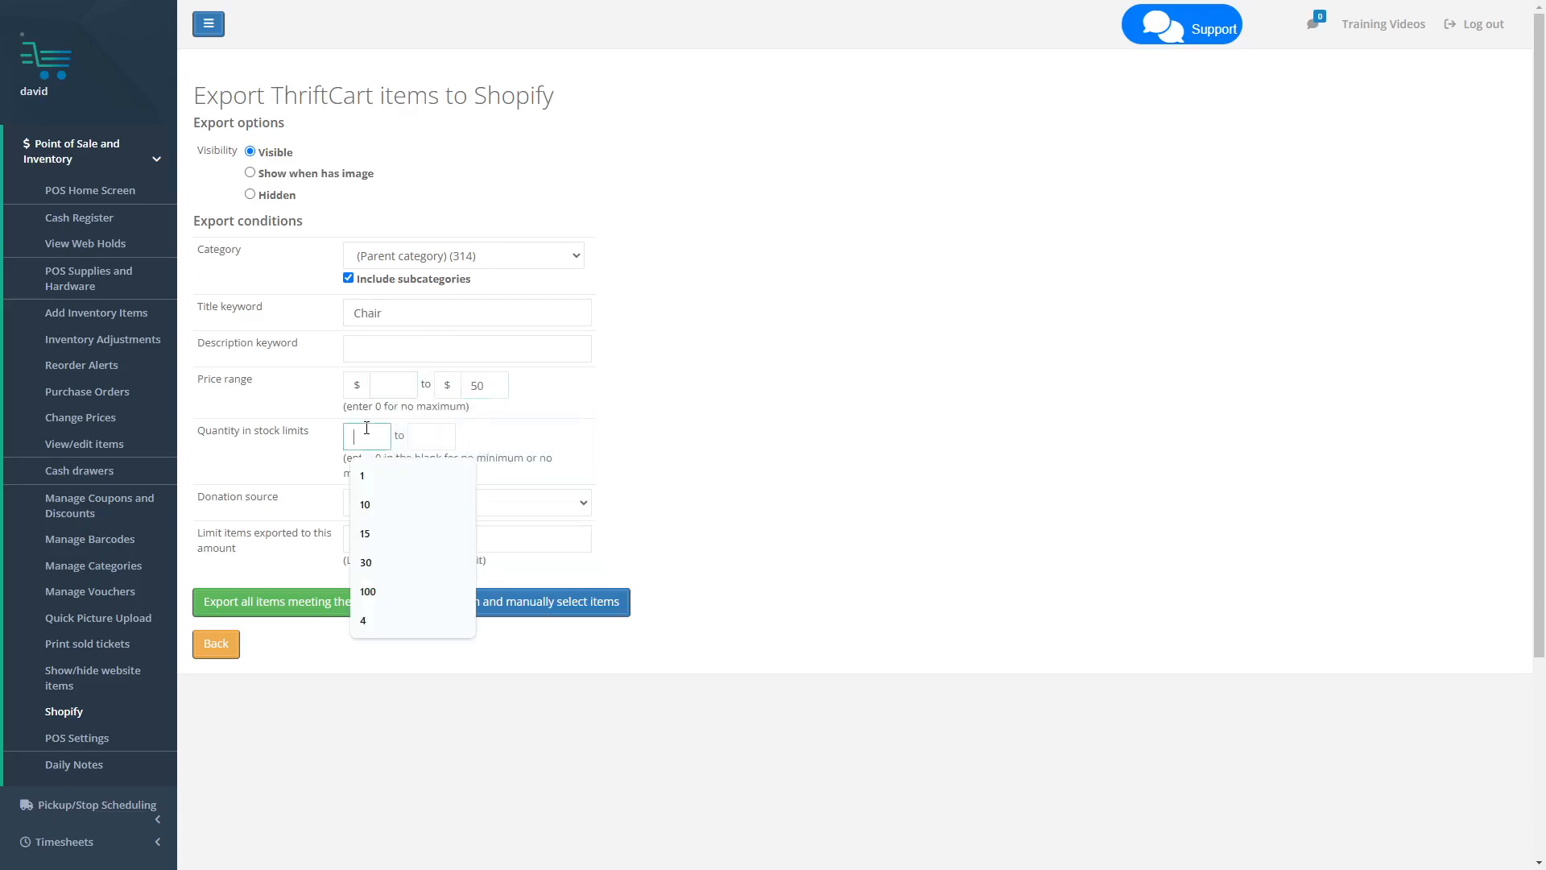
pyautogui.write('1')
pyautogui.click(753, 380)
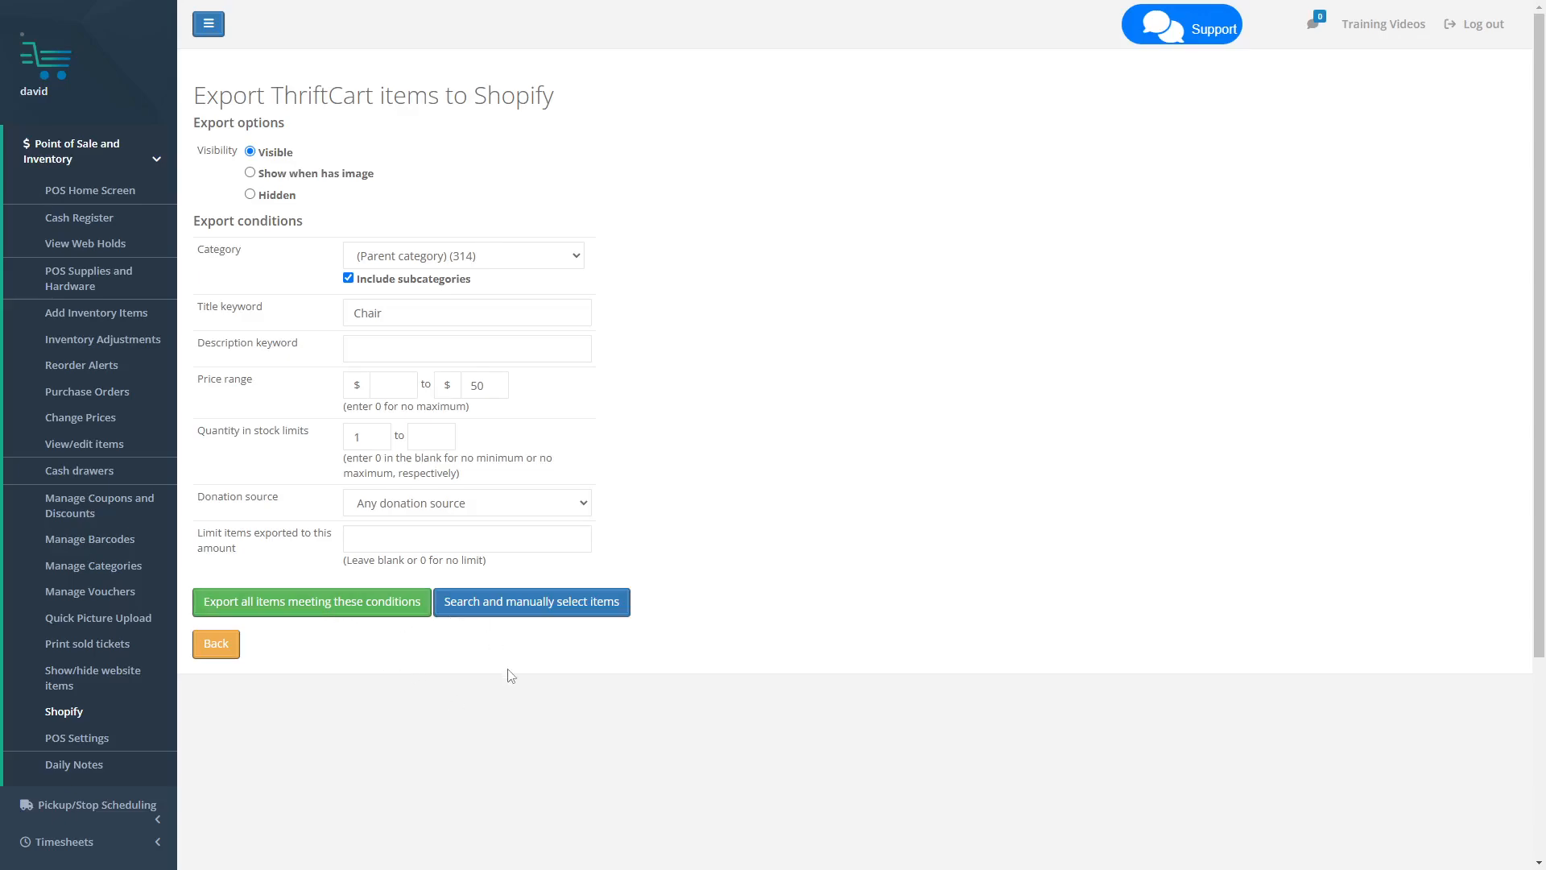
# - Search for the items meeting the export conditions for manual selection and look through the listed chairs
pyautogui.click(532, 613)
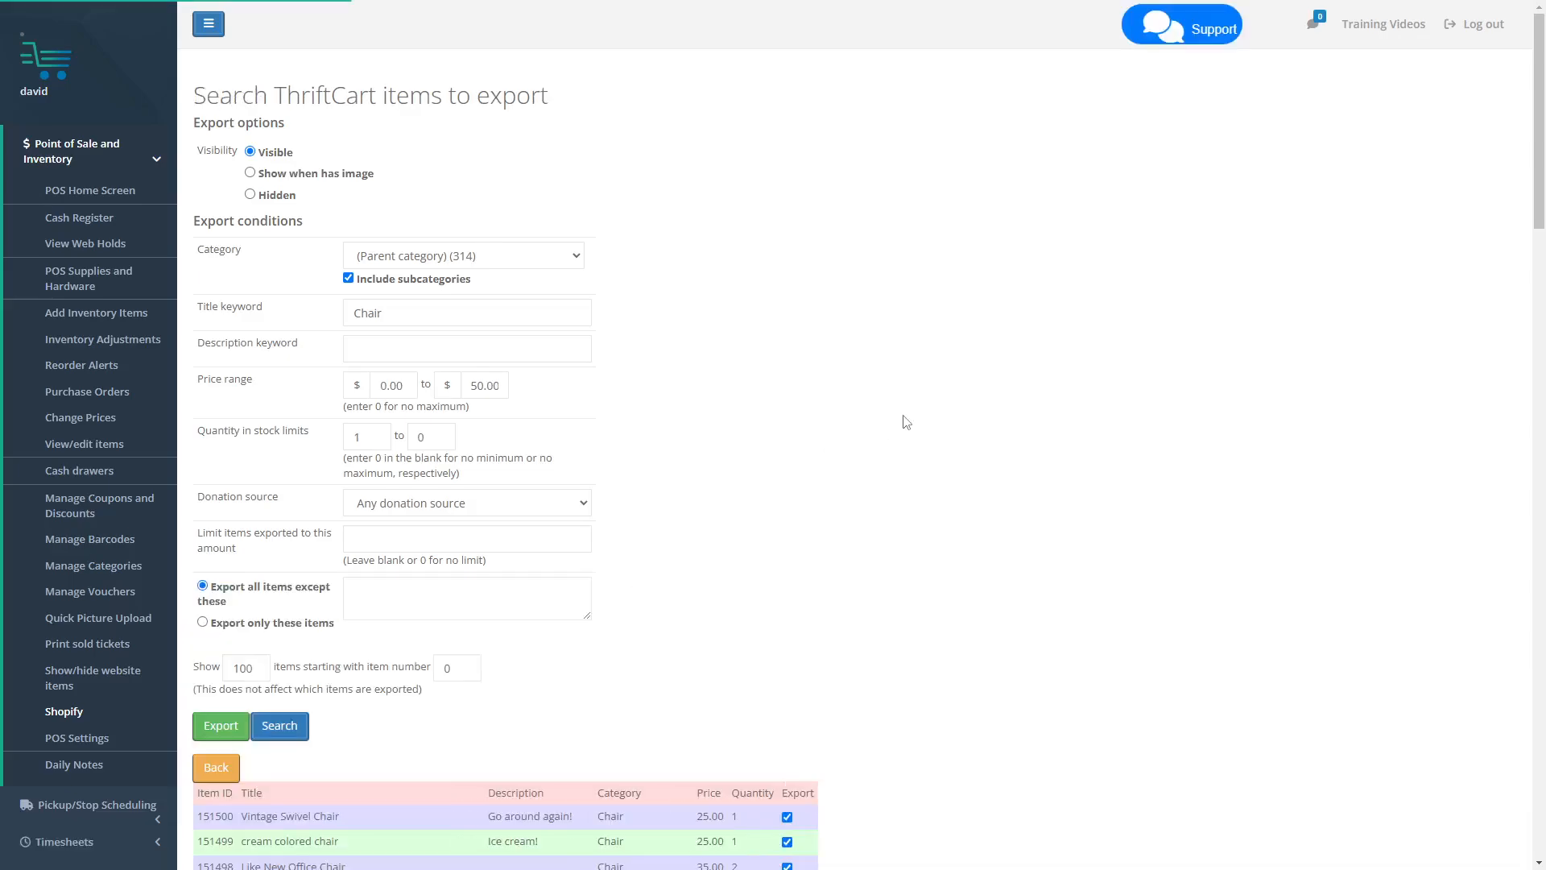
pyautogui.scroll(-4, 910, 425)
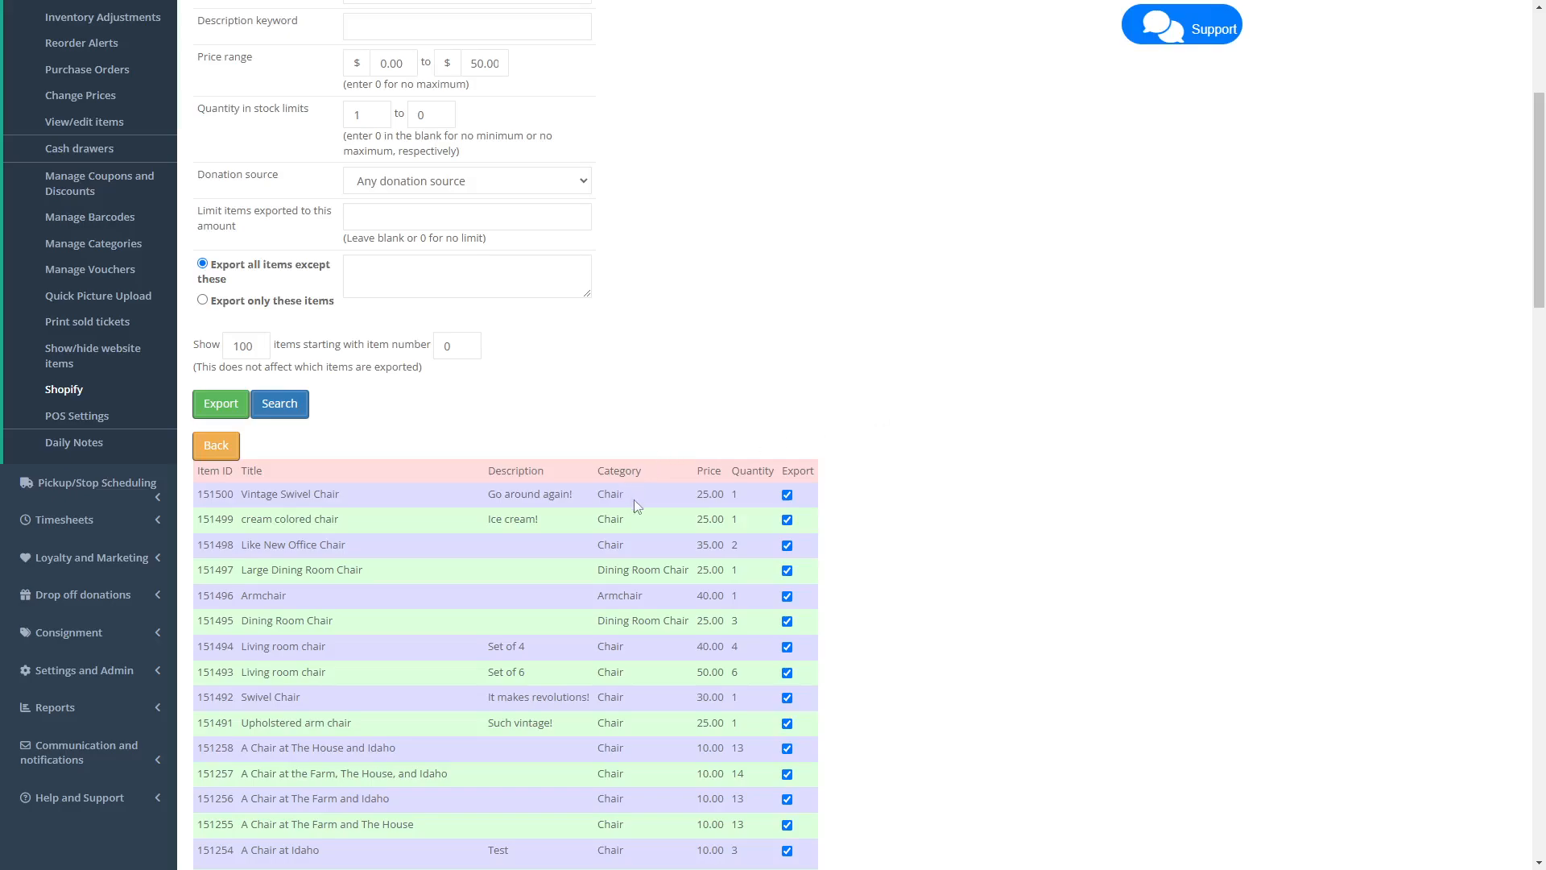
pyautogui.scroll(-2, 654, 533)
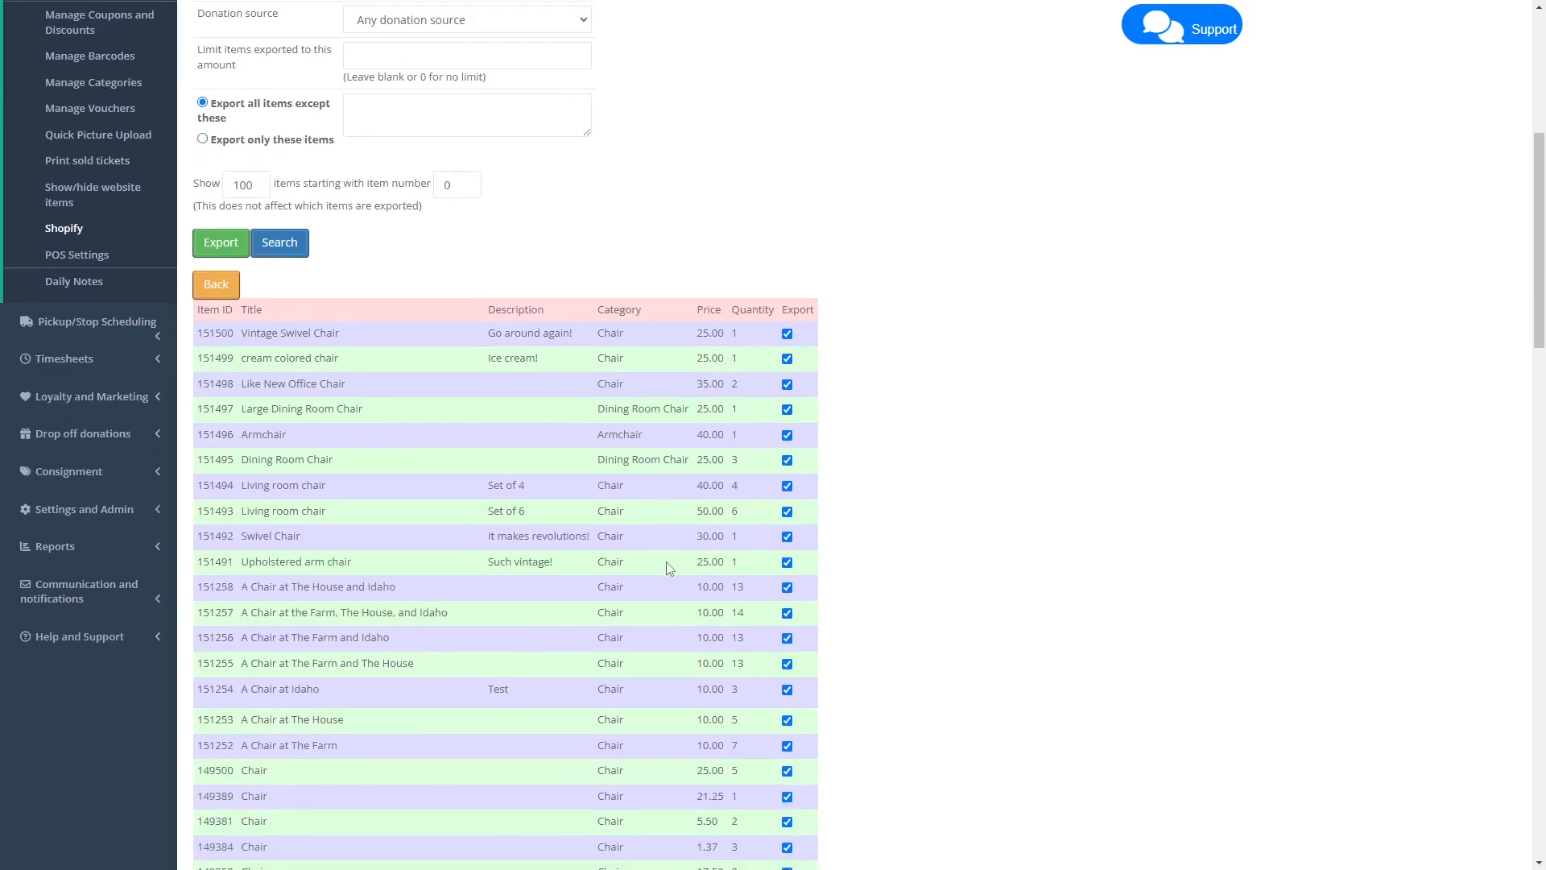
pyautogui.scroll(1, 666, 566)
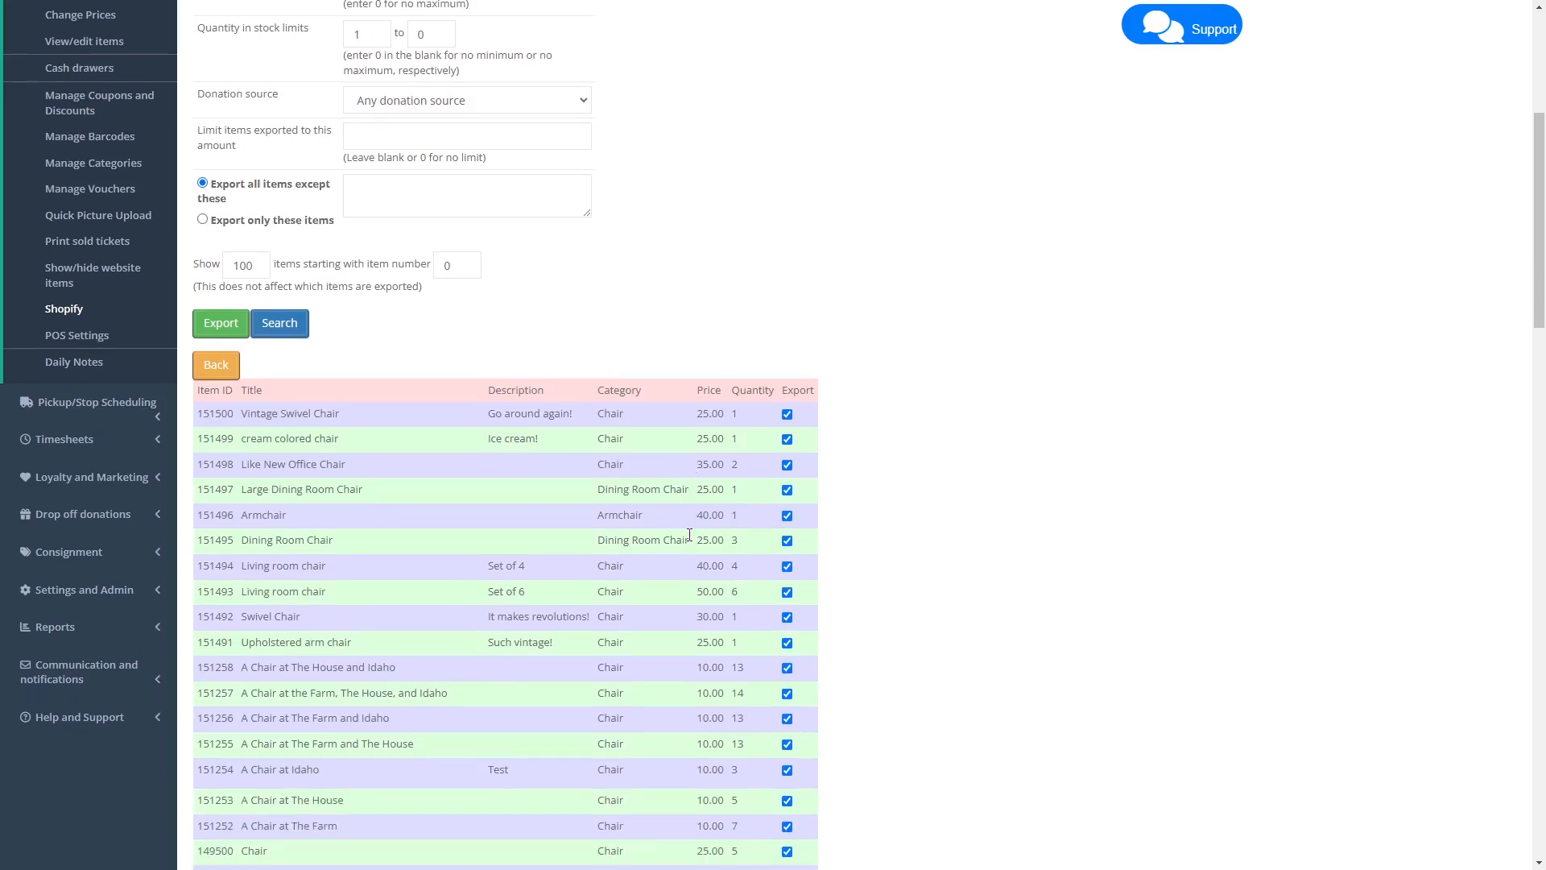
# - Exclude the Vintage Swivel Chair, cream colored chair and Like New Office Chair from the export, then include them again
pyautogui.scroll(1, 694, 540)
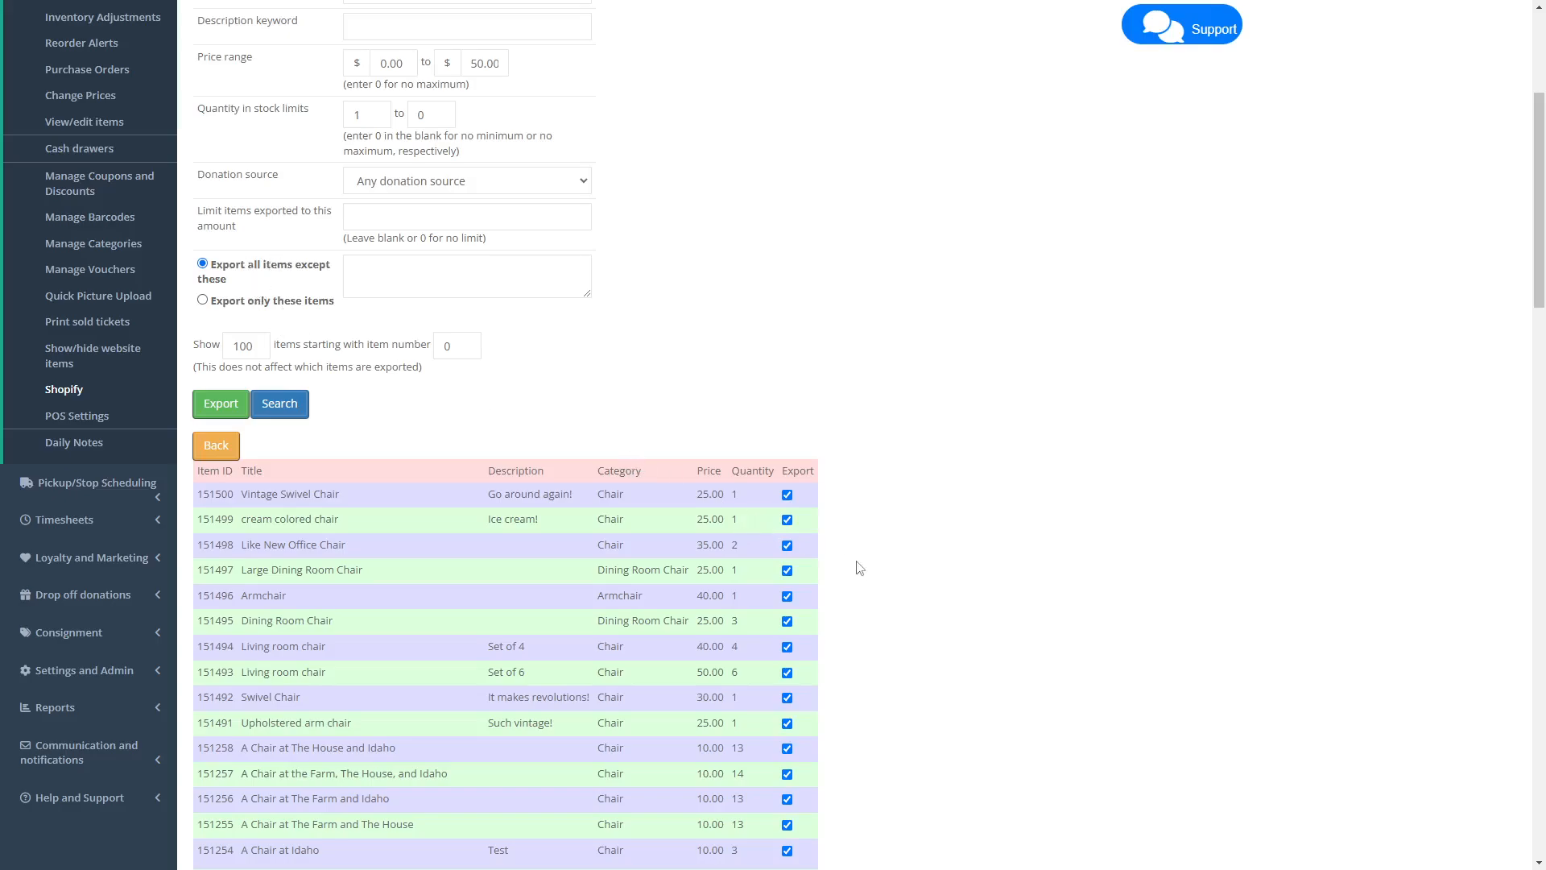
pyautogui.click(787, 494)
pyautogui.click(786, 520)
pyautogui.click(787, 545)
pyautogui.click(787, 545)
pyautogui.click(786, 520)
pyautogui.click(787, 495)
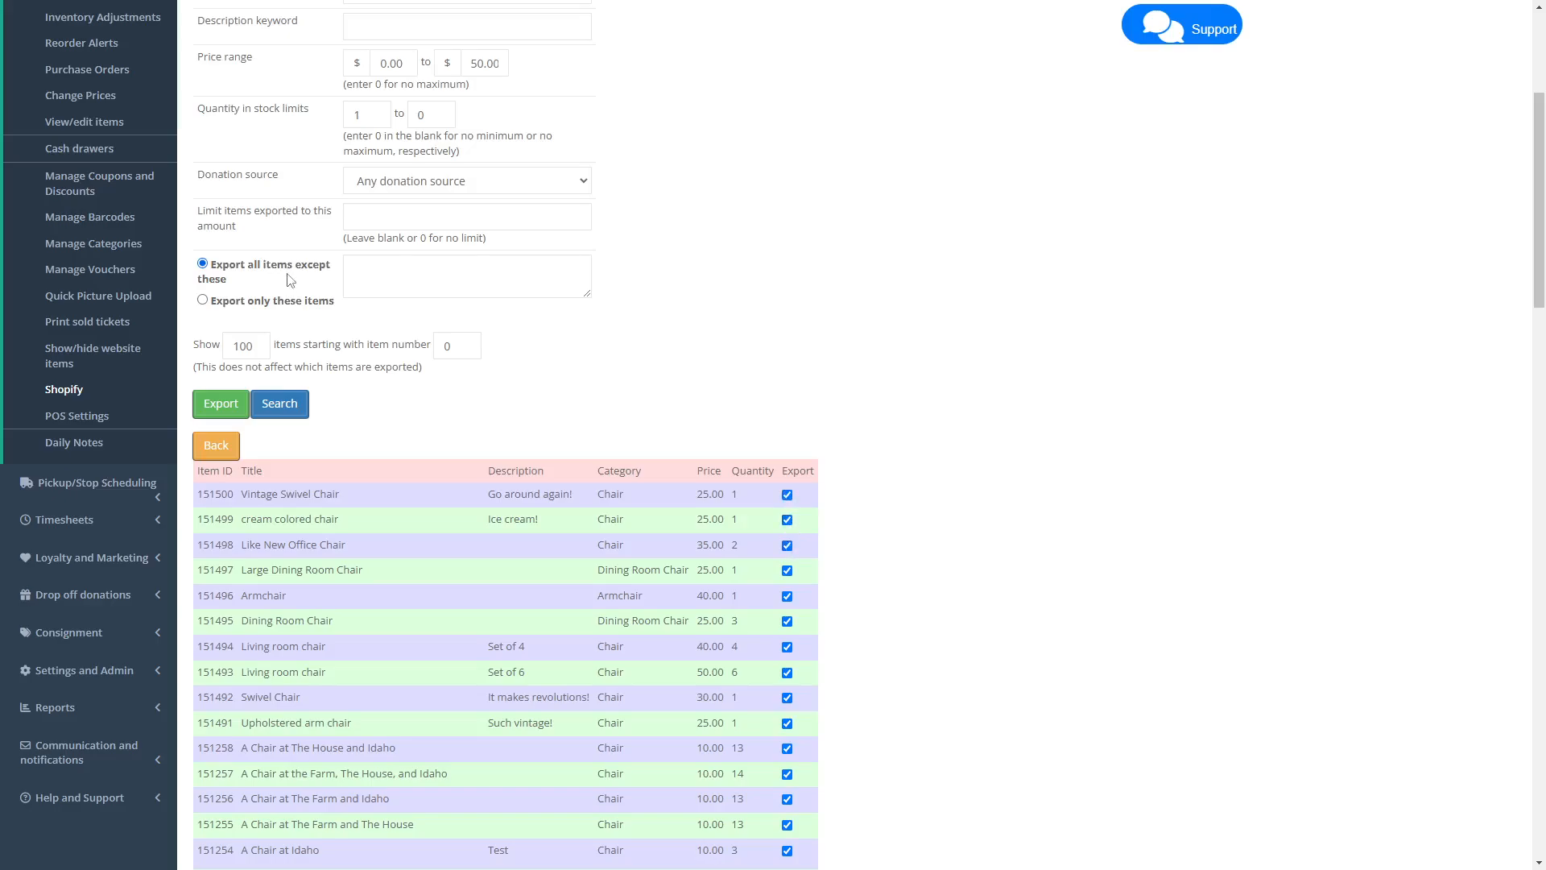
# - Switch the export to only the chosen items and select items 151500, 151499, 151498 and 151497
pyautogui.click(212, 303)
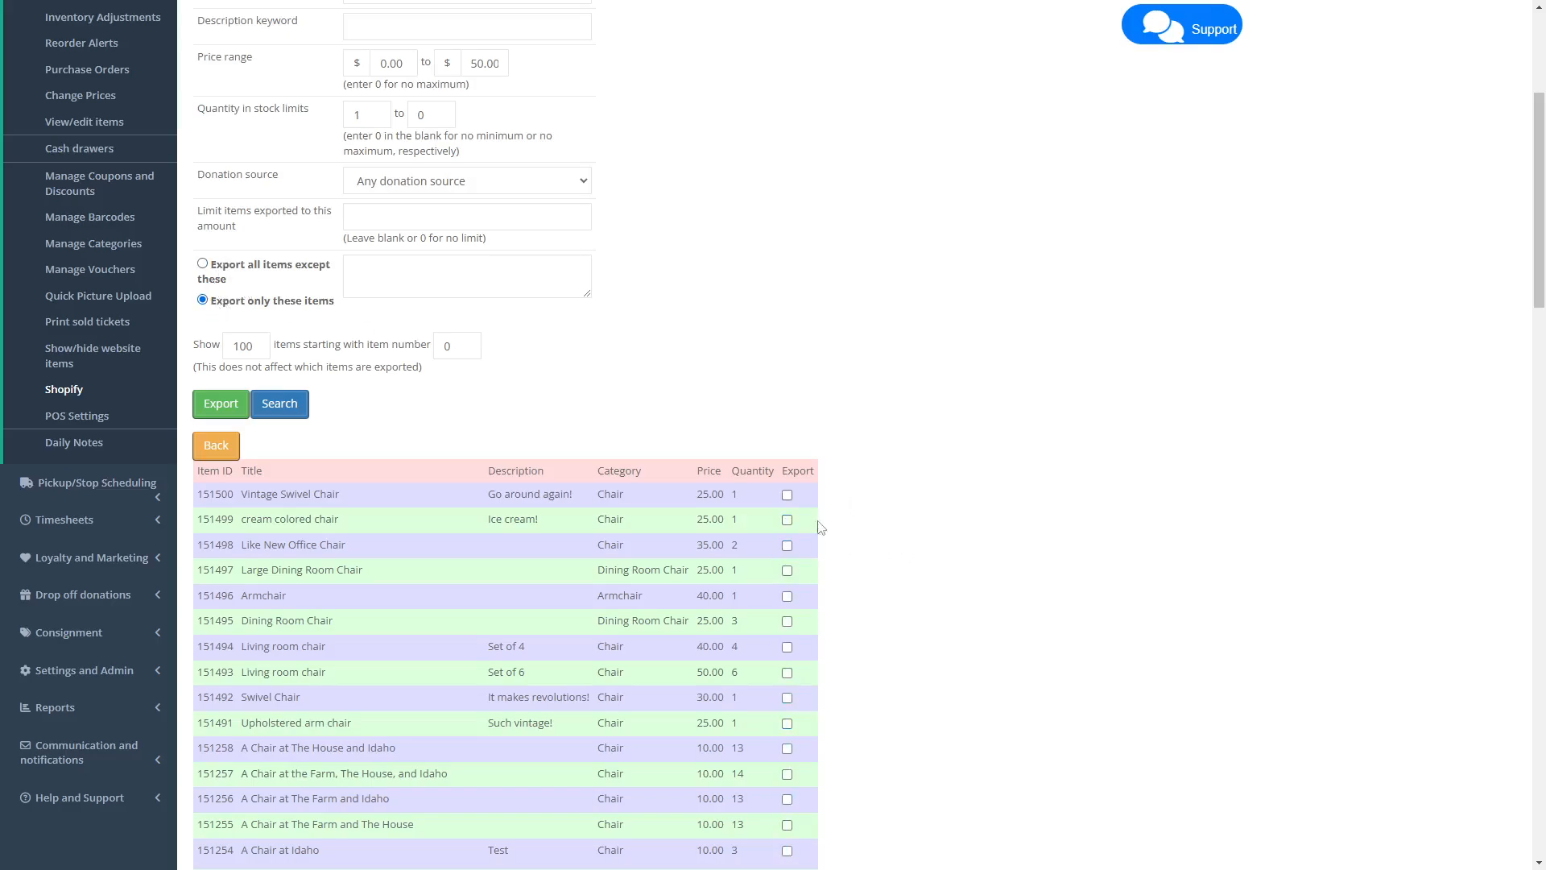
pyautogui.click(787, 495)
pyautogui.click(787, 520)
pyautogui.click(786, 546)
pyautogui.click(787, 570)
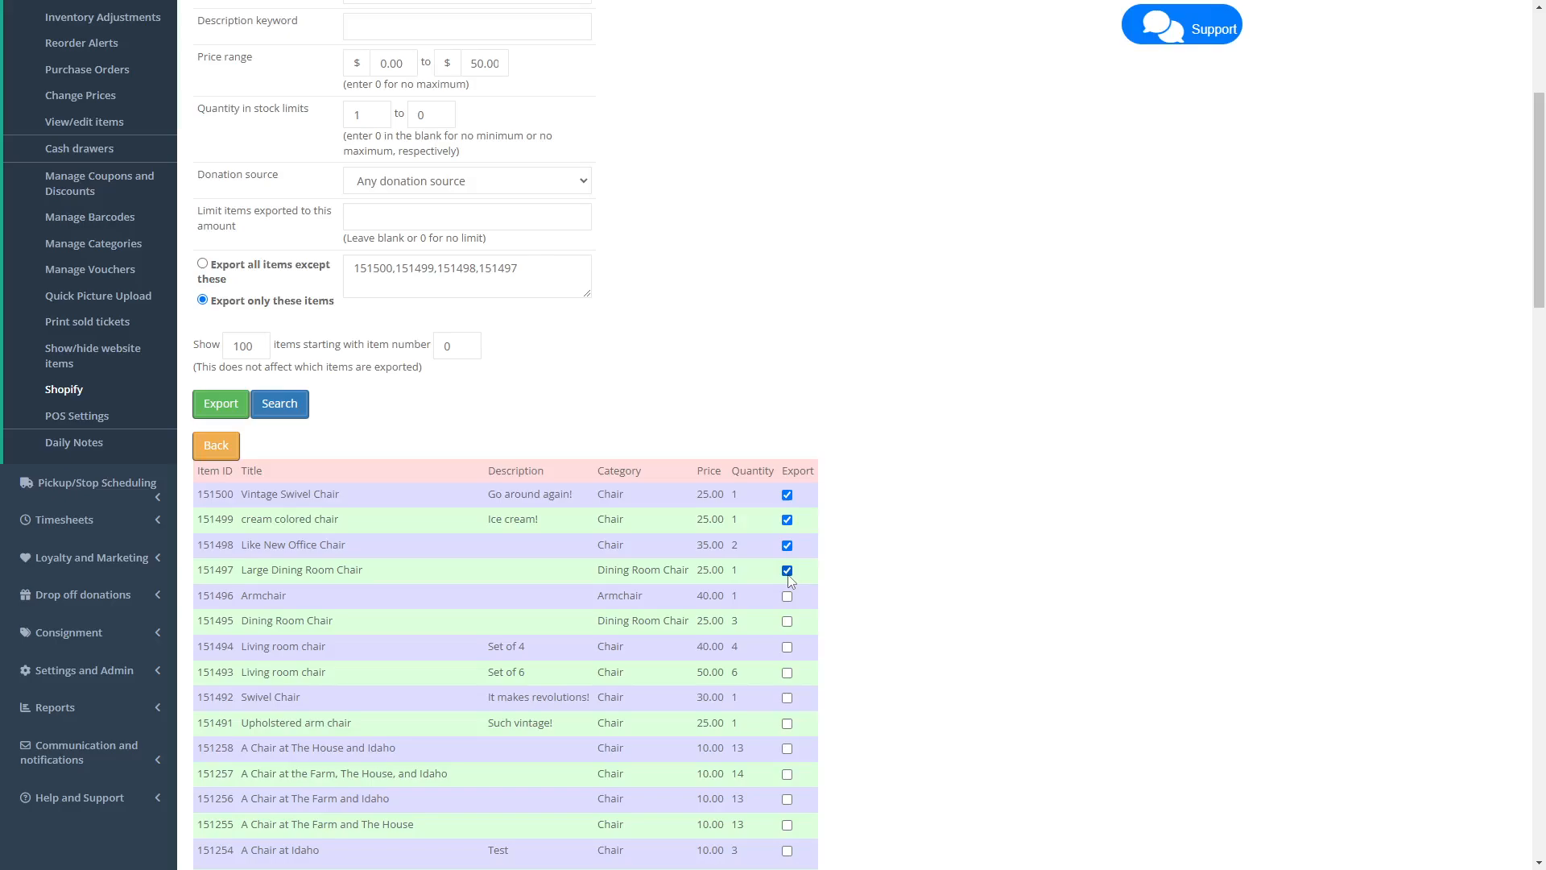
# - Deselect the four chosen chairs and return to exporting all items except those listed
pyautogui.click(787, 570)
pyautogui.click(787, 545)
pyautogui.click(787, 520)
pyautogui.click(787, 494)
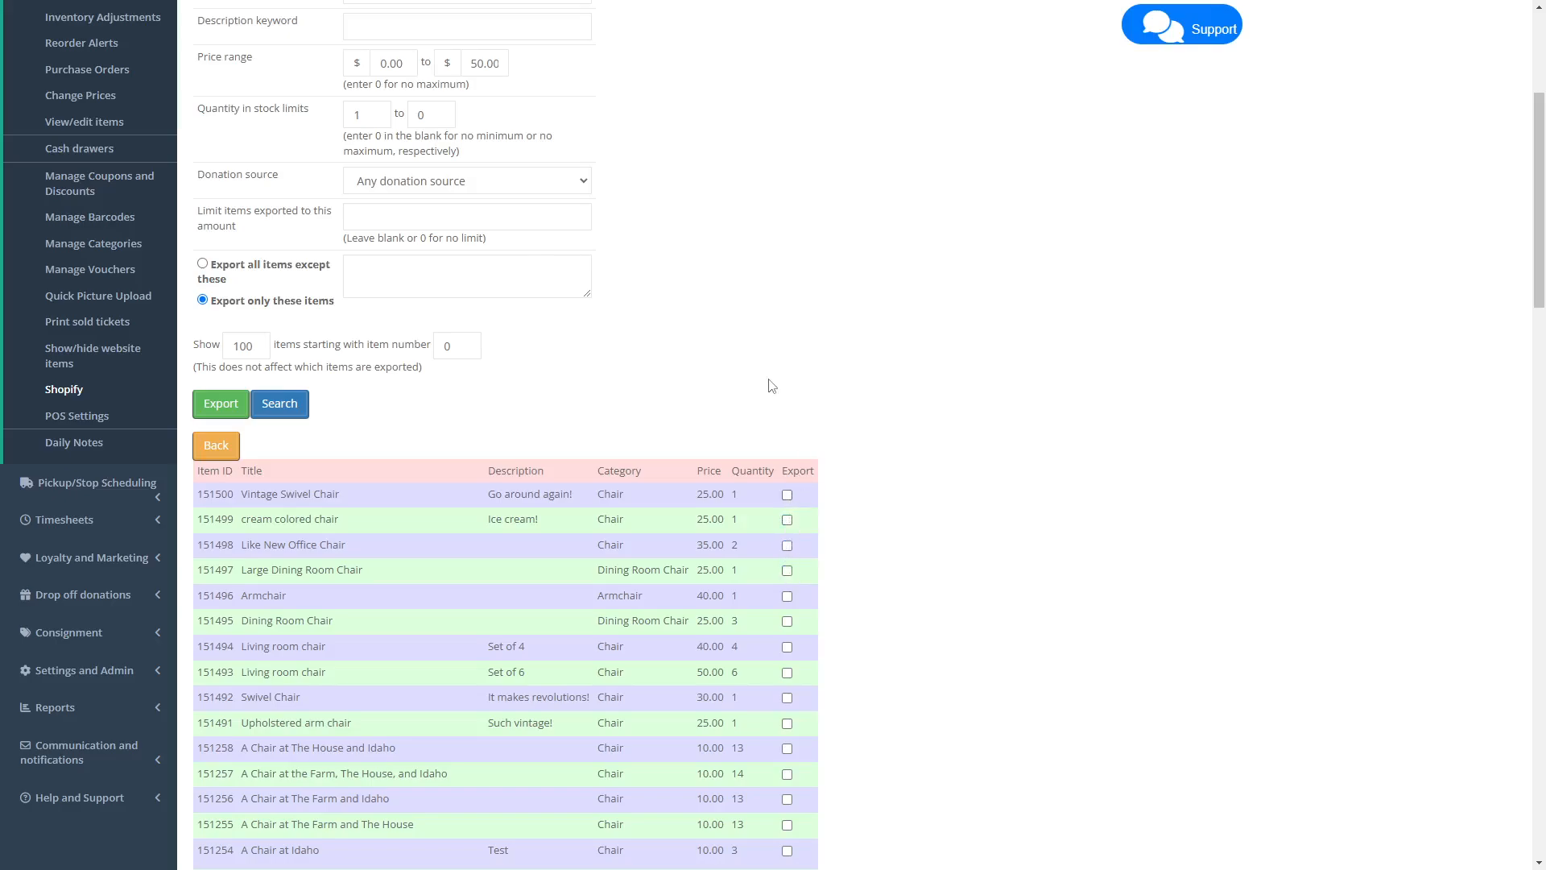
pyautogui.click(265, 275)
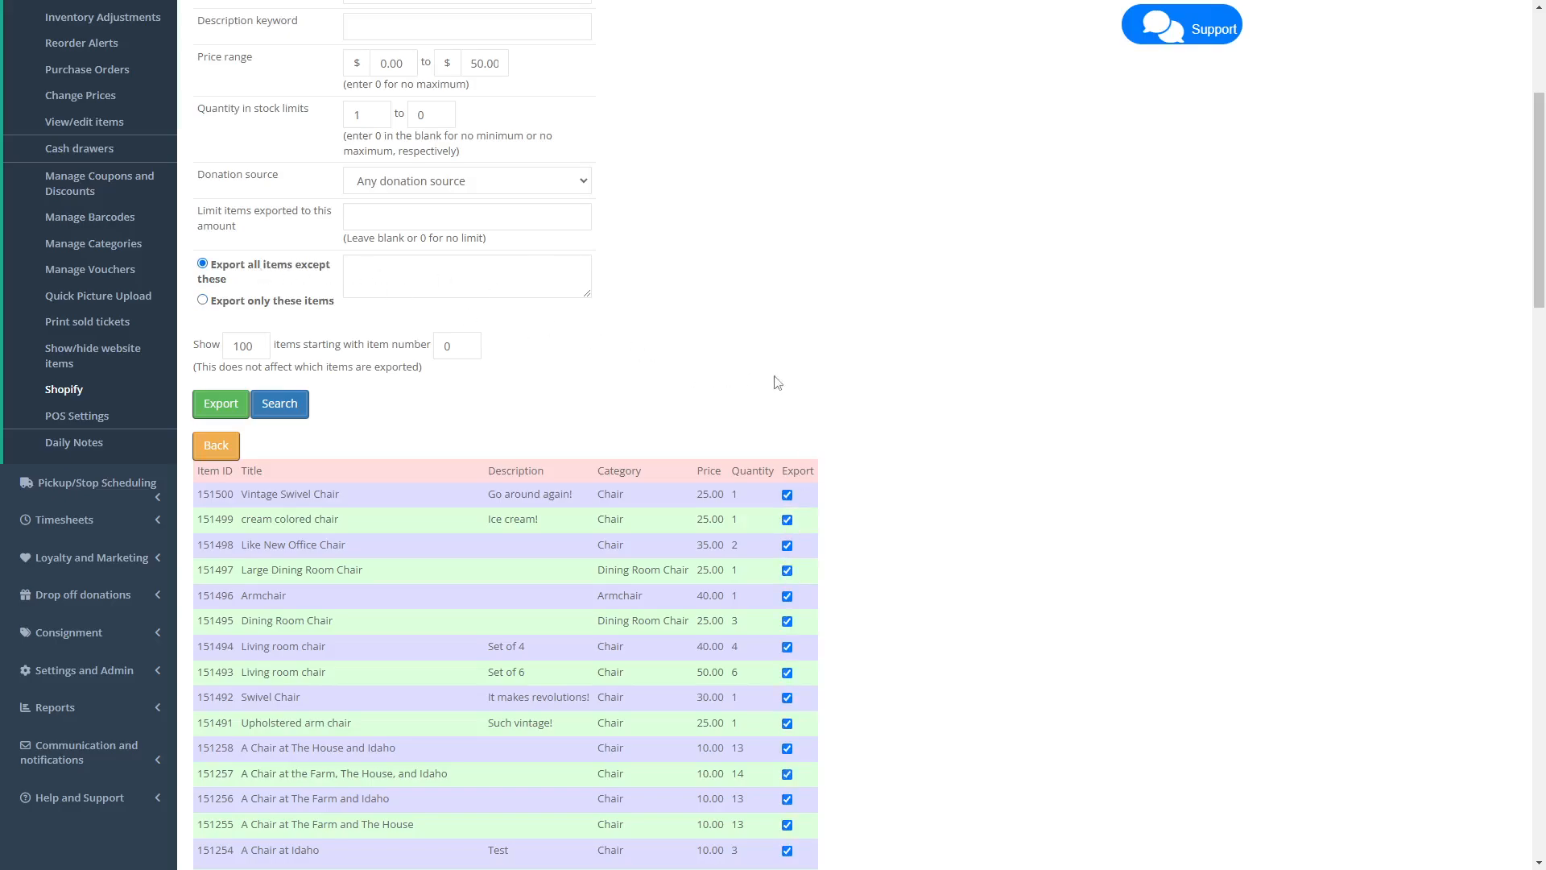
# - Limit the number of items exported in the bulk operation to 10
pyautogui.scroll(1, 636, 426)
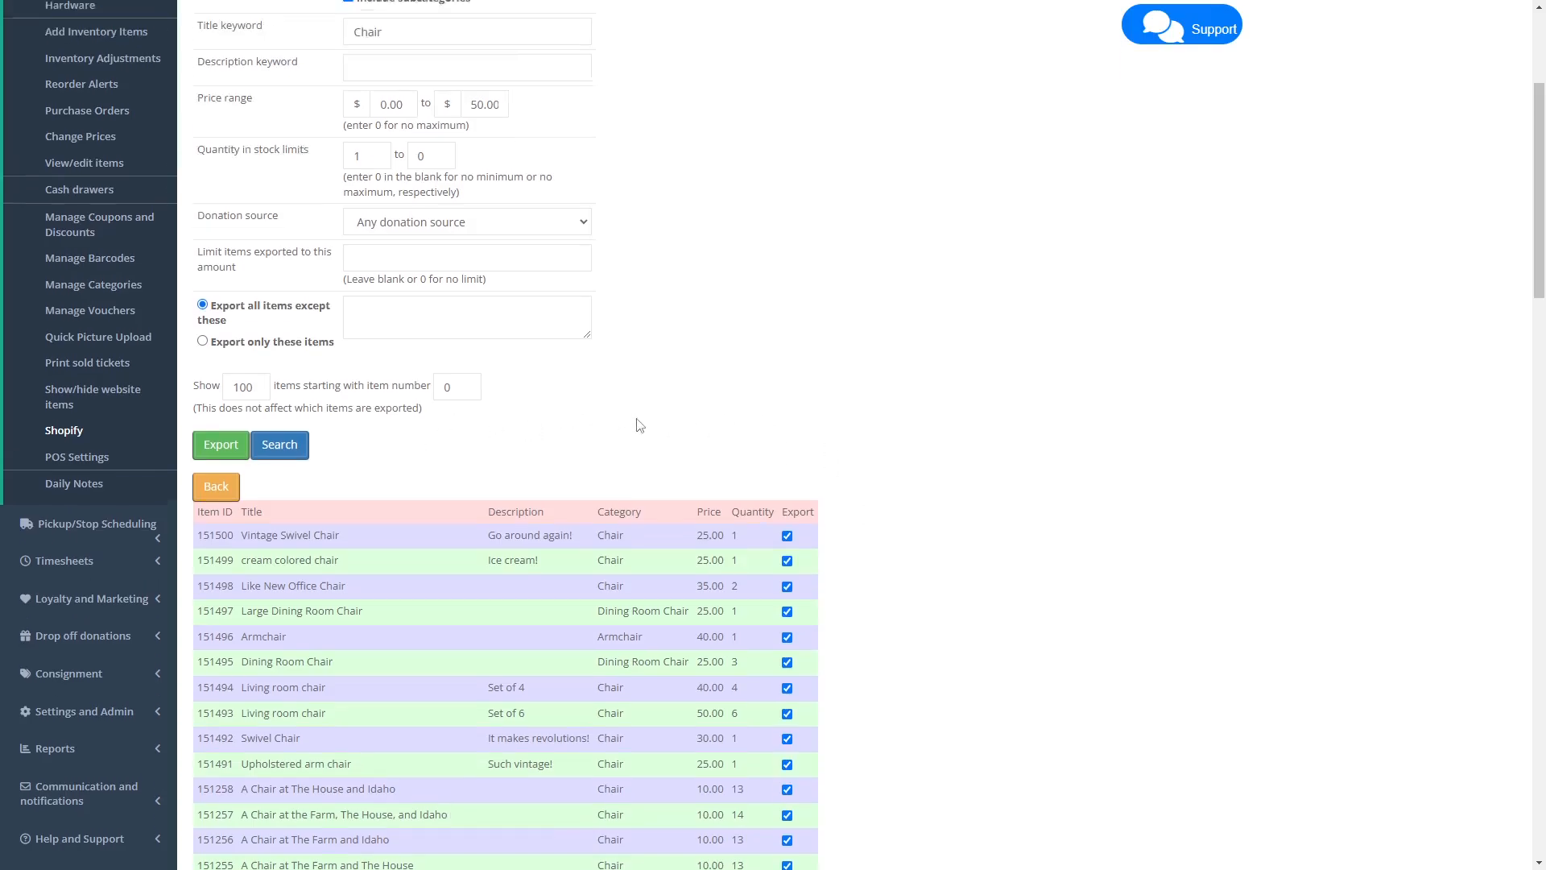
pyautogui.click(391, 299)
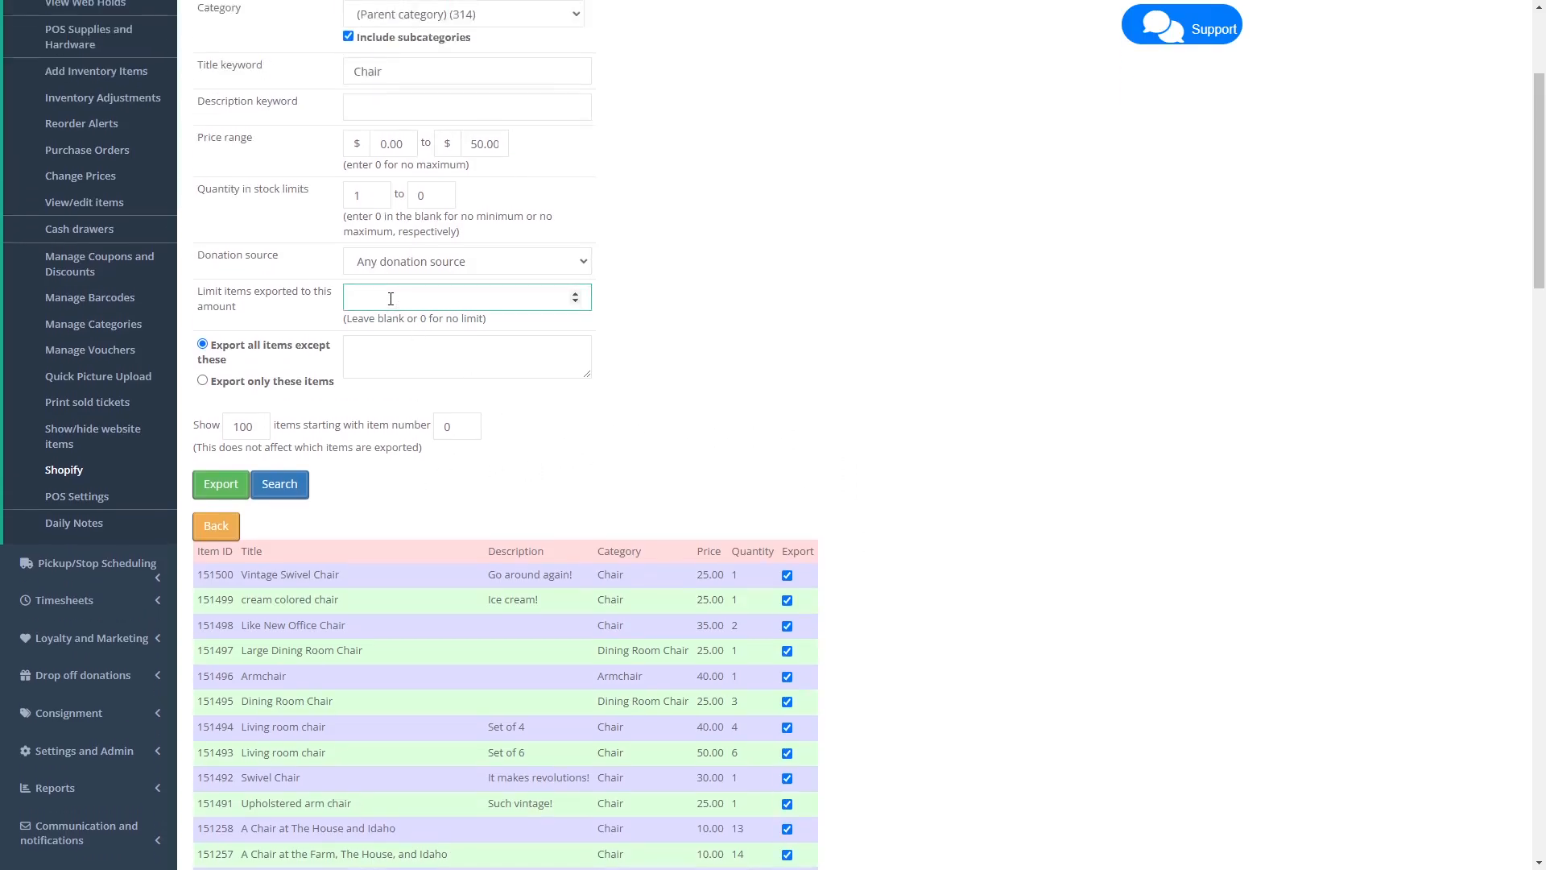
pyautogui.click(868, 387)
# - Run the bulk export of the matching chairs to Shopify with visibility left at Visible, and confirm the operation
pyautogui.scroll(2, 557, 410)
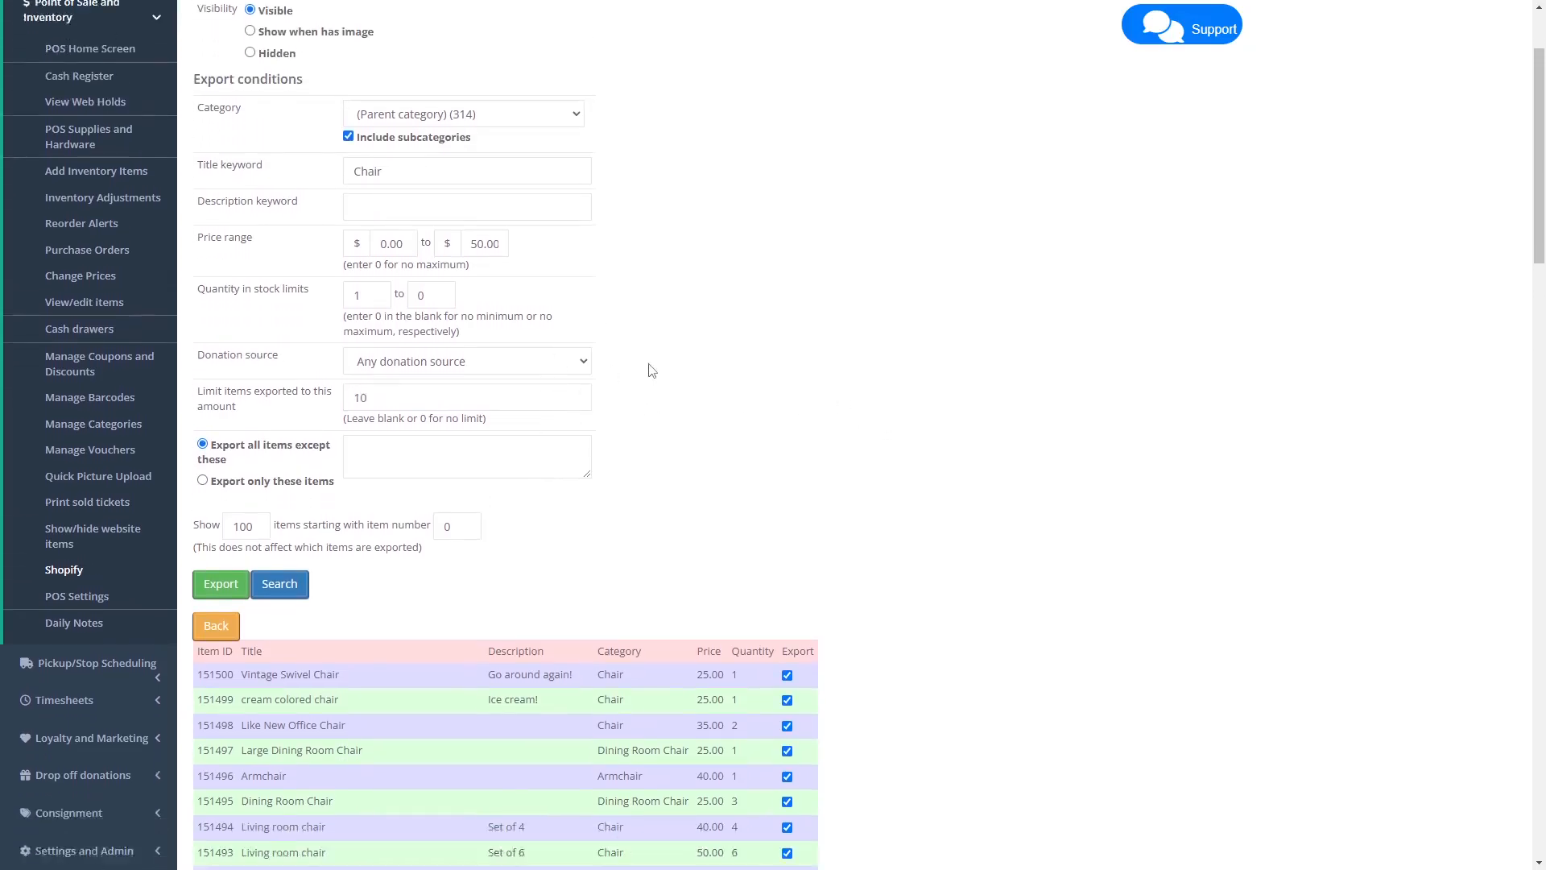
pyautogui.scroll(1, 632, 524)
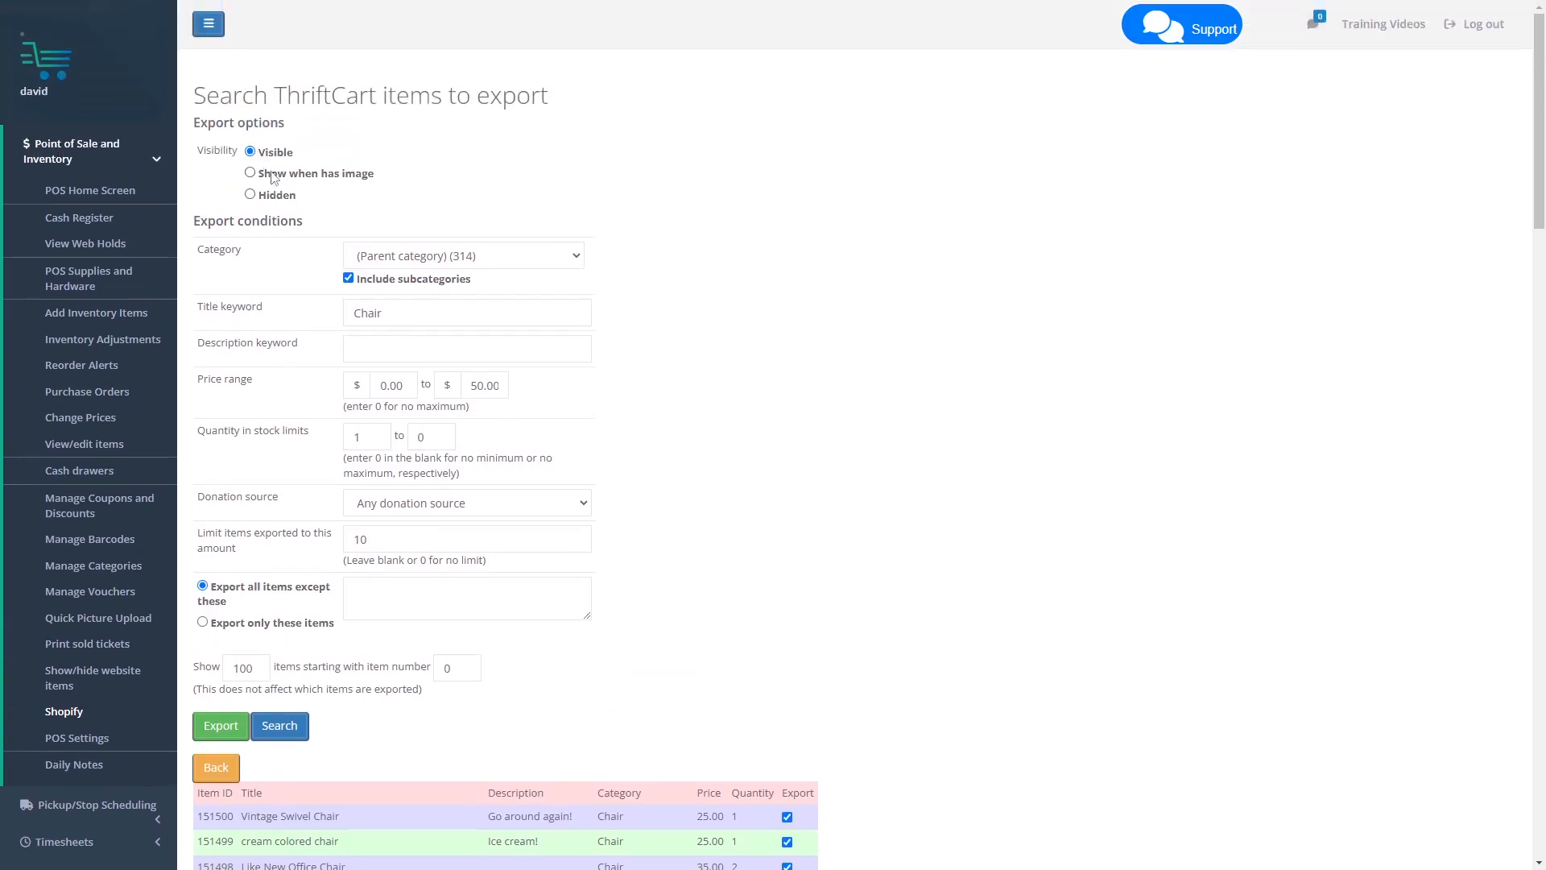
pyautogui.scroll(-2, 794, 459)
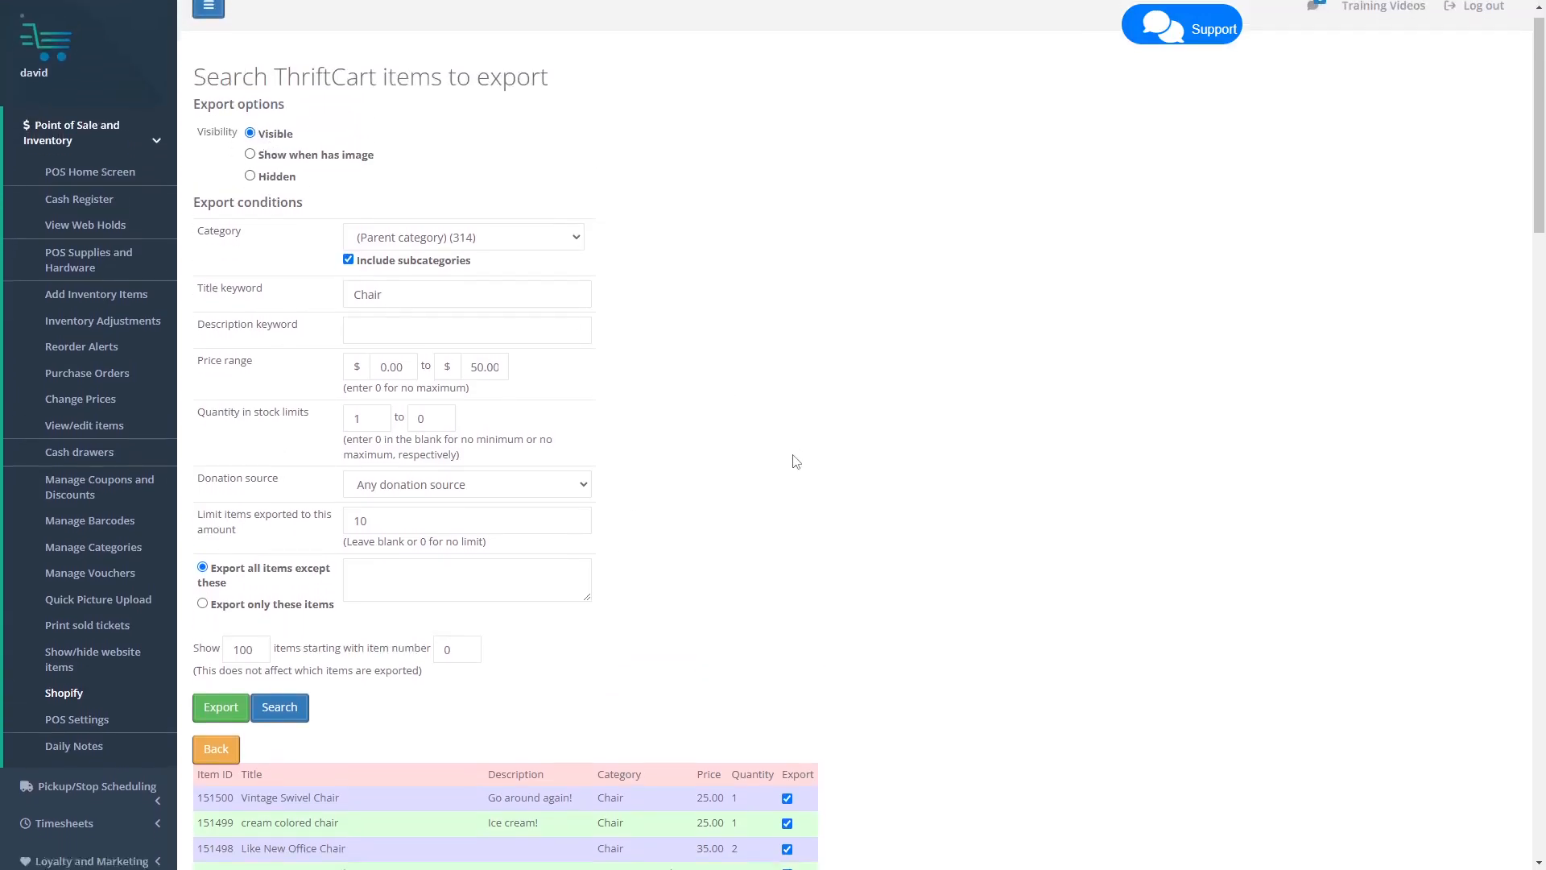
pyautogui.click(221, 565)
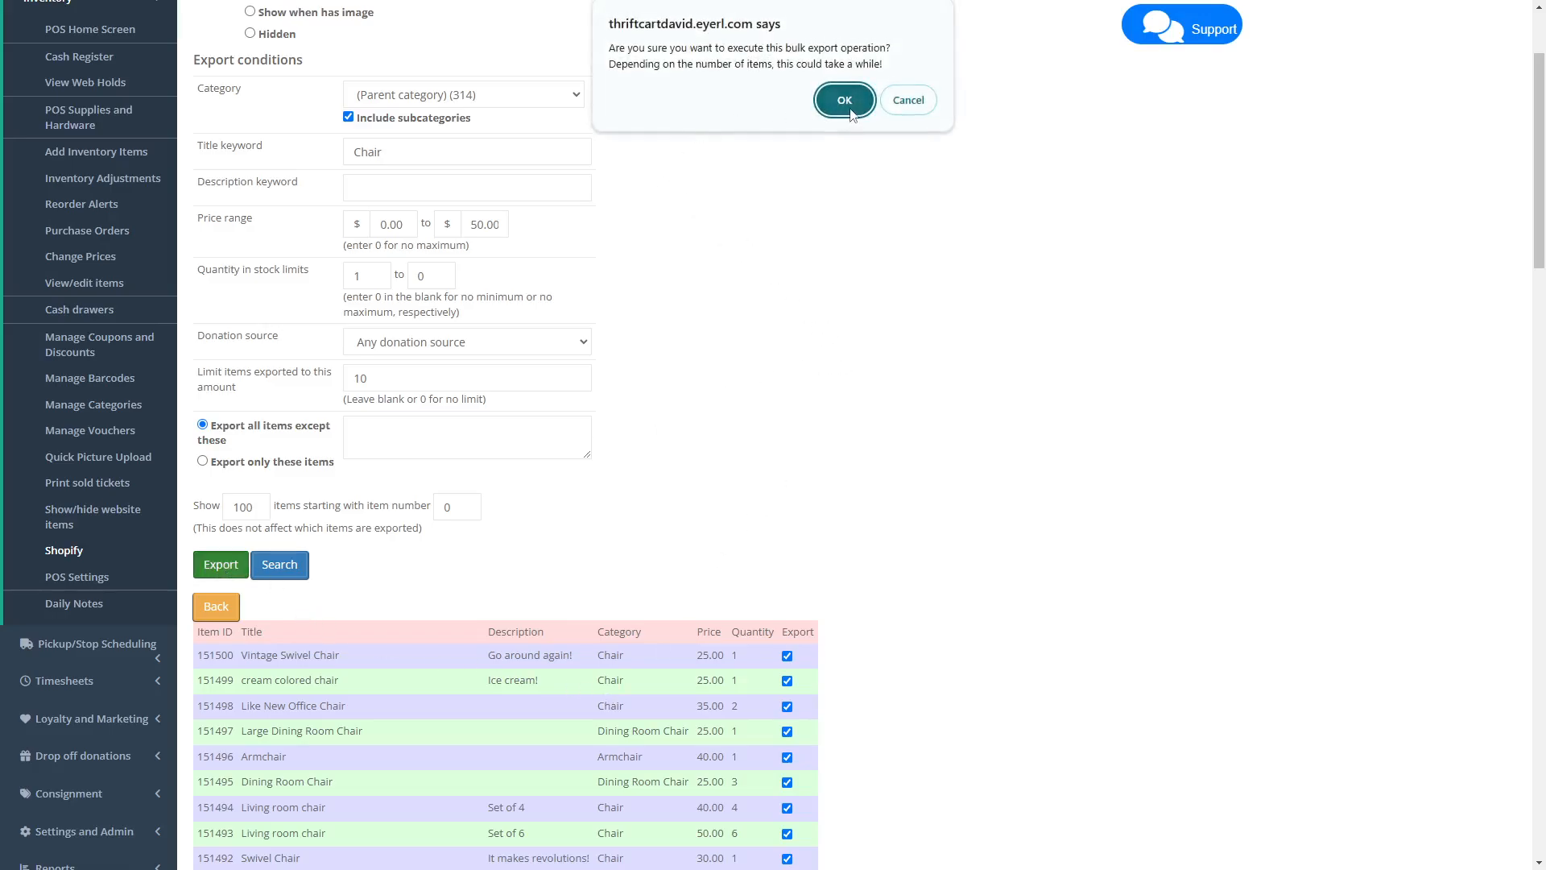
pyautogui.click(844, 100)
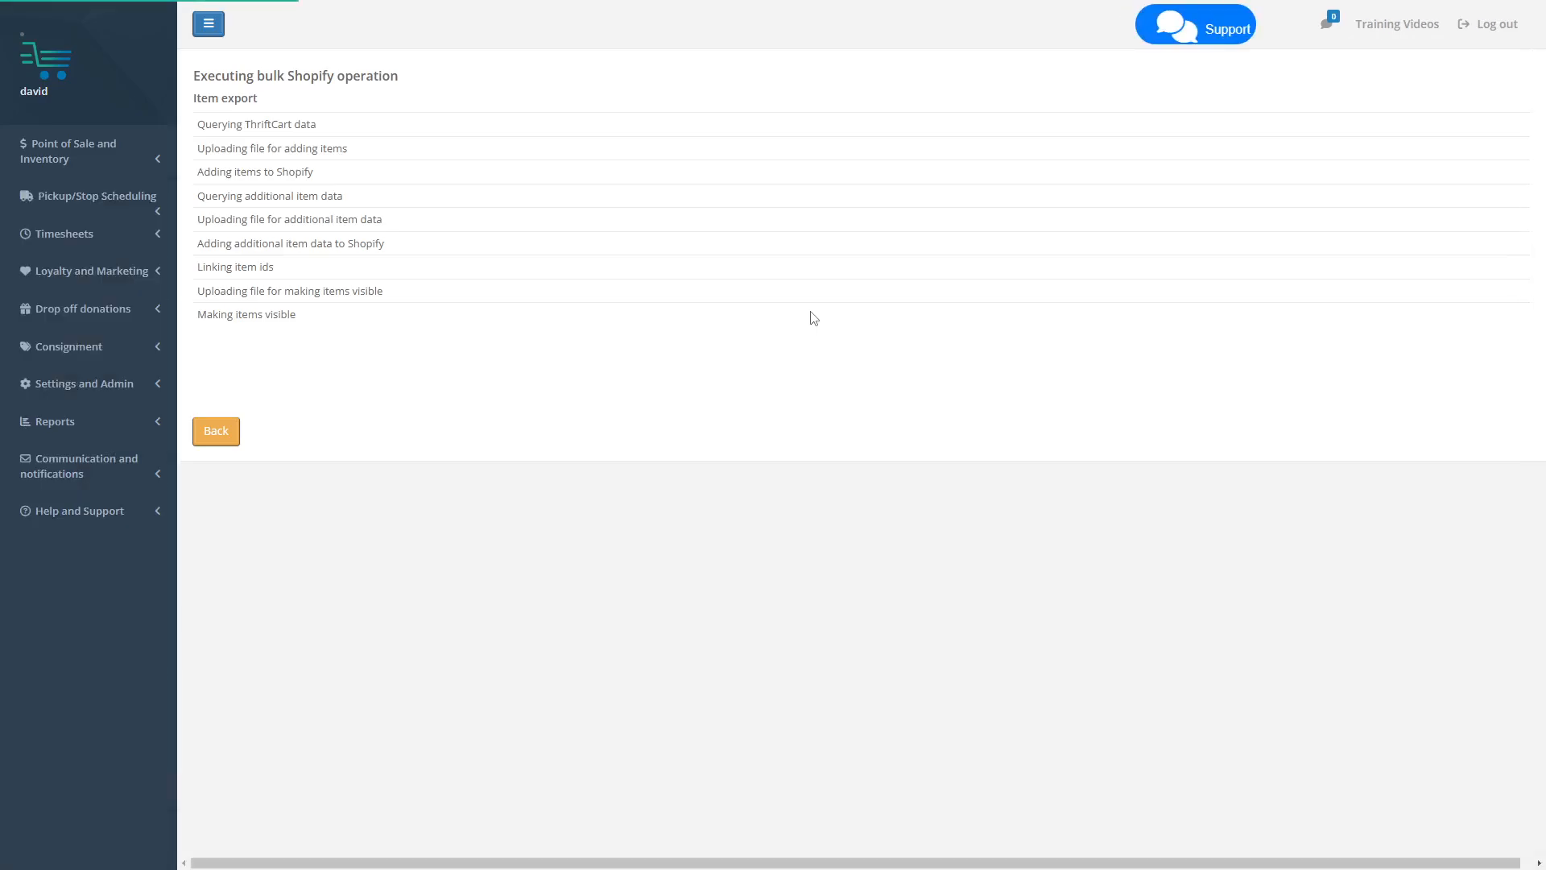